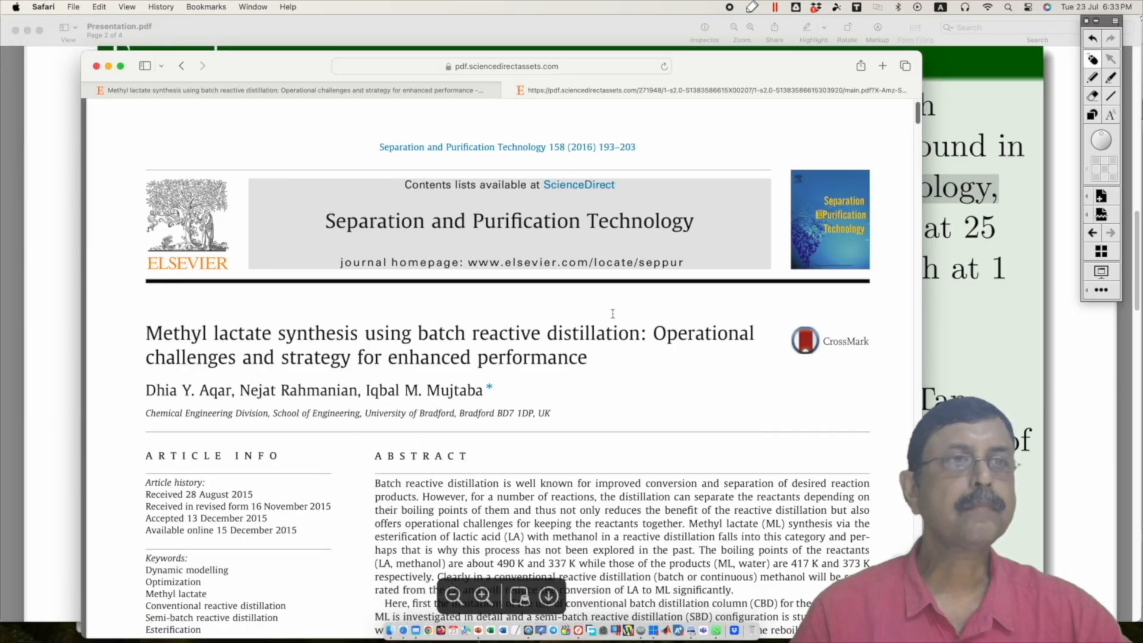
Step: Browse the methyl lactate paper to Fig. 1 and highlight the caption words "batch operation of Lactic acid production"
{"action": "scroll", "coordinate": [613, 314], "scroll_direction": "down", "scroll_amount": 20}
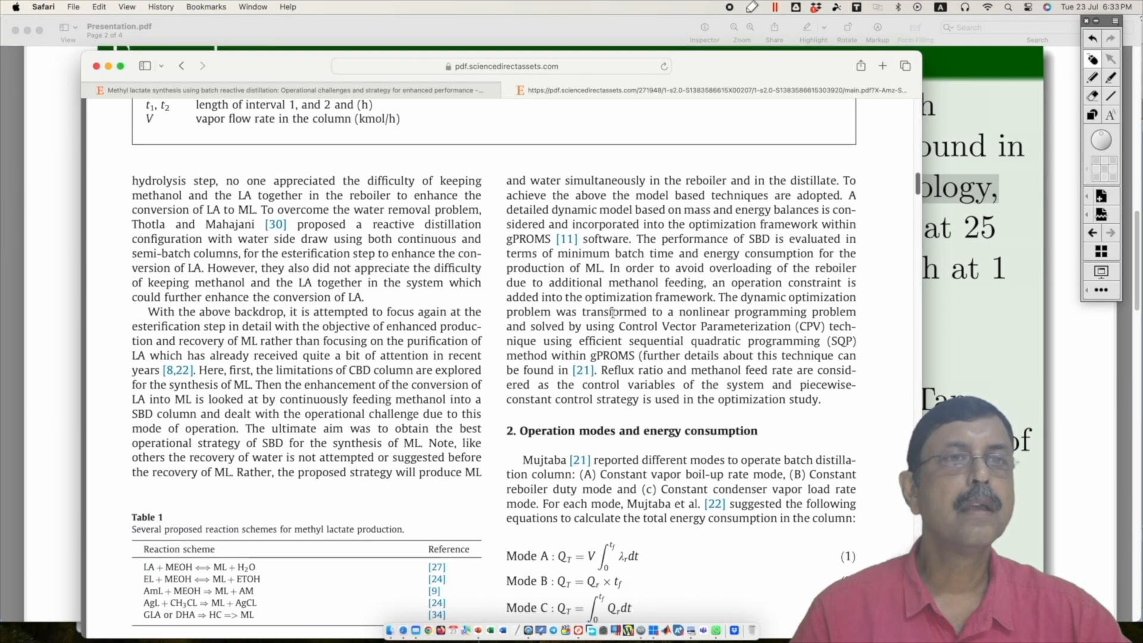
{"action": "scroll", "coordinate": [612, 314], "scroll_direction": "down", "scroll_amount": 16}
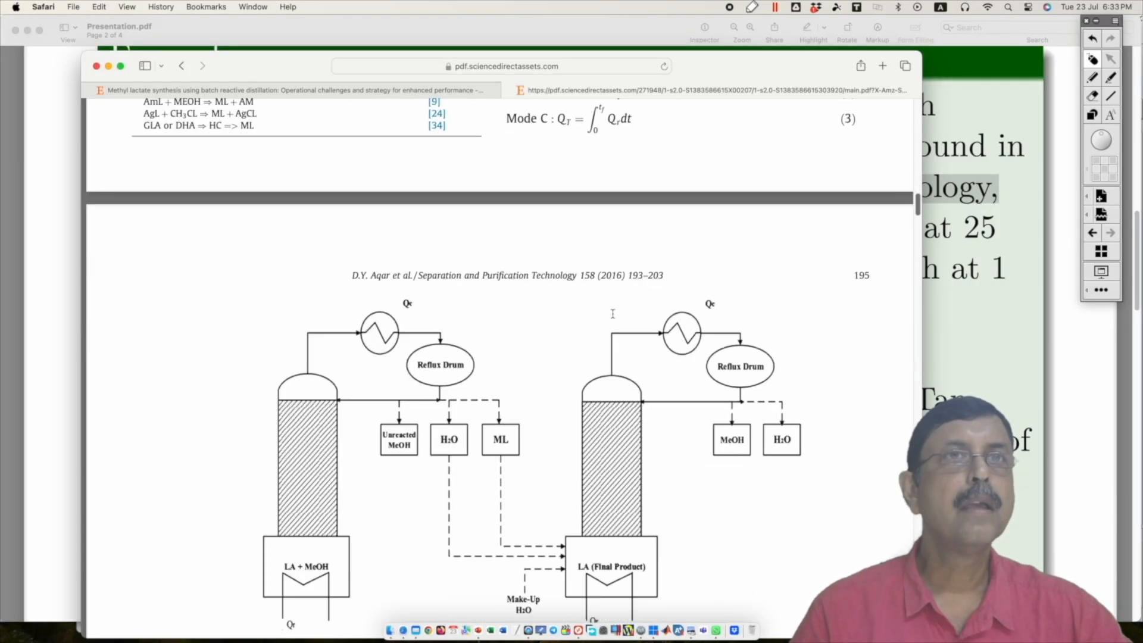
{"action": "scroll", "coordinate": [613, 314], "scroll_direction": "down", "scroll_amount": 9}
{"action": "scroll", "coordinate": [612, 314], "scroll_direction": "up", "scroll_amount": 2}
{"action": "left_click_drag", "start_coordinate": [493, 462], "coordinate": [683, 460]}
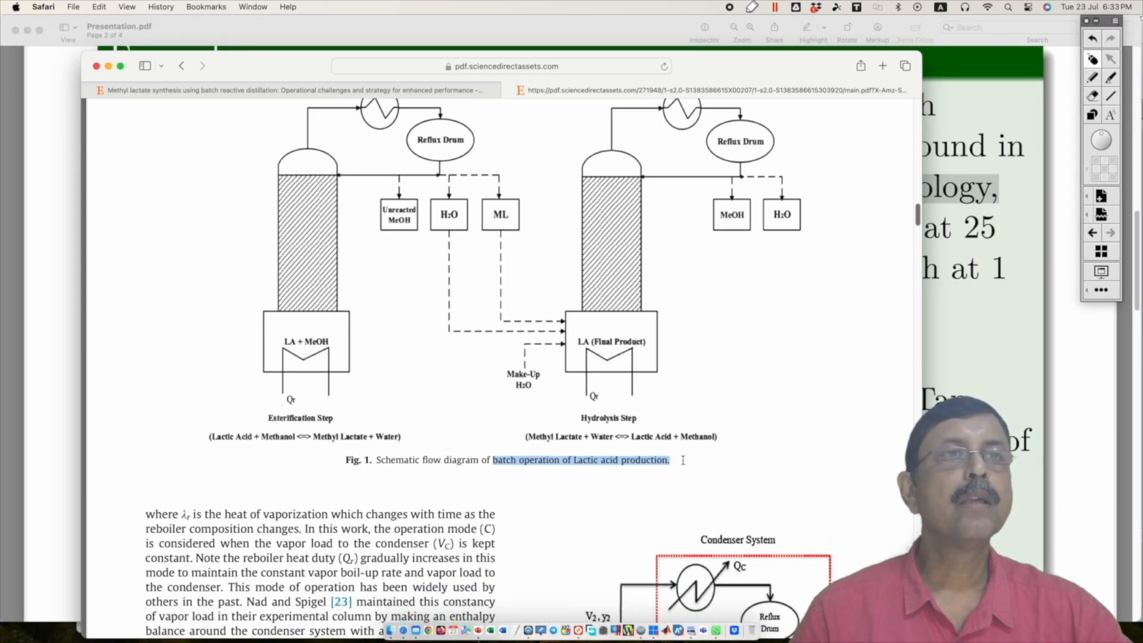
Step: Examine section 4, The ML kinetic model, and highlight the lactic acid and methanol esterification reaction in Eq. (29)
{"action": "scroll", "coordinate": [683, 461], "scroll_direction": "down", "scroll_amount": 9}
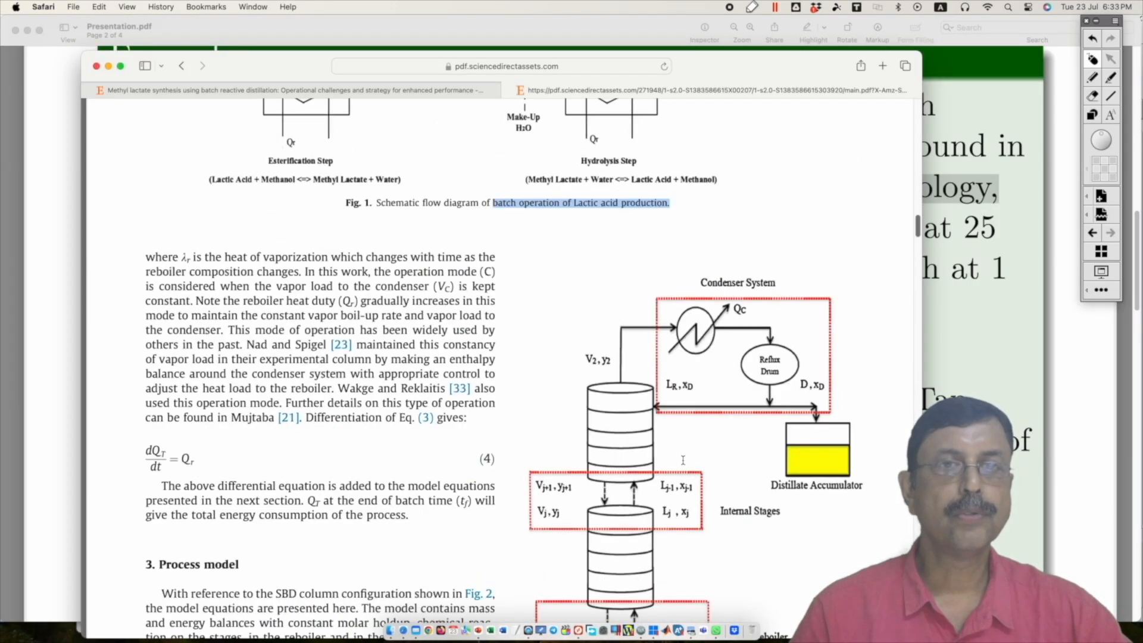
{"action": "scroll", "coordinate": [683, 461], "scroll_direction": "down", "scroll_amount": 20}
{"action": "scroll", "coordinate": [683, 460], "scroll_direction": "down", "scroll_amount": 4}
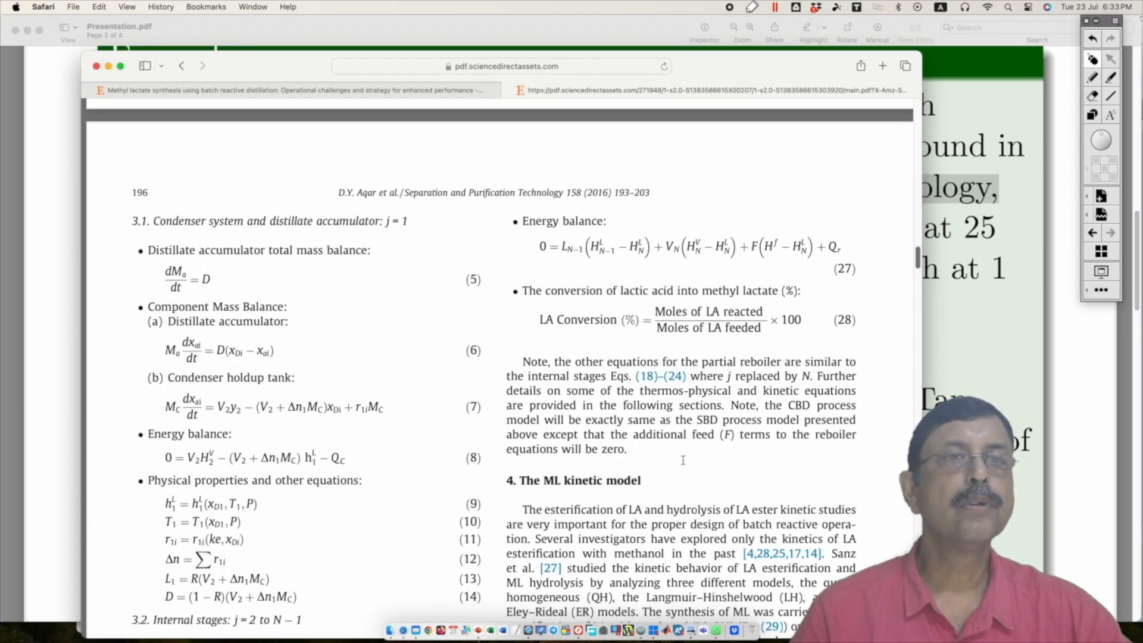
{"action": "scroll", "coordinate": [683, 464], "scroll_direction": "down", "scroll_amount": 8}
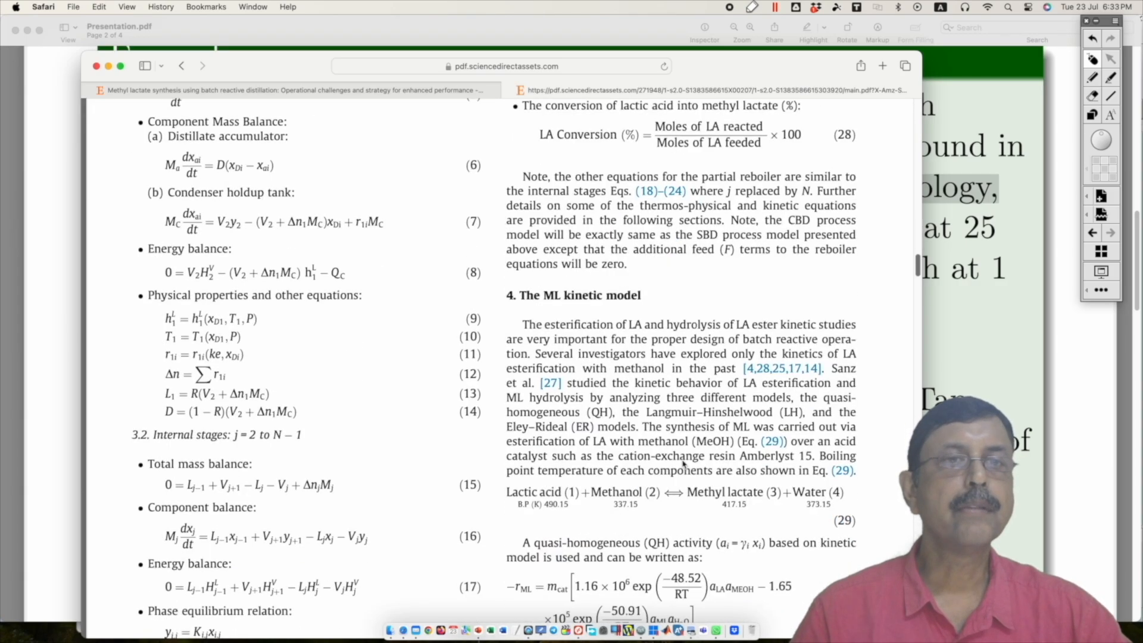
{"action": "scroll", "coordinate": [683, 465], "scroll_direction": "down", "scroll_amount": 3}
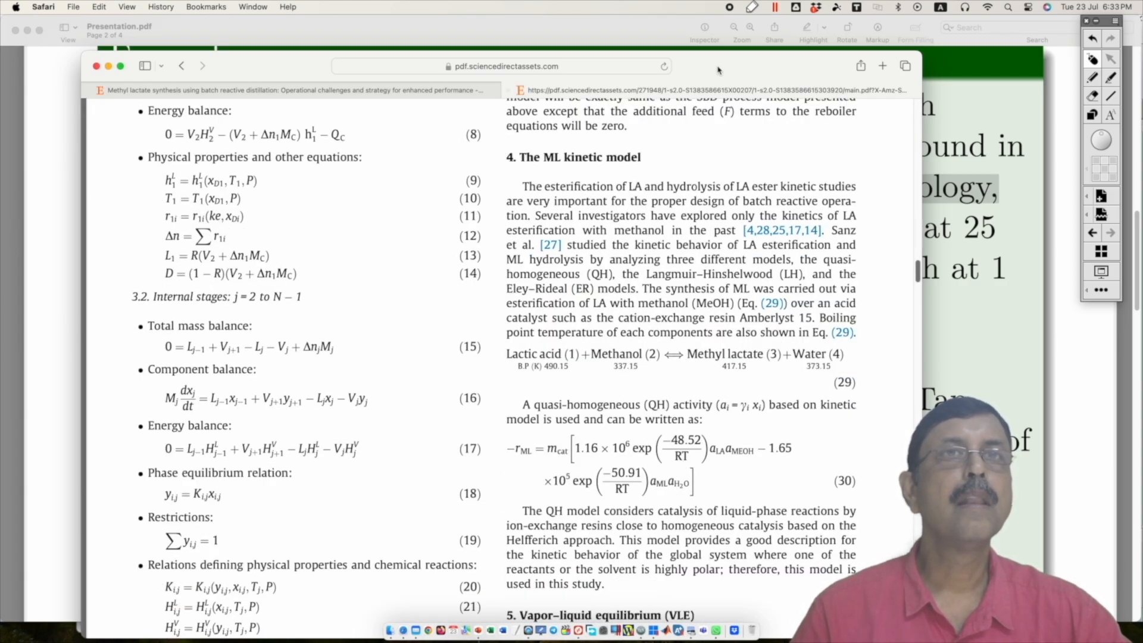
{"action": "left_click_drag", "start_coordinate": [720, 68], "coordinate": [597, 52]}
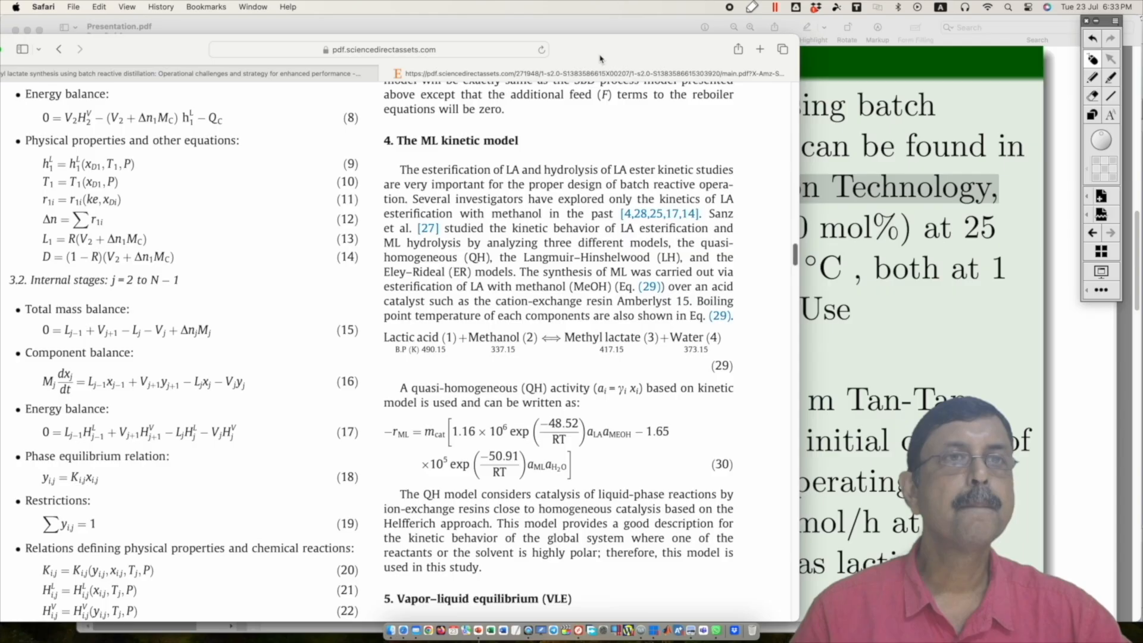
{"action": "scroll", "coordinate": [588, 180], "scroll_direction": "down", "scroll_amount": 2}
{"action": "scroll", "coordinate": [563, 186], "scroll_direction": "up", "scroll_amount": 2}
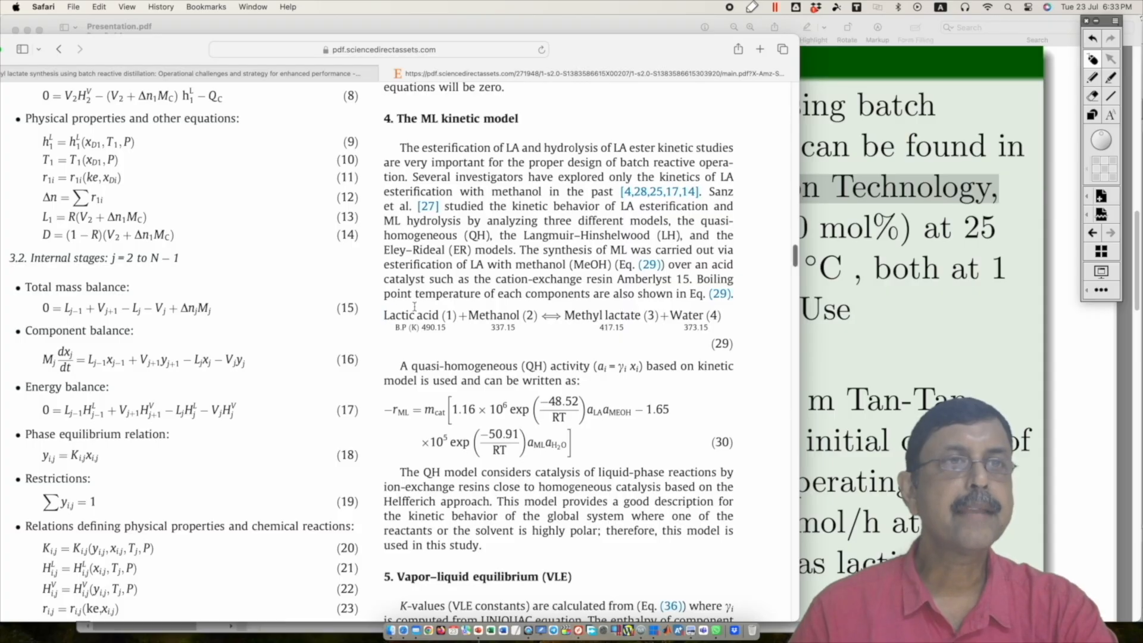
{"action": "left_click_drag", "start_coordinate": [384, 315], "coordinate": [721, 314]}
{"action": "scroll", "coordinate": [678, 350], "scroll_direction": "down", "scroll_amount": 1}
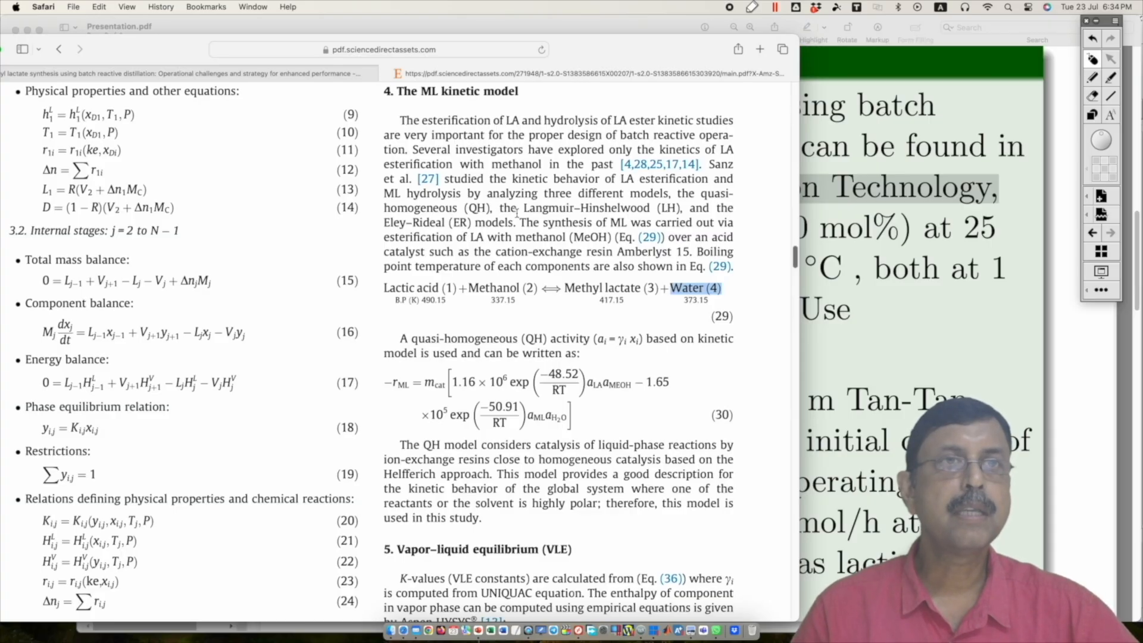
Step: Highlight the Langmuir–Hinshelwood and Eley–Rideal model names in the ML kinetic model section
{"action": "left_click_drag", "start_coordinate": [517, 213], "coordinate": [644, 209]}
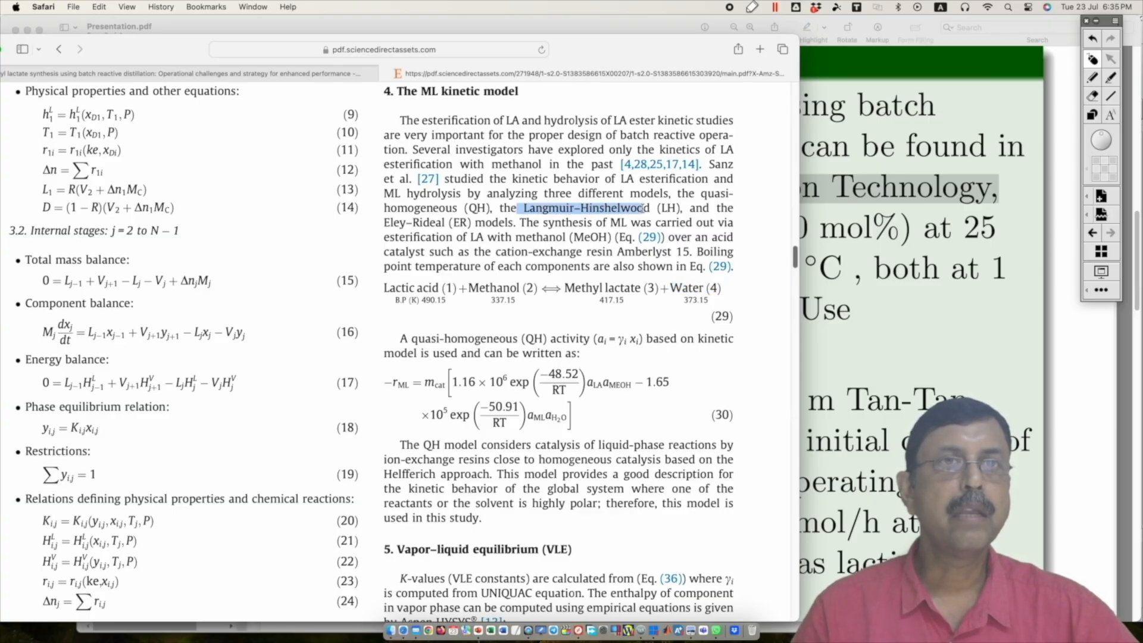
{"action": "left_click_drag", "start_coordinate": [385, 223], "coordinate": [502, 223]}
{"action": "left_click", "coordinate": [503, 223]}
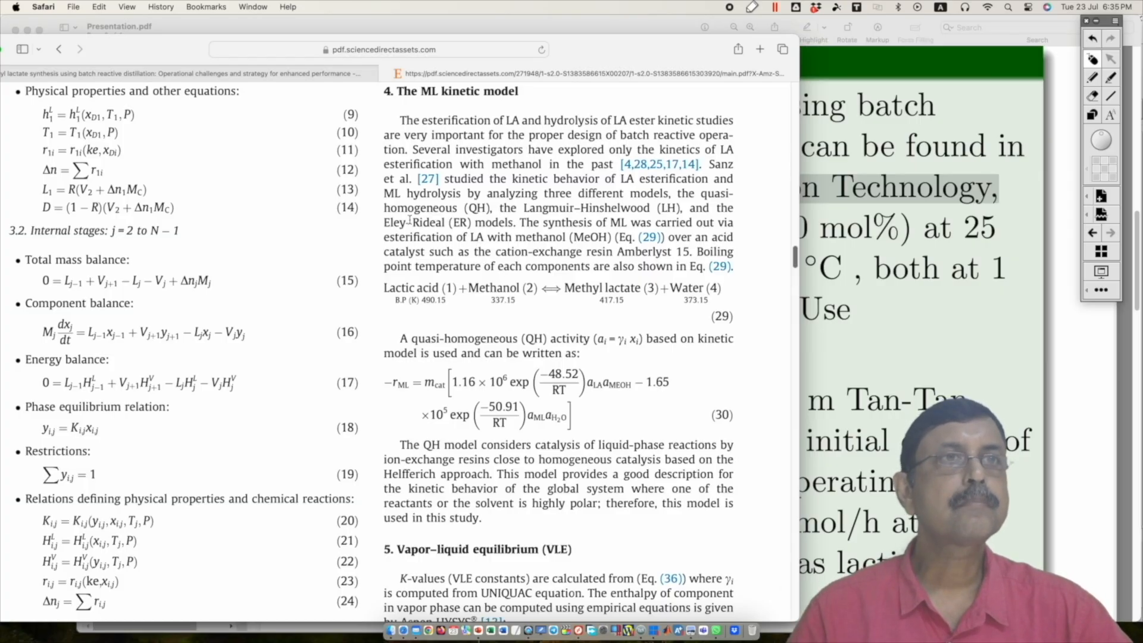
Step: Follow citation [27] to its Scopus record, bring the whole browser window into view and postpone the author survey
{"action": "left_click", "coordinate": [428, 180]}
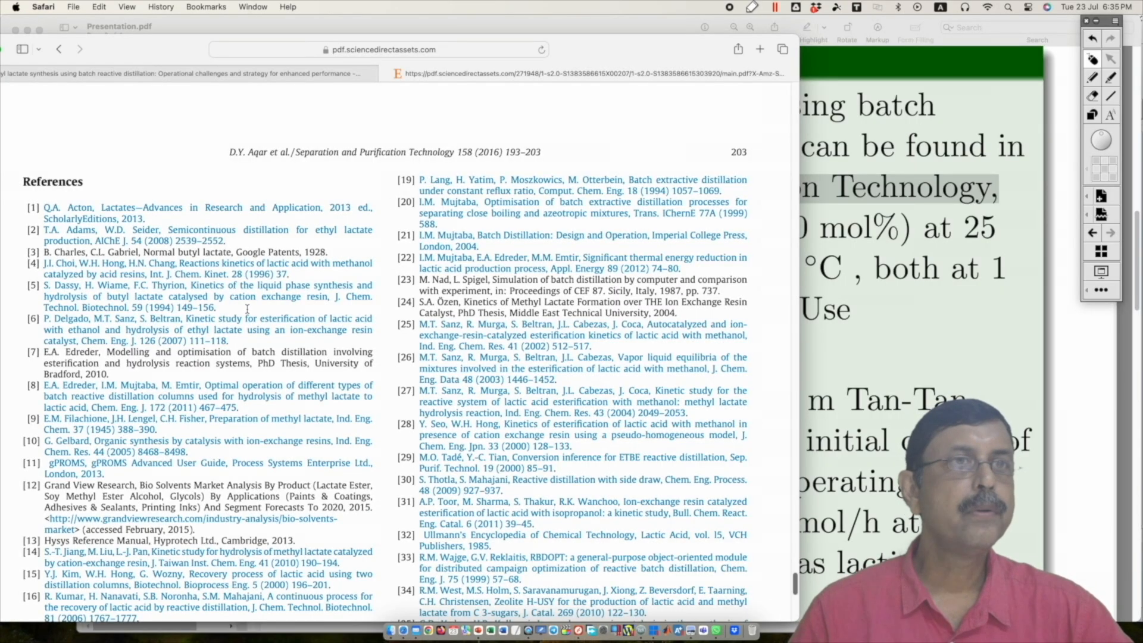
{"action": "left_click", "coordinate": [484, 398]}
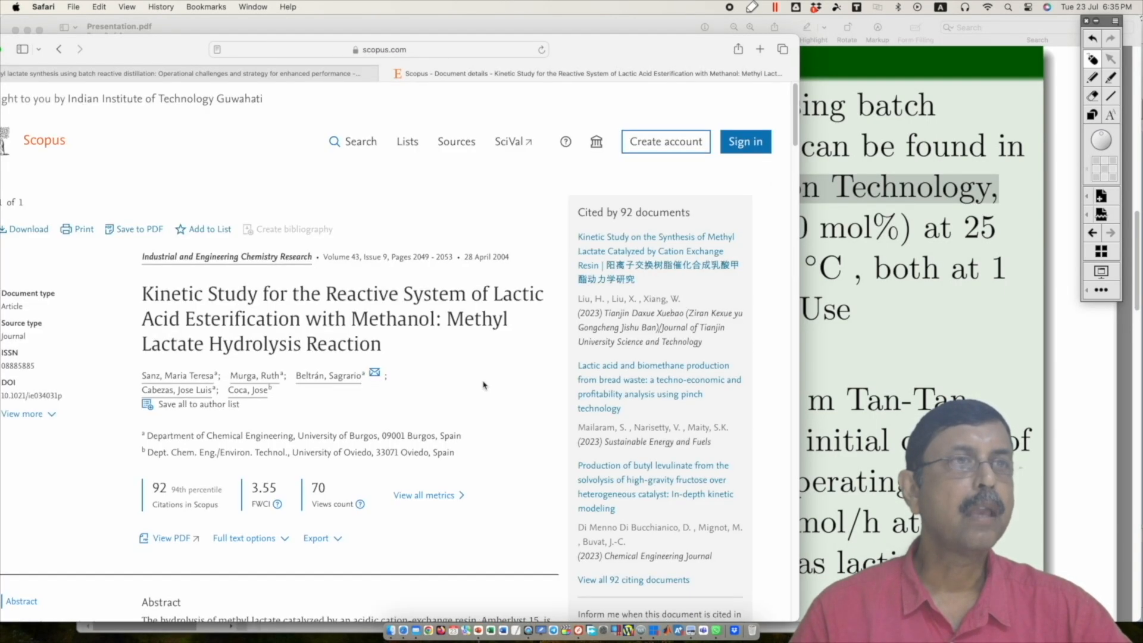
{"action": "left_click_drag", "start_coordinate": [600, 51], "coordinate": [692, 41]}
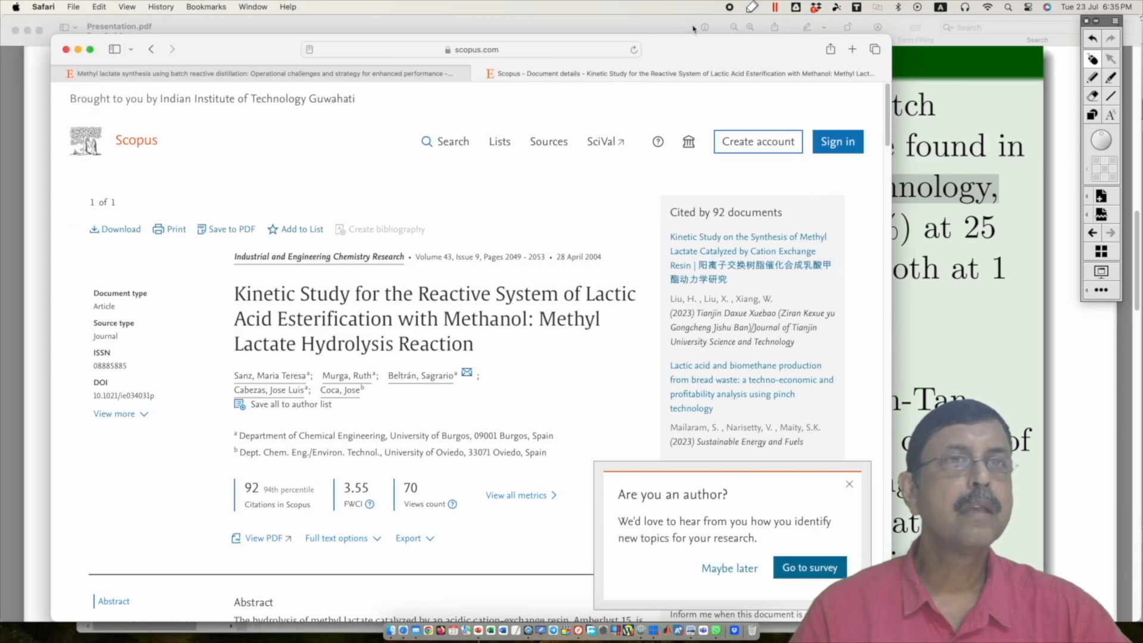
{"action": "left_click", "coordinate": [728, 567]}
Step: Open the full-text PDF of the lactic acid esterification kinetic study on the publisher's site
{"action": "scroll", "coordinate": [423, 458], "scroll_direction": "down", "scroll_amount": 1}
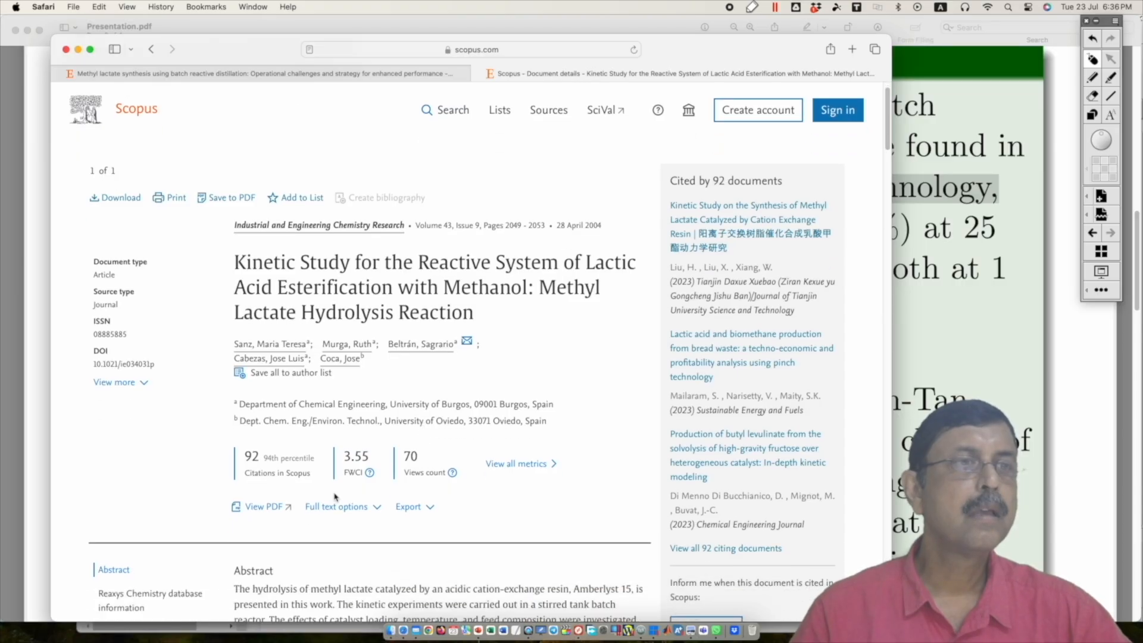
{"action": "left_click", "coordinate": [265, 510]}
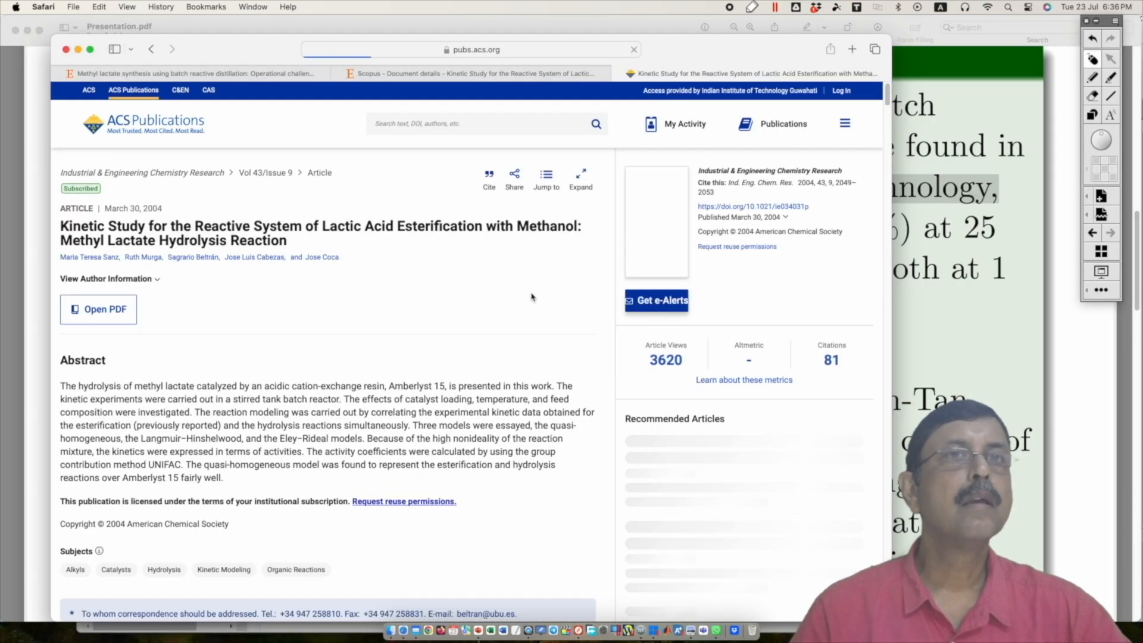
{"action": "left_click", "coordinate": [100, 317]}
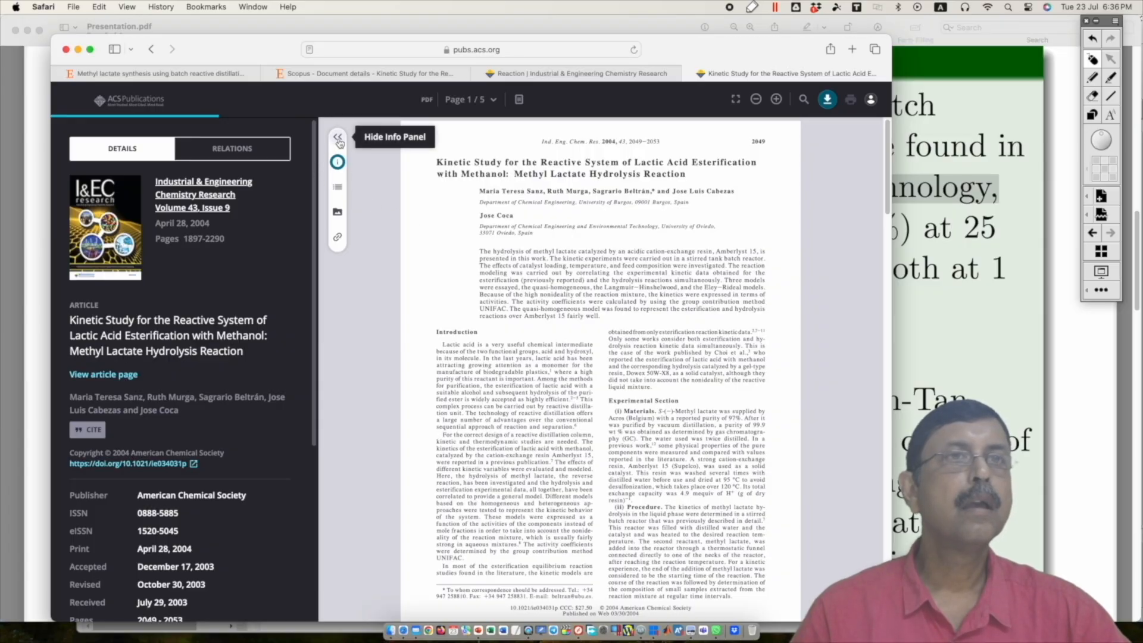
Step: Download the kinetic study PDF and open the downloaded file in Preview
{"action": "right_click", "coordinate": [827, 99]}
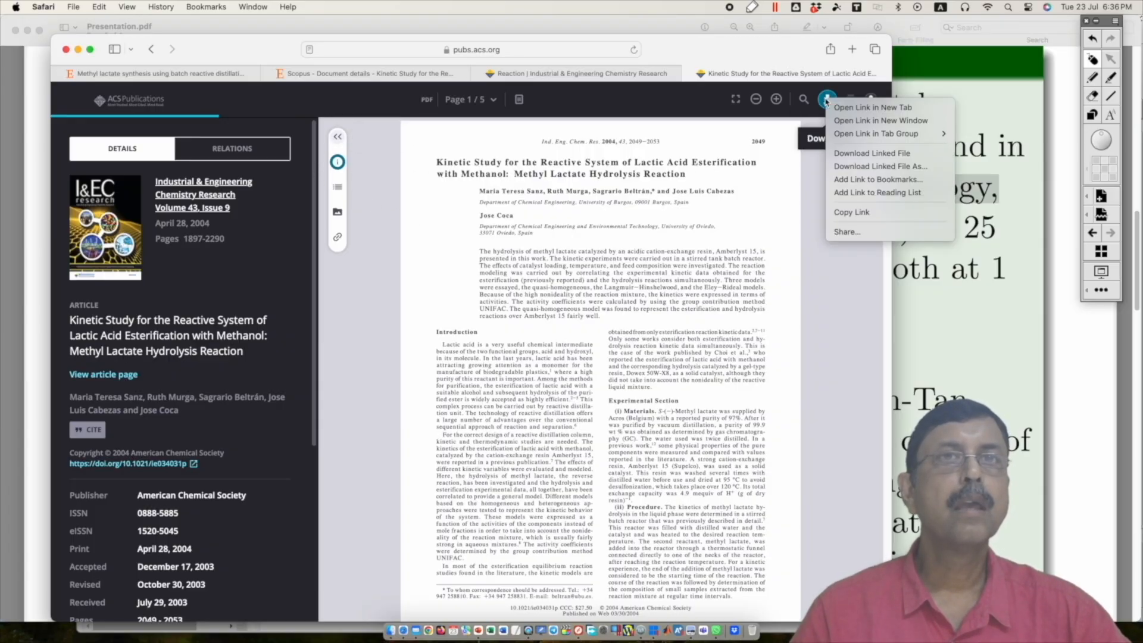
{"action": "left_click", "coordinate": [784, 152]}
{"action": "left_click", "coordinate": [827, 98]}
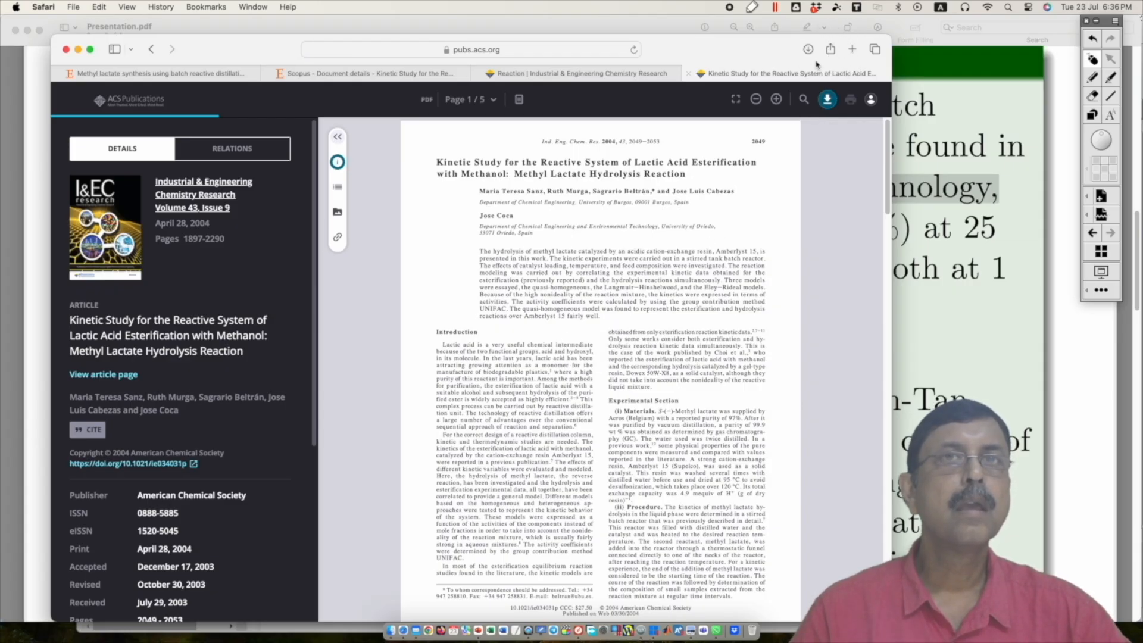
{"action": "left_click", "coordinate": [808, 49]}
{"action": "double_click", "coordinate": [717, 104]}
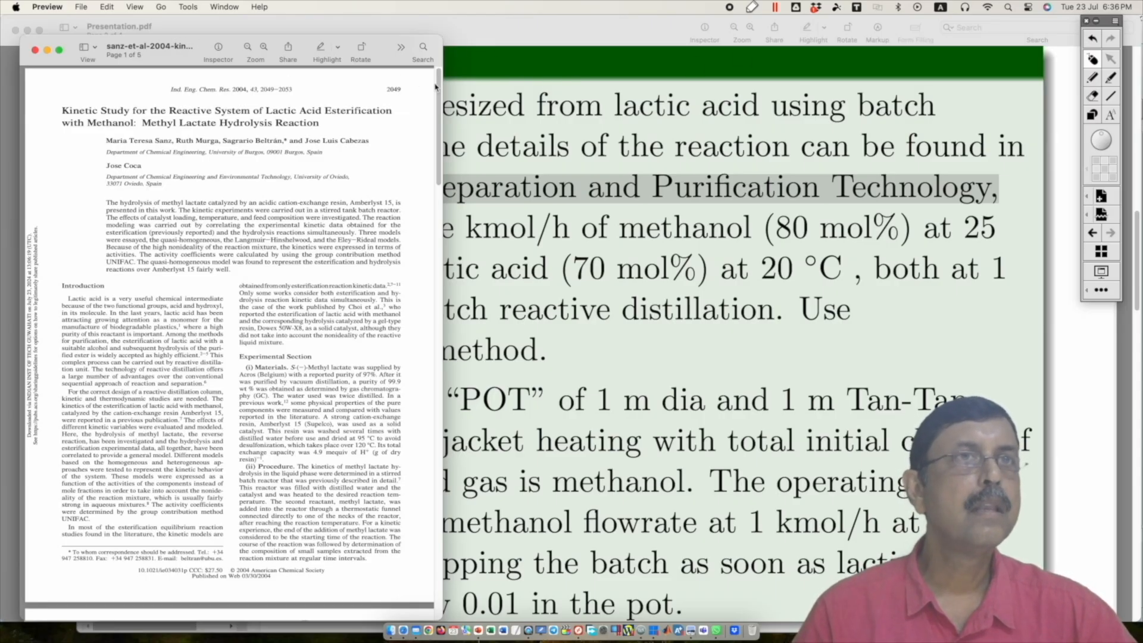
Step: Widen the PDF window and examine the reaction kinetic modeling section through the general rate equation (4)
{"action": "left_click_drag", "start_coordinate": [443, 82], "coordinate": [668, 275]}
{"action": "scroll", "coordinate": [668, 275], "scroll_direction": "down", "scroll_amount": 4}
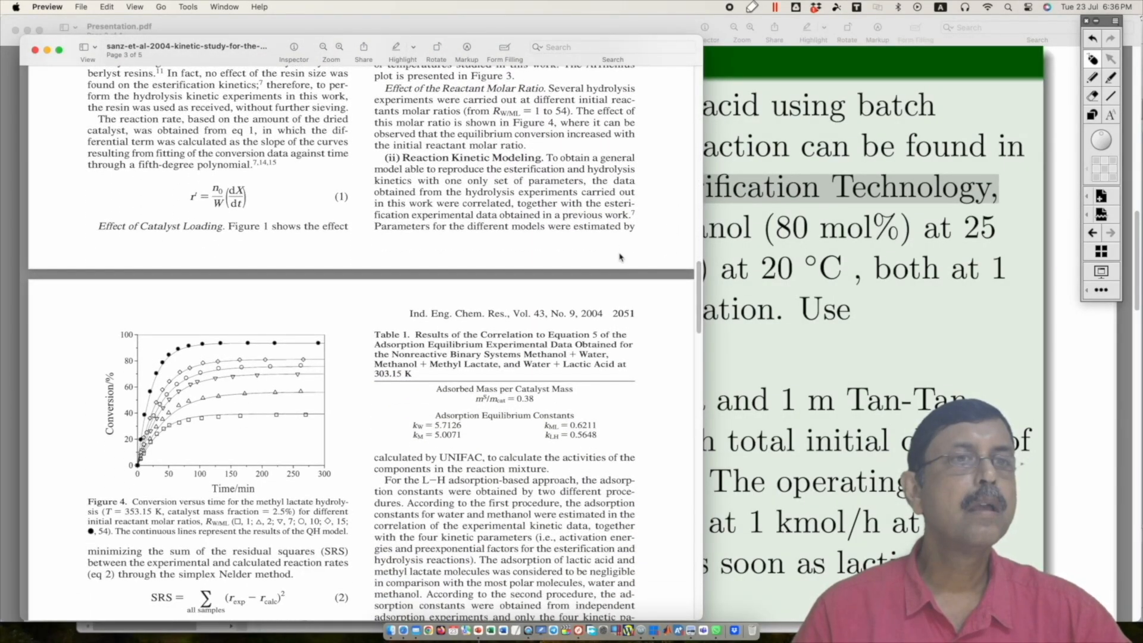
{"action": "scroll", "coordinate": [617, 242], "scroll_direction": "down", "scroll_amount": 8}
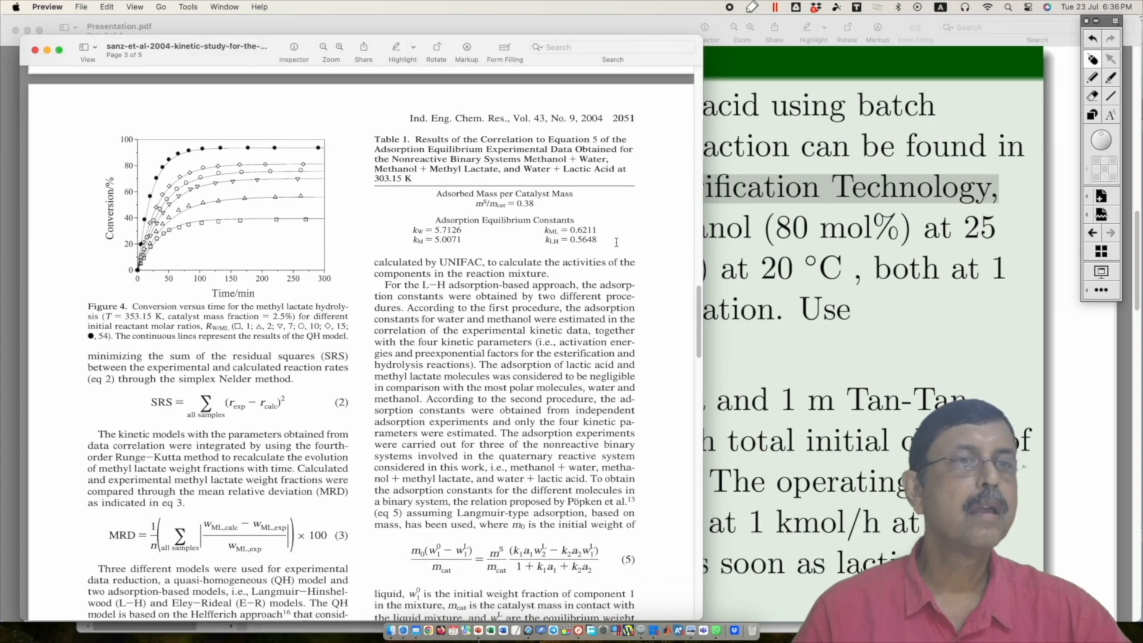
{"action": "scroll", "coordinate": [617, 242], "scroll_direction": "down", "scroll_amount": 5}
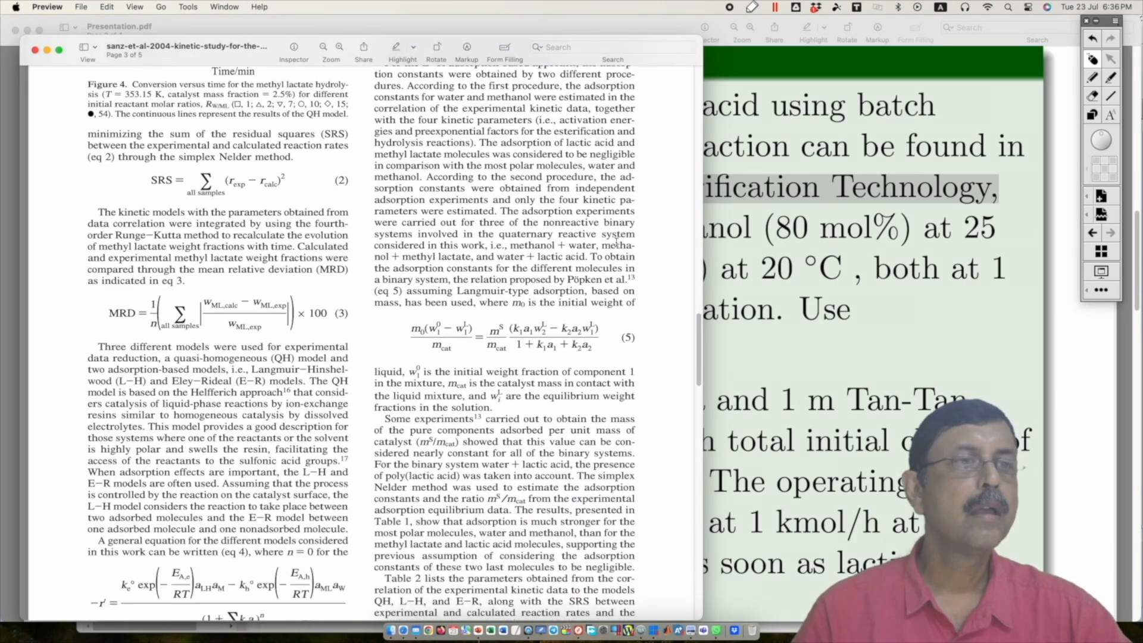
{"action": "scroll", "coordinate": [617, 242], "scroll_direction": "down", "scroll_amount": 2}
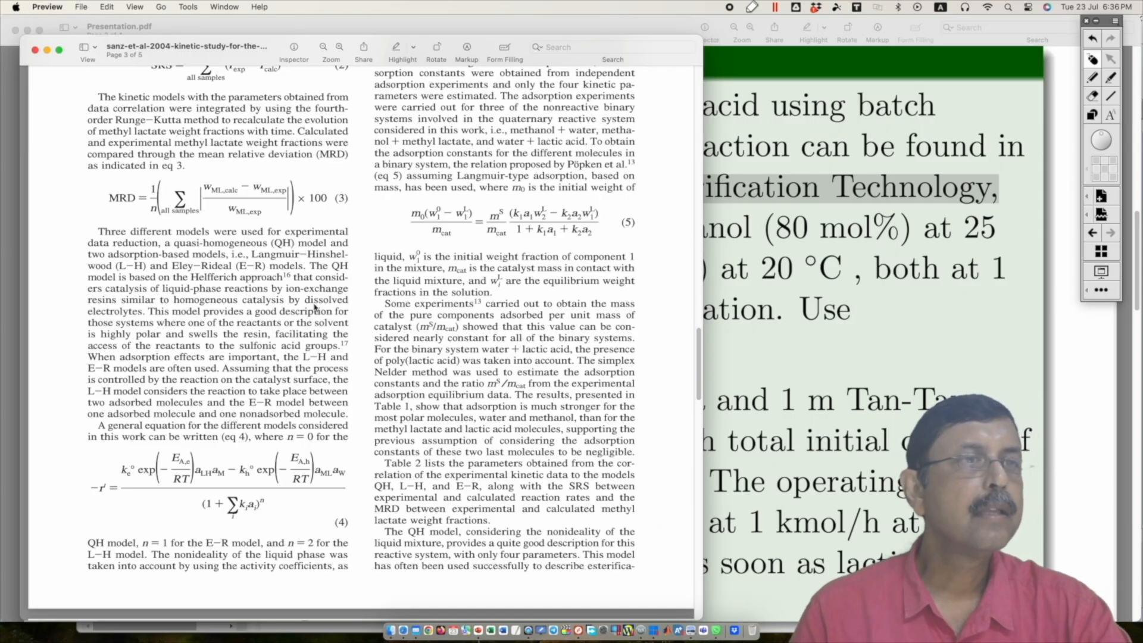
{"action": "scroll", "coordinate": [166, 425], "scroll_direction": "down", "scroll_amount": 7}
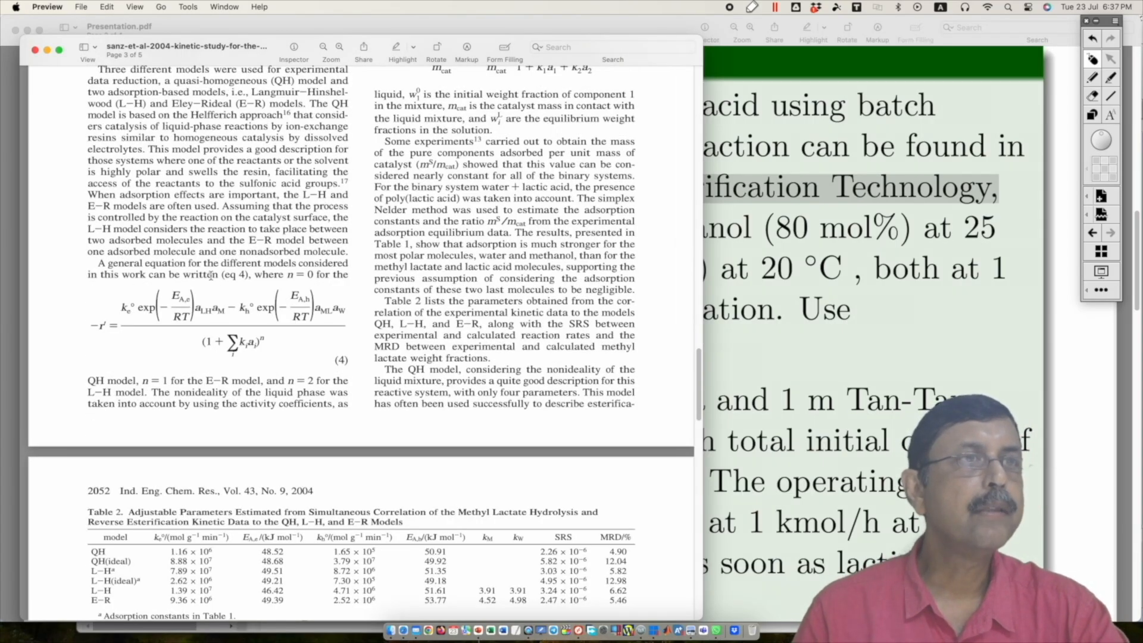
Step: Highlight the QH, L–H and E–R models in the title and rows of Table 2's kinetic parameters
{"action": "scroll", "coordinate": [234, 384], "scroll_direction": "down", "scroll_amount": 4}
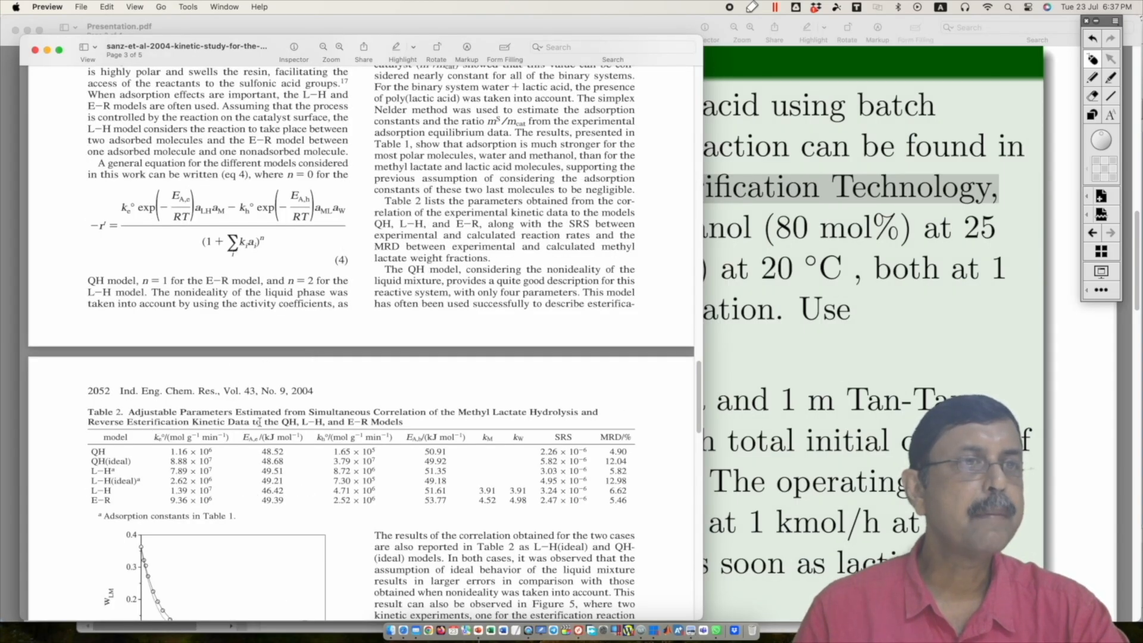
{"action": "left_click_drag", "start_coordinate": [281, 422], "coordinate": [368, 421]}
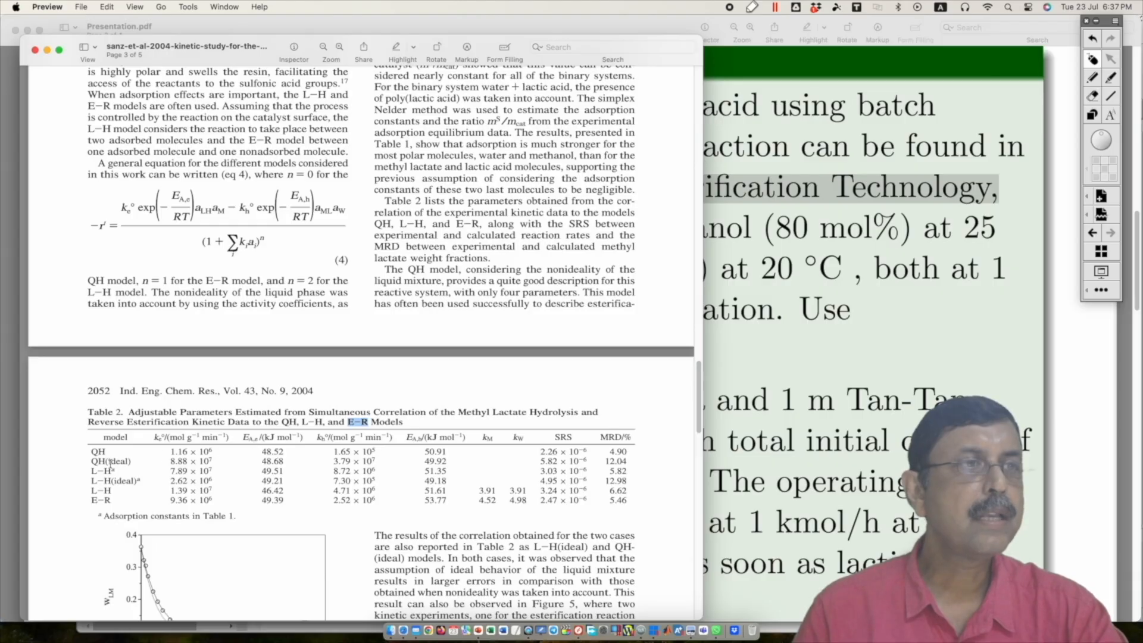
{"action": "left_click_drag", "start_coordinate": [88, 483], "coordinate": [112, 476]}
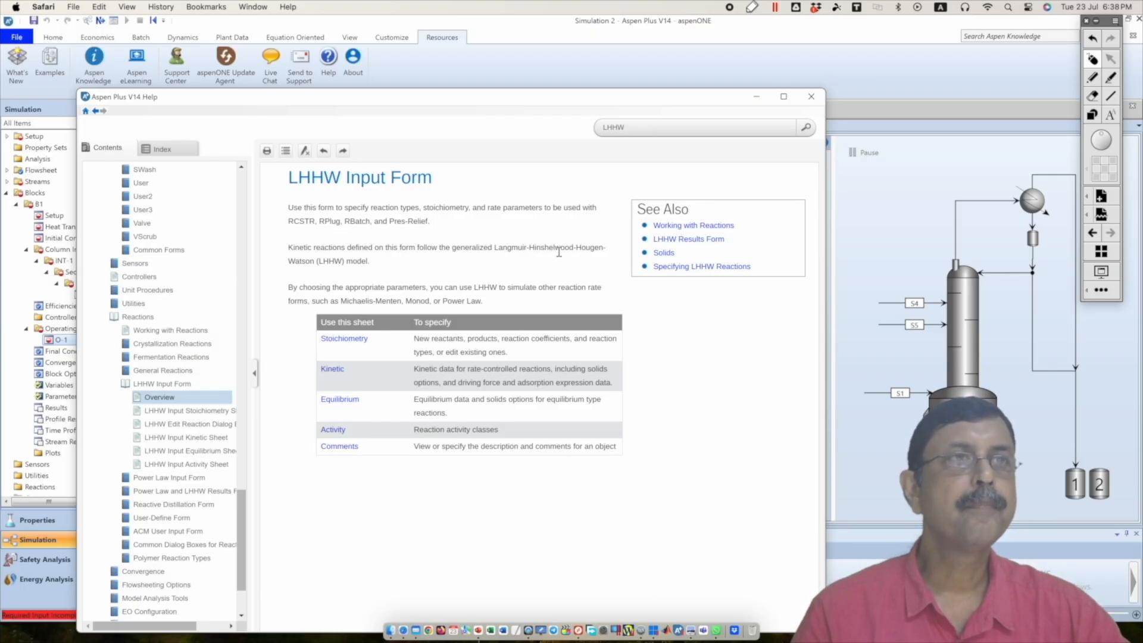
Step: Move the Aspen Plus LHHW Input Form help aside and highlight "Langmuir–Hinshelwood (LH)" in the methyl lactate paper for comparison
{"action": "left_click_drag", "start_coordinate": [481, 102], "coordinate": [692, 122]}
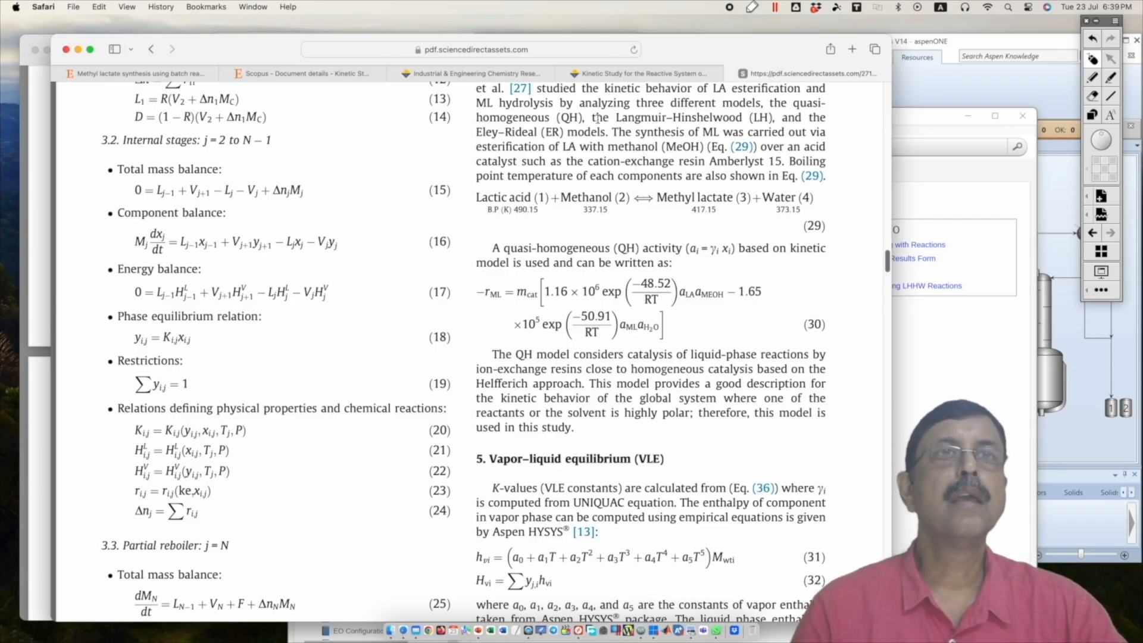
{"action": "left_click_drag", "start_coordinate": [617, 117], "coordinate": [768, 118]}
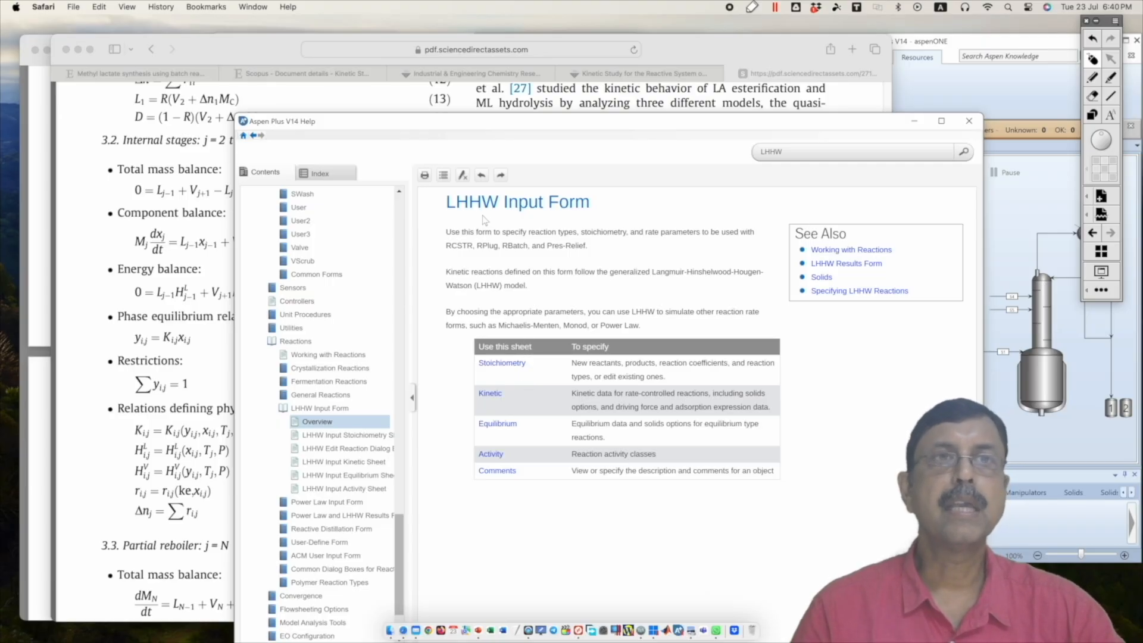
{"action": "left_click", "coordinate": [204, 49]}
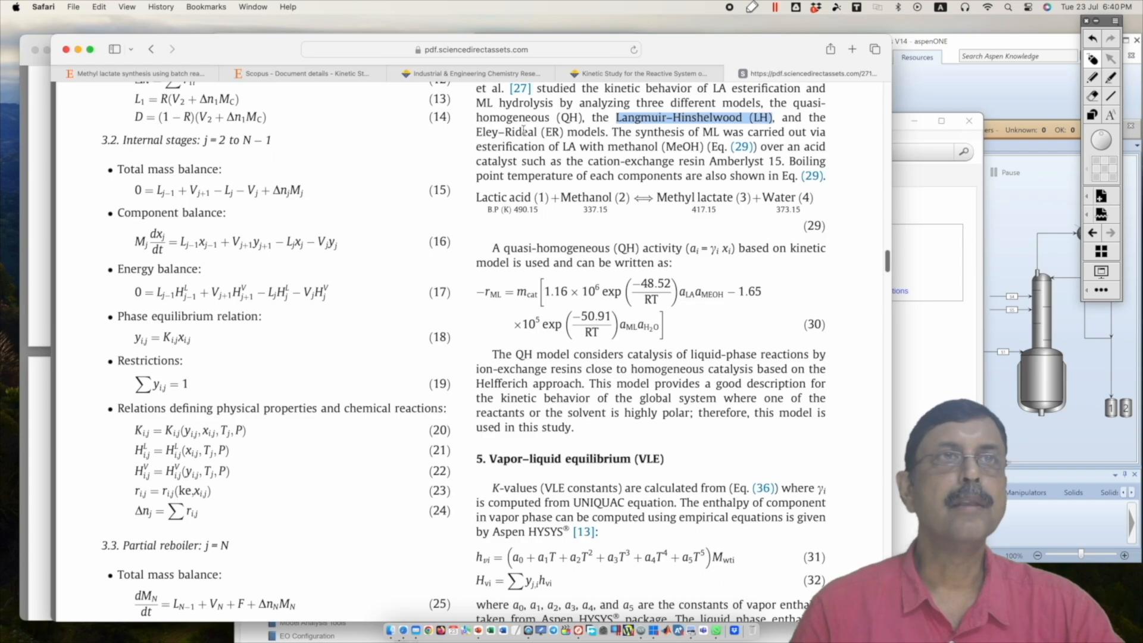
Step: Compare rate equation (4) and Table 2 of the kinetic study with Eq. (30) in the methyl lactate paper
{"action": "left_click", "coordinate": [43, 119]}
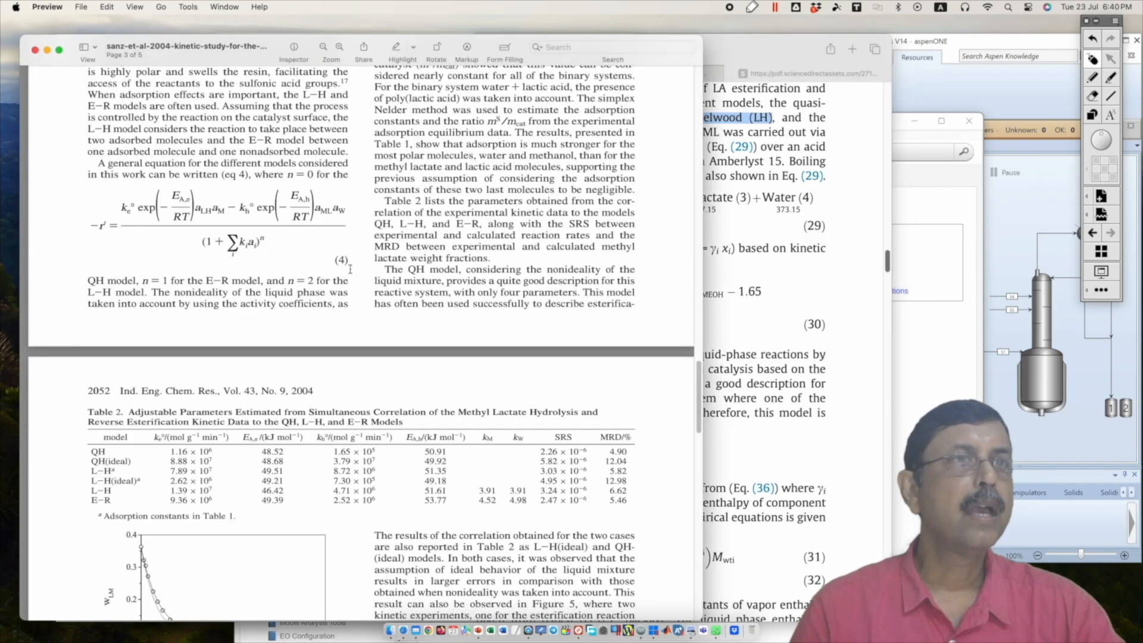
{"action": "scroll", "coordinate": [351, 269], "scroll_direction": "up", "scroll_amount": 1}
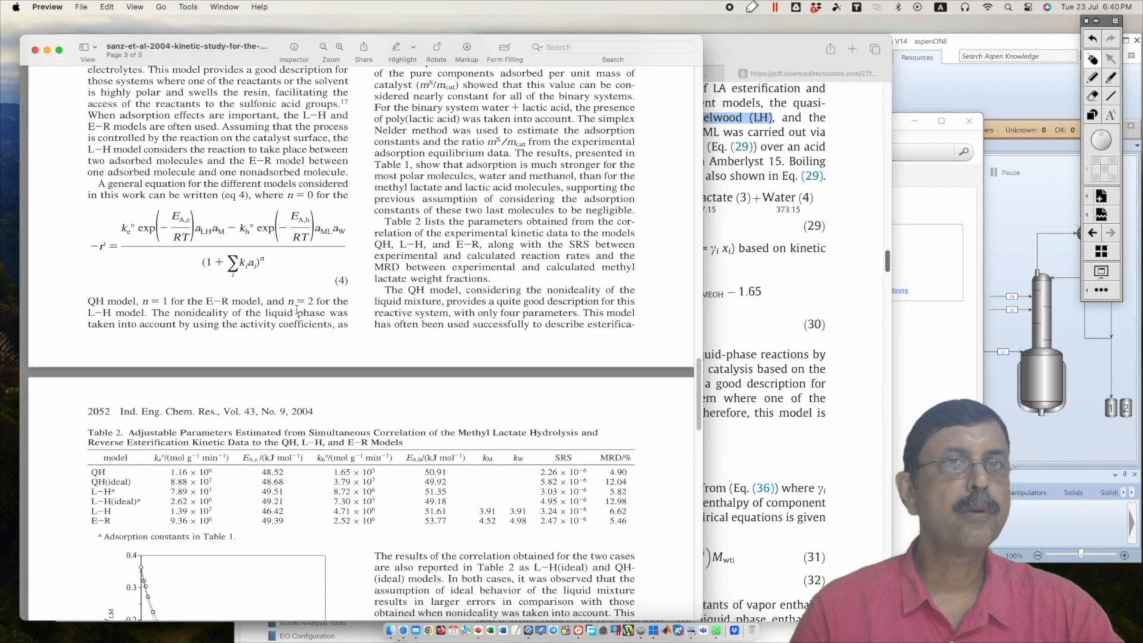
{"action": "left_click", "coordinate": [724, 213]}
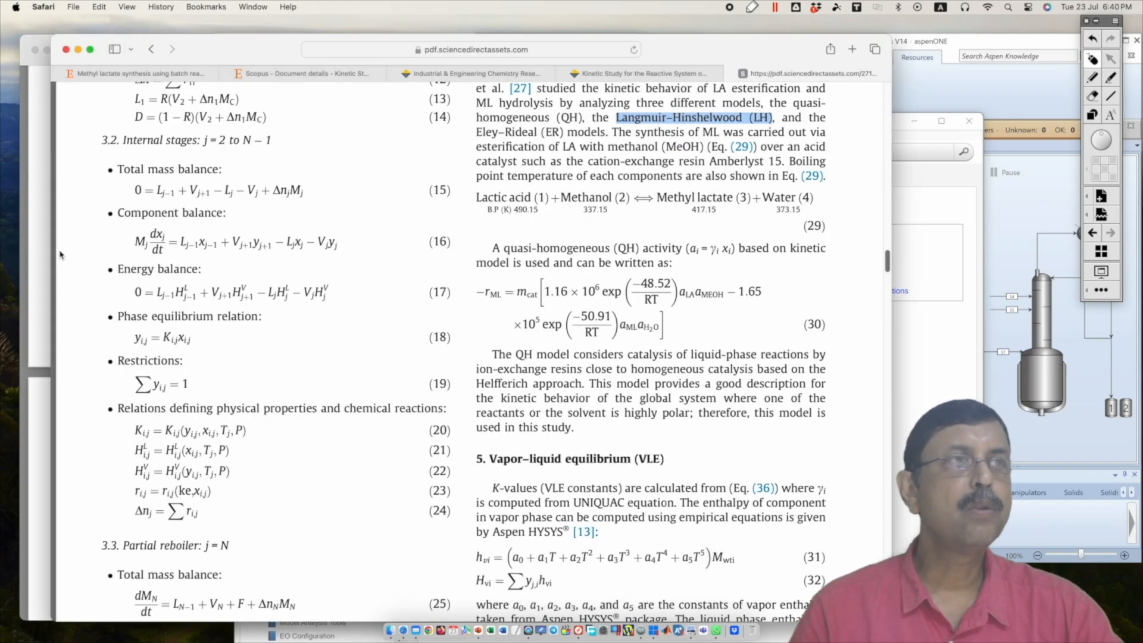
{"action": "left_click", "coordinate": [35, 256]}
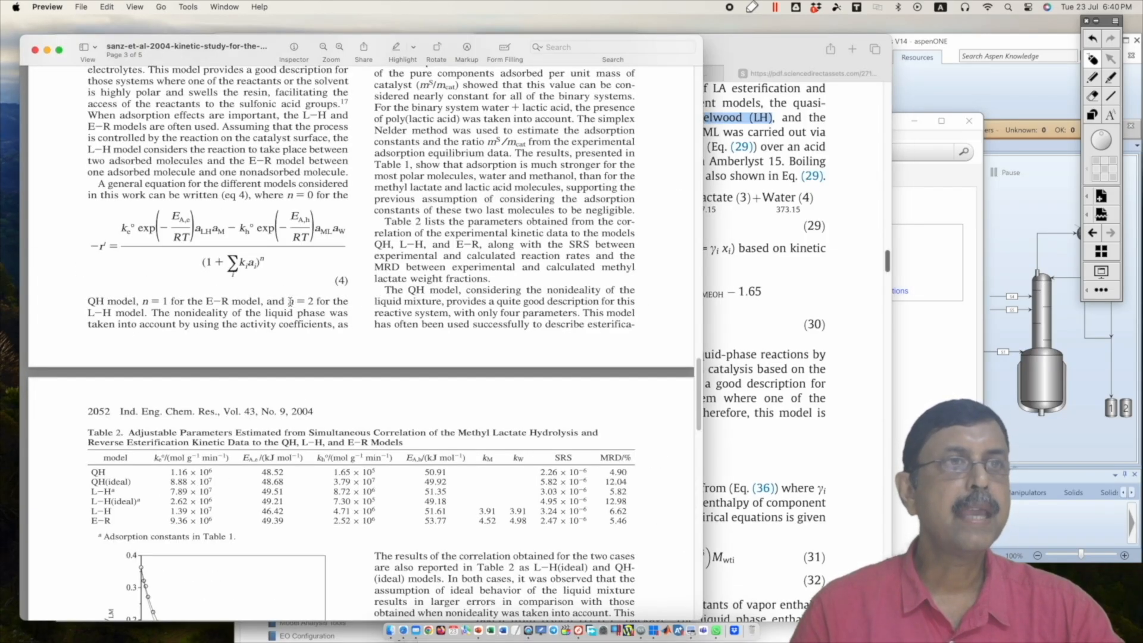
Step: Highlight the exponent n in rate equation (4) and the word "activity" in the methyl lactate paper's QH model description
{"action": "left_click_drag", "start_coordinate": [258, 254], "coordinate": [263, 256]}
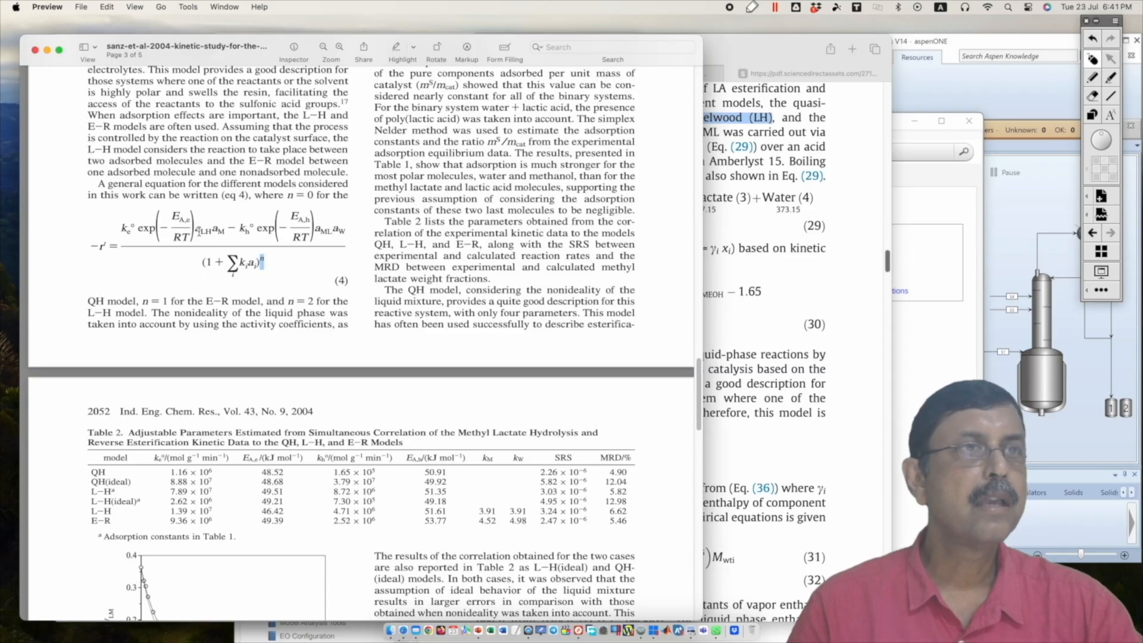
{"action": "left_click", "coordinate": [851, 190]}
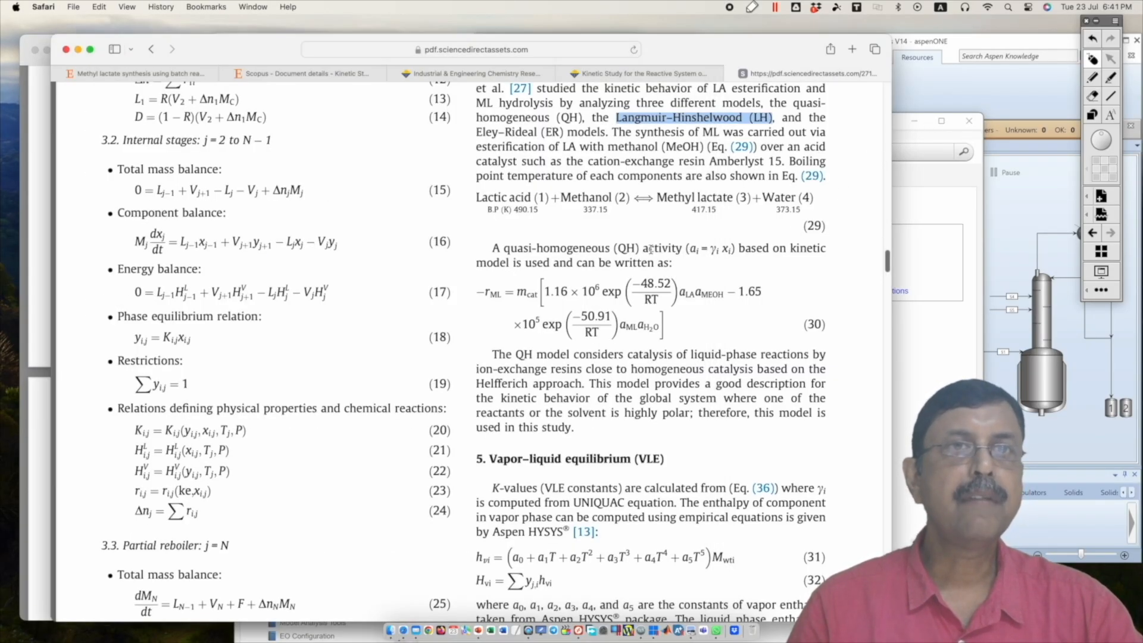
{"action": "left_click_drag", "start_coordinate": [644, 249], "coordinate": [684, 248]}
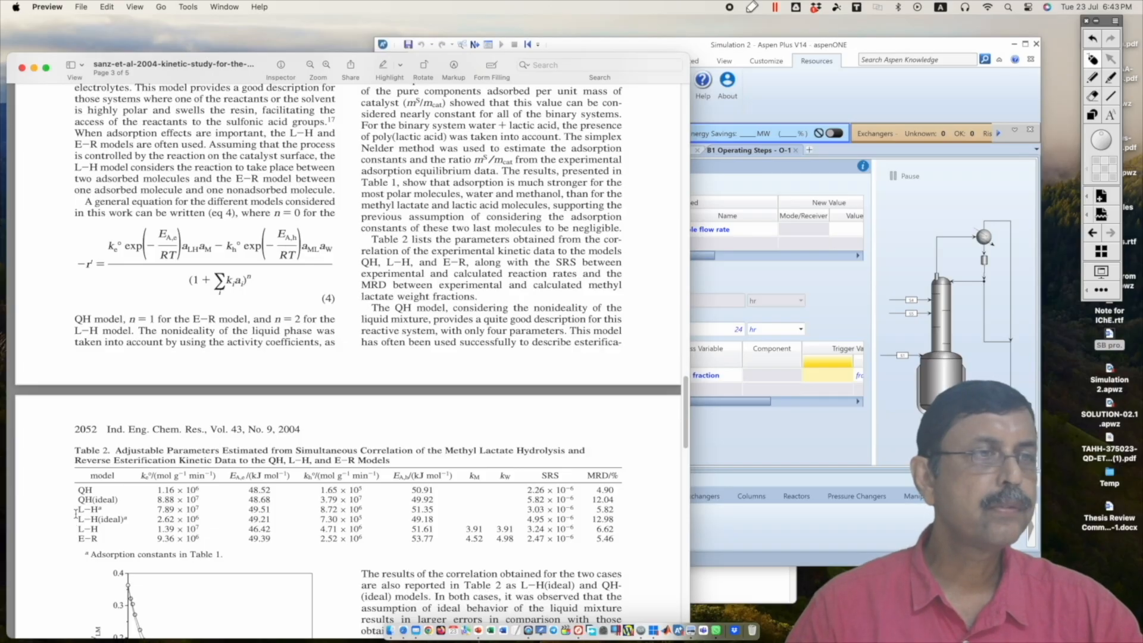
Step: Highlight the L–H row marked with footnote a in Table 2, including its esterification and hydrolysis rate constants and activation energies
{"action": "left_click_drag", "start_coordinate": [77, 510], "coordinate": [293, 508]}
{"action": "left_click", "coordinate": [293, 508]}
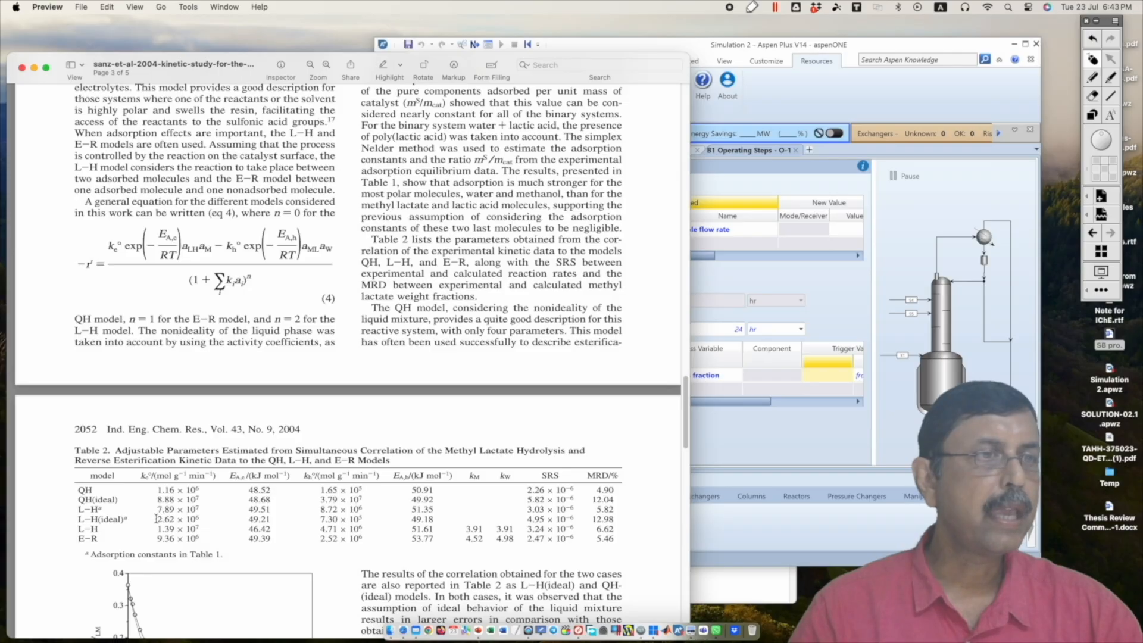
{"action": "left_click_drag", "start_coordinate": [157, 511], "coordinate": [202, 510]}
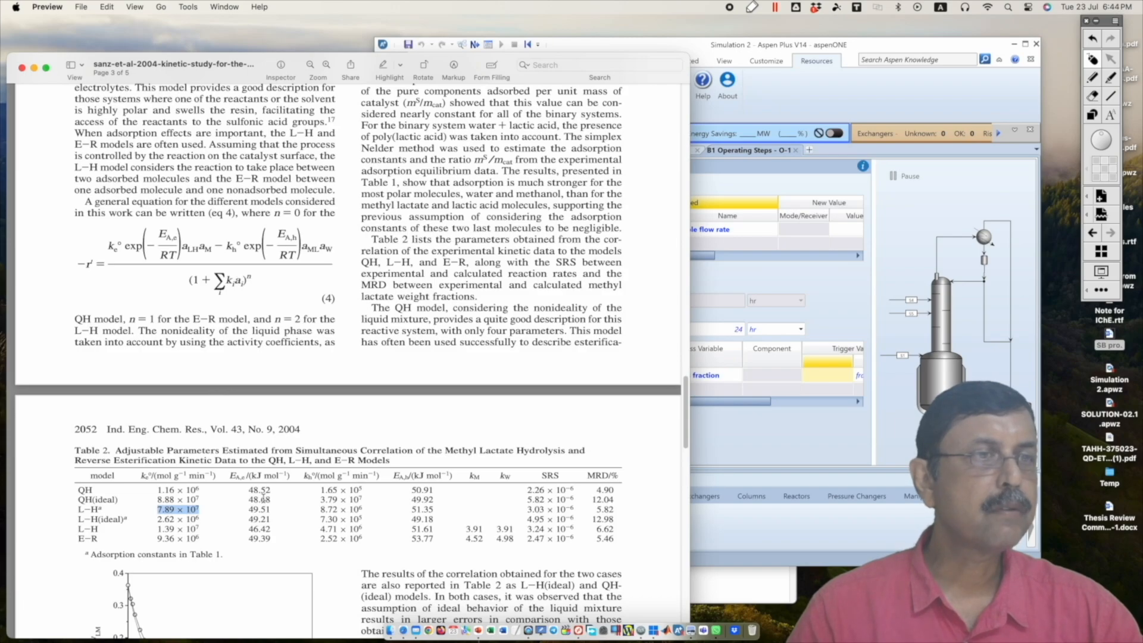
{"action": "left_click_drag", "start_coordinate": [247, 511], "coordinate": [270, 510]}
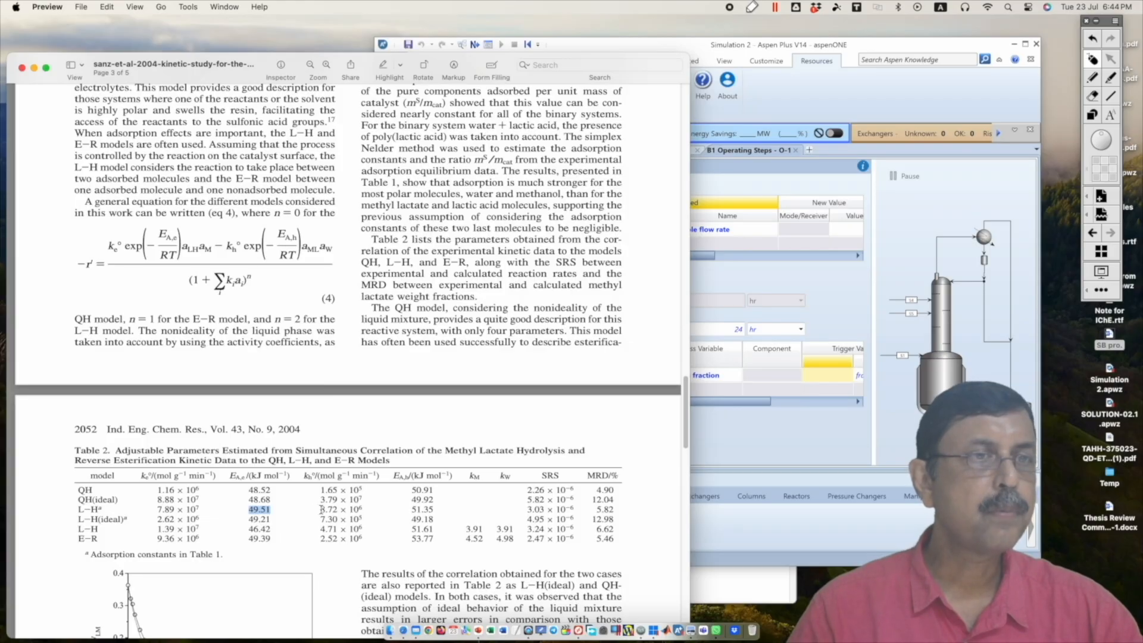
{"action": "left_click_drag", "start_coordinate": [321, 510], "coordinate": [364, 506]}
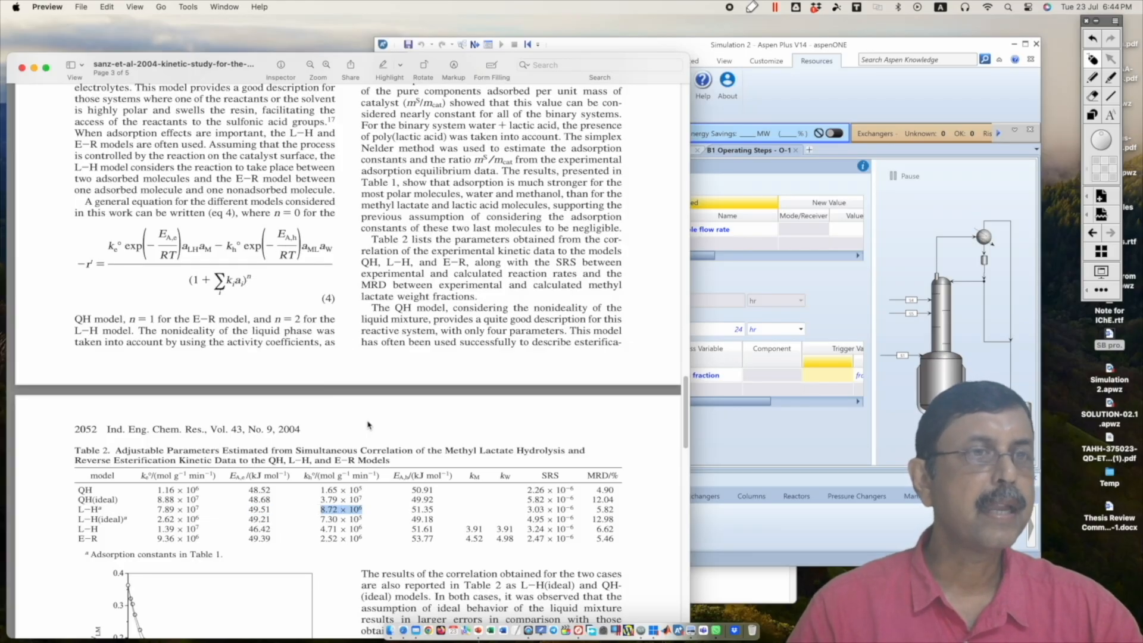
{"action": "left_click_drag", "start_coordinate": [411, 510], "coordinate": [435, 510]}
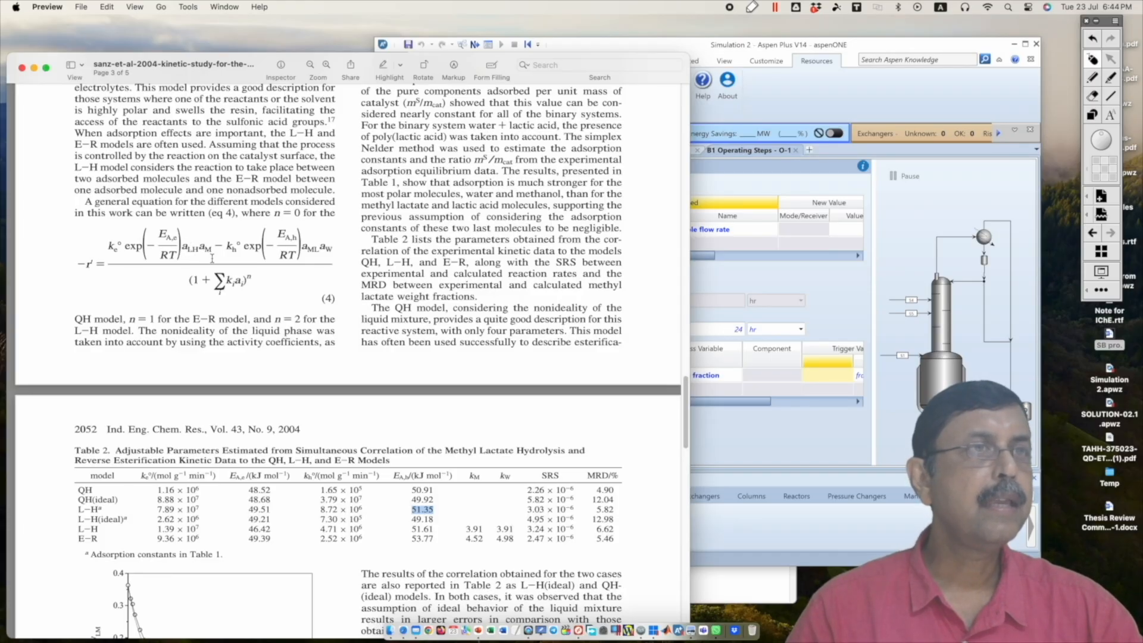
Step: Highlight the lactic acid and methanol activities in equation (4) and compare them with the activity definition in the methyl lactate paper
{"action": "scroll", "coordinate": [196, 253], "scroll_direction": "up", "scroll_amount": 1}
{"action": "left_click_drag", "start_coordinate": [181, 248], "coordinate": [211, 249]}
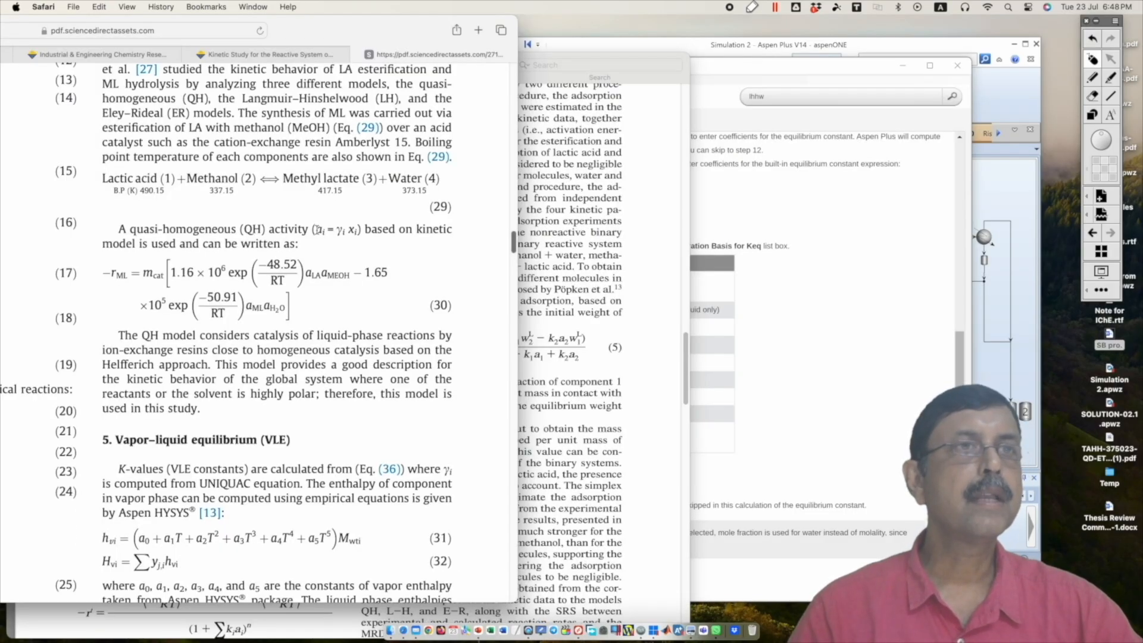
{"action": "left_click_drag", "start_coordinate": [317, 230], "coordinate": [356, 234]}
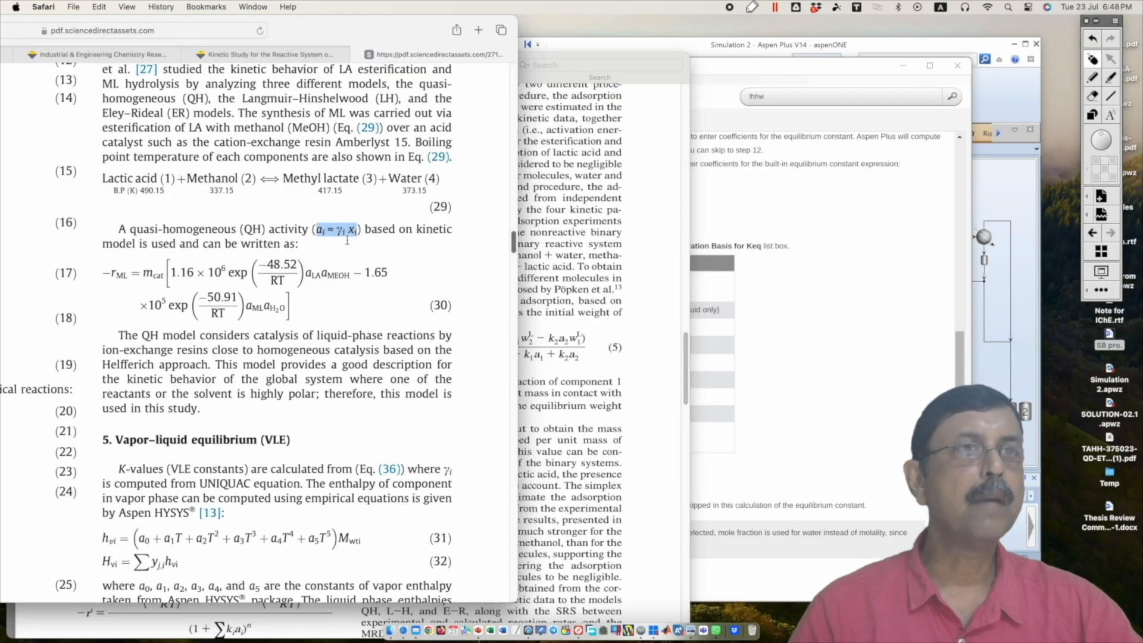
{"action": "left_click", "coordinate": [603, 382]}
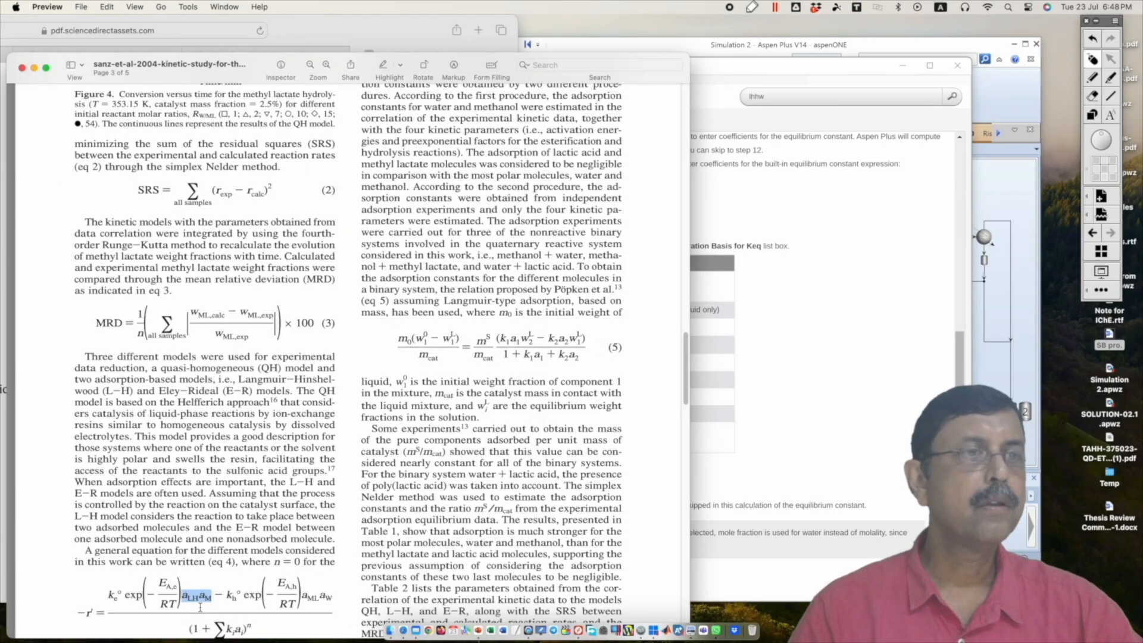
{"action": "left_click", "coordinate": [185, 605]}
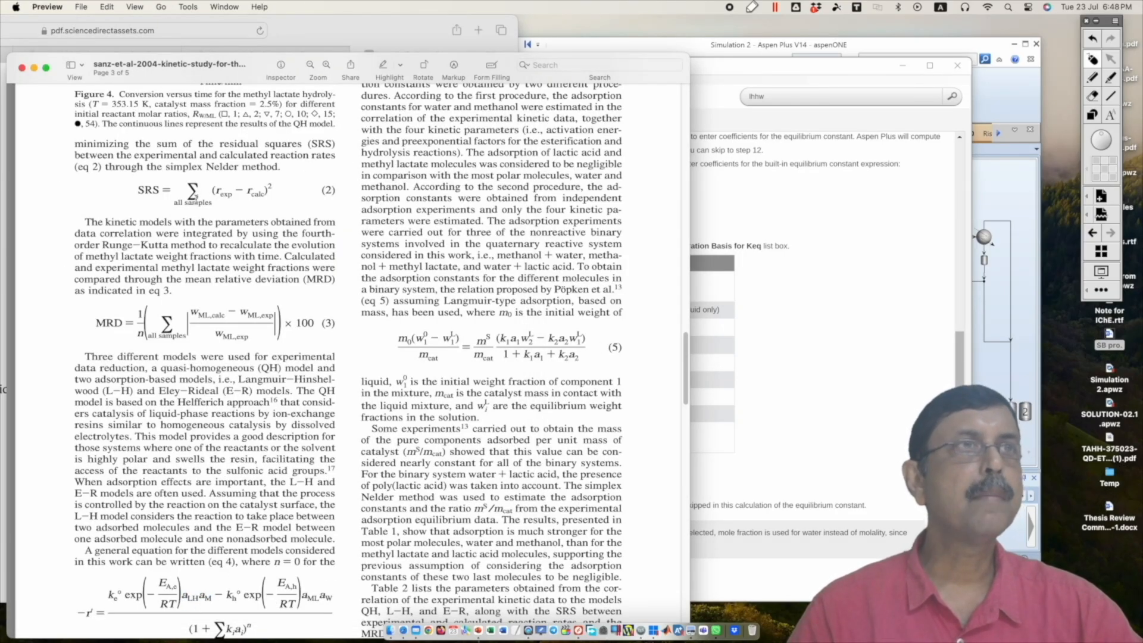
Step: Bring the Aspen Plus help forward and highlight the Mole gamma basis in the equilibrium constant definition table
{"action": "left_click", "coordinate": [225, 38]}
{"action": "left_click", "coordinate": [770, 70]}
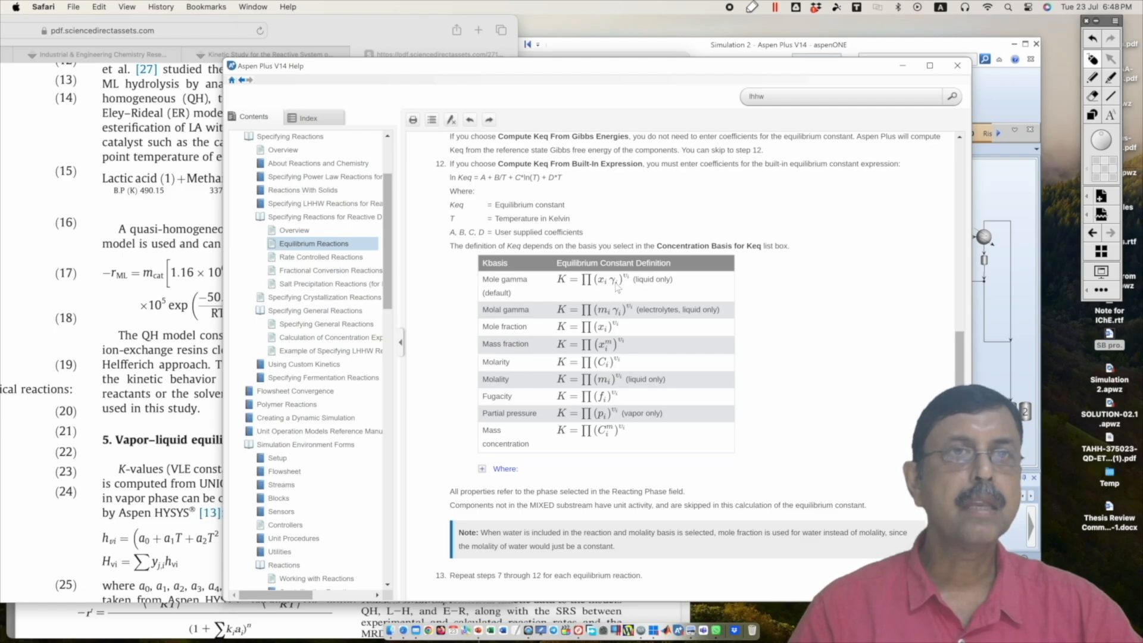
{"action": "left_click_drag", "start_coordinate": [485, 279], "coordinate": [532, 279]}
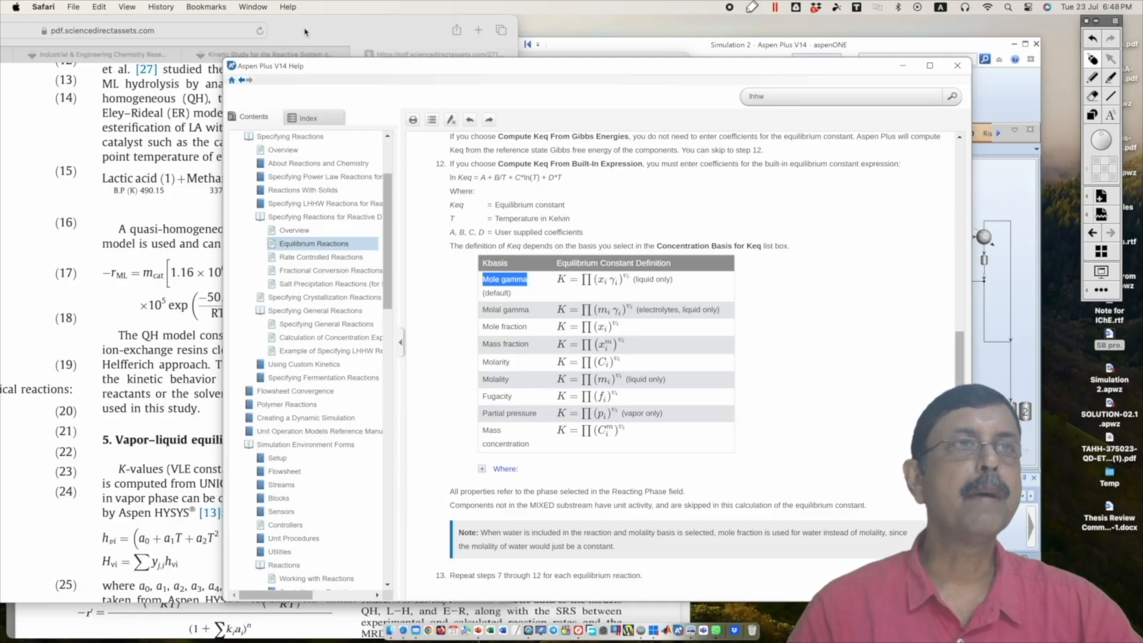
Step: Move the methyl lactate paper aside and highlight the footnoted L–H model in the kinetic study's Table 2
{"action": "left_click_drag", "start_coordinate": [307, 29], "coordinate": [778, 27]}
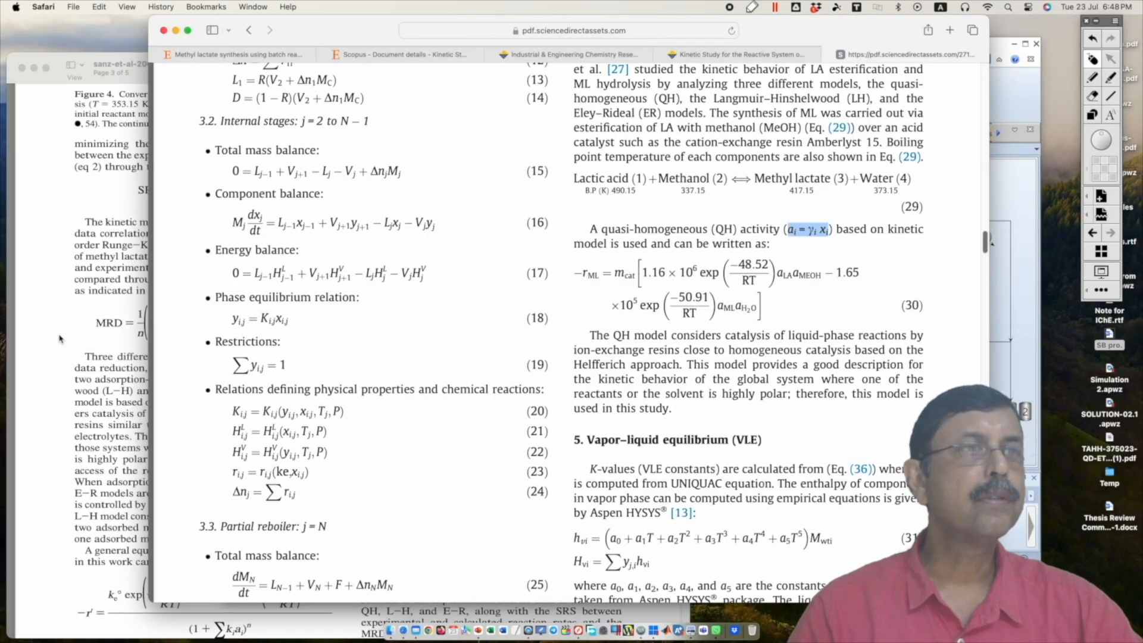
{"action": "left_click", "coordinate": [65, 341]}
{"action": "scroll", "coordinate": [290, 443], "scroll_direction": "down", "scroll_amount": 5}
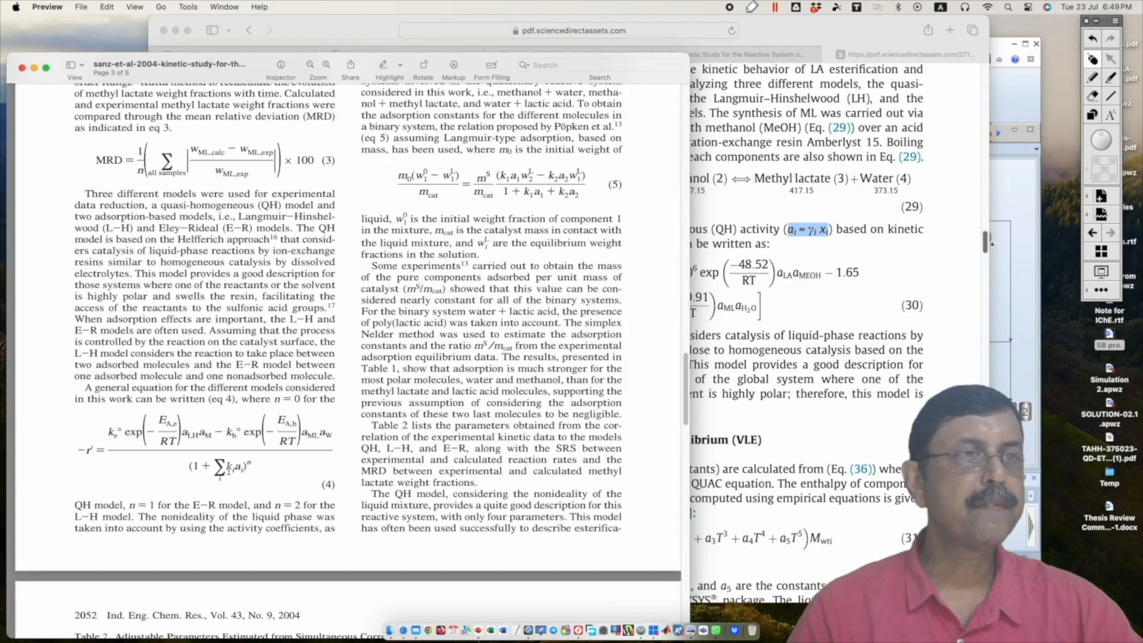
{"action": "scroll", "coordinate": [244, 383], "scroll_direction": "down", "scroll_amount": 3}
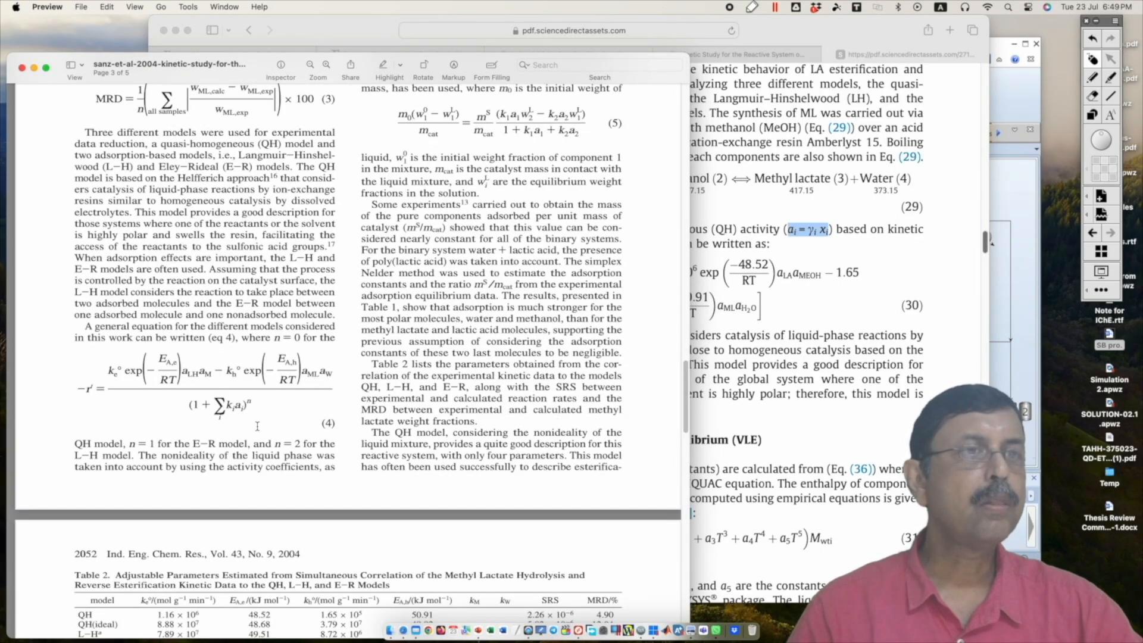
{"action": "scroll", "coordinate": [249, 492], "scroll_direction": "down", "scroll_amount": 6}
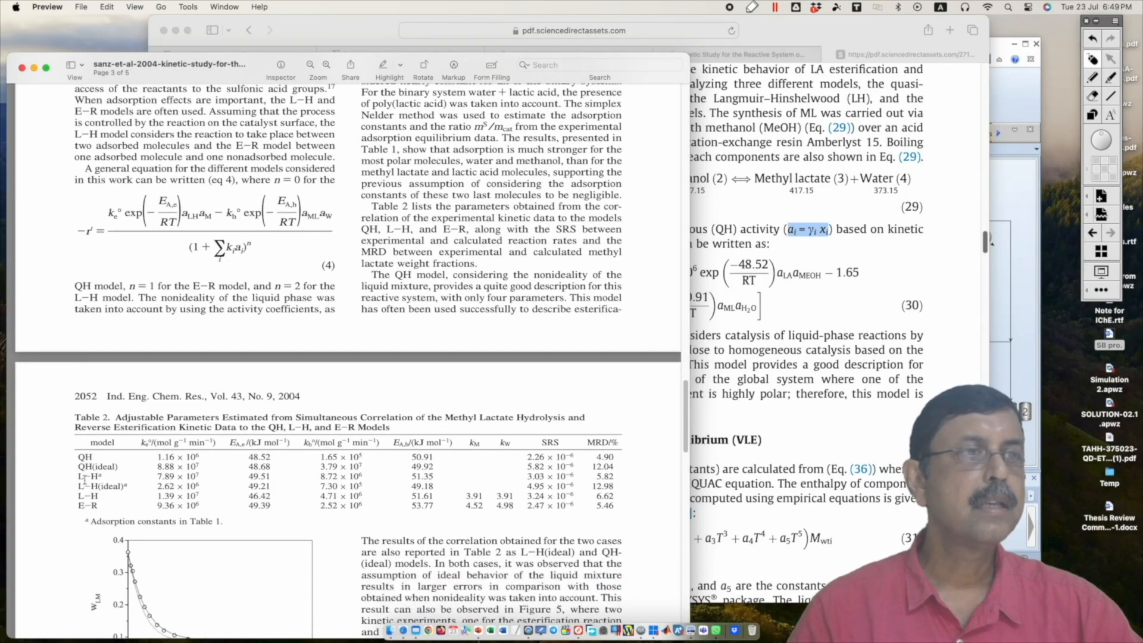
{"action": "left_click_drag", "start_coordinate": [78, 477], "coordinate": [94, 476]}
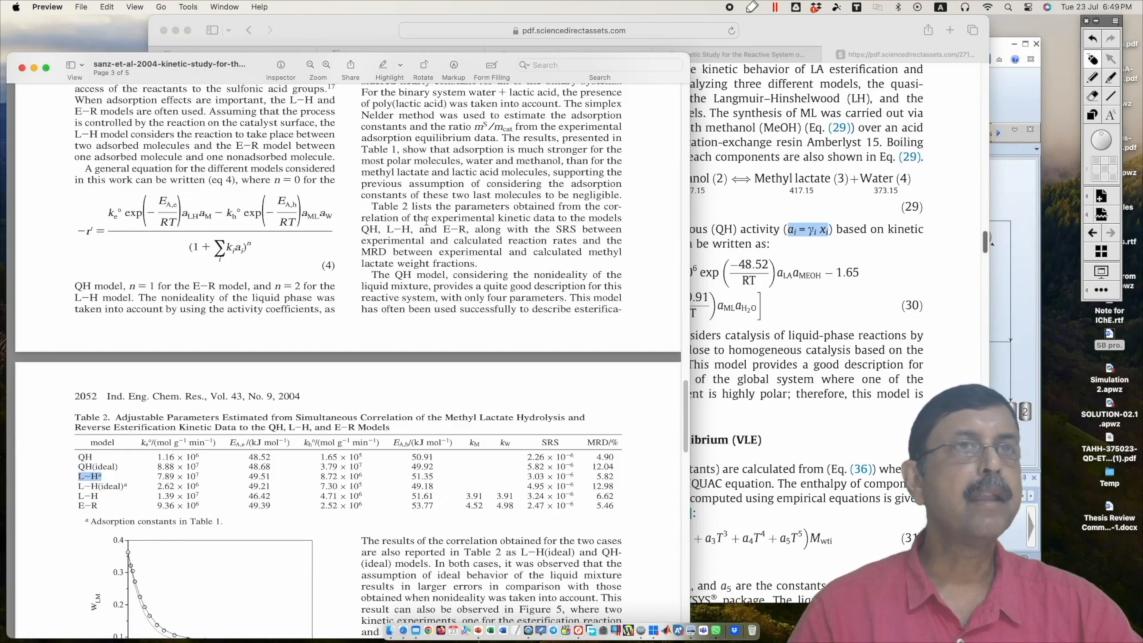
Step: Highlight the four adsorption equilibrium constants in Table 1 and return to equation (4) and Table 2
{"action": "scroll", "coordinate": [427, 252], "scroll_direction": "up", "scroll_amount": 10}
{"action": "scroll", "coordinate": [426, 252], "scroll_direction": "up", "scroll_amount": 5}
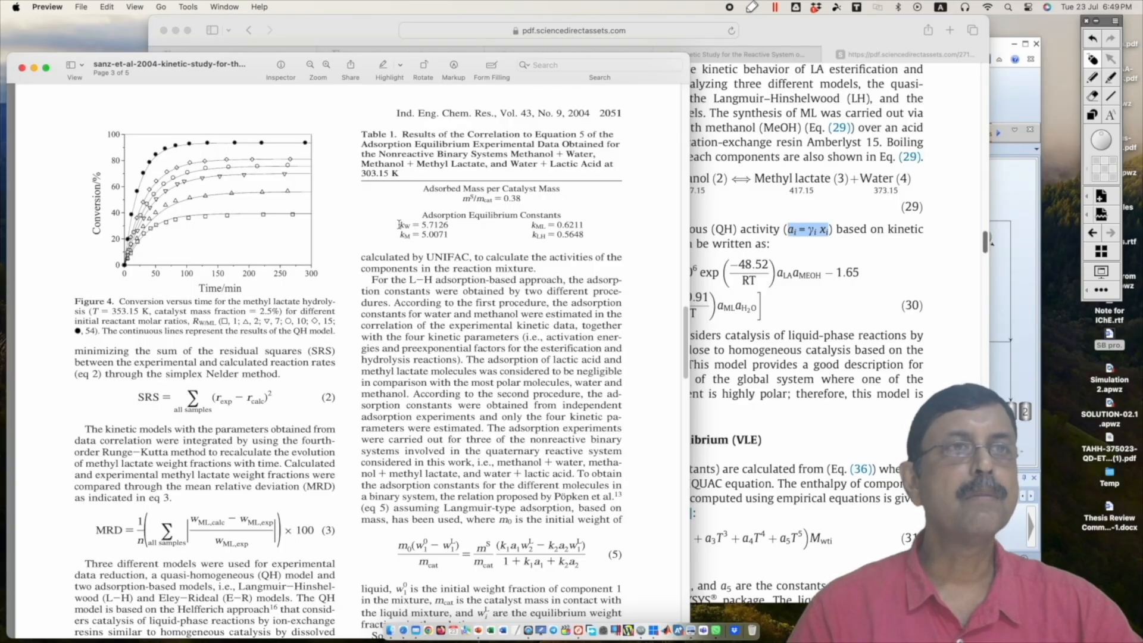
{"action": "left_click_drag", "start_coordinate": [400, 226], "coordinate": [611, 237]}
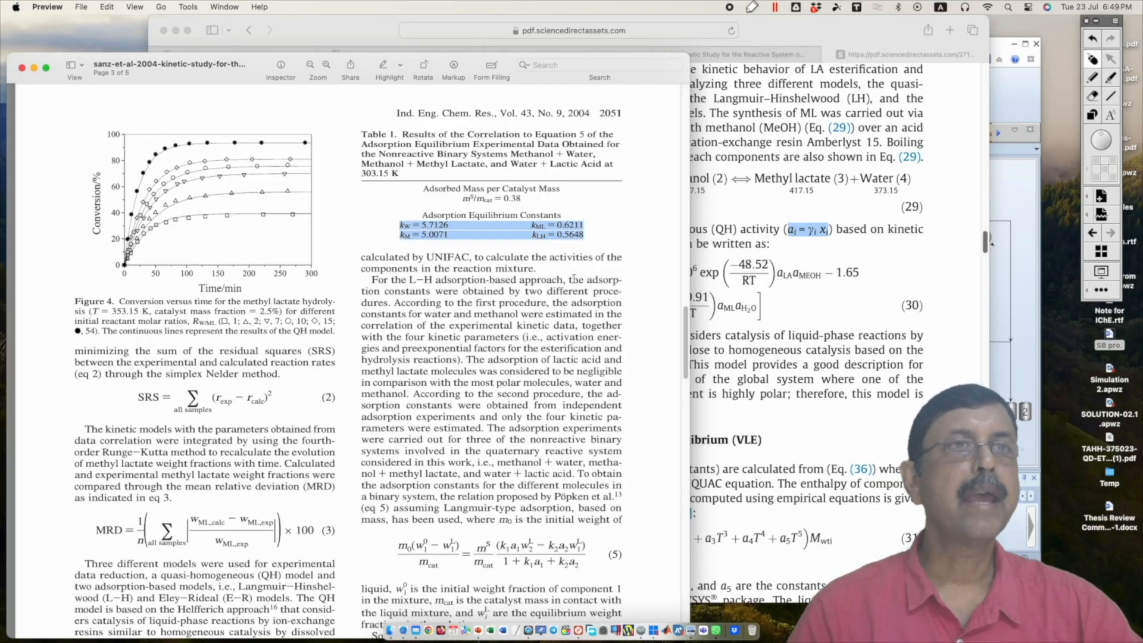
{"action": "left_click", "coordinate": [437, 374]}
{"action": "scroll", "coordinate": [437, 374], "scroll_direction": "down", "scroll_amount": 2}
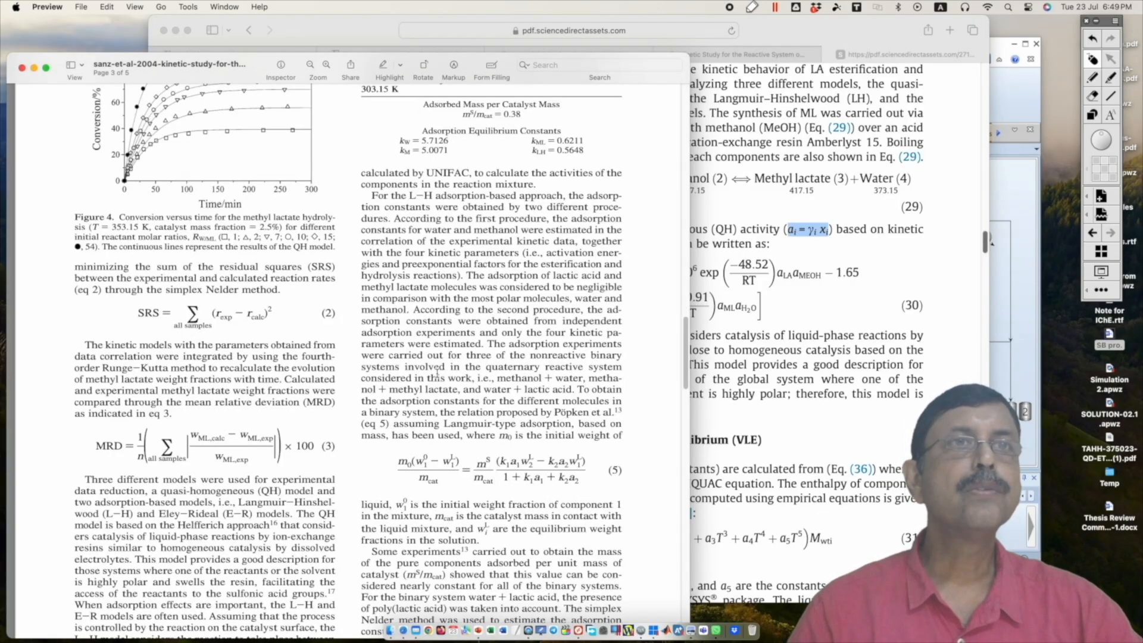
{"action": "scroll", "coordinate": [437, 374], "scroll_direction": "up", "scroll_amount": 2}
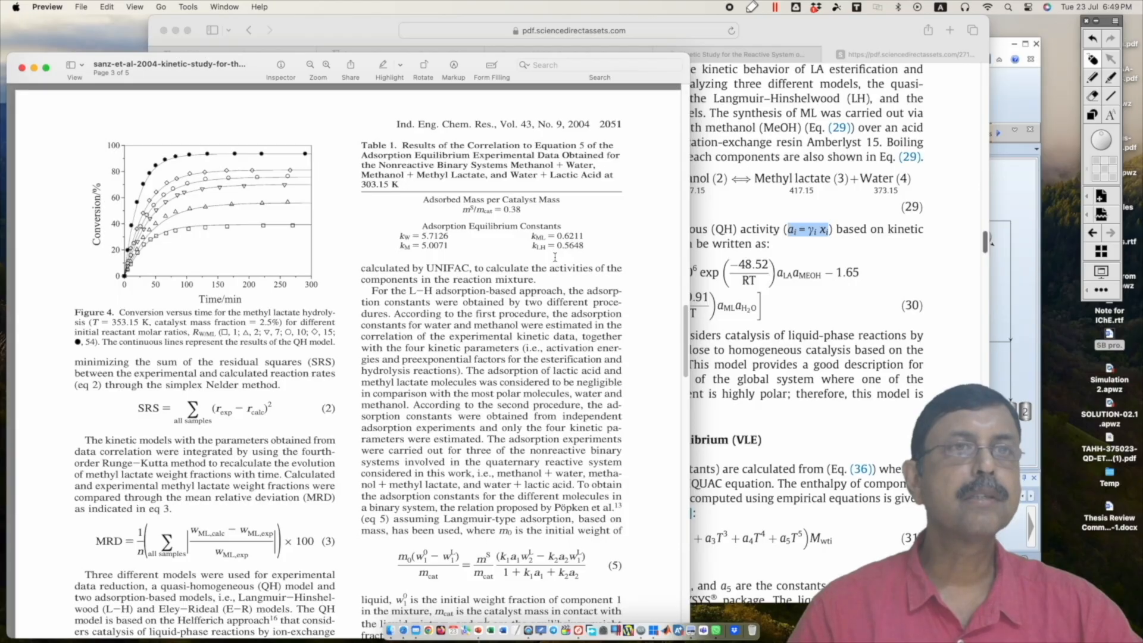
{"action": "scroll", "coordinate": [449, 270], "scroll_direction": "down", "scroll_amount": 10}
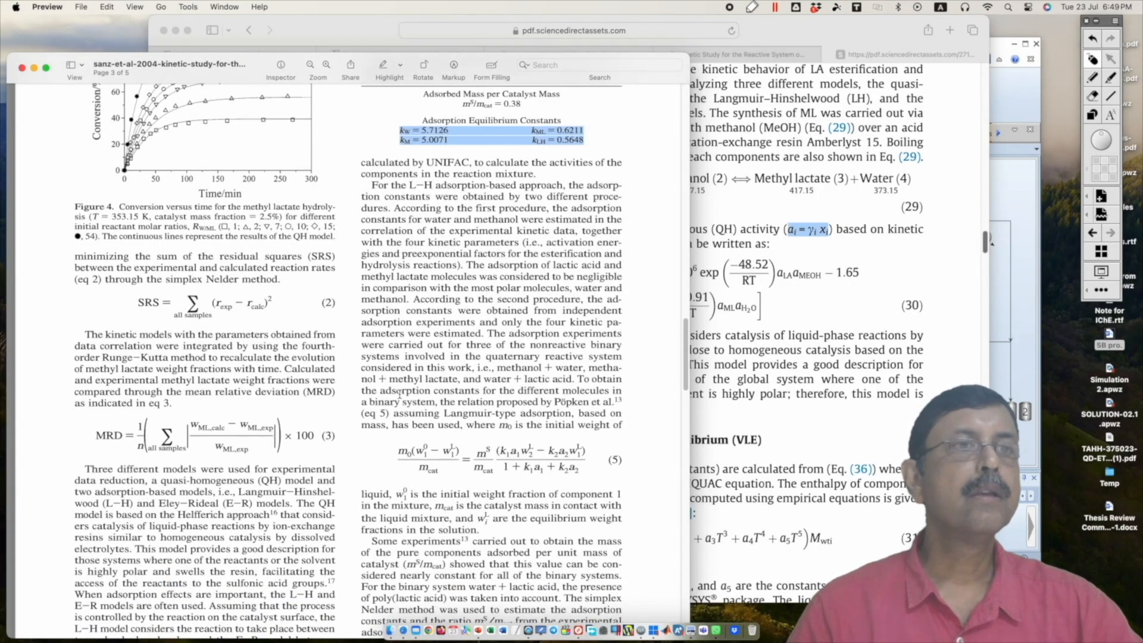
{"action": "scroll", "coordinate": [372, 424], "scroll_direction": "down", "scroll_amount": 1}
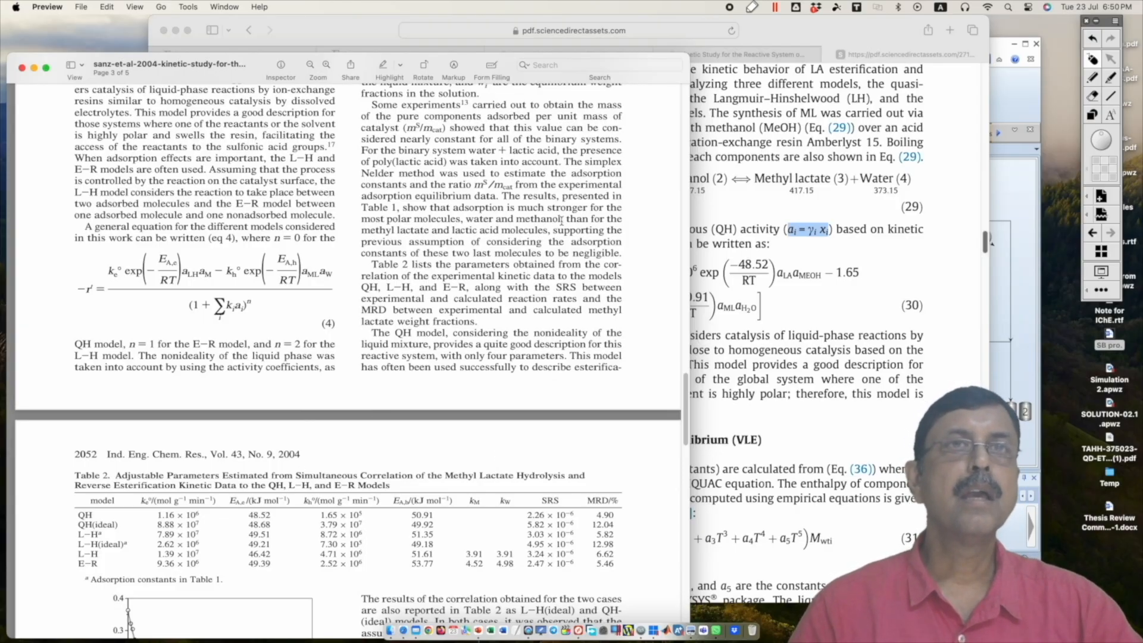
Step: Switch to Aspen Plus and start a new simulation without saving the changes to Simulation 2
{"action": "left_click", "coordinate": [999, 47]}
{"action": "left_click", "coordinate": [388, 61]}
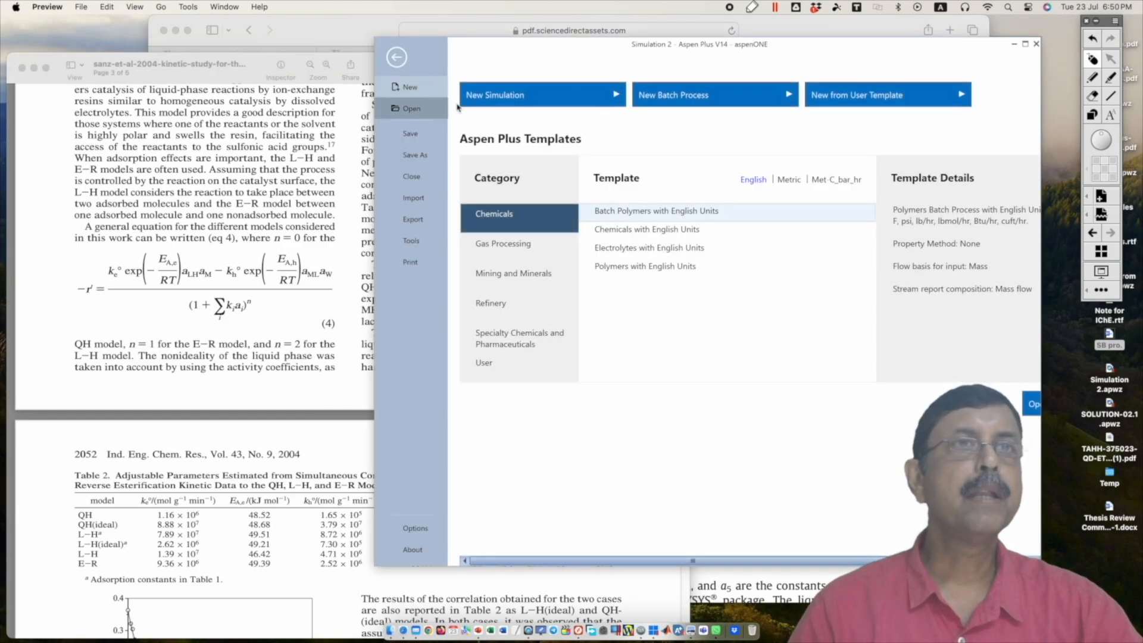
{"action": "left_click", "coordinate": [525, 98]}
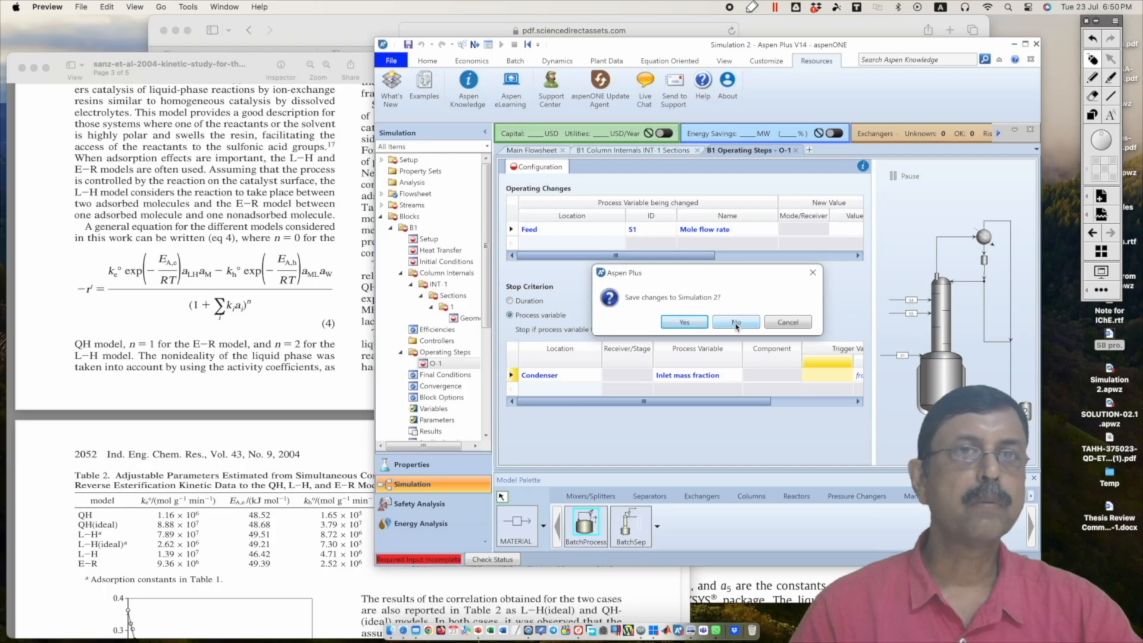
{"action": "left_click", "coordinate": [737, 324]}
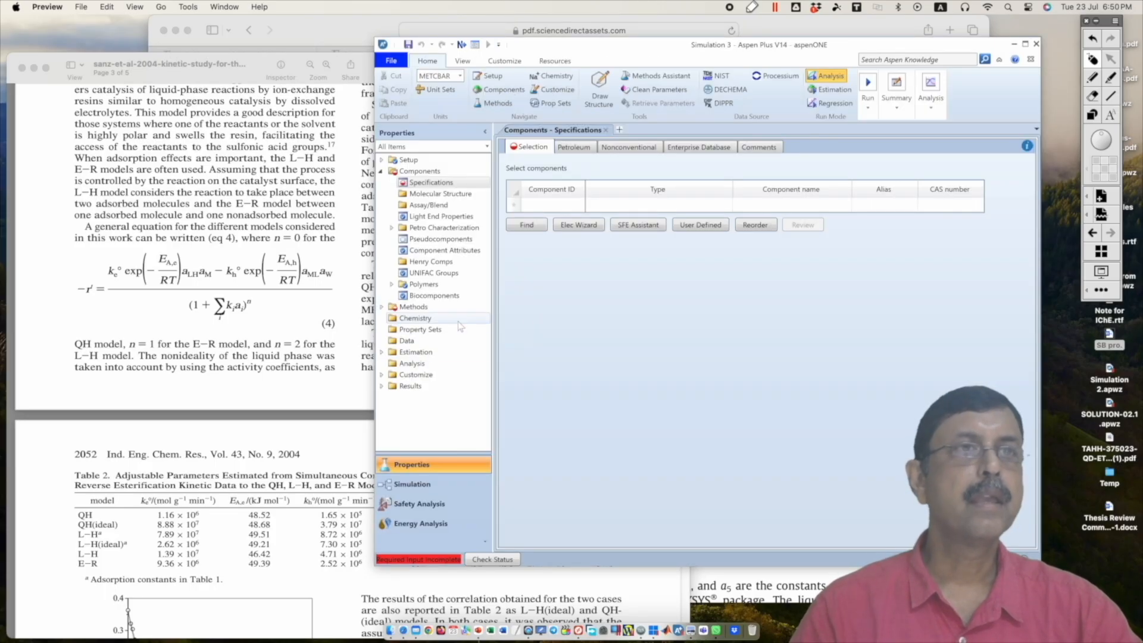
Step: Check the esterification reaction (29) in the methyl lactate paper and add METHANOL to the new simulation's component list
{"action": "left_click", "coordinate": [543, 206]}
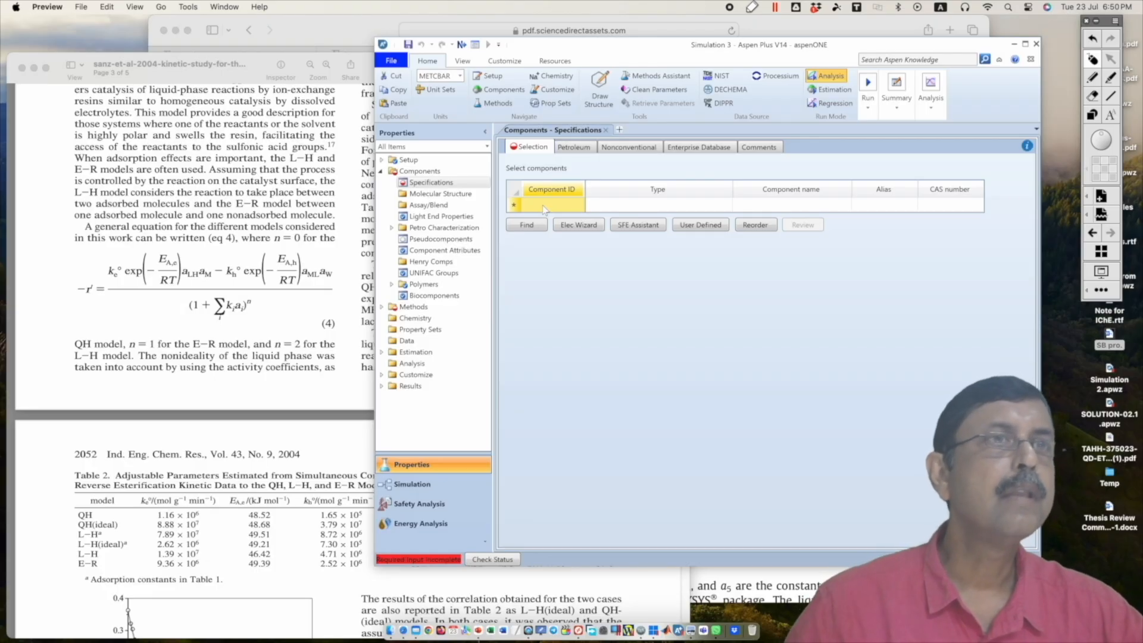
{"action": "left_click", "coordinate": [319, 307]}
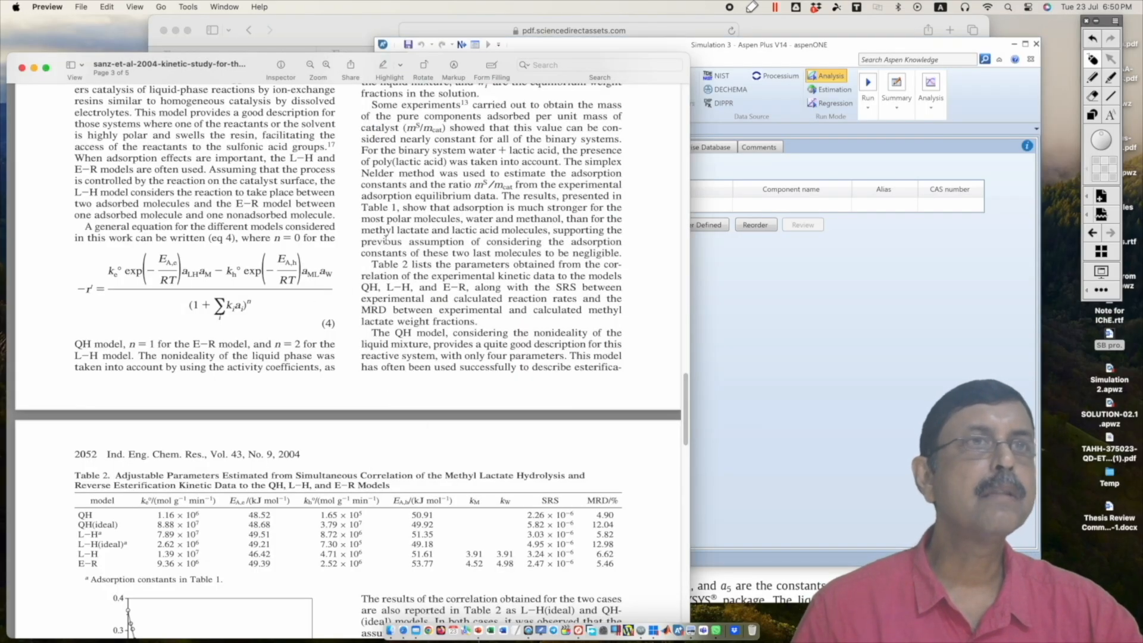
{"action": "scroll", "coordinate": [385, 240], "scroll_direction": "up", "scroll_amount": 5}
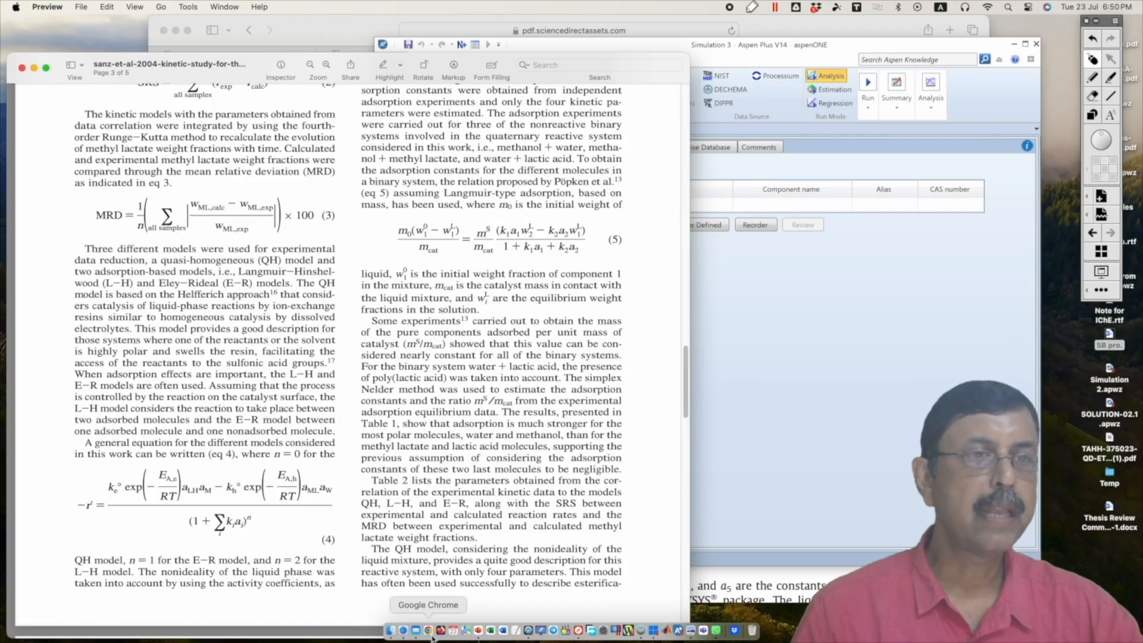
{"action": "left_click", "coordinate": [404, 630]}
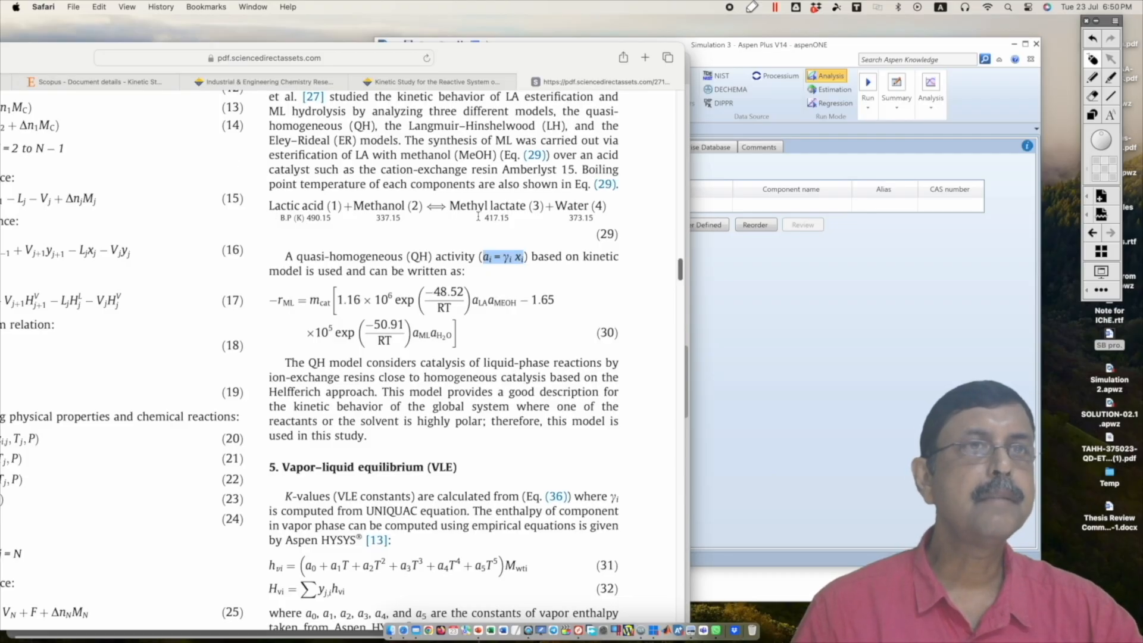
{"action": "left_click", "coordinate": [749, 284]}
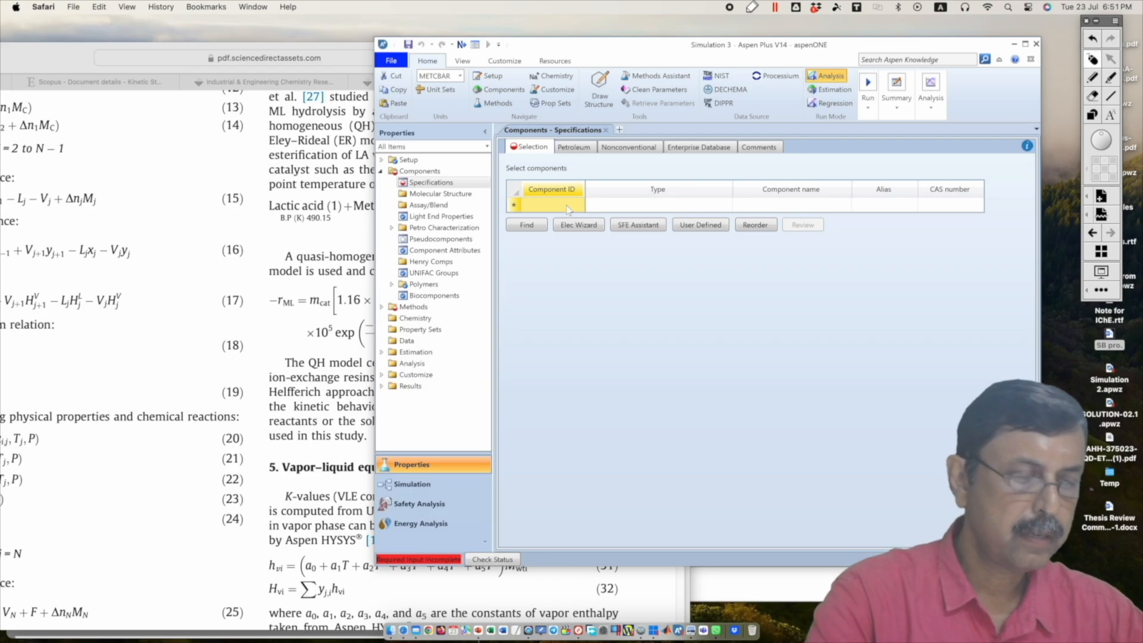
{"action": "type", "text": "METHANOL"}
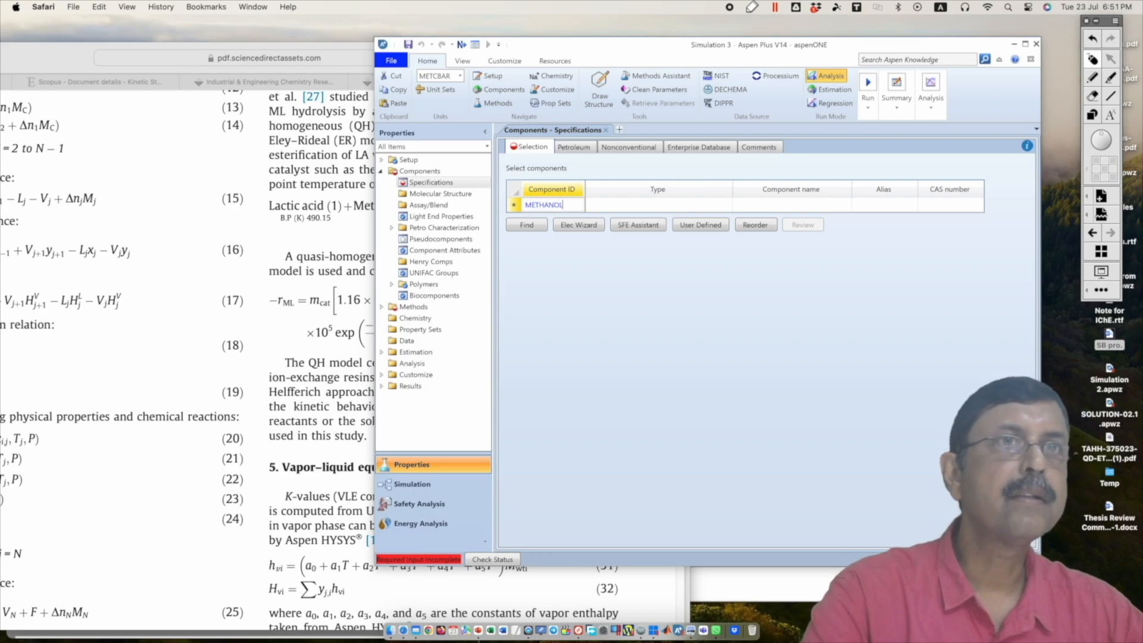
{"action": "key", "text": "Return"}
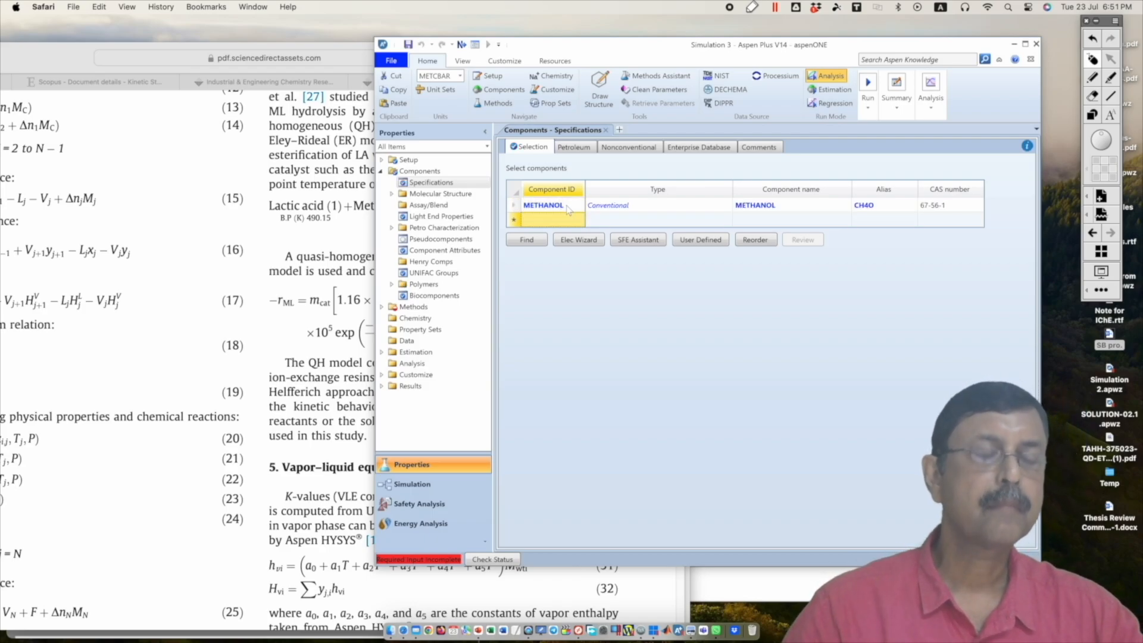
{"action": "type", "text": "wa"}
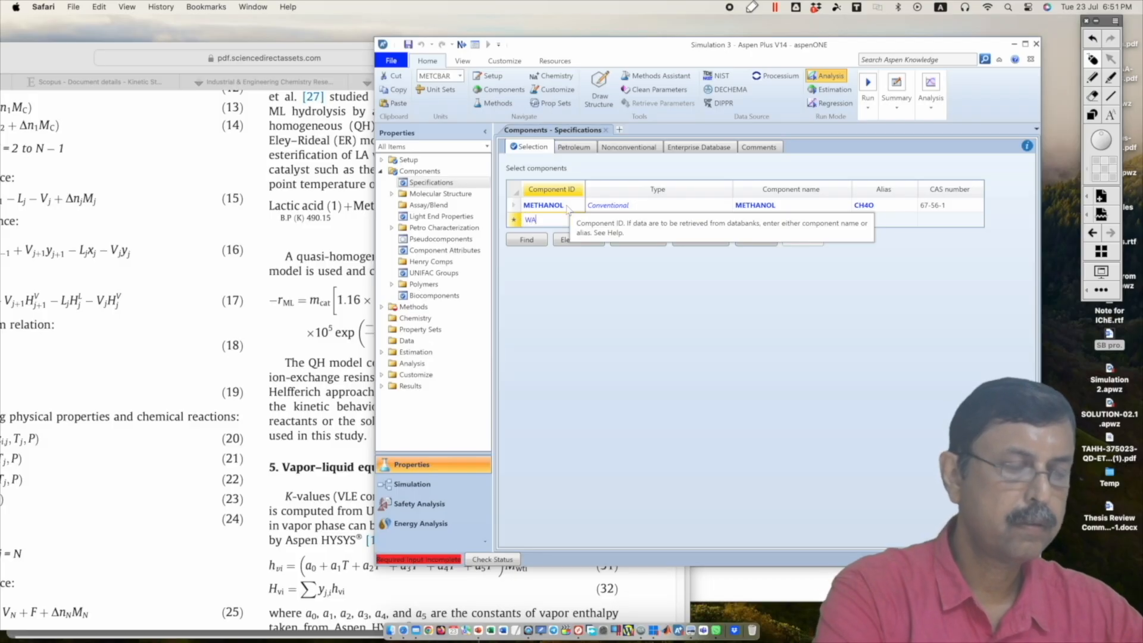
{"action": "key", "text": "BackSpace"}
{"action": "key", "text": "BackSpace"}
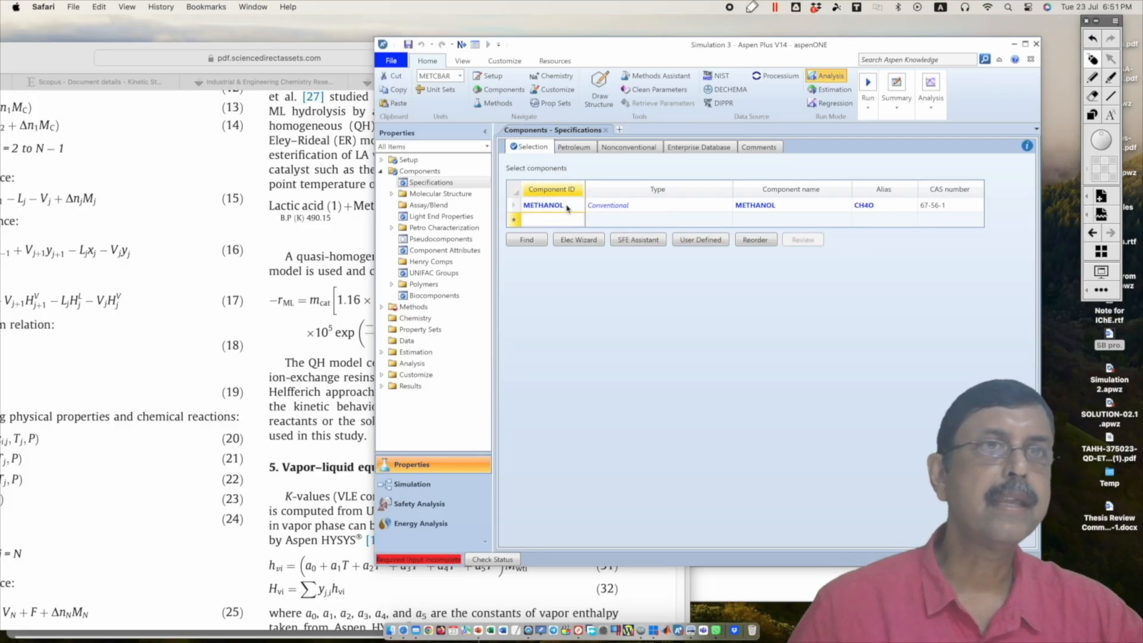
Step: Find the compounds containing "lactic acid" in the databanks and add LACTIC-ACID to the component list
{"action": "left_click", "coordinate": [533, 240]}
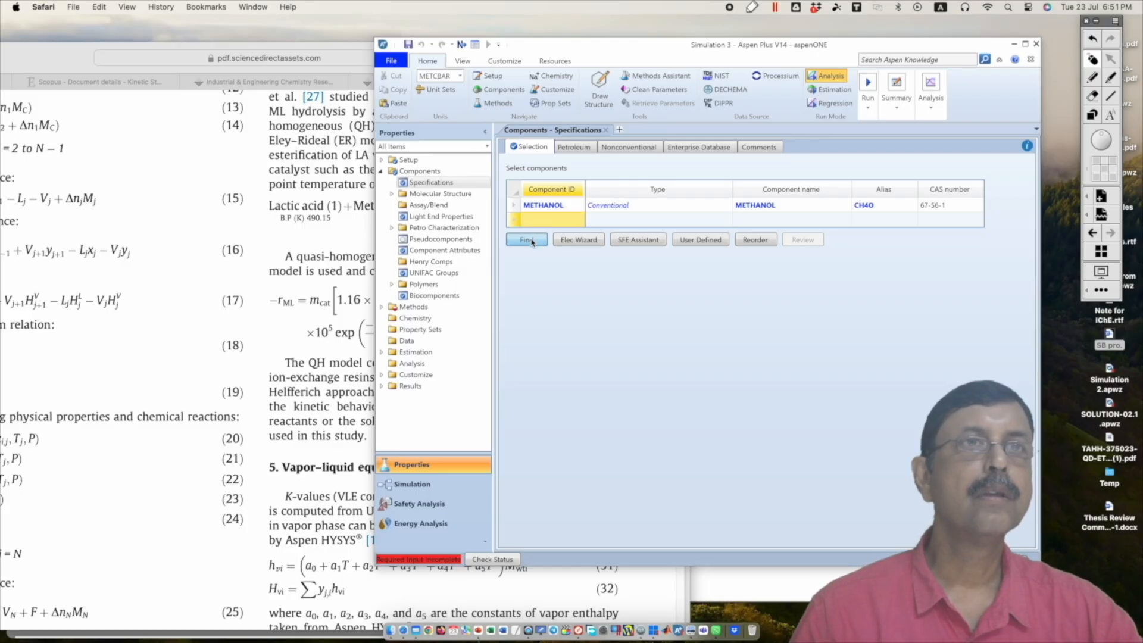
{"action": "key", "text": "super+Tab"}
{"action": "left_click", "coordinate": [721, 302]}
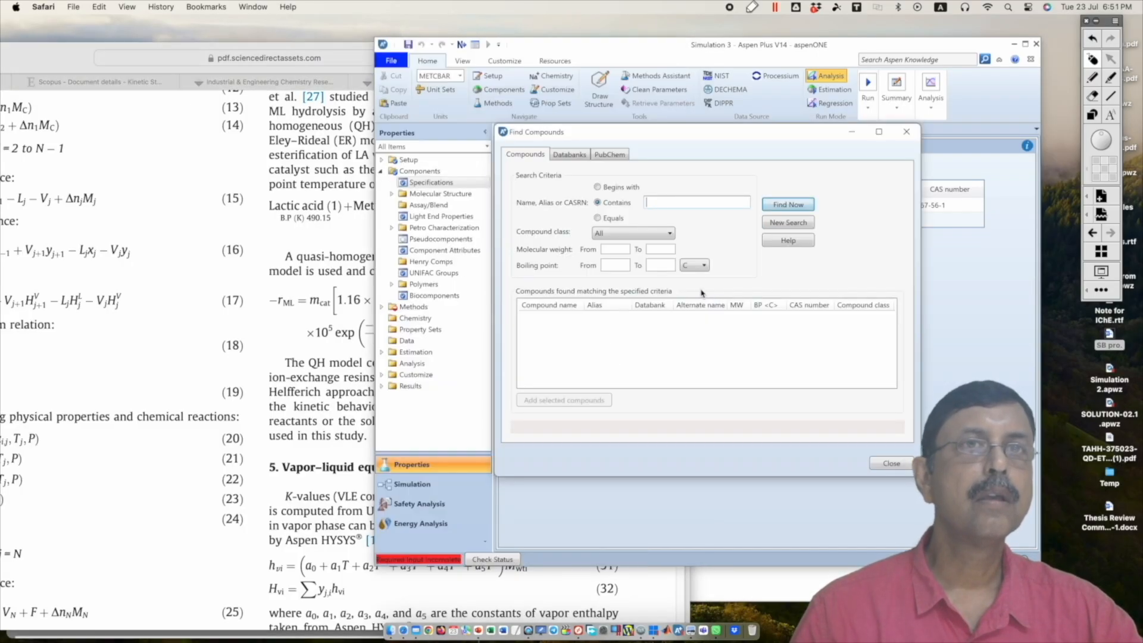
{"action": "type", "text": "lac"}
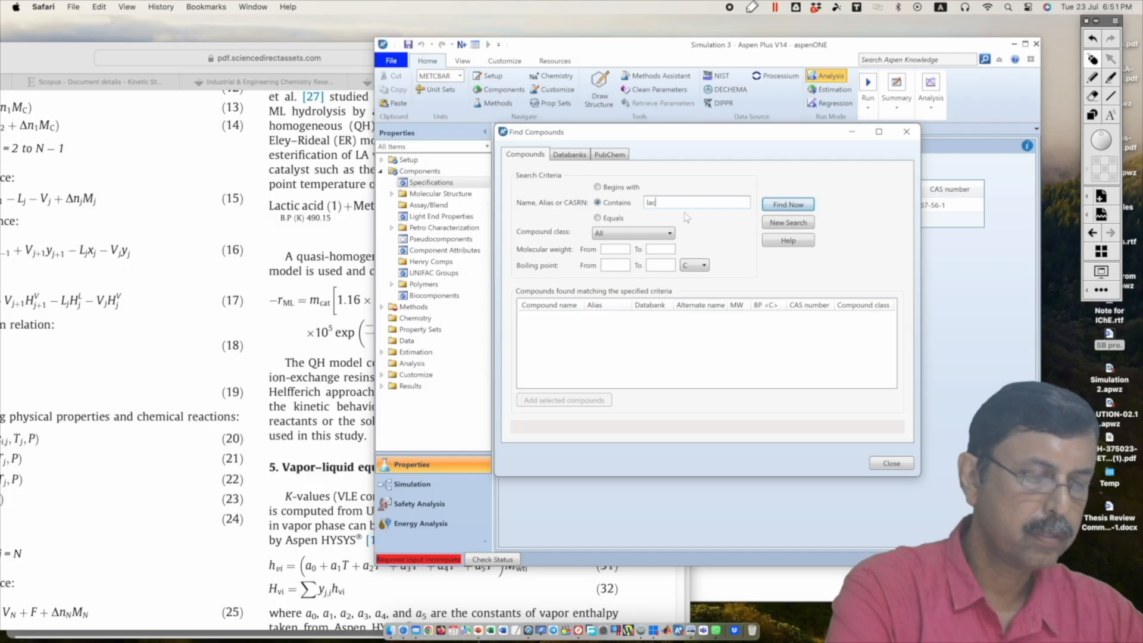
{"action": "type", "text": "tic acid"}
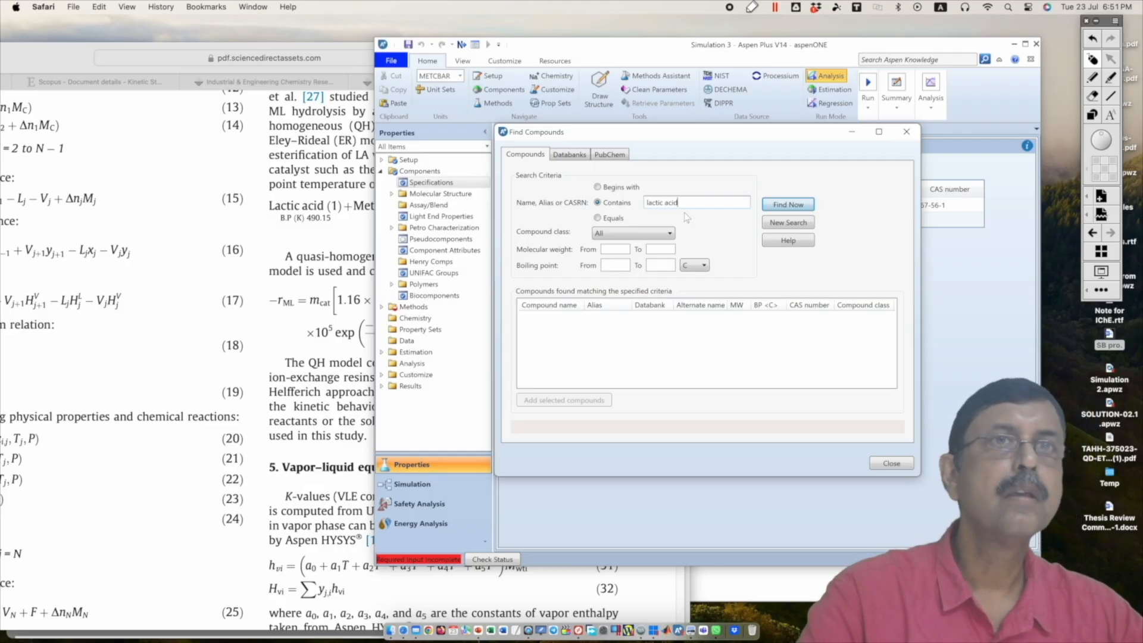
{"action": "key", "text": "Return"}
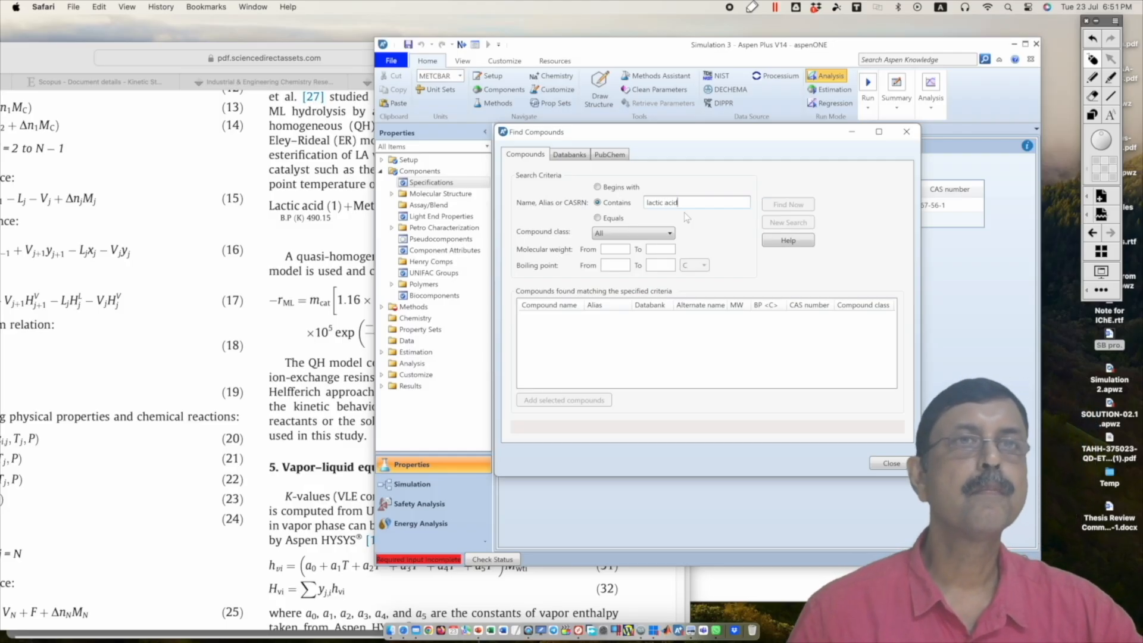
{"action": "left_click", "coordinate": [313, 252]}
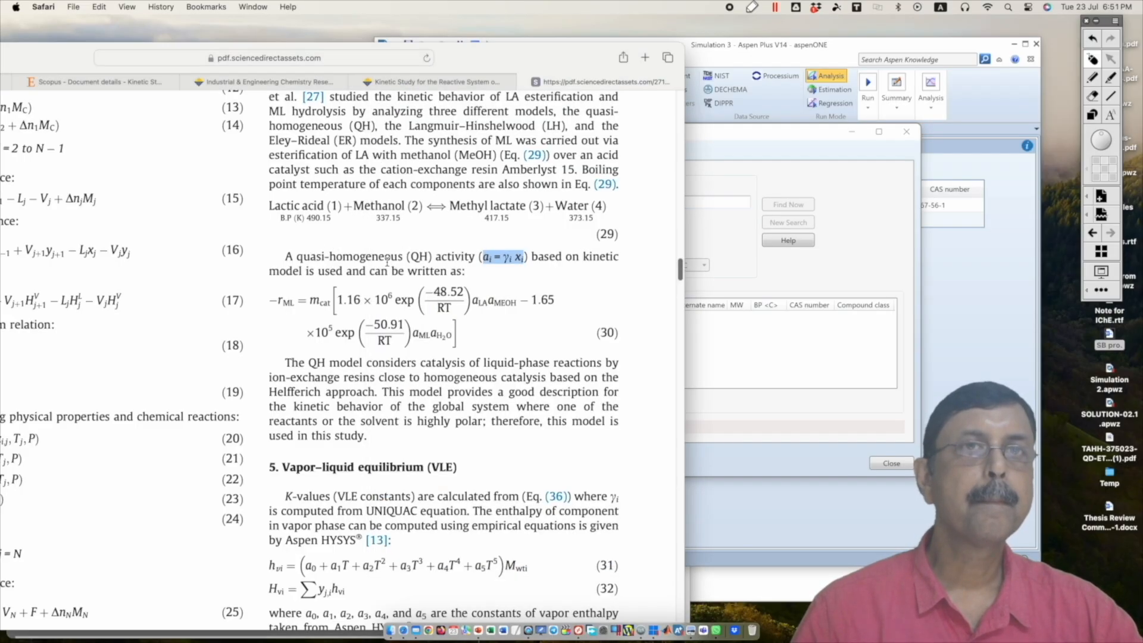
{"action": "left_click", "coordinate": [766, 344]}
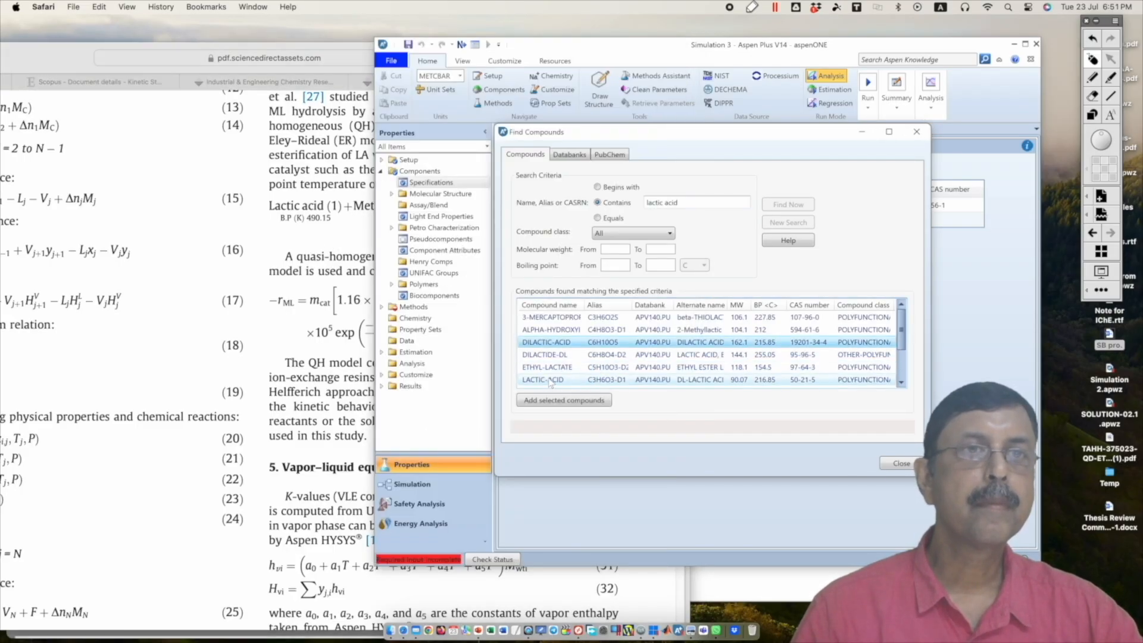
{"action": "left_click", "coordinate": [550, 380]}
{"action": "left_click", "coordinate": [557, 401]}
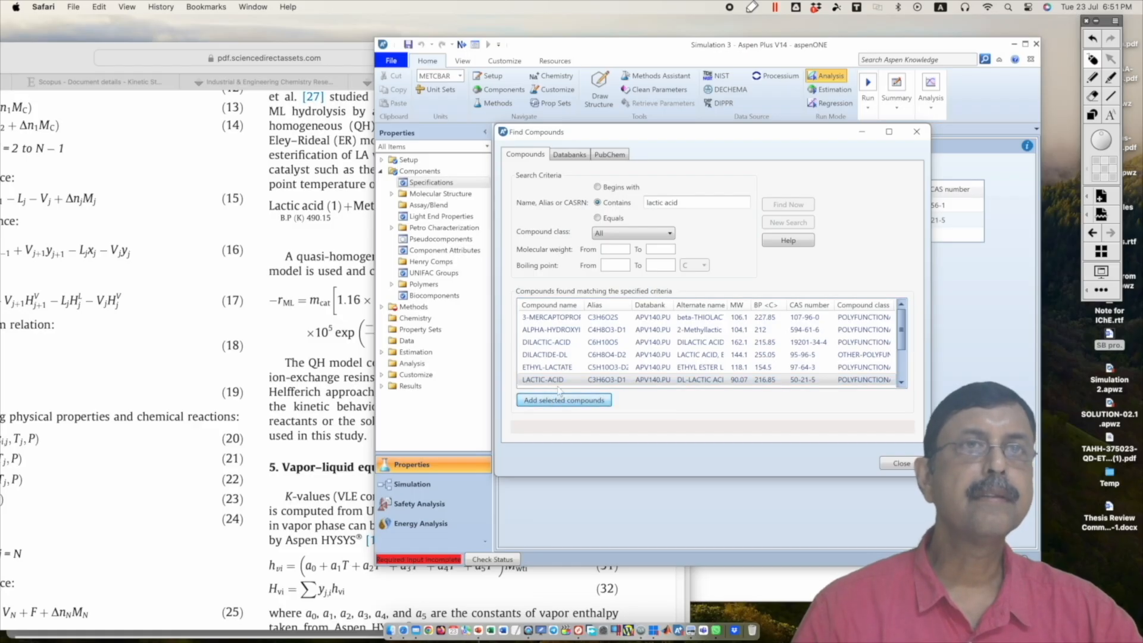
Step: Search the databanks for "methyl lactate", add METHYL-LACTATE to the component list and close the compound search
{"action": "left_click_drag", "start_coordinate": [613, 131], "coordinate": [525, 160]}
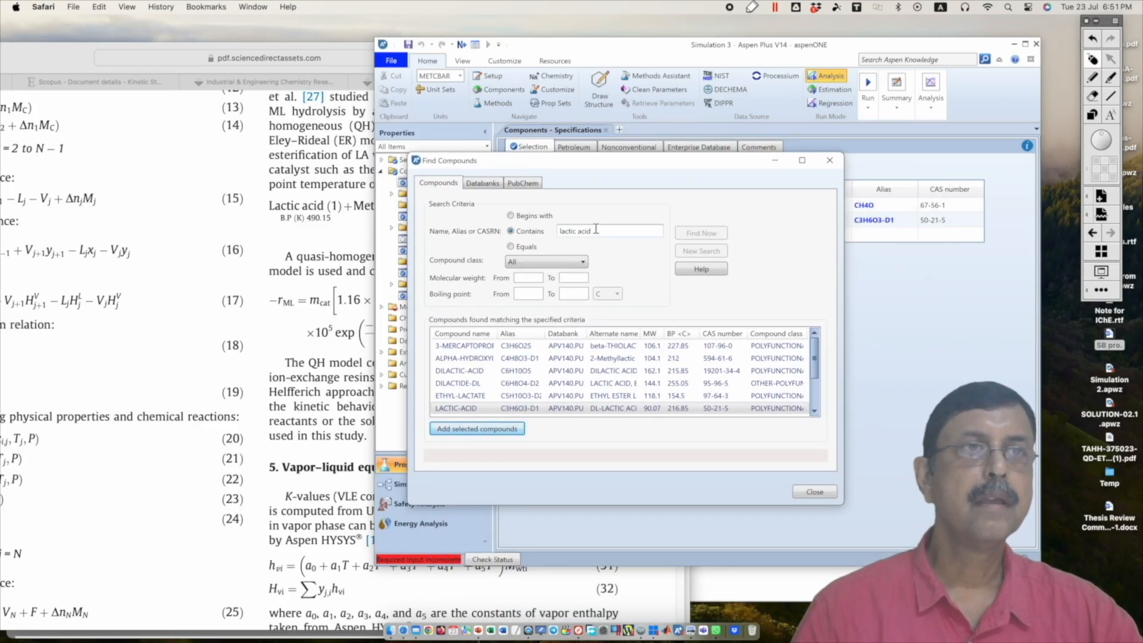
{"action": "left_click_drag", "start_coordinate": [596, 230], "coordinate": [557, 231]}
{"action": "left_click", "coordinate": [301, 239]}
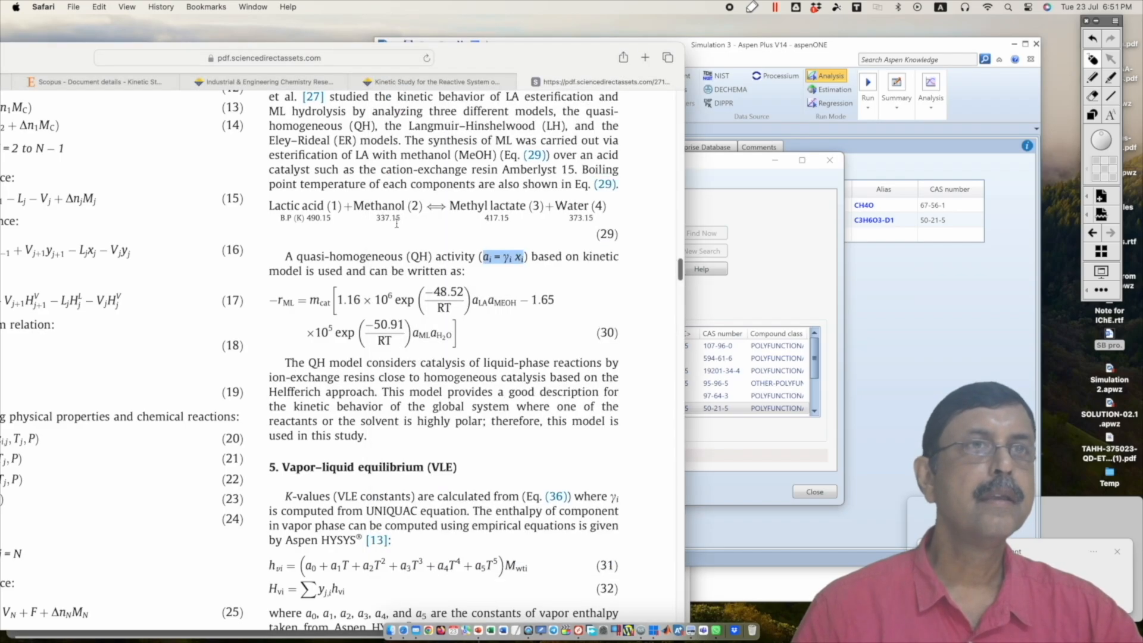
{"action": "left_click", "coordinate": [738, 184]}
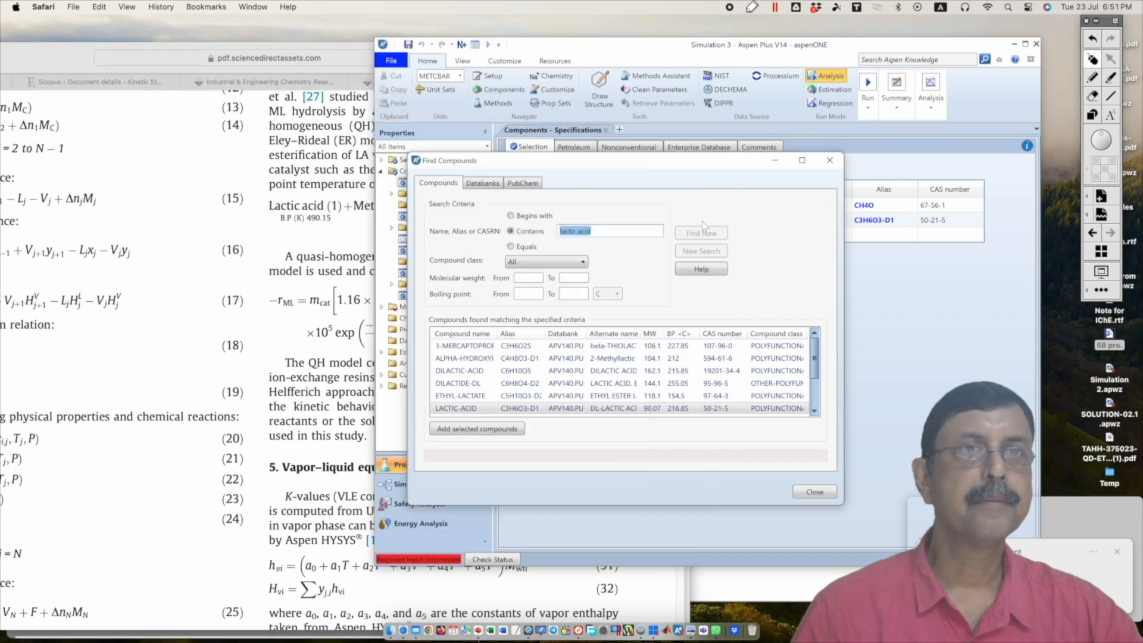
{"action": "type", "text": "methy"}
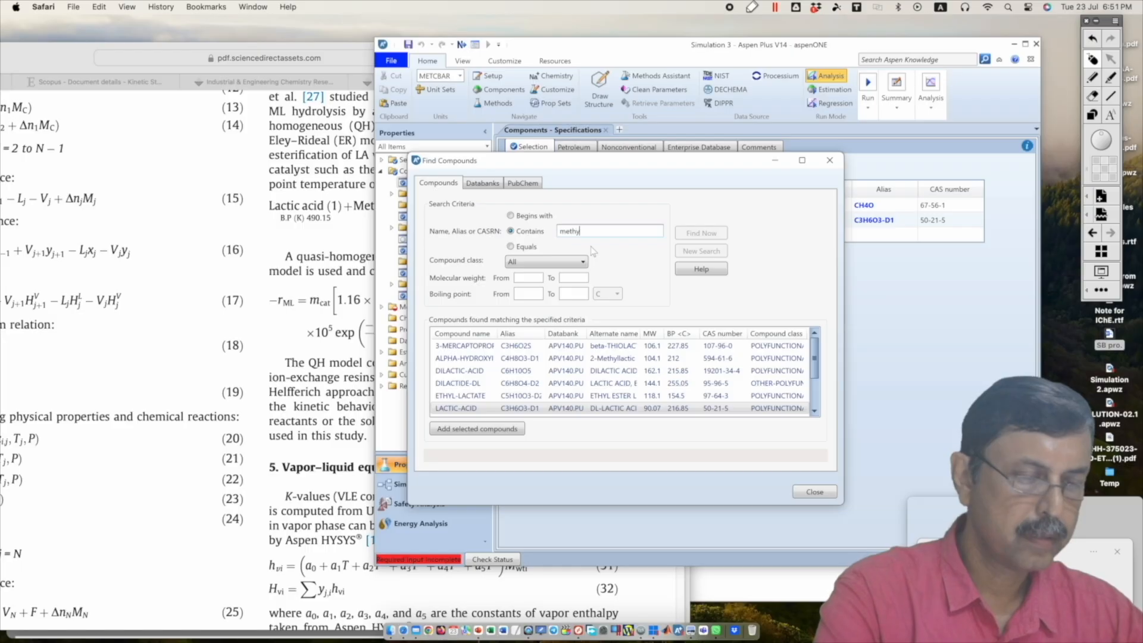
{"action": "type", "text": "l lactat"}
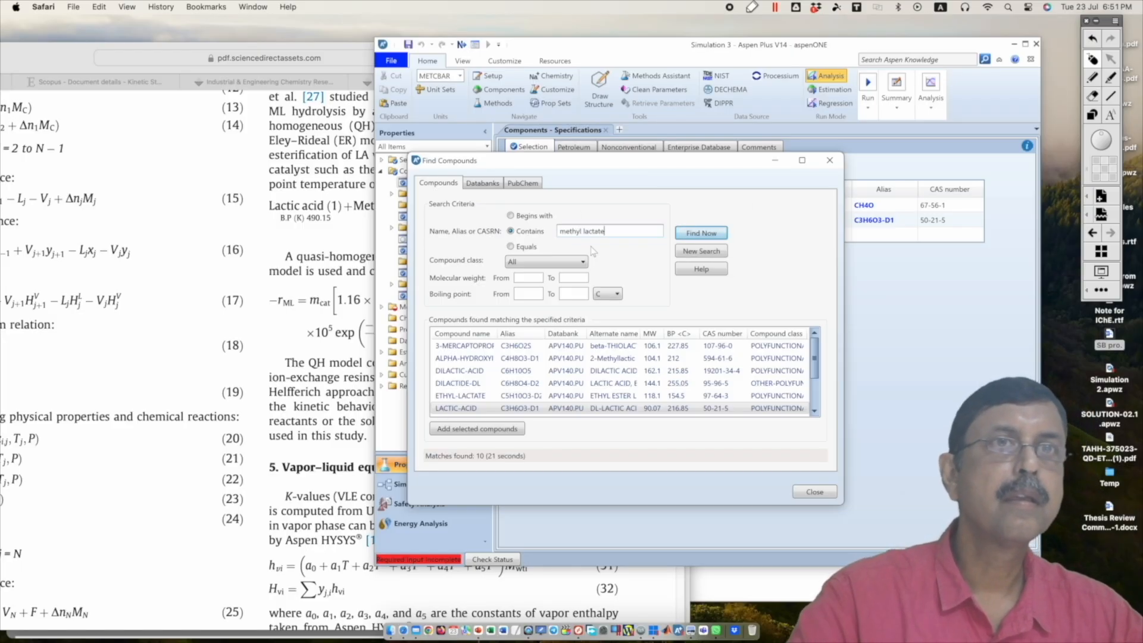
{"action": "type", "text": "e"}
{"action": "key", "text": "Return"}
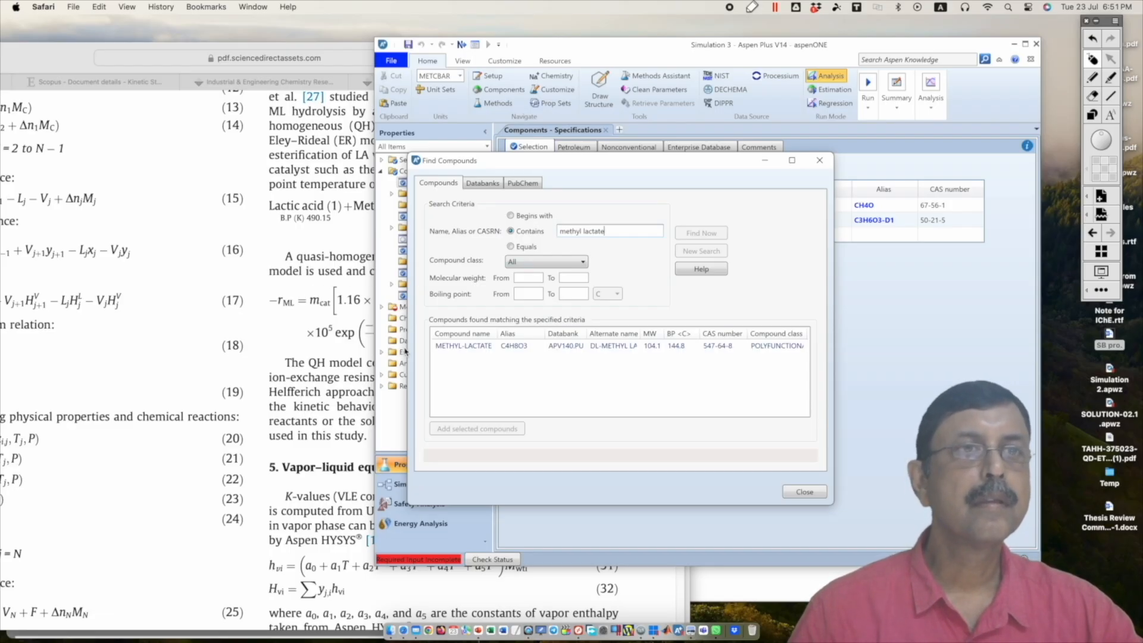
{"action": "left_click", "coordinate": [451, 347]}
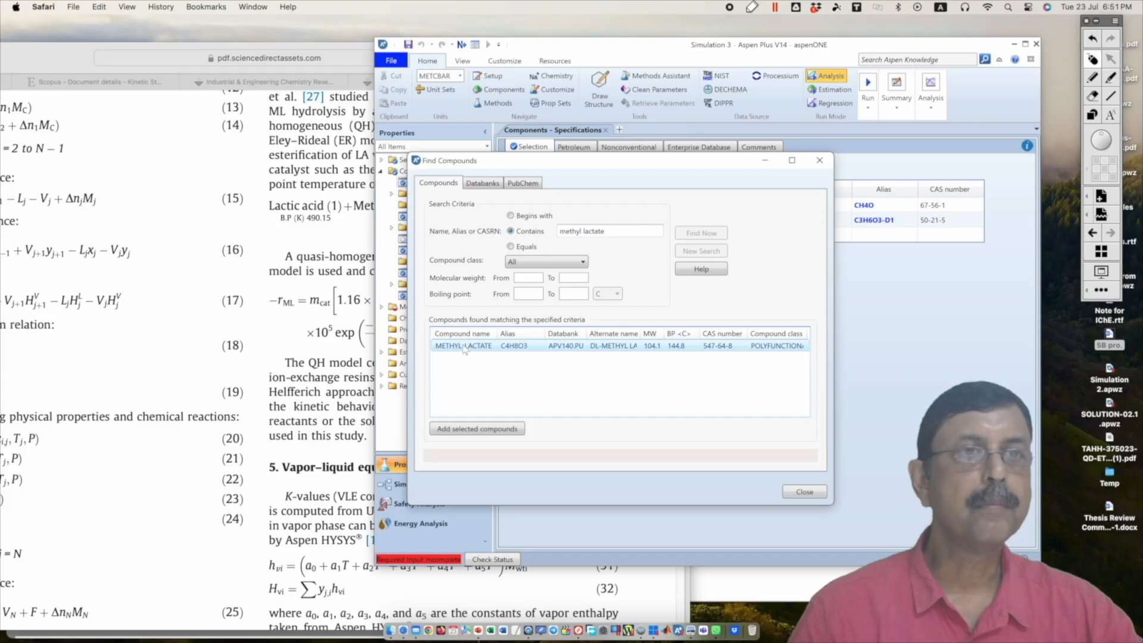
{"action": "left_click", "coordinate": [462, 430]}
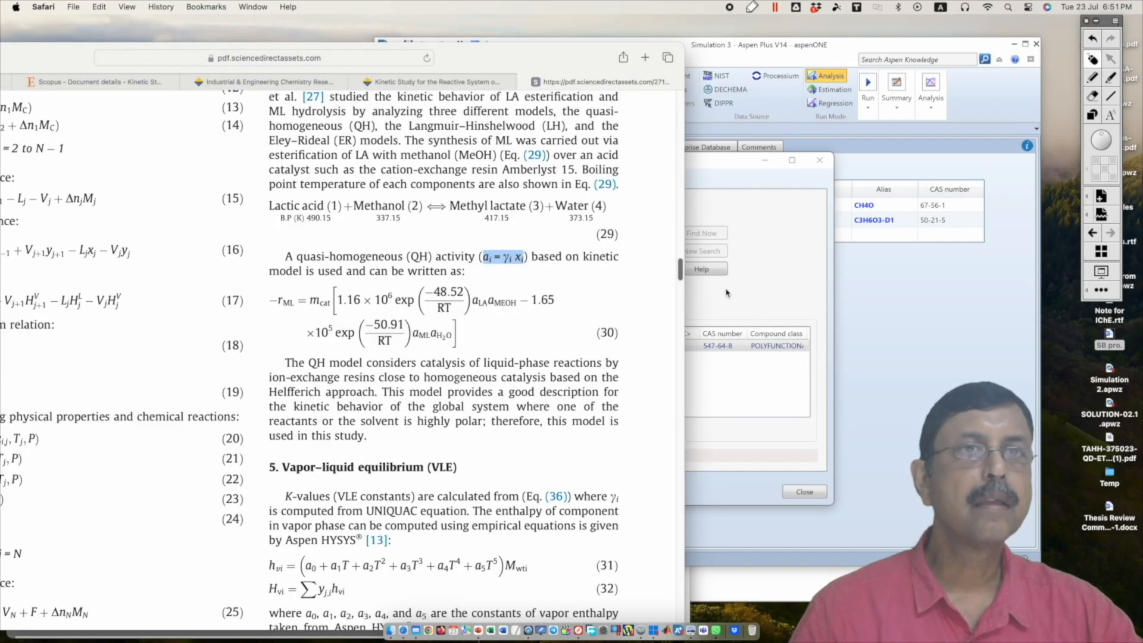
{"action": "left_click", "coordinate": [777, 322]}
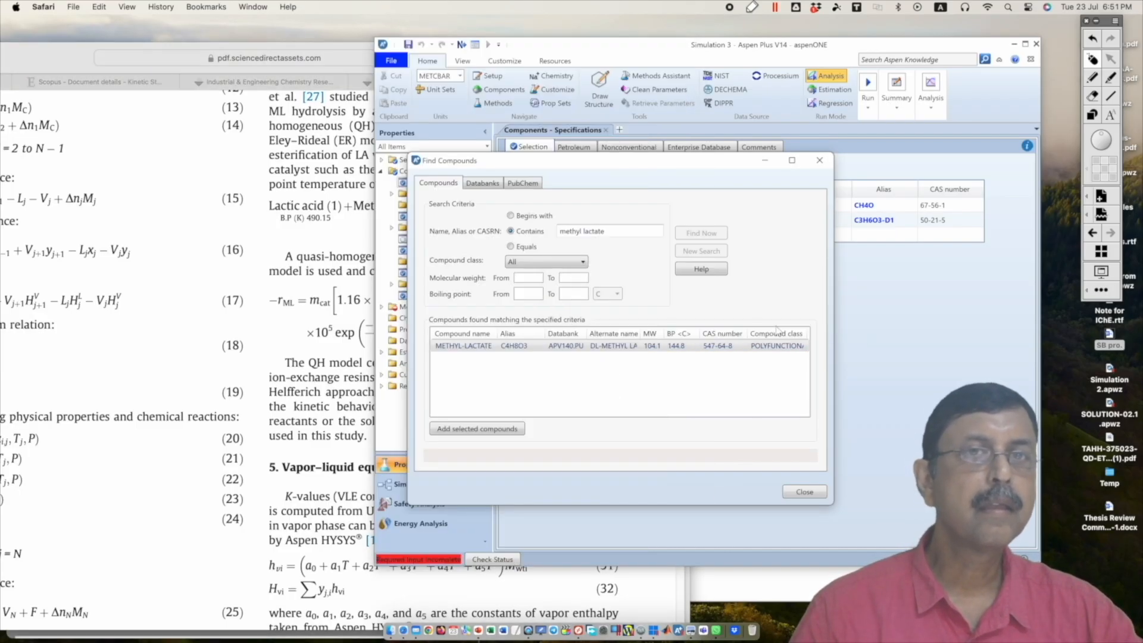
{"action": "left_click", "coordinate": [801, 495]}
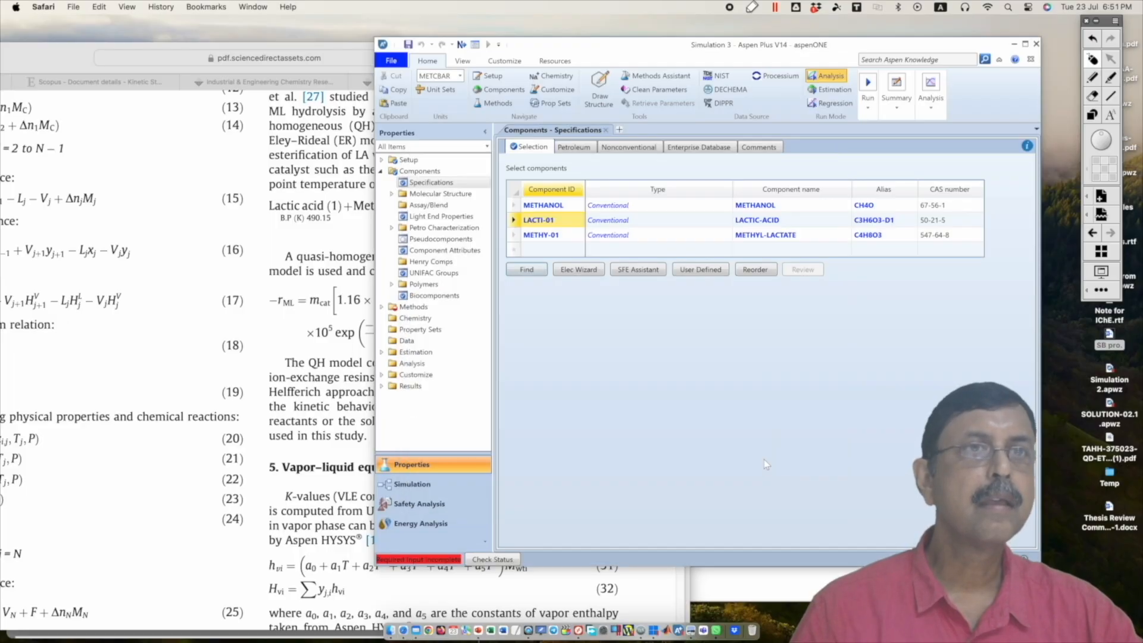
Step: Rename the component ID of lactic acid as LACACID and that of methyl lactate as METHLACT
{"action": "left_click", "coordinate": [552, 220]}
{"action": "type", "text": "LACACID"}
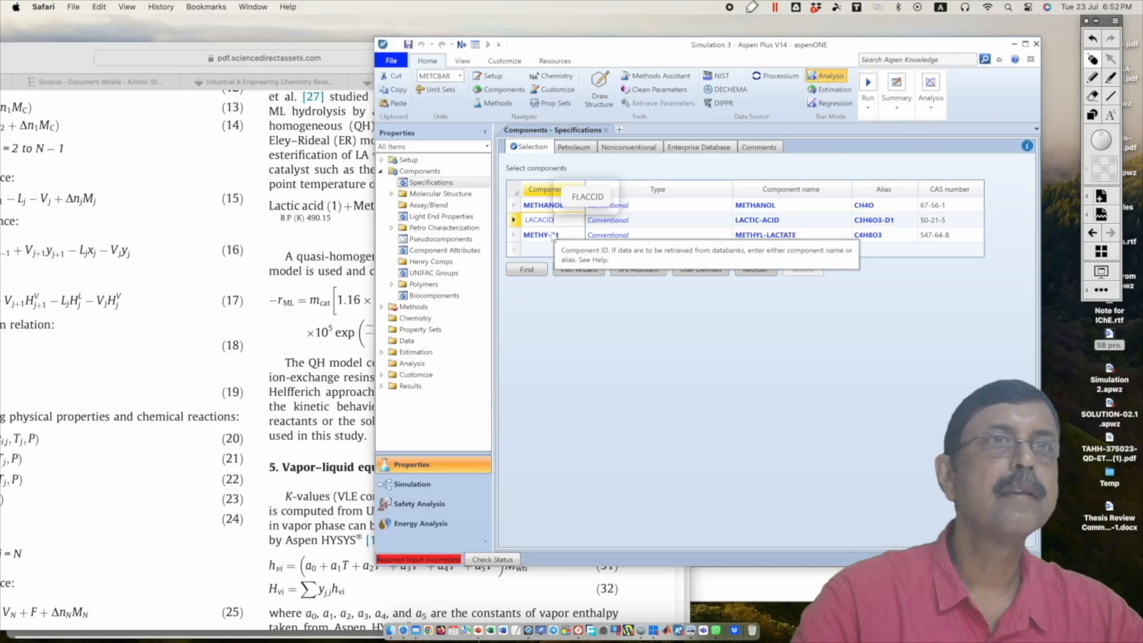
{"action": "key", "text": "Return"}
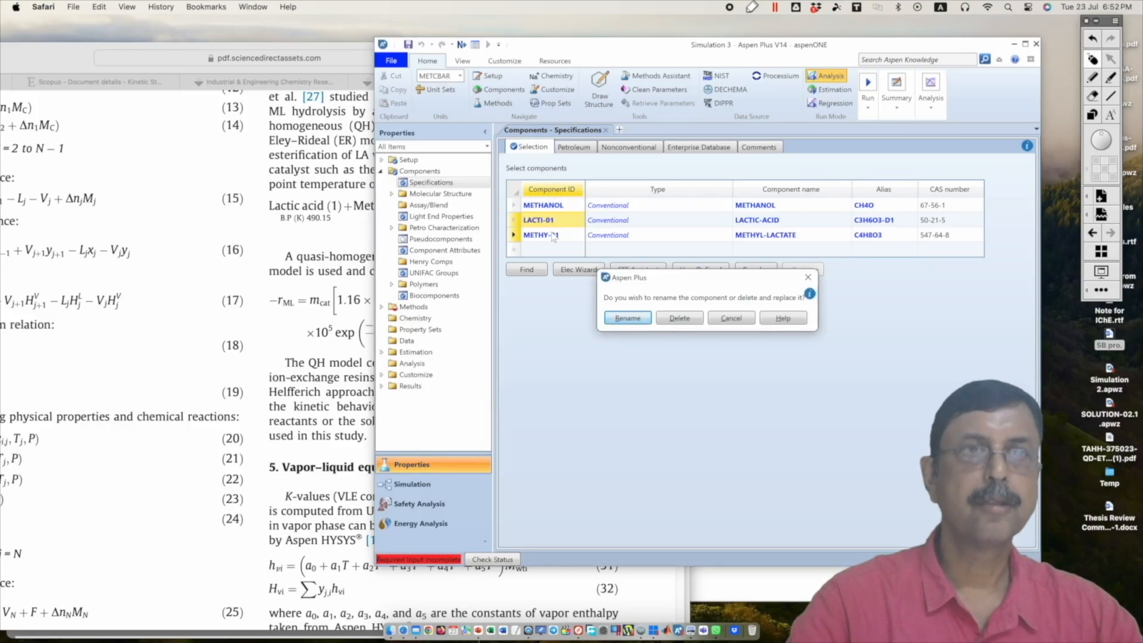
{"action": "key", "text": "Return"}
{"action": "double_click", "coordinate": [554, 236]}
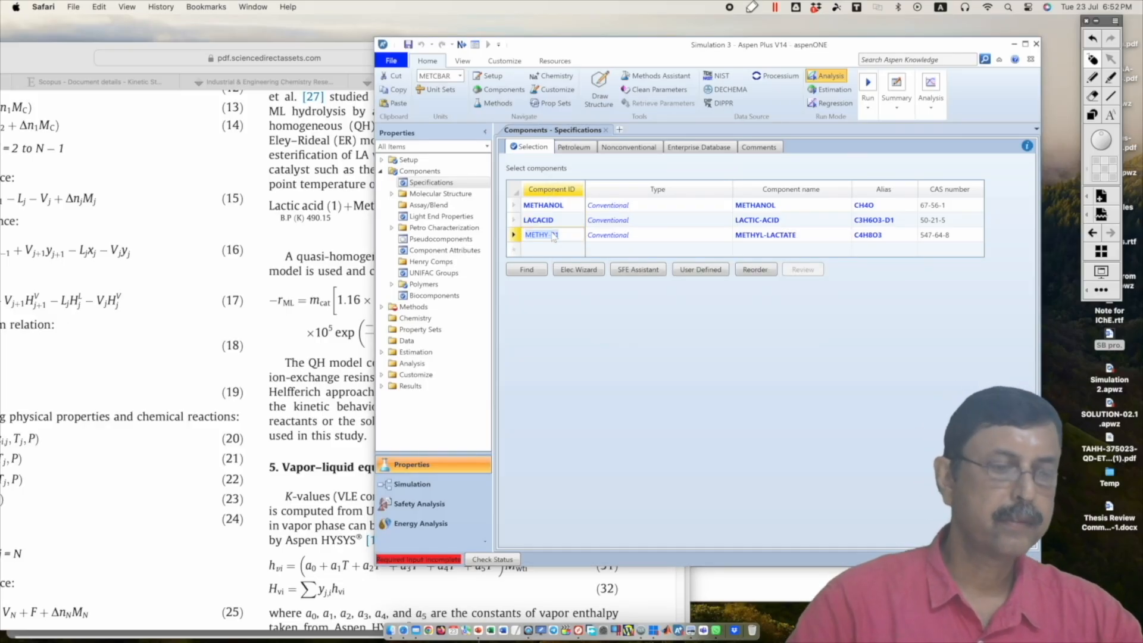
{"action": "type", "text": "METH"}
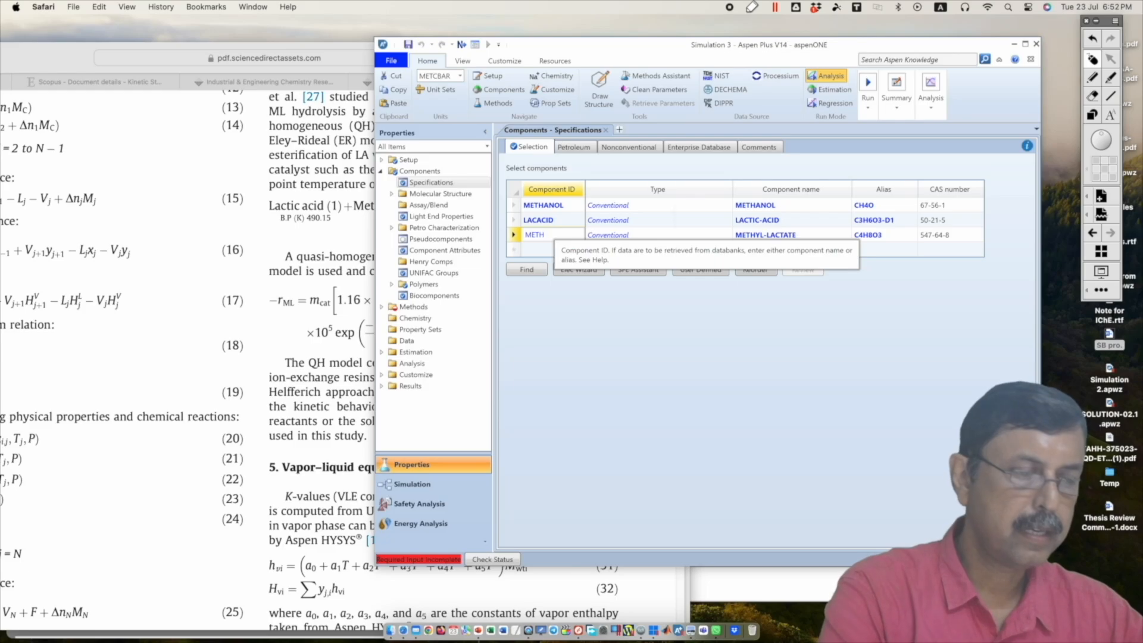
{"action": "key", "text": "Return"}
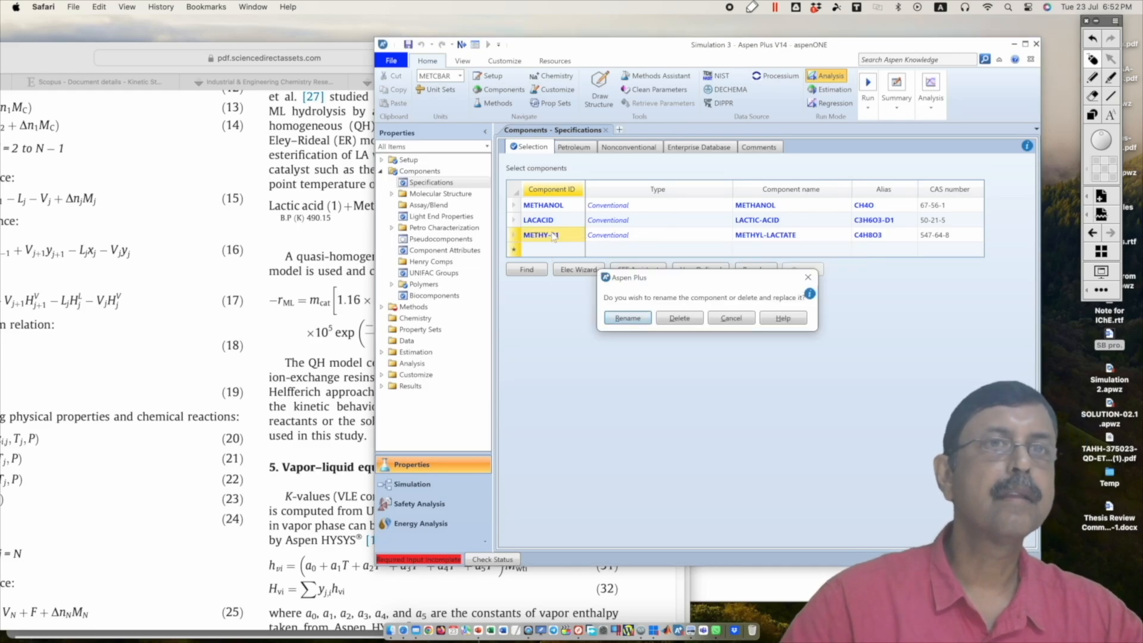
{"action": "key", "text": "Return"}
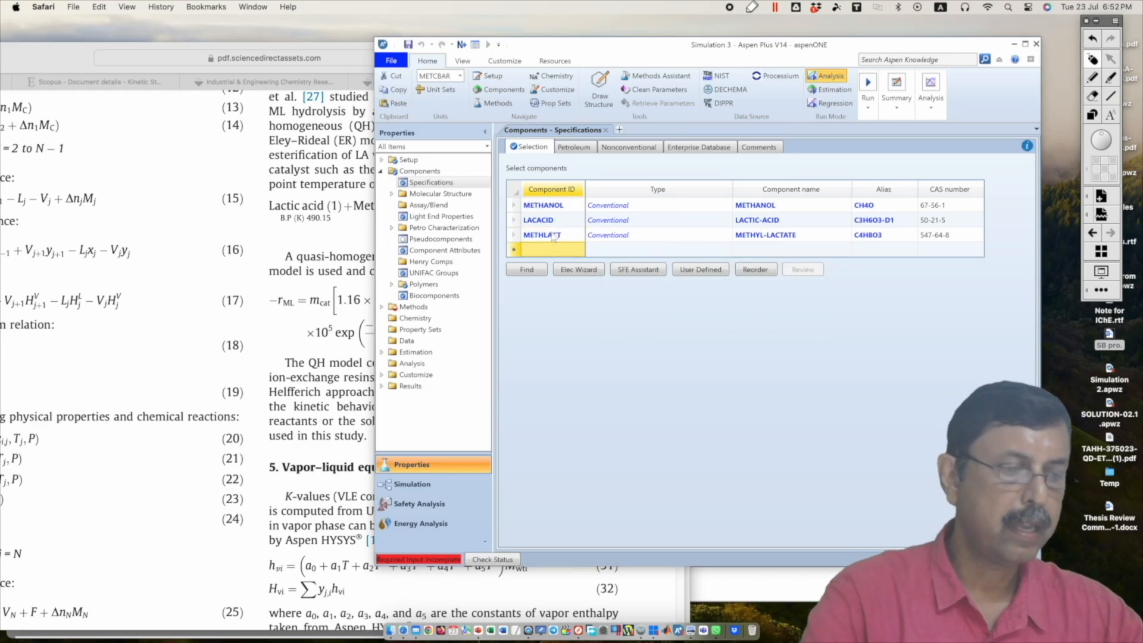
Step: Add WATER to the component list and compare the components with reaction (29) in the methyl lactate paper
{"action": "type", "text": "WATER"}
{"action": "key", "text": "Return"}
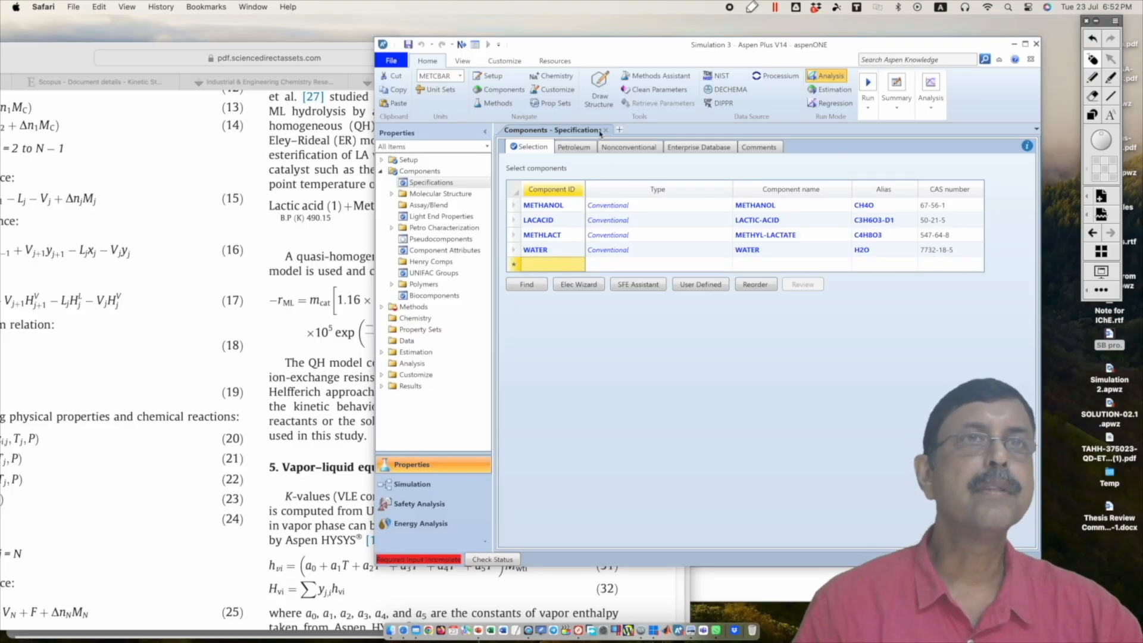
{"action": "left_click", "coordinate": [245, 281]}
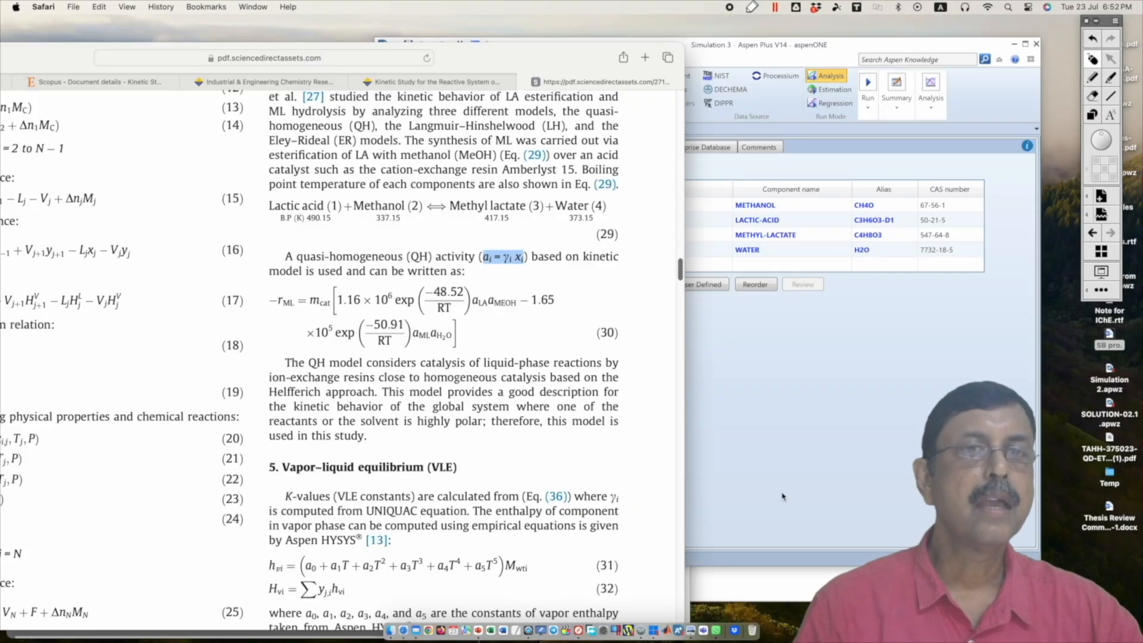
{"action": "left_click", "coordinate": [790, 455]}
Step: Switch to the example in Presentation.pdf, highlight the NRTL-HOC property method in the problem statement, and minimise the document
{"action": "key", "text": "super+Tab"}
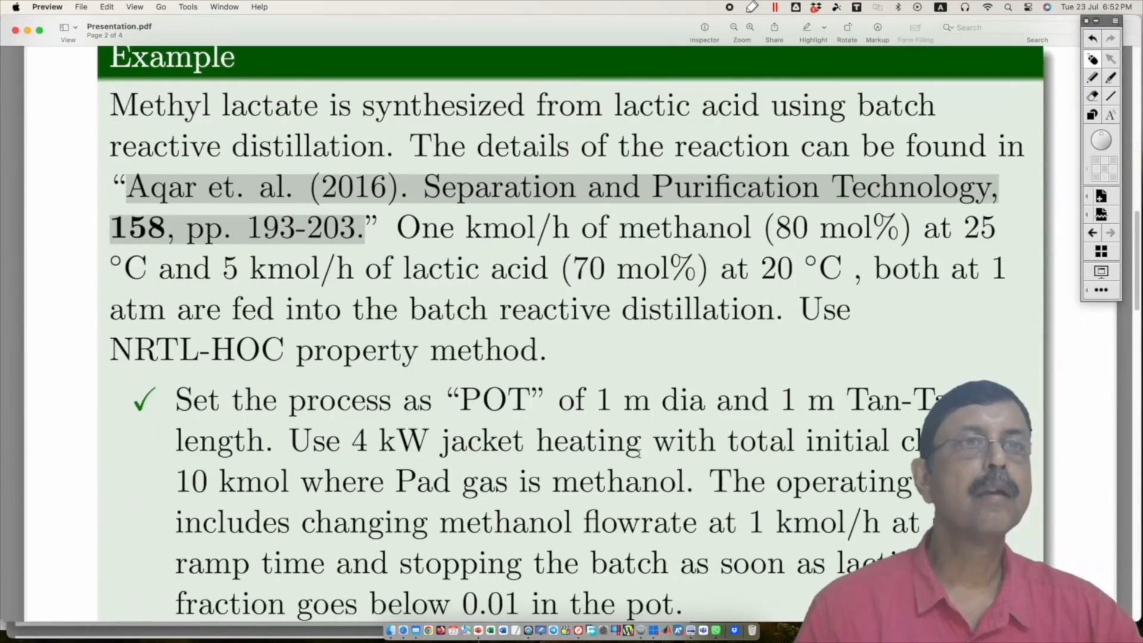
{"action": "left_click", "coordinate": [491, 360]}
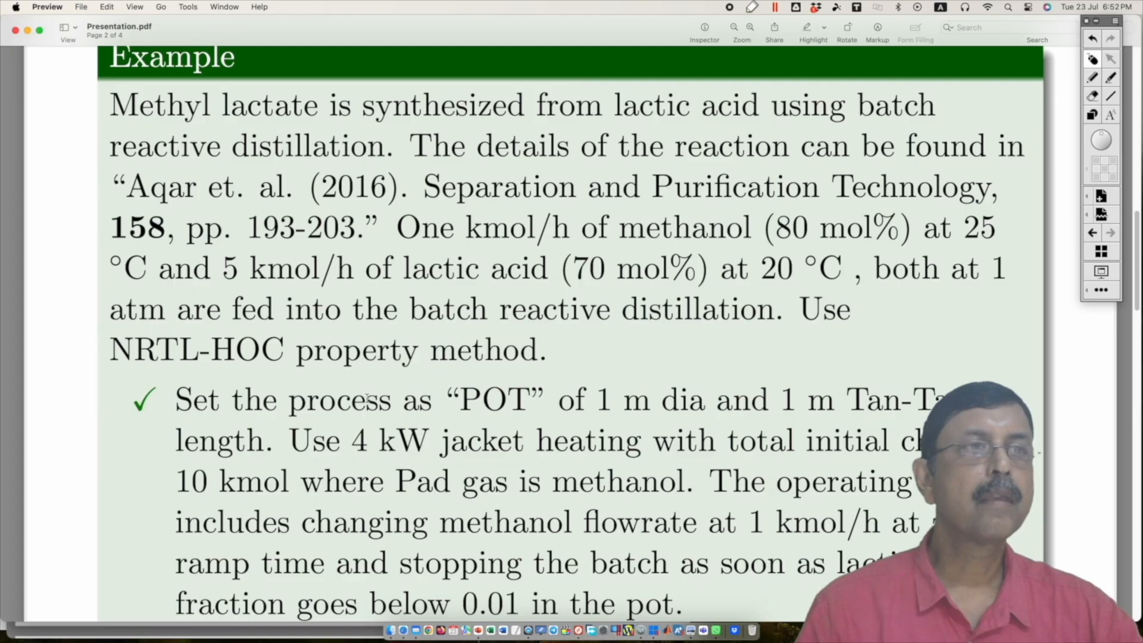
{"action": "left_click_drag", "start_coordinate": [110, 352], "coordinate": [286, 347]}
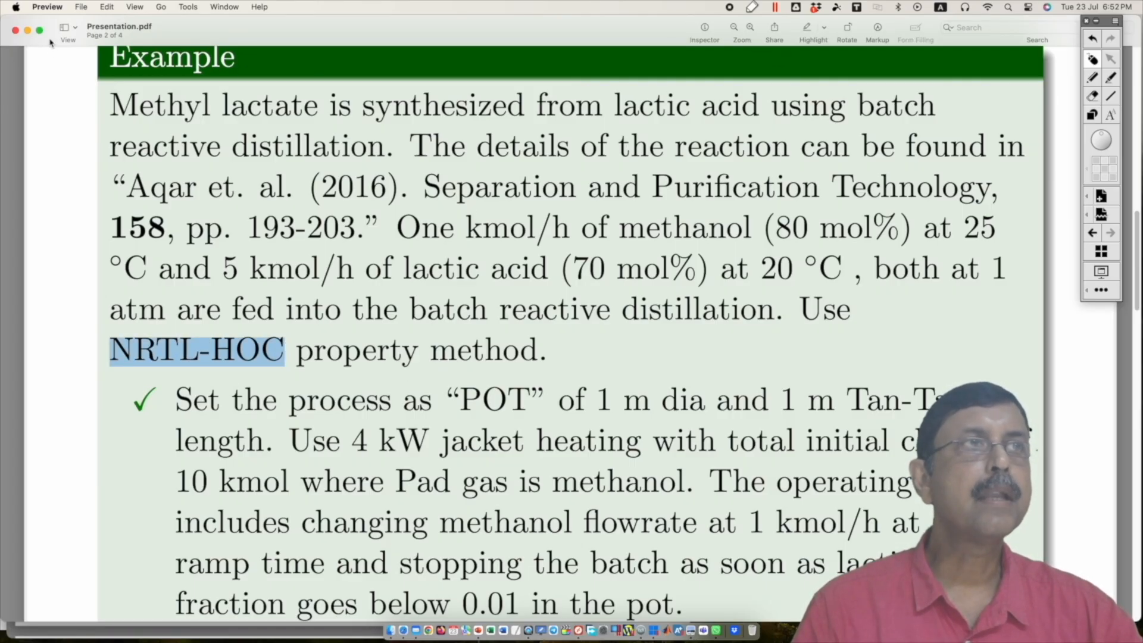
{"action": "left_click", "coordinate": [28, 31]}
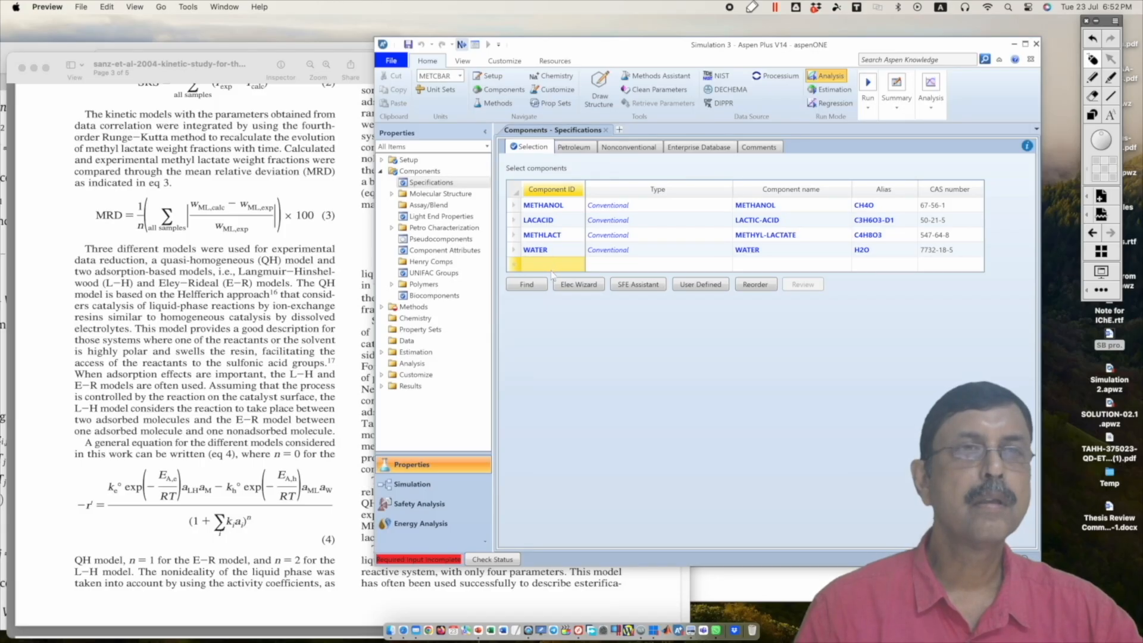
Step: Continue to the property method specifications in Aspen Plus and set the method to NRTL-HOC
{"action": "key", "text": "F4"}
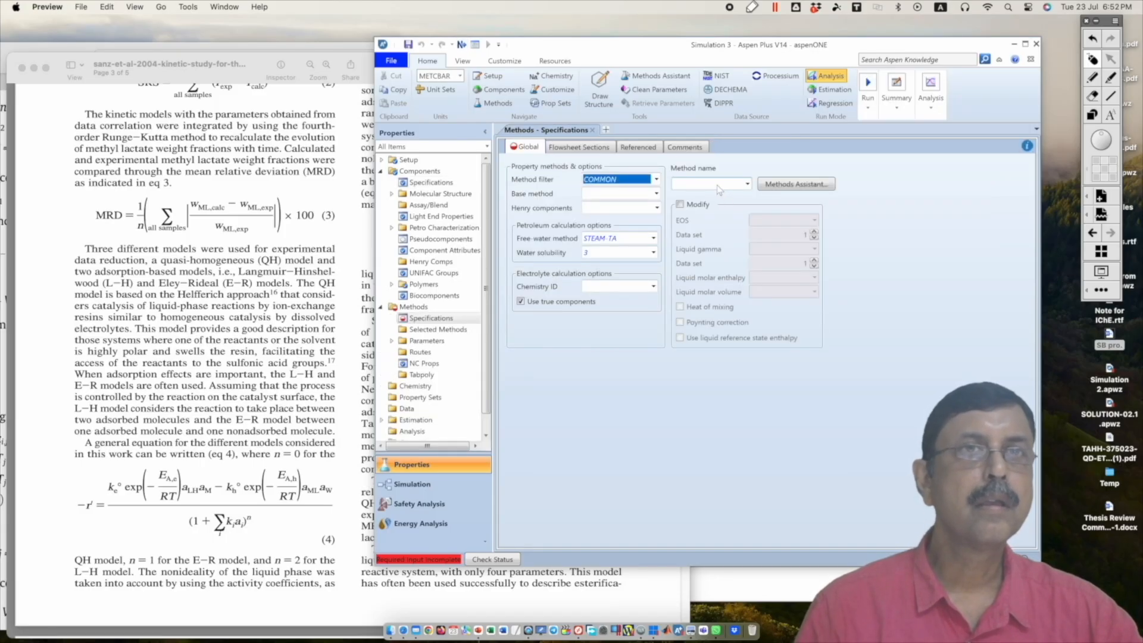
{"action": "type", "text": "NRTL"}
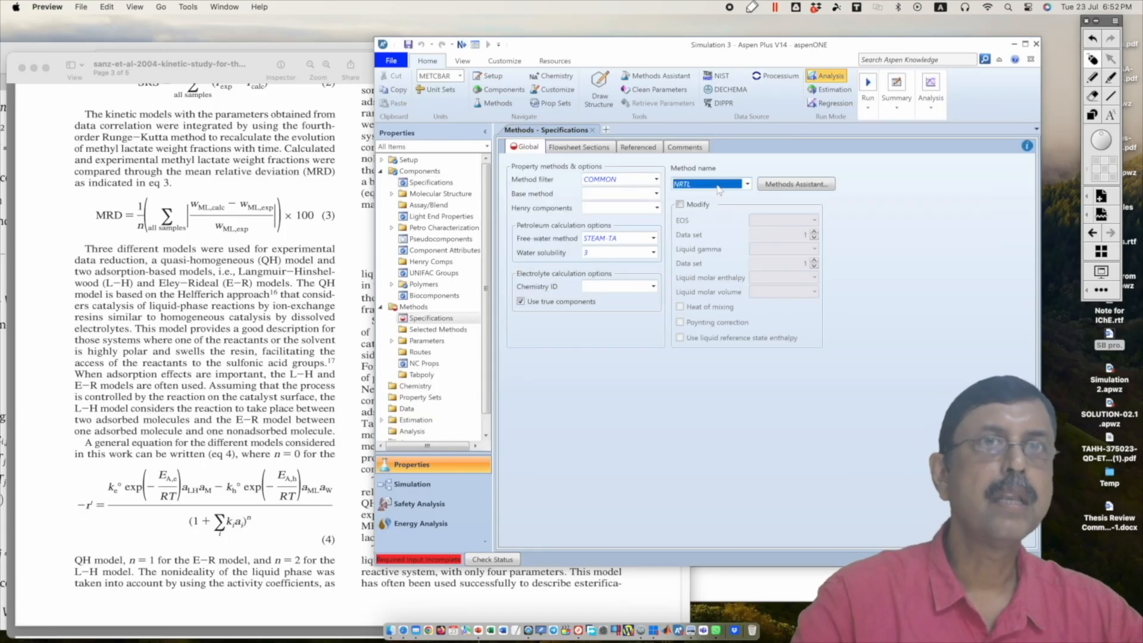
{"action": "left_click", "coordinate": [747, 184]}
{"action": "left_click", "coordinate": [705, 224]}
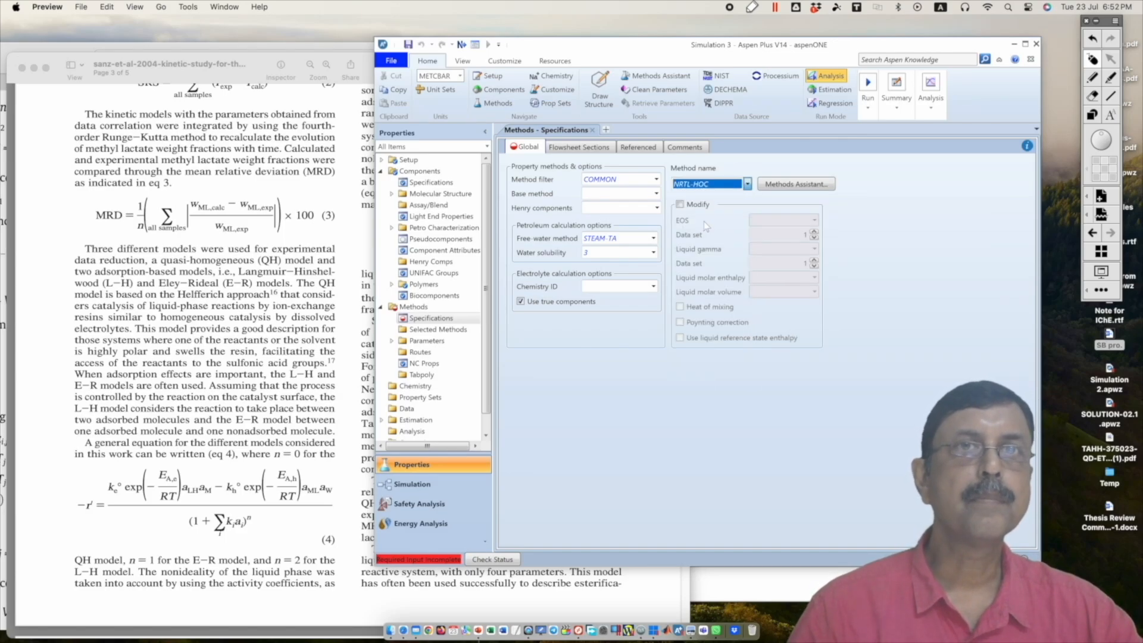
Step: Continue to the NRTL binary interaction parameters and run the properties setup
{"action": "left_click", "coordinate": [463, 47]}
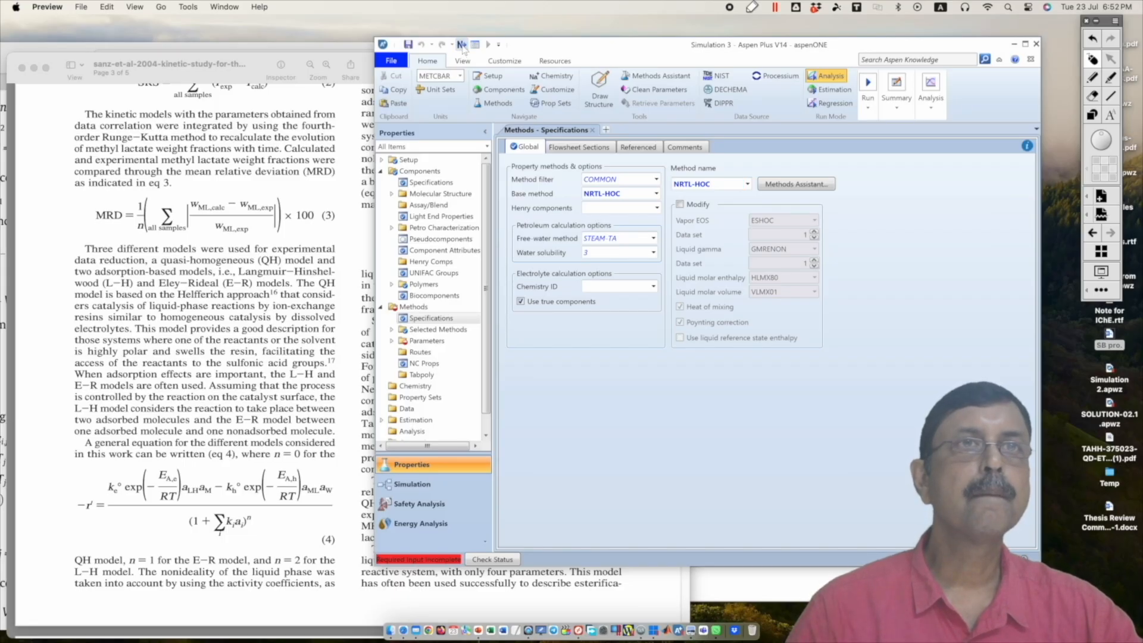
{"action": "left_click", "coordinate": [463, 47]}
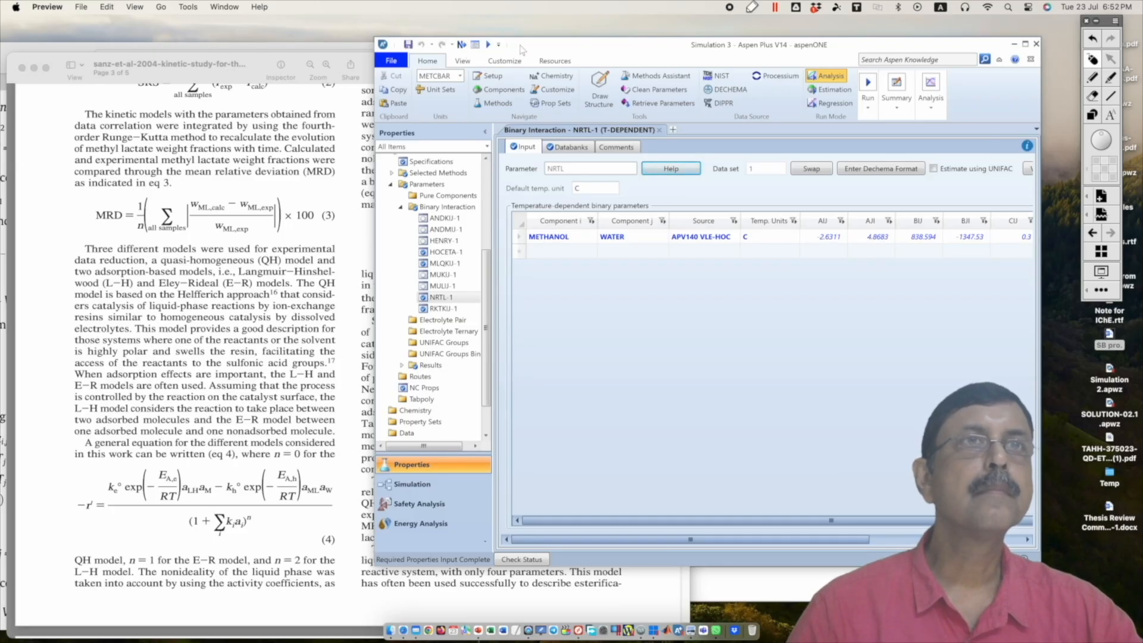
{"action": "left_click", "coordinate": [488, 45]}
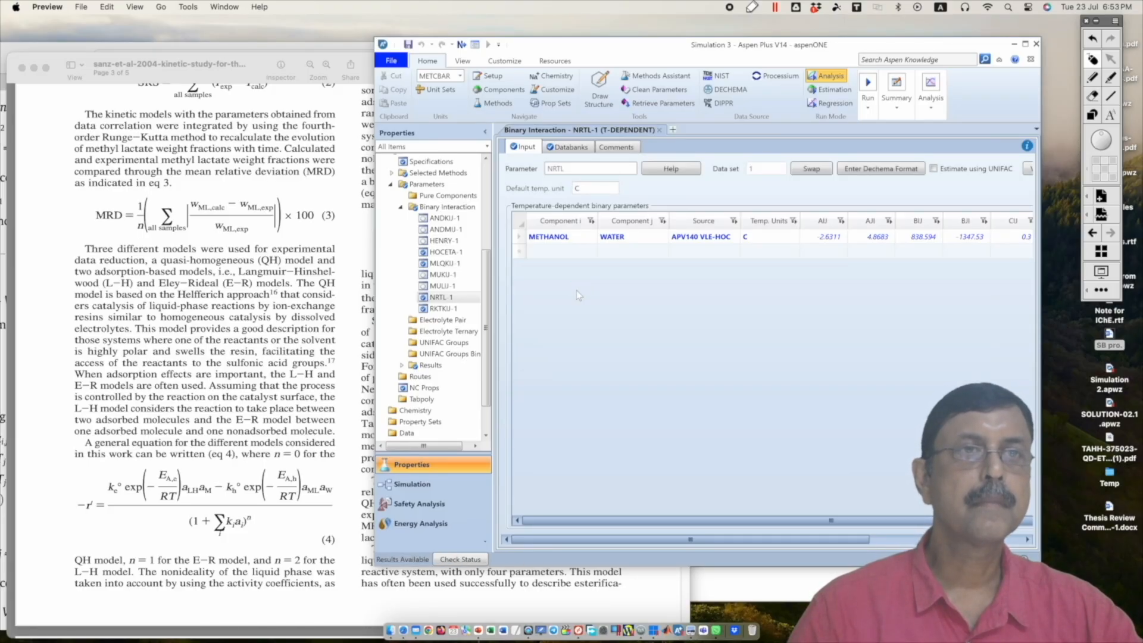
Step: Switch to the simulation environment and create a reaction set with ID R-1 of type GENERAL
{"action": "left_click", "coordinate": [428, 485]}
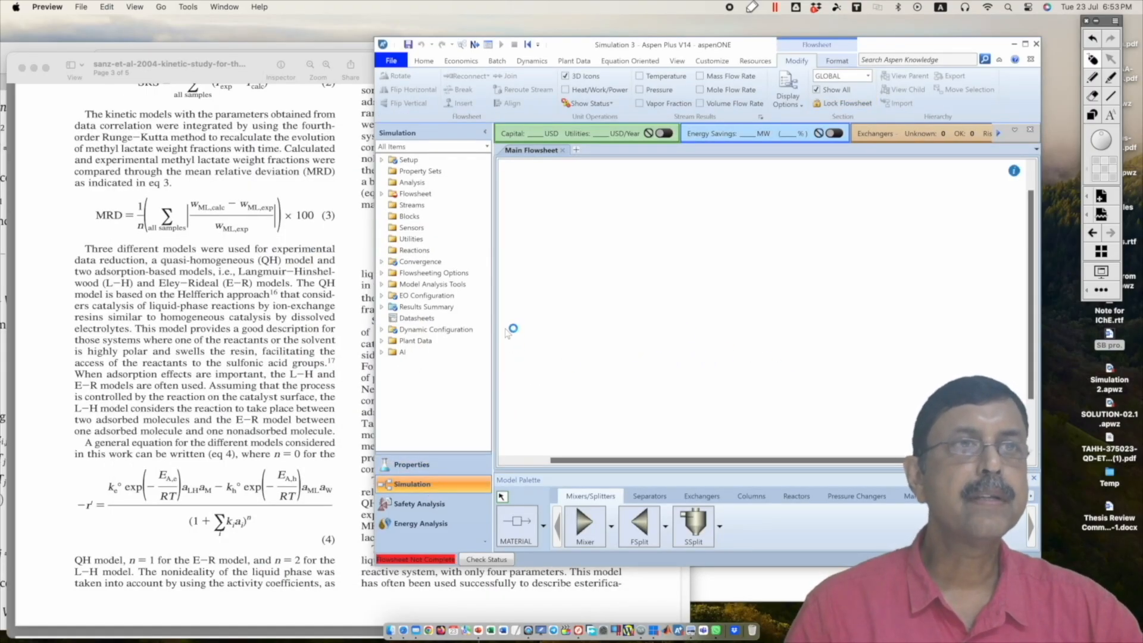
{"action": "double_click", "coordinate": [410, 251]}
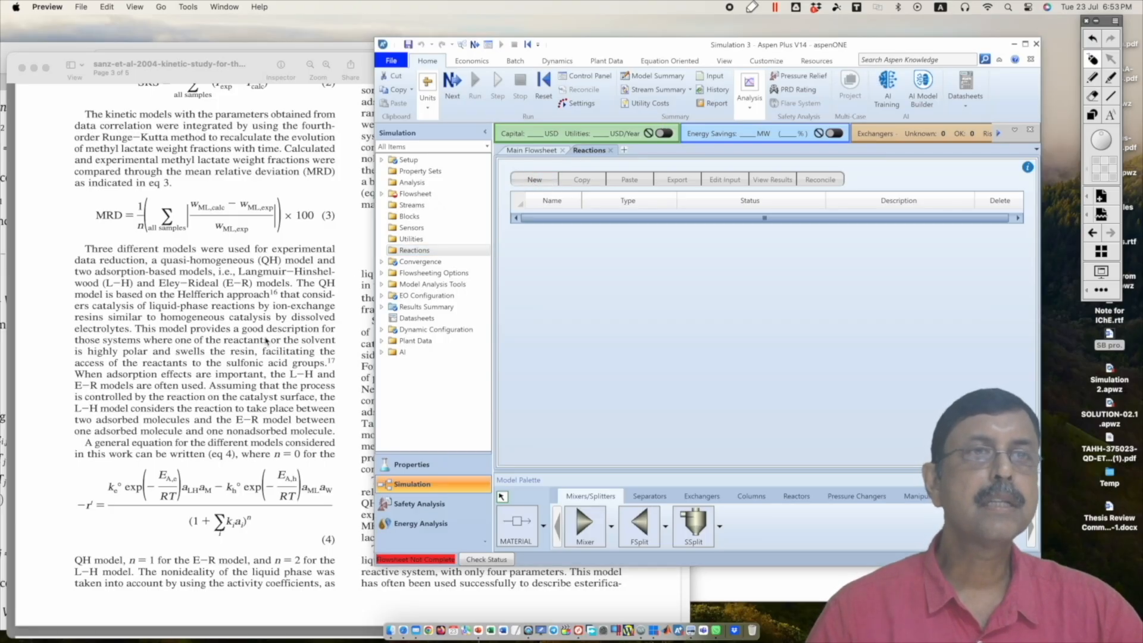
{"action": "left_click", "coordinate": [220, 364]}
{"action": "left_click", "coordinate": [743, 370]}
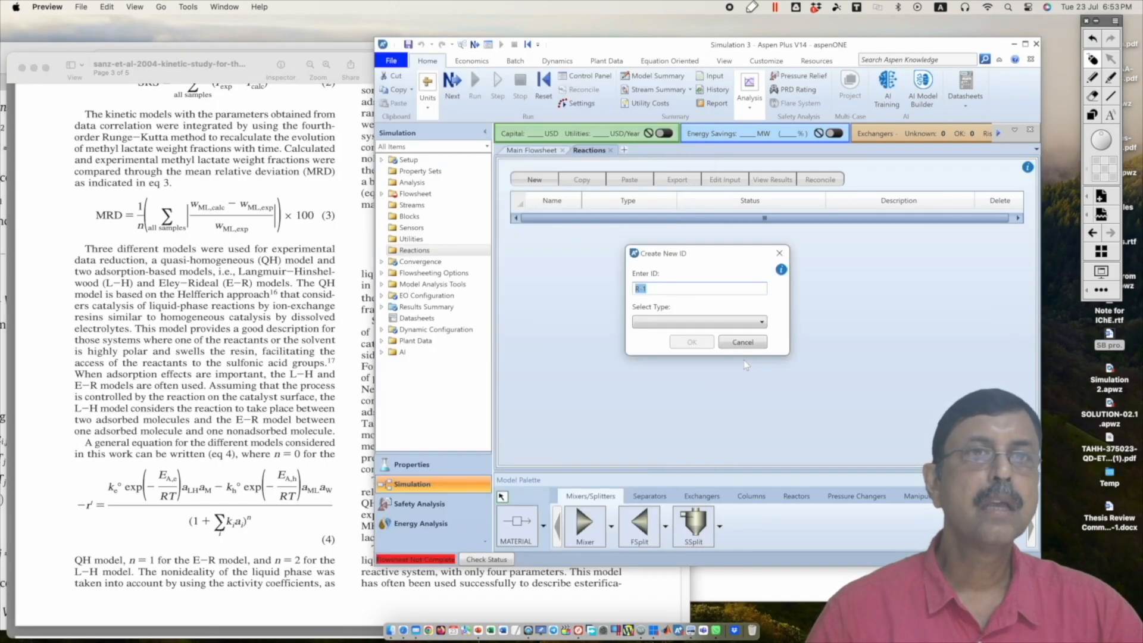
{"action": "left_click", "coordinate": [750, 325]}
{"action": "left_click", "coordinate": [676, 385]}
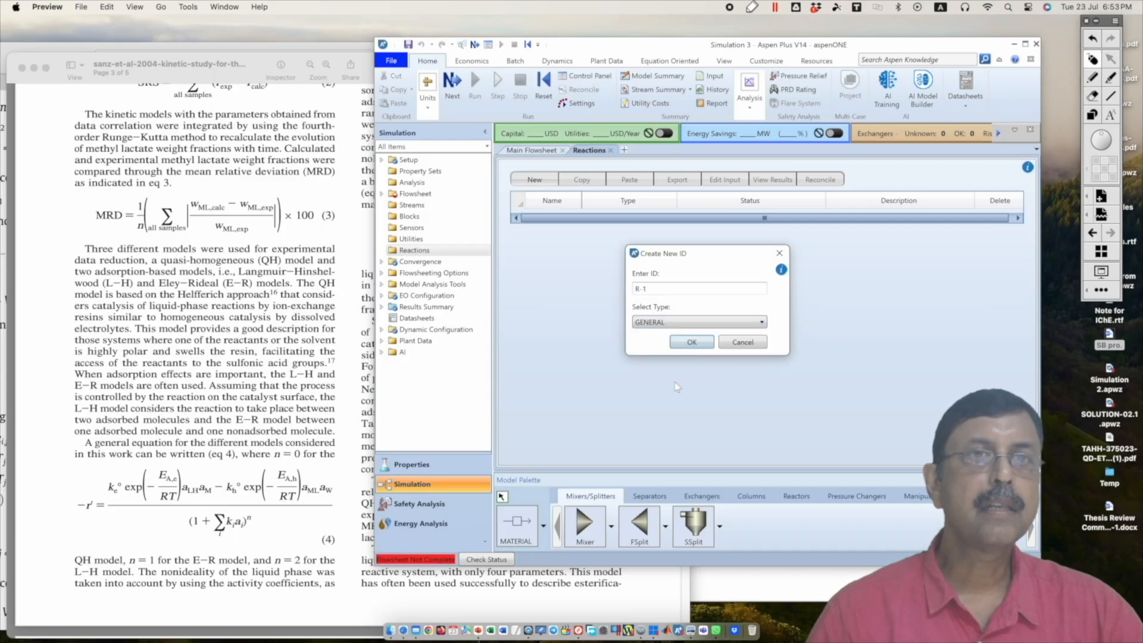
{"action": "left_click", "coordinate": [683, 346]}
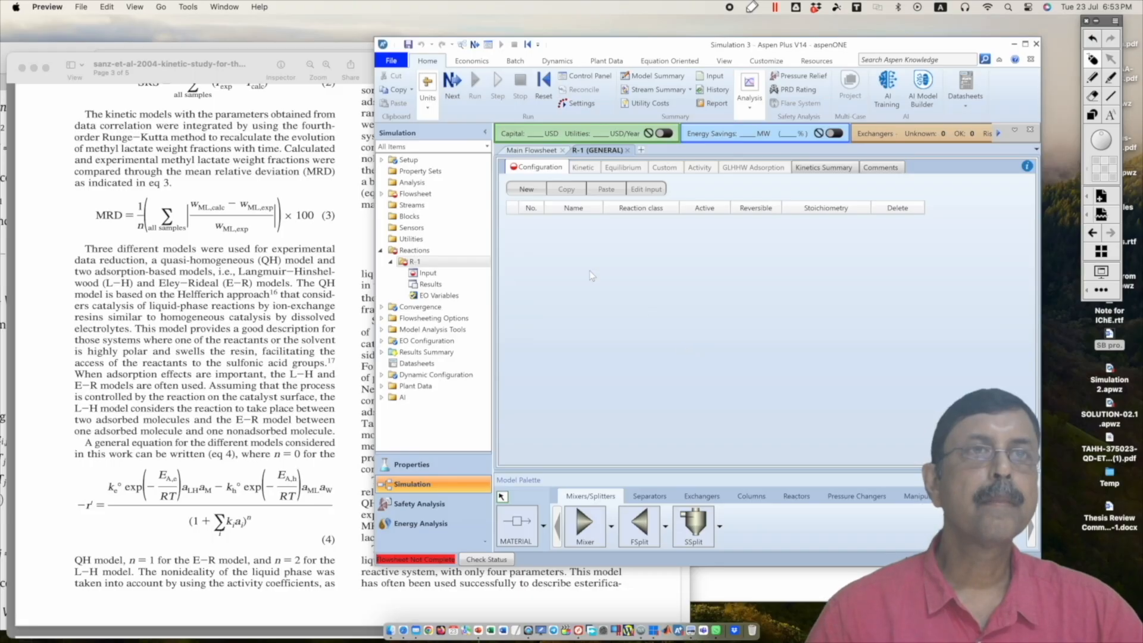
Step: Add a reaction named RXN to R-1, set its class to LHHW, and mark it as reversible
{"action": "left_click", "coordinate": [535, 189]}
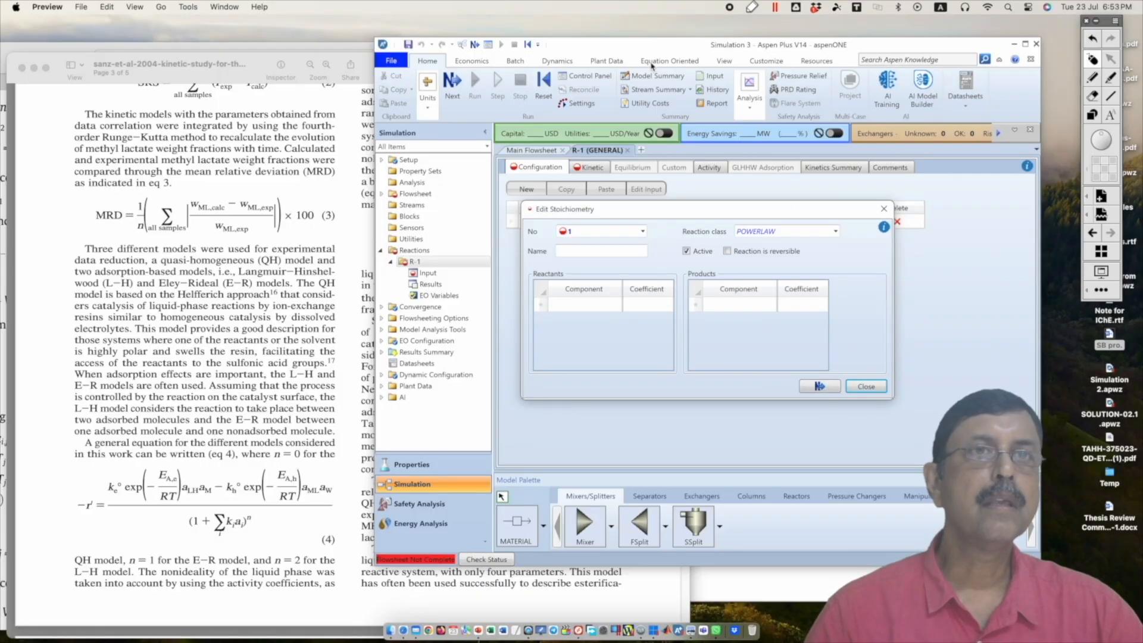
{"action": "left_click_drag", "start_coordinate": [647, 215], "coordinate": [469, 195]}
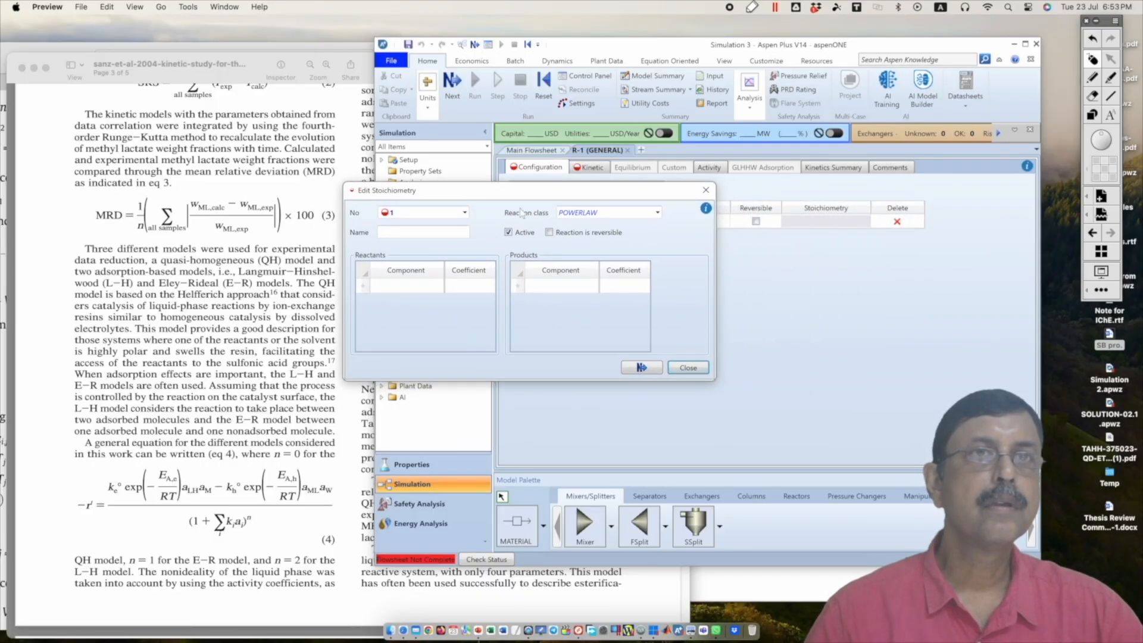
{"action": "left_click", "coordinate": [658, 216]}
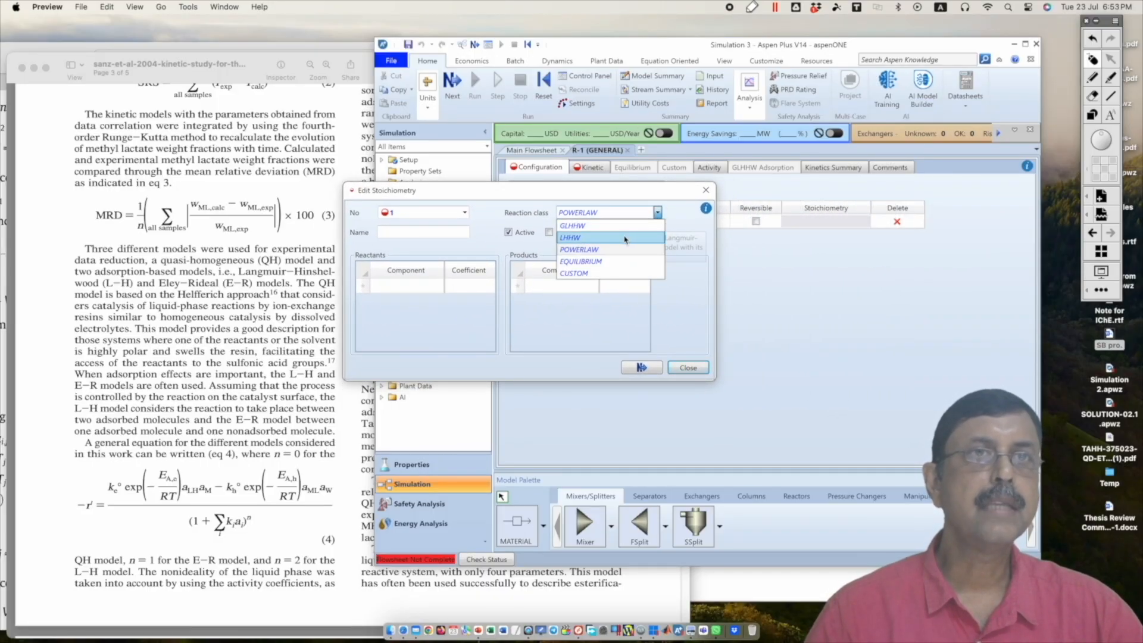
{"action": "left_click", "coordinate": [626, 238]}
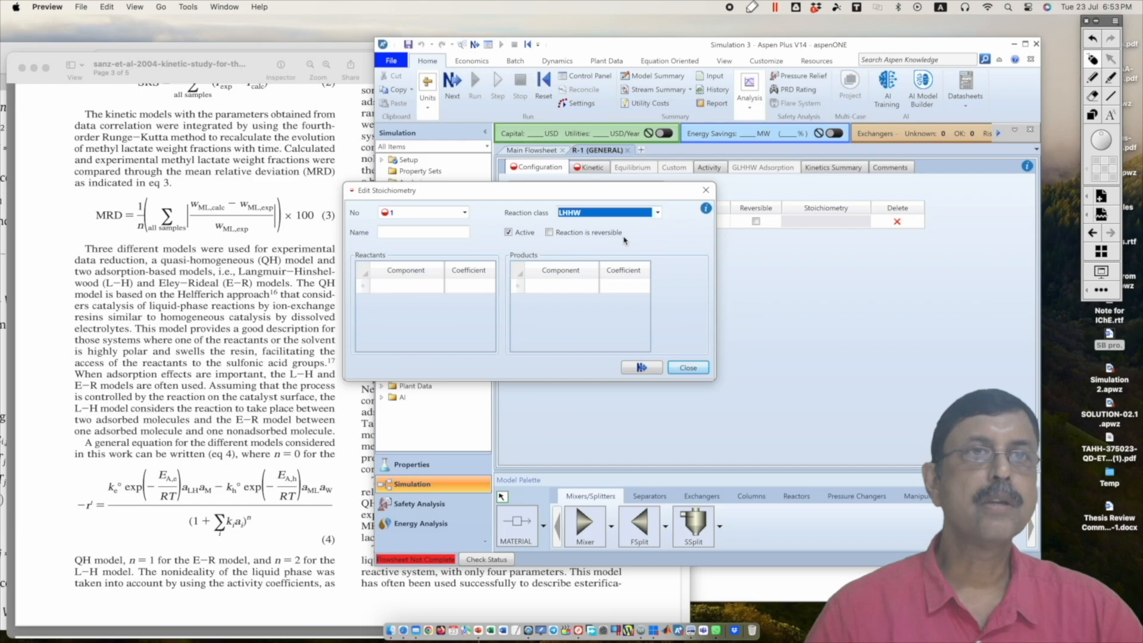
{"action": "left_click", "coordinate": [549, 233]}
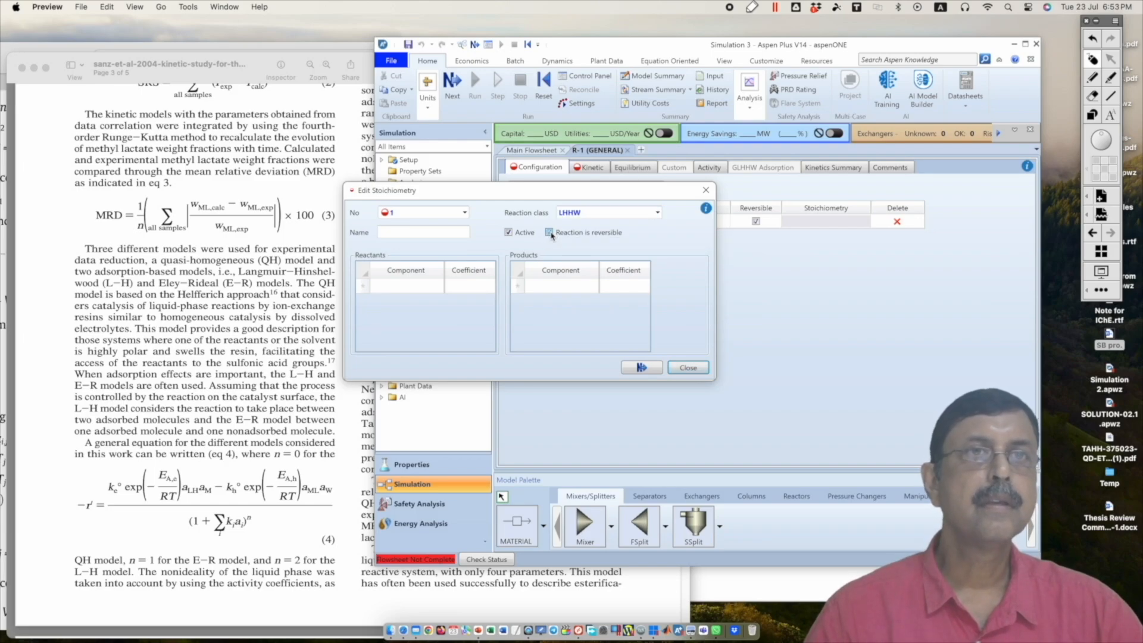
{"action": "left_click", "coordinate": [429, 233]}
{"action": "type", "text": "RXR"}
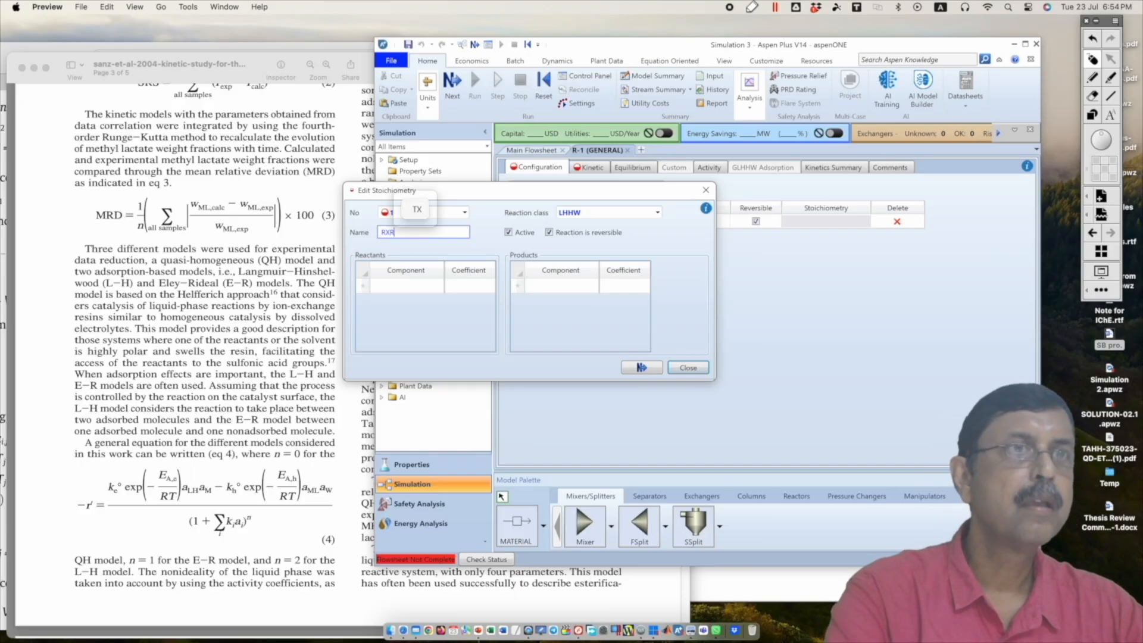
{"action": "key", "text": "BackSpace"}
{"action": "type", "text": "N"}
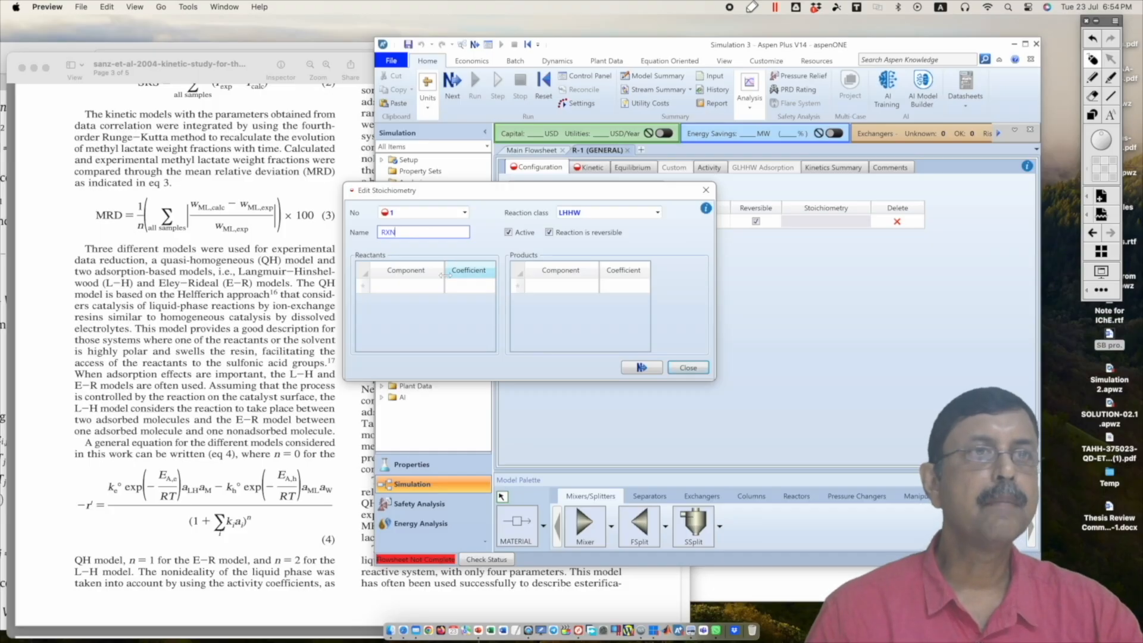
Step: Enter LACACID and METHANOL as the reactants of RXN, each with a coefficient of -1
{"action": "left_click", "coordinate": [434, 320]}
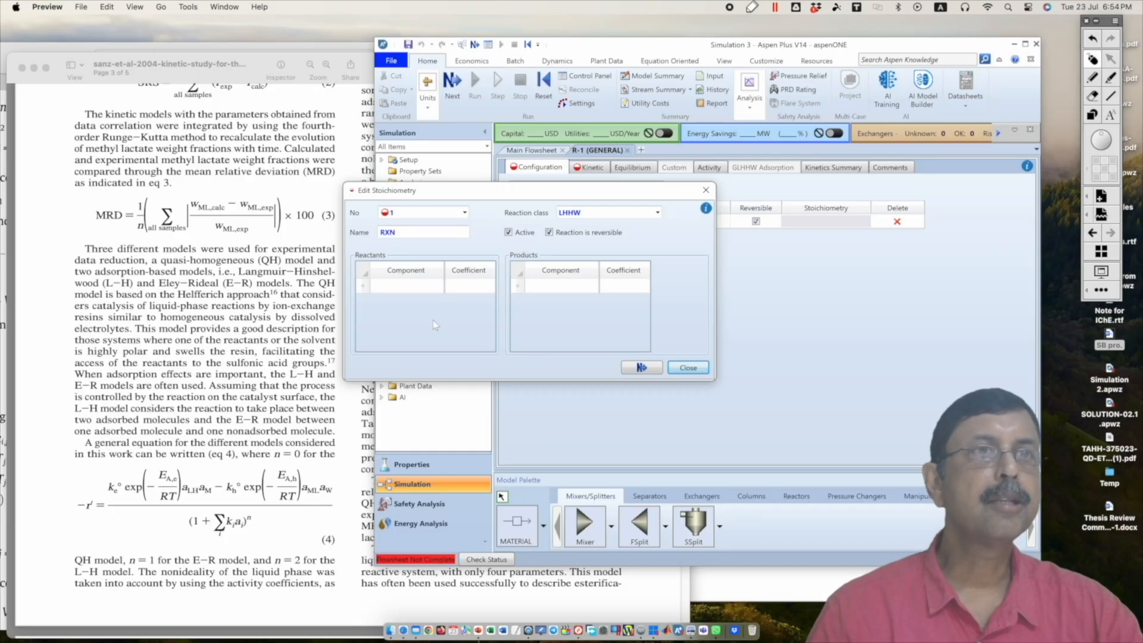
{"action": "left_click", "coordinate": [439, 289]}
{"action": "left_click", "coordinate": [439, 286]}
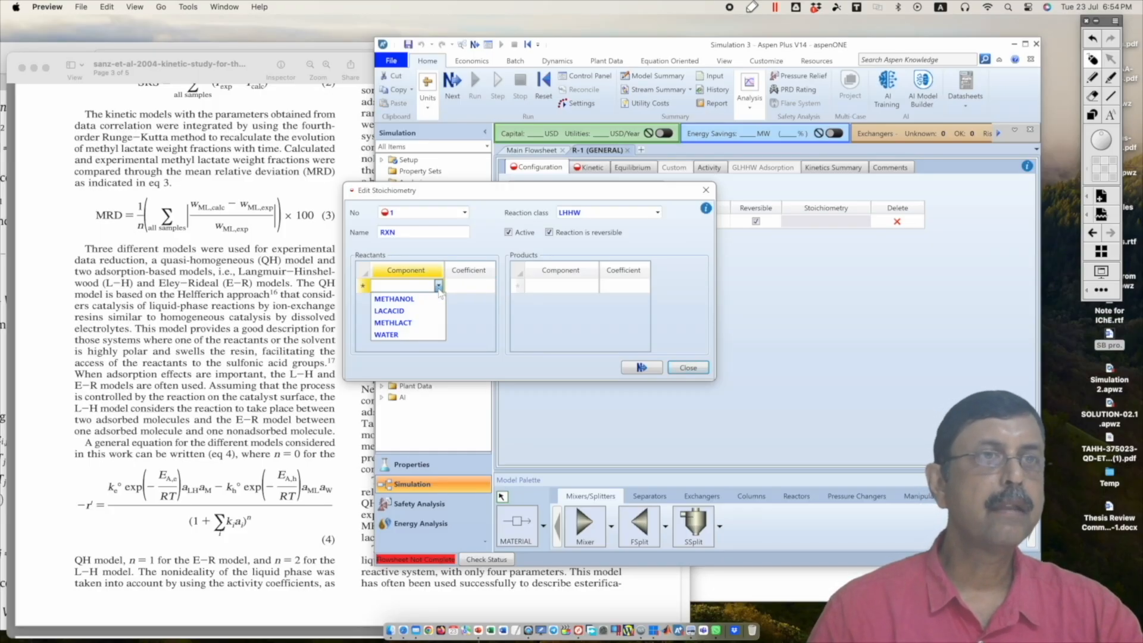
{"action": "left_click", "coordinate": [426, 311]}
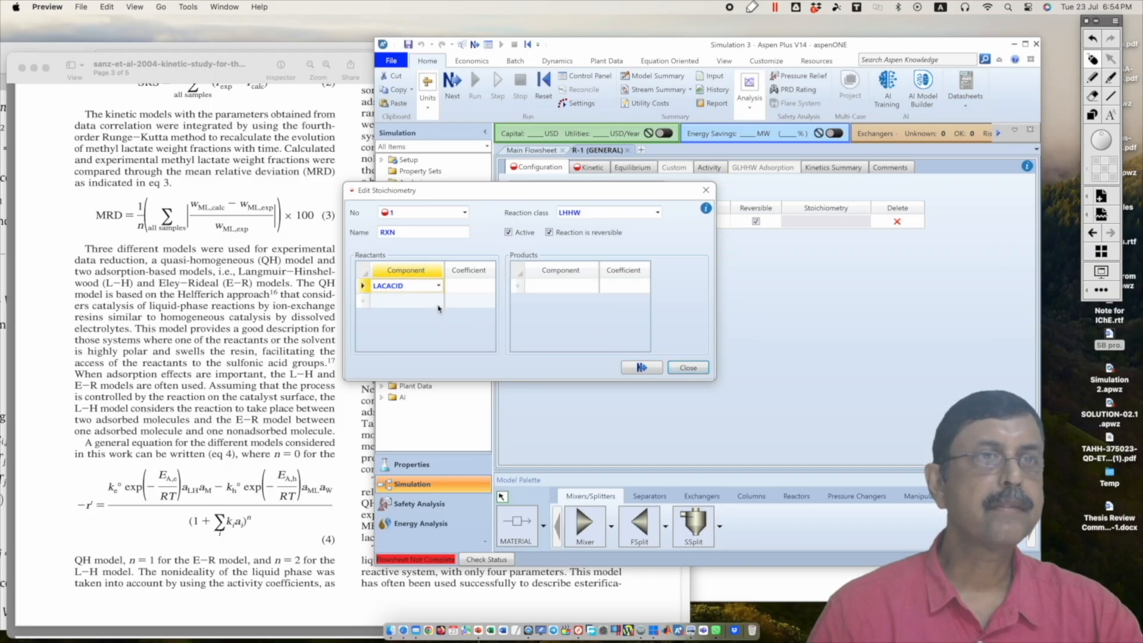
{"action": "left_click", "coordinate": [439, 305]}
{"action": "left_click", "coordinate": [439, 300]}
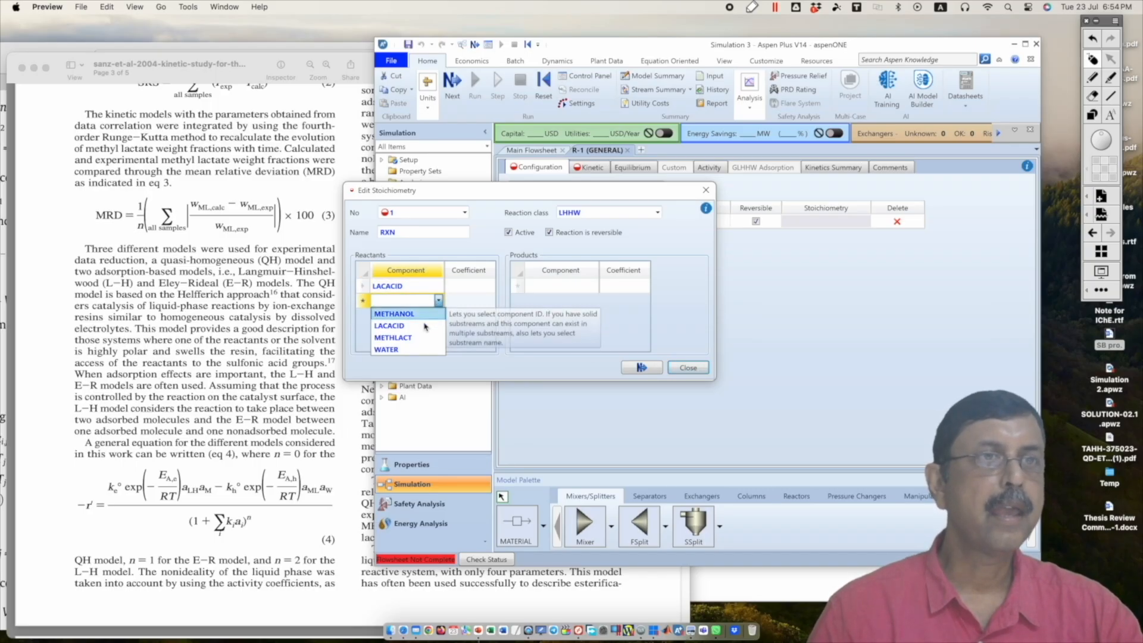
{"action": "left_click", "coordinate": [394, 313]}
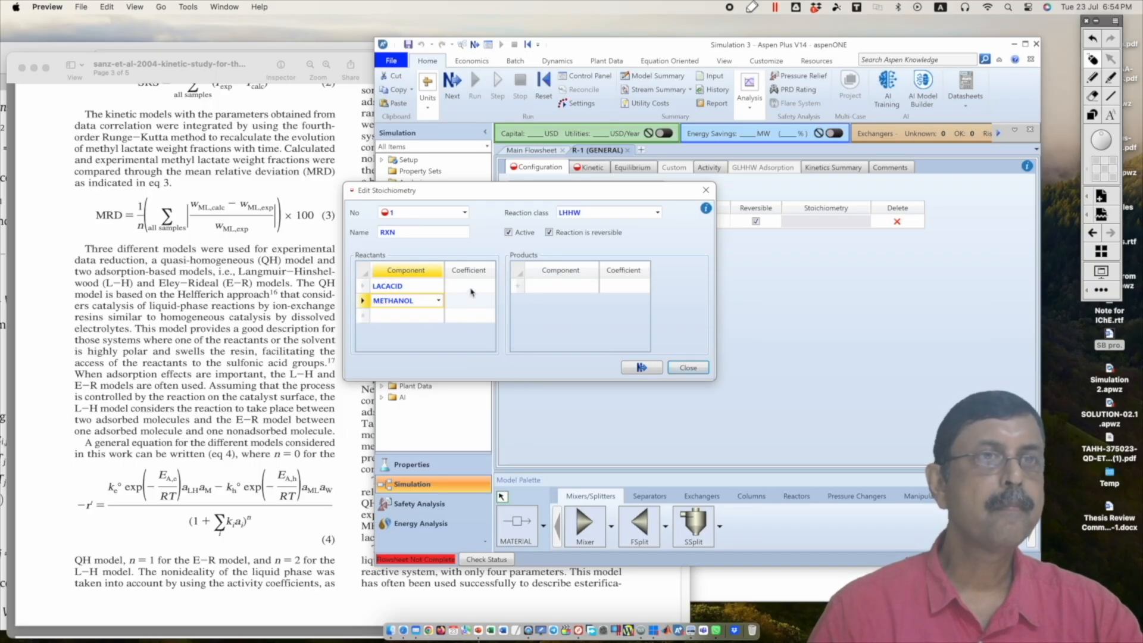
{"action": "left_click", "coordinate": [472, 287]}
{"action": "type", "text": "-1"}
{"action": "left_click", "coordinate": [483, 304]}
{"action": "type", "text": "1"}
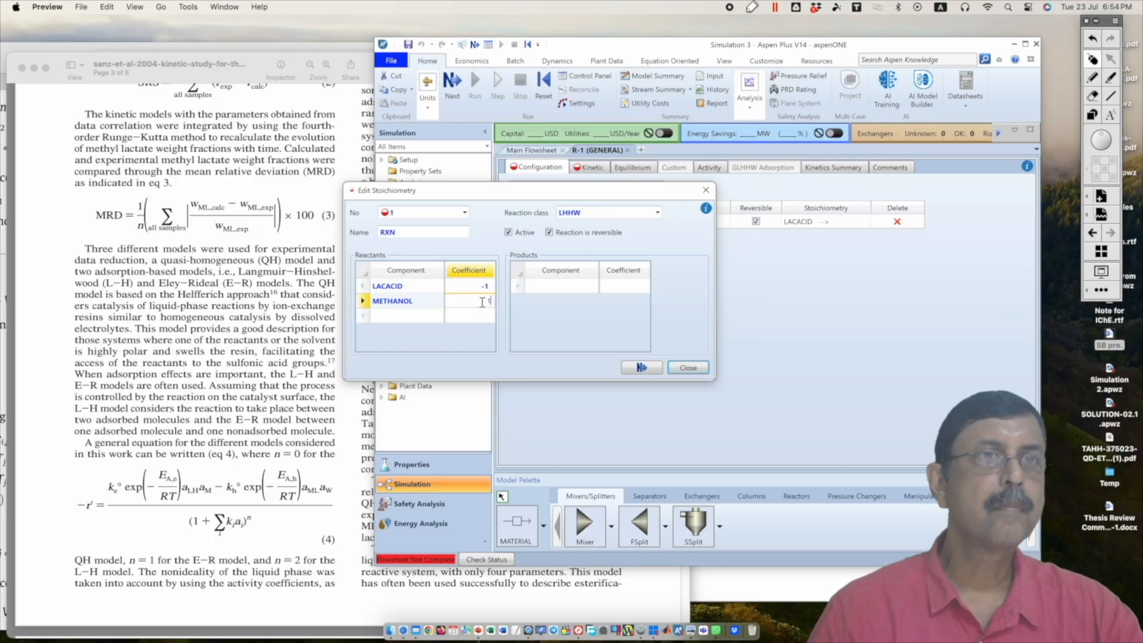
Step: Enter METHLACT and WATER as the products of RXN, each with a coefficient of 1, and close the stoichiometry
{"action": "left_click", "coordinate": [552, 309]}
{"action": "left_click", "coordinate": [592, 287]}
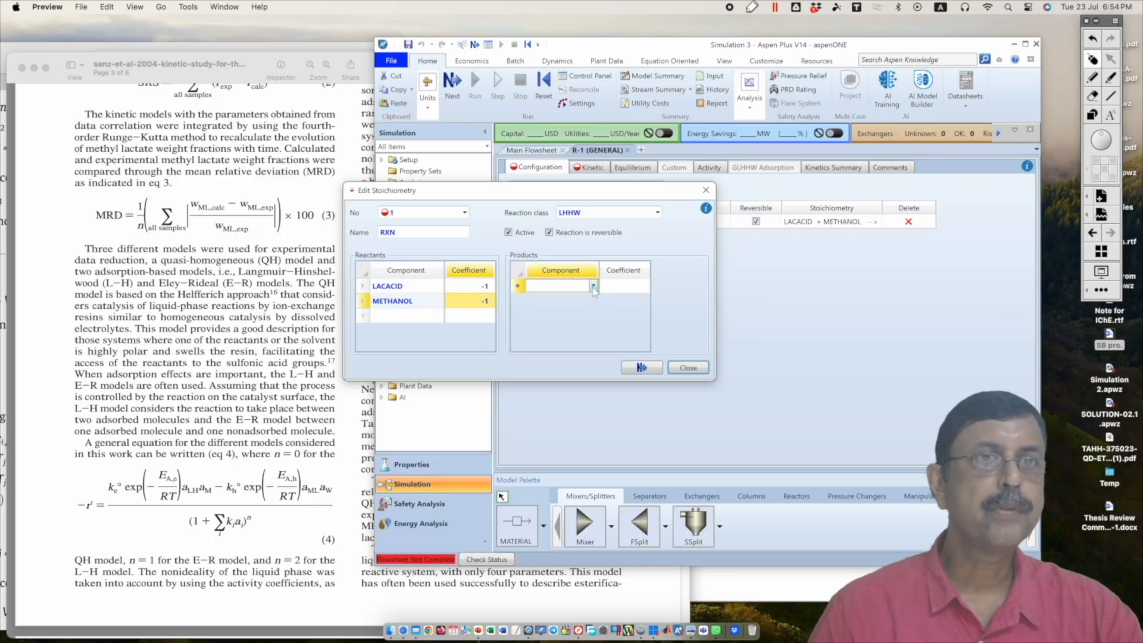
{"action": "left_click", "coordinate": [592, 287]}
{"action": "left_click", "coordinate": [566, 323]}
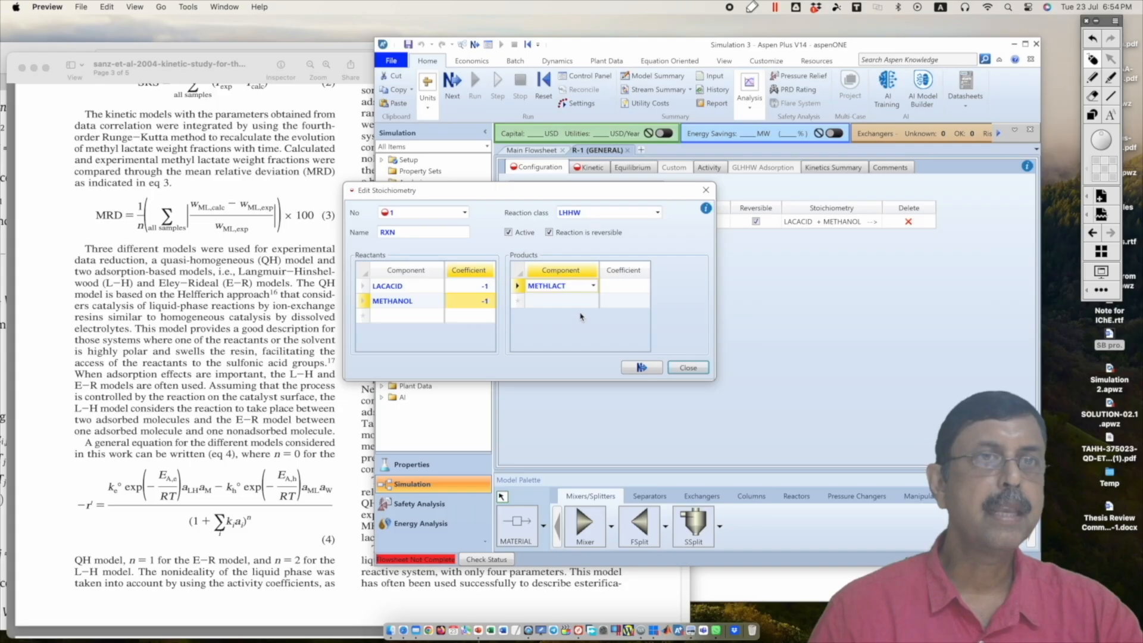
{"action": "left_click", "coordinate": [593, 307]}
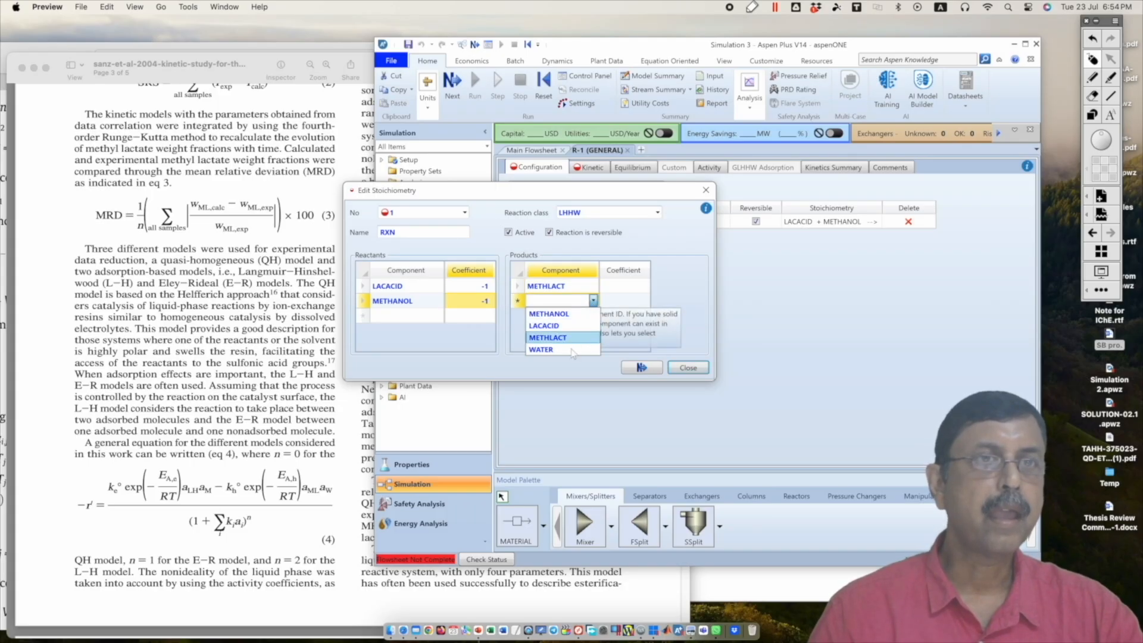
{"action": "left_click", "coordinate": [541, 350]}
{"action": "left_click", "coordinate": [618, 290]}
{"action": "type", "text": "1"}
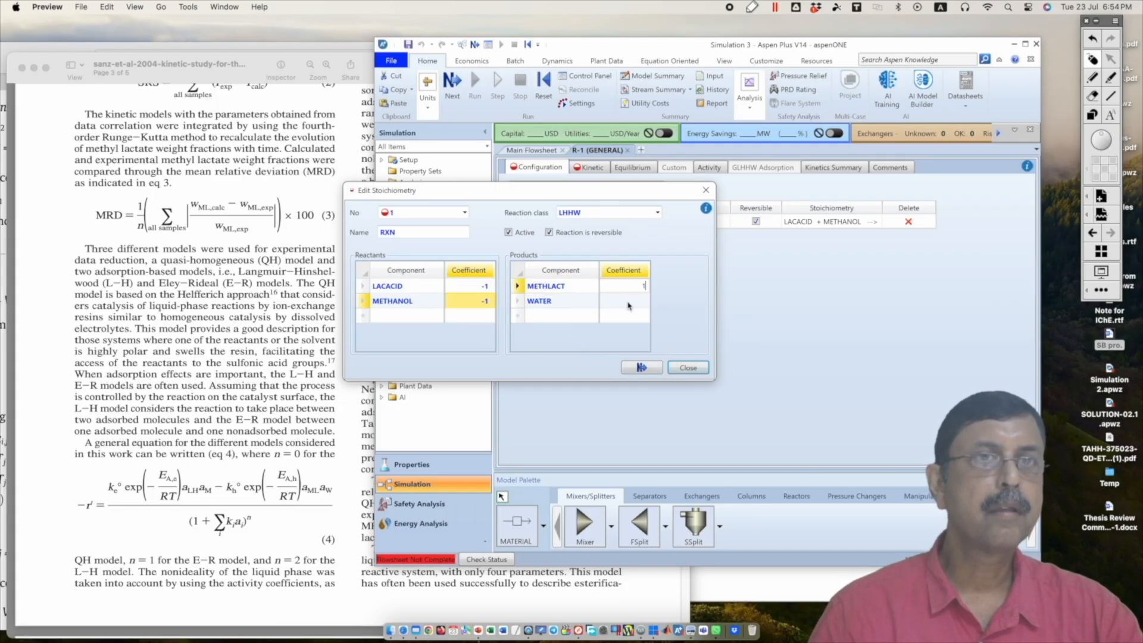
{"action": "key", "text": "Return"}
{"action": "type", "text": "1"}
{"action": "left_click", "coordinate": [668, 320]}
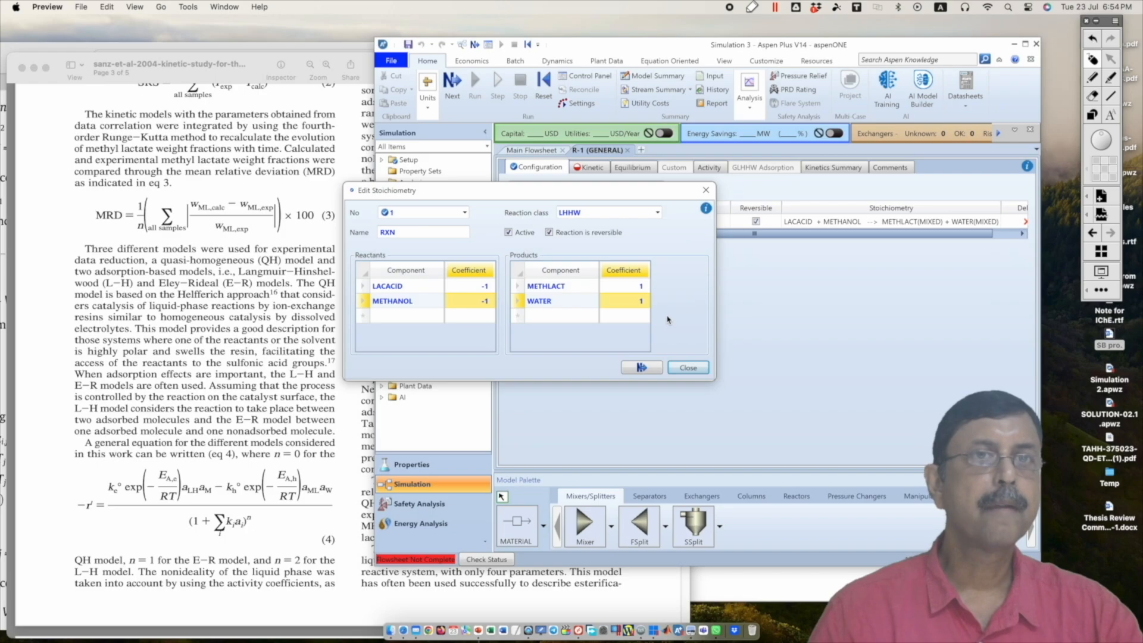
{"action": "left_click", "coordinate": [687, 370]}
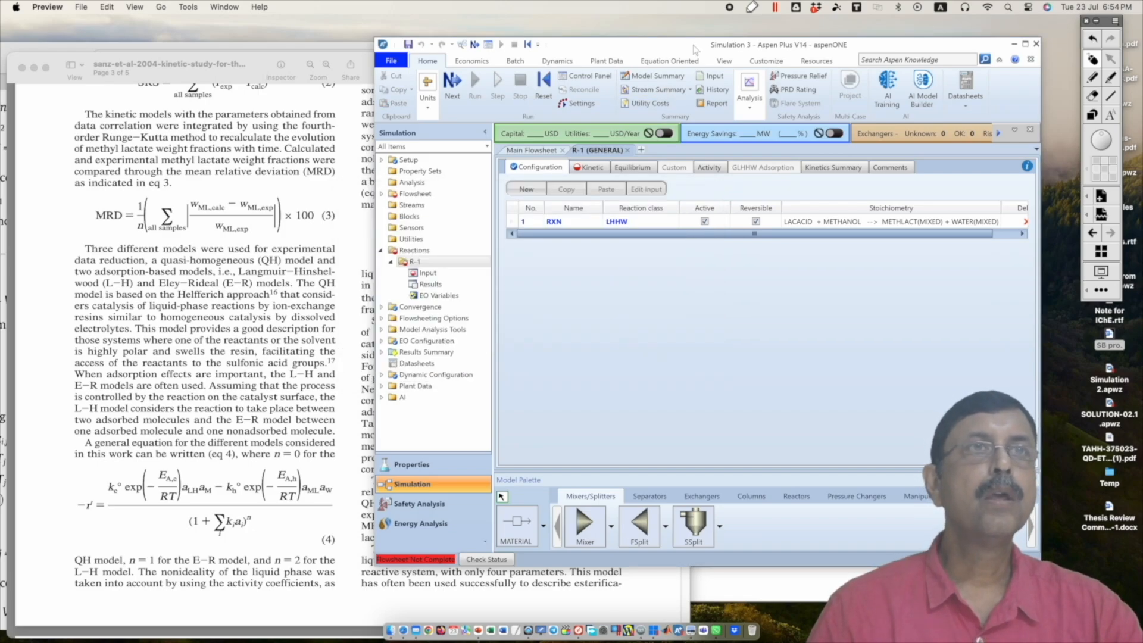
Step: Open the kinetic specifications of the LHHW reaction and bring the paper with rate equation (4) to the front
{"action": "left_click_drag", "start_coordinate": [695, 50], "coordinate": [508, 63]}
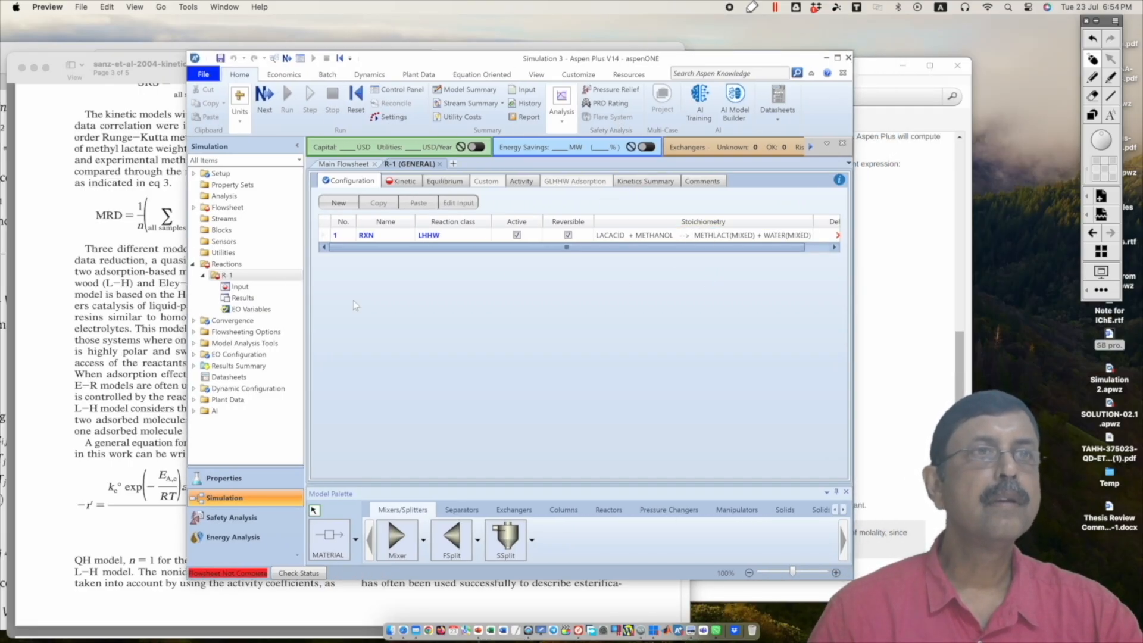
{"action": "left_click", "coordinate": [403, 186]}
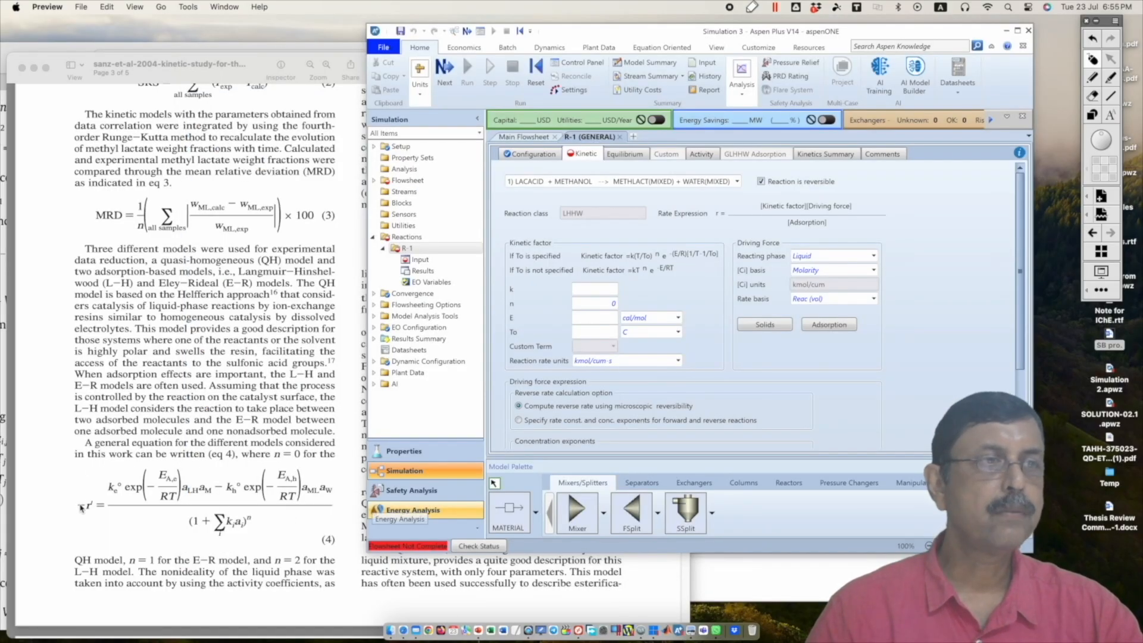
{"action": "left_click", "coordinate": [134, 572]}
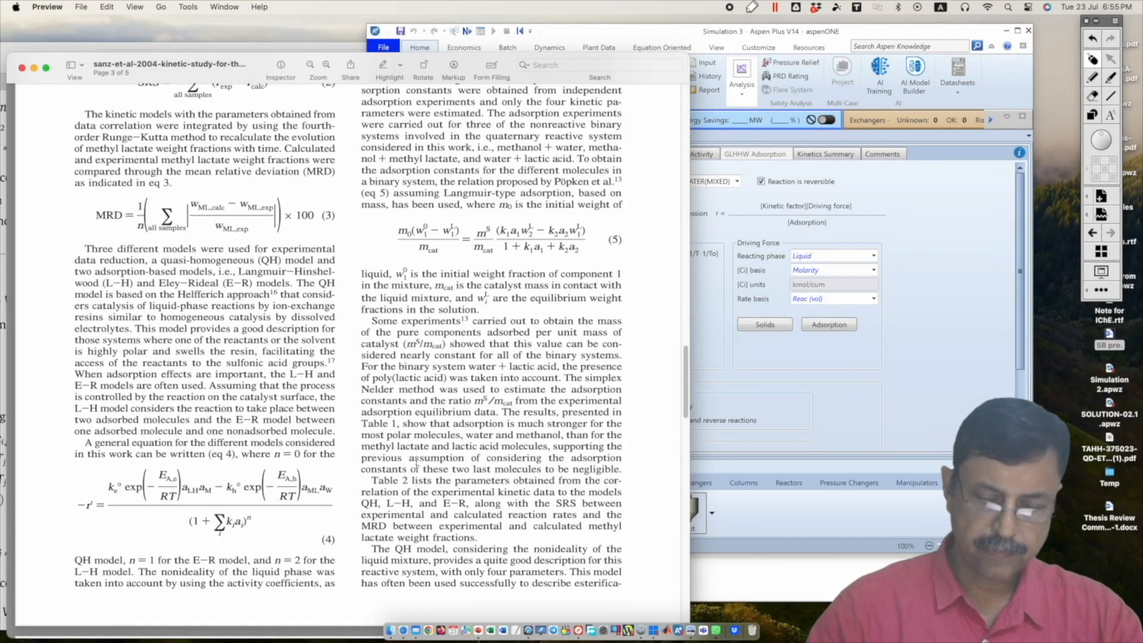
Step: Circle the forward Arrhenius term in equation (4) with the red pen and handwrite the kinetic factor k e^(-E/RT) over the Aspen Plus window
{"action": "left_click", "coordinate": [1108, 240]}
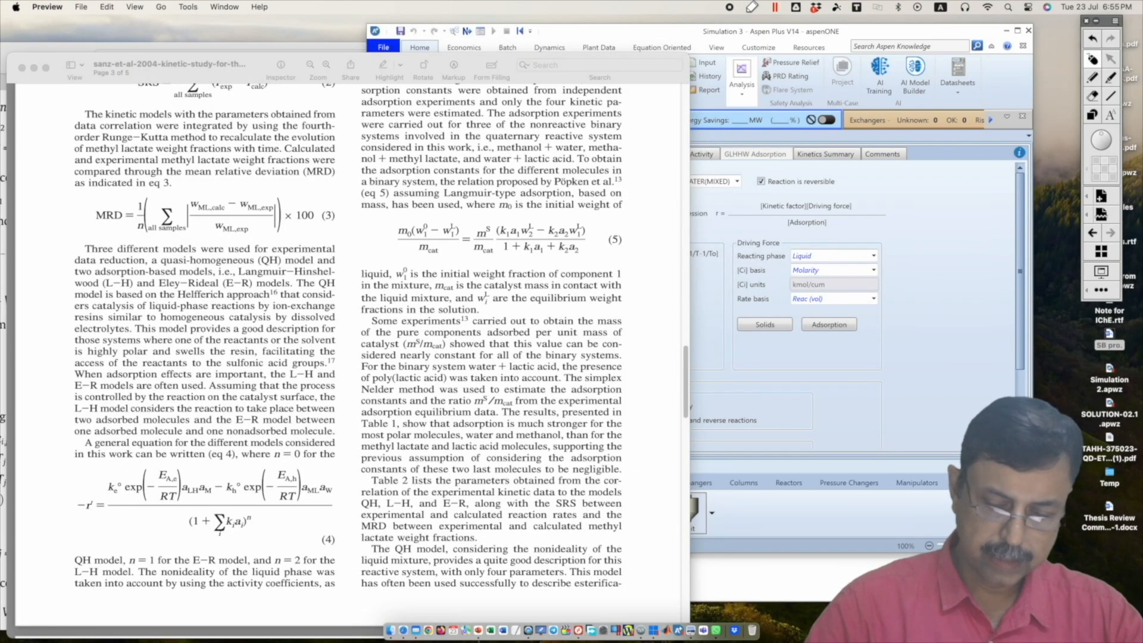
{"action": "left_click", "coordinate": [1102, 196]}
{"action": "mouse_move", "coordinate": [173, 453]}
{"action": "left_mouse_down"}
{"action": "mouse_move", "coordinate": [111, 467]}
{"action": "mouse_move", "coordinate": [138, 514]}
{"action": "mouse_move", "coordinate": [186, 492]}
{"action": "mouse_move", "coordinate": [180, 463]}
{"action": "left_mouse_up"}
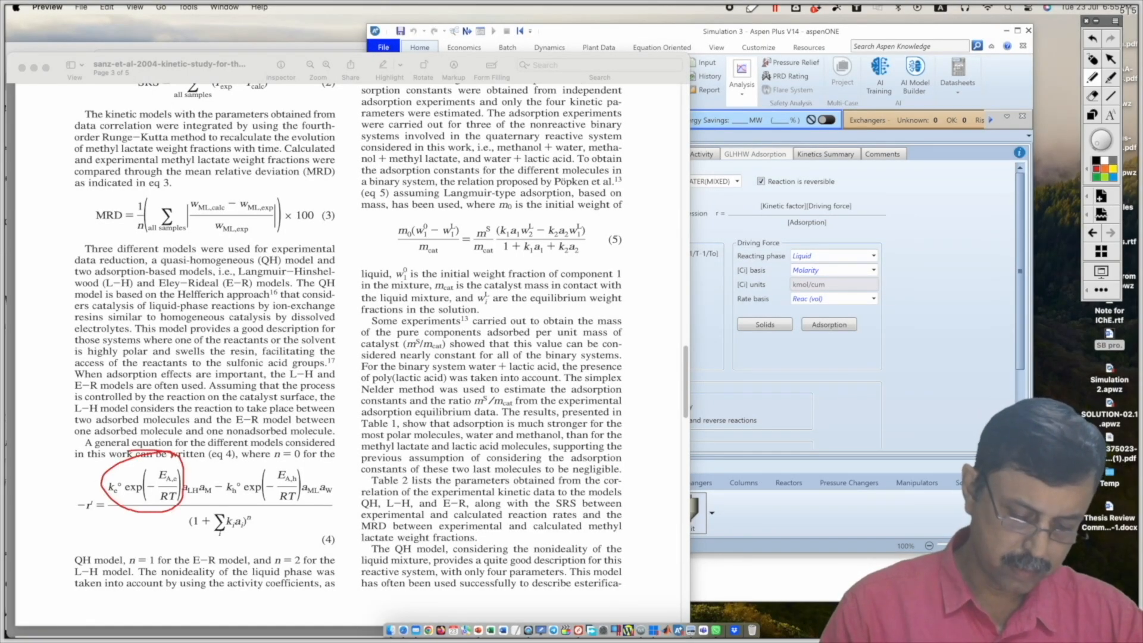
{"action": "left_click_drag", "start_coordinate": [743, 372], "coordinate": [741, 391]}
{"action": "mouse_move", "coordinate": [752, 374]}
{"action": "left_mouse_down"}
{"action": "mouse_move", "coordinate": [759, 389]}
{"action": "mouse_move", "coordinate": [790, 382]}
{"action": "mouse_move", "coordinate": [809, 349]}
{"action": "left_mouse_up"}
{"action": "left_click_drag", "start_coordinate": [809, 331], "coordinate": [818, 330]}
{"action": "left_click_drag", "start_coordinate": [810, 341], "coordinate": [823, 349]}
{"action": "mouse_move", "coordinate": [806, 355]}
{"action": "left_mouse_down"}
{"action": "mouse_move", "coordinate": [829, 353]}
{"action": "mouse_move", "coordinate": [811, 367]}
{"action": "left_mouse_up"}
{"action": "mouse_move", "coordinate": [812, 356]}
{"action": "left_mouse_down"}
{"action": "mouse_move", "coordinate": [834, 354]}
{"action": "mouse_move", "coordinate": [828, 365]}
{"action": "left_mouse_up"}
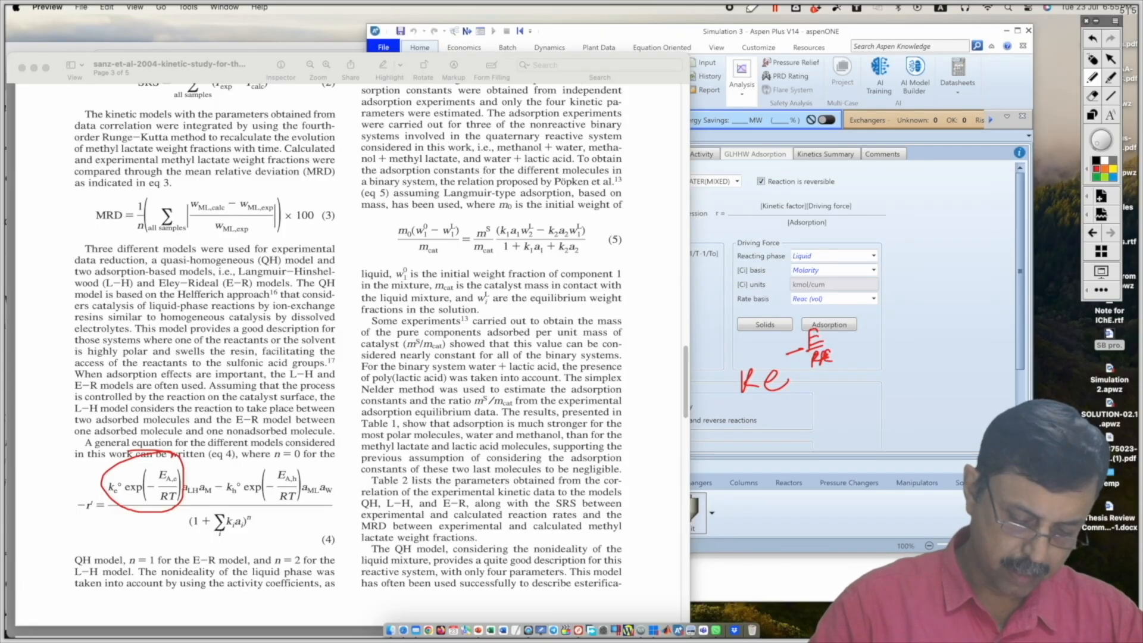
Step: Handwrite the bracketed driving force beside the kinetic factor, as the lactic acid–methanol activity term minus the methyl lactate–water activity term
{"action": "mouse_move", "coordinate": [855, 318]}
{"action": "left_mouse_down"}
{"action": "mouse_move", "coordinate": [841, 398]}
{"action": "mouse_move", "coordinate": [873, 398]}
{"action": "left_mouse_up"}
{"action": "left_click_drag", "start_coordinate": [864, 346], "coordinate": [868, 370]}
{"action": "mouse_move", "coordinate": [879, 341]}
{"action": "left_mouse_down"}
{"action": "mouse_move", "coordinate": [882, 374]}
{"action": "mouse_move", "coordinate": [880, 345]}
{"action": "mouse_move", "coordinate": [905, 393]}
{"action": "left_mouse_up"}
{"action": "left_click_drag", "start_coordinate": [906, 374], "coordinate": [908, 394]}
{"action": "mouse_move", "coordinate": [908, 386]}
{"action": "left_mouse_down"}
{"action": "mouse_move", "coordinate": [921, 385]}
{"action": "mouse_move", "coordinate": [918, 393]}
{"action": "left_mouse_up"}
{"action": "mouse_move", "coordinate": [929, 347]}
{"action": "left_mouse_down"}
{"action": "mouse_move", "coordinate": [956, 369]}
{"action": "mouse_move", "coordinate": [964, 361]}
{"action": "left_mouse_up"}
{"action": "left_click_drag", "start_coordinate": [863, 435], "coordinate": [911, 451]}
{"action": "mouse_move", "coordinate": [927, 415]}
{"action": "left_mouse_down"}
{"action": "mouse_move", "coordinate": [925, 457]}
{"action": "mouse_move", "coordinate": [941, 430]}
{"action": "mouse_move", "coordinate": [977, 440]}
{"action": "mouse_move", "coordinate": [1016, 427]}
{"action": "left_mouse_up"}
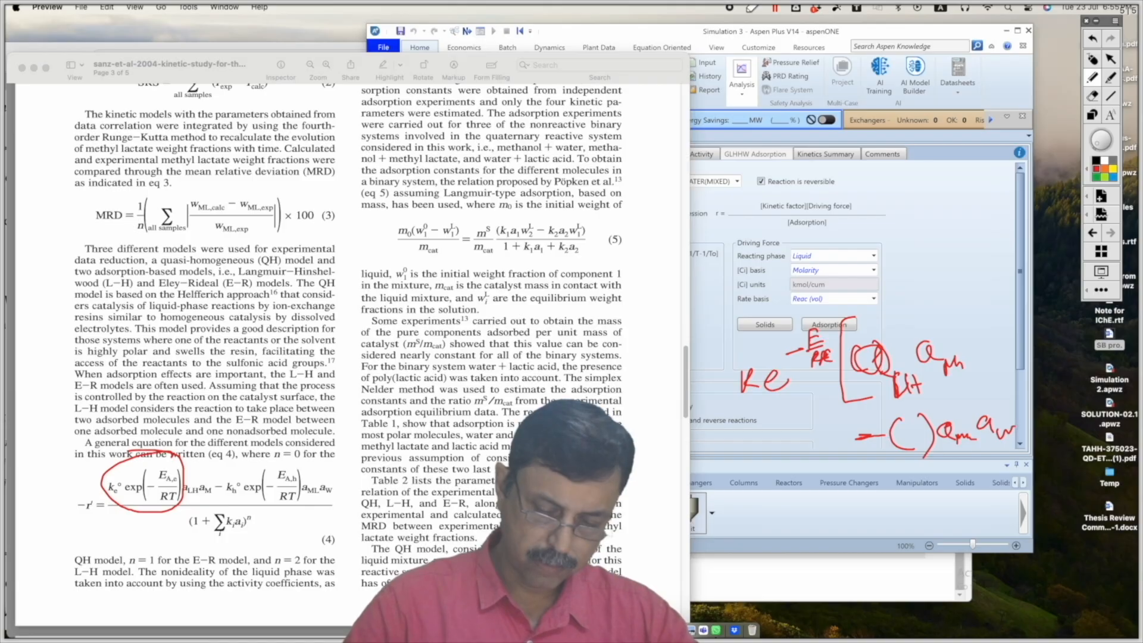
{"action": "left_click_drag", "start_coordinate": [1002, 374], "coordinate": [999, 462]}
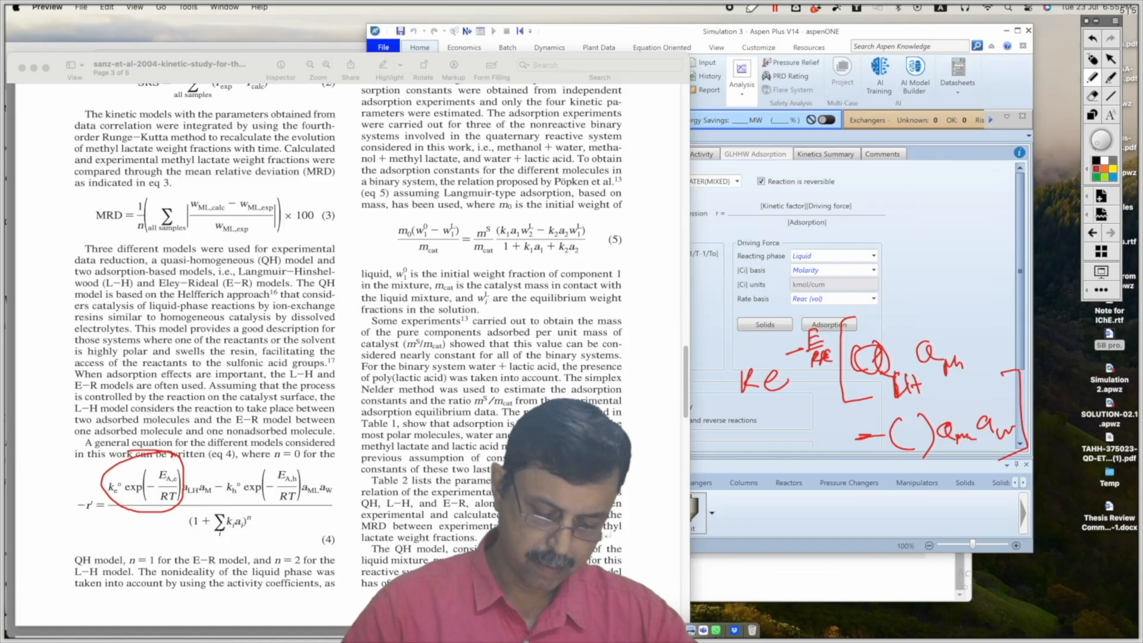
Step: Handwrite a fraction bar under the kinetic and driving-force terms, with the adsorption denominator (1 + Σk·aᵢ)² beneath it
{"action": "left_click_drag", "start_coordinate": [736, 475], "coordinate": [1004, 469]}
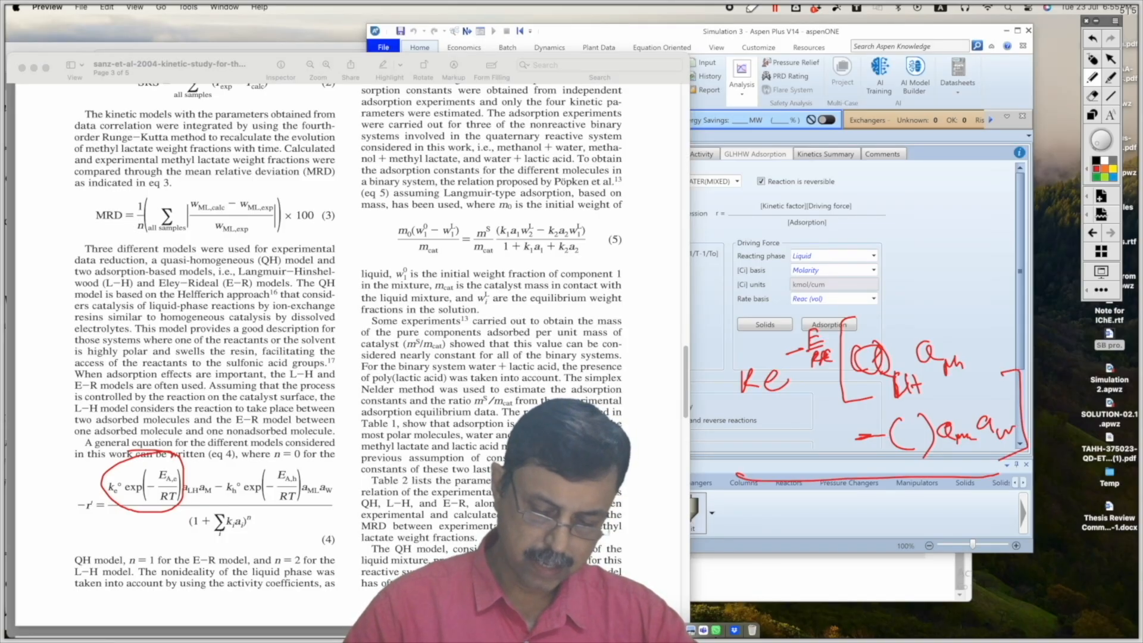
{"action": "left_click_drag", "start_coordinate": [775, 507], "coordinate": [777, 530]}
{"action": "left_click_drag", "start_coordinate": [808, 510], "coordinate": [803, 533]}
{"action": "mouse_move", "coordinate": [794, 524]}
{"action": "left_mouse_down"}
{"action": "mouse_move", "coordinate": [825, 519]}
{"action": "mouse_move", "coordinate": [867, 541]}
{"action": "left_mouse_up"}
{"action": "mouse_move", "coordinate": [874, 515]}
{"action": "left_mouse_down"}
{"action": "mouse_move", "coordinate": [873, 537]}
{"action": "mouse_move", "coordinate": [896, 536]}
{"action": "left_mouse_up"}
{"action": "mouse_move", "coordinate": [914, 518]}
{"action": "left_mouse_down"}
{"action": "mouse_move", "coordinate": [905, 524]}
{"action": "mouse_move", "coordinate": [920, 535]}
{"action": "left_mouse_up"}
{"action": "left_click_drag", "start_coordinate": [924, 530], "coordinate": [927, 536]}
{"action": "left_click_drag", "start_coordinate": [771, 493], "coordinate": [798, 554]}
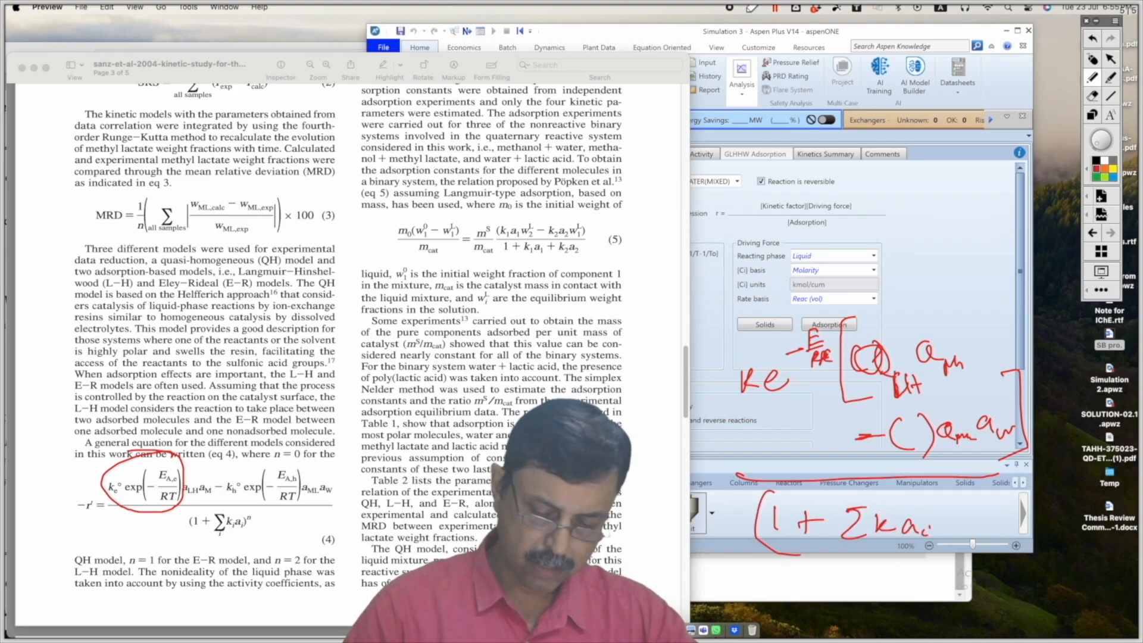
{"action": "left_click_drag", "start_coordinate": [902, 496], "coordinate": [917, 559]}
{"action": "left_click_drag", "start_coordinate": [946, 490], "coordinate": [986, 504]}
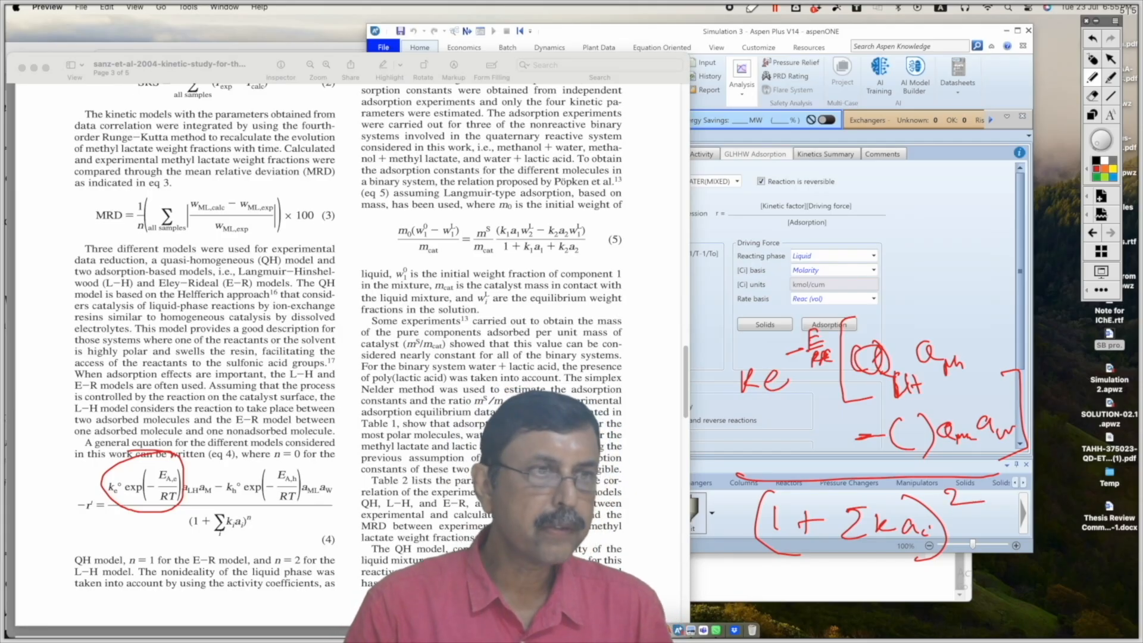
Step: Underline the L-H model wording and n = 2 in the paper, and mark the exponent n in equation (4)
{"action": "left_click_drag", "start_coordinate": [74, 583], "coordinate": [115, 583]}
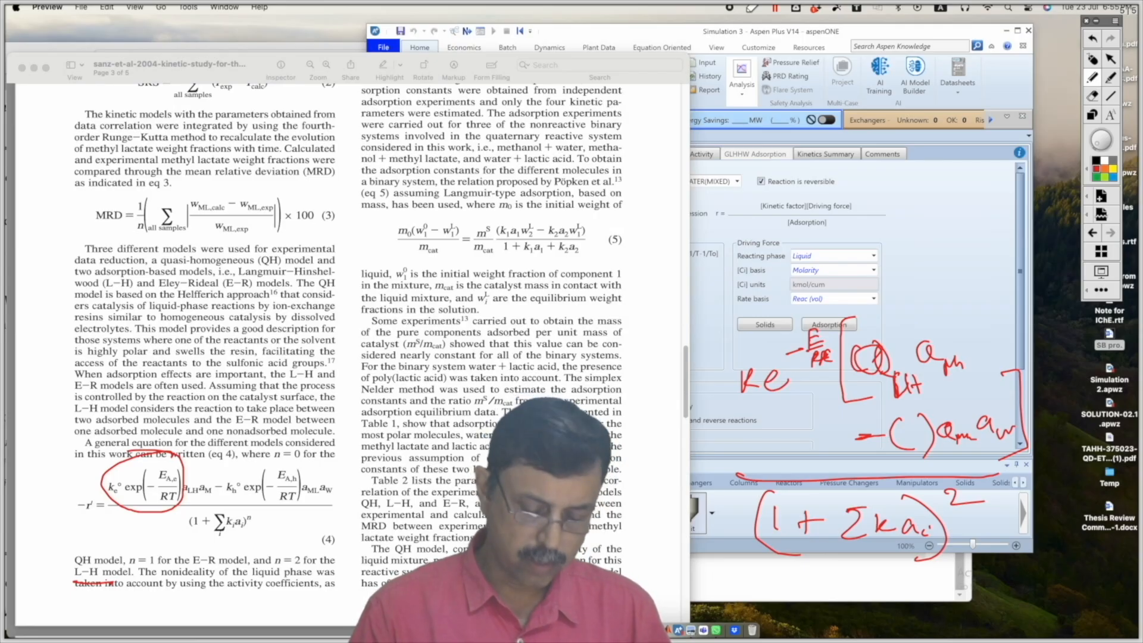
{"action": "left_click_drag", "start_coordinate": [293, 570], "coordinate": [310, 569]}
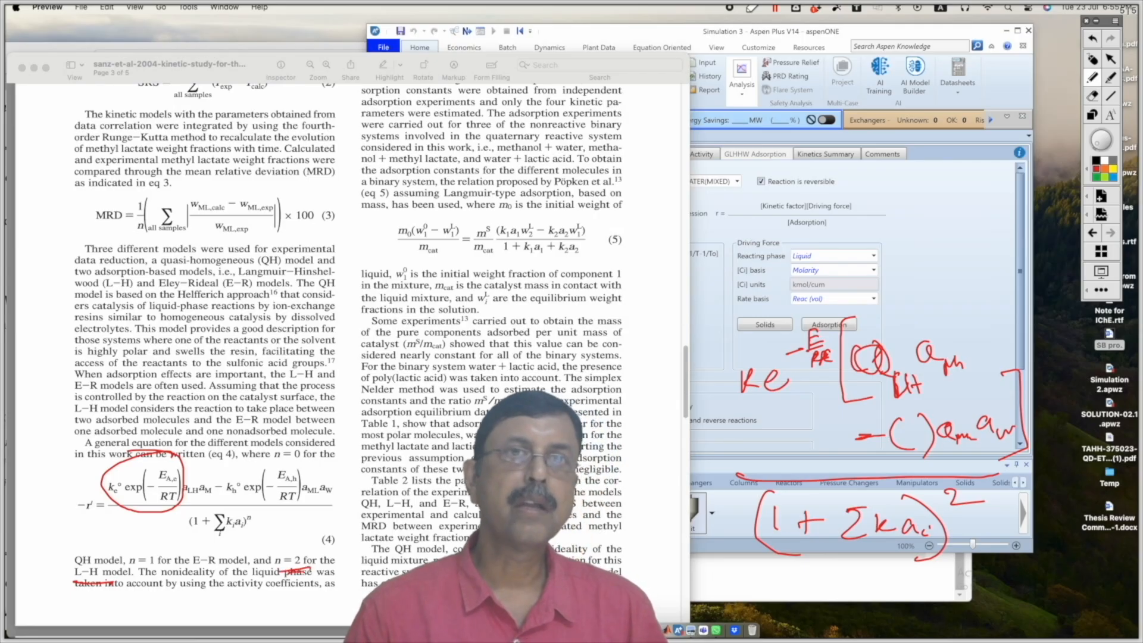
{"action": "left_click_drag", "start_coordinate": [258, 525], "coordinate": [273, 518]}
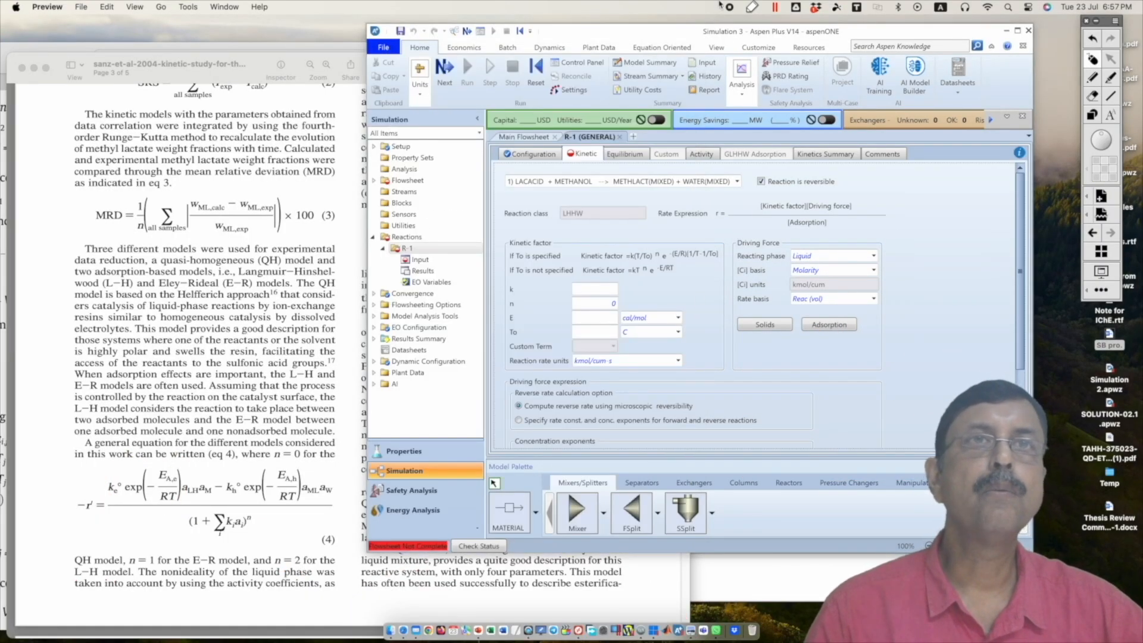
Step: Move the Aspen Plus window aside and, in MATLAB, define the L-H rate constants ke0=7.89e7 and kh0=8.72e6 from Table 2
{"action": "left_click_drag", "start_coordinate": [612, 37], "coordinate": [464, 38]}
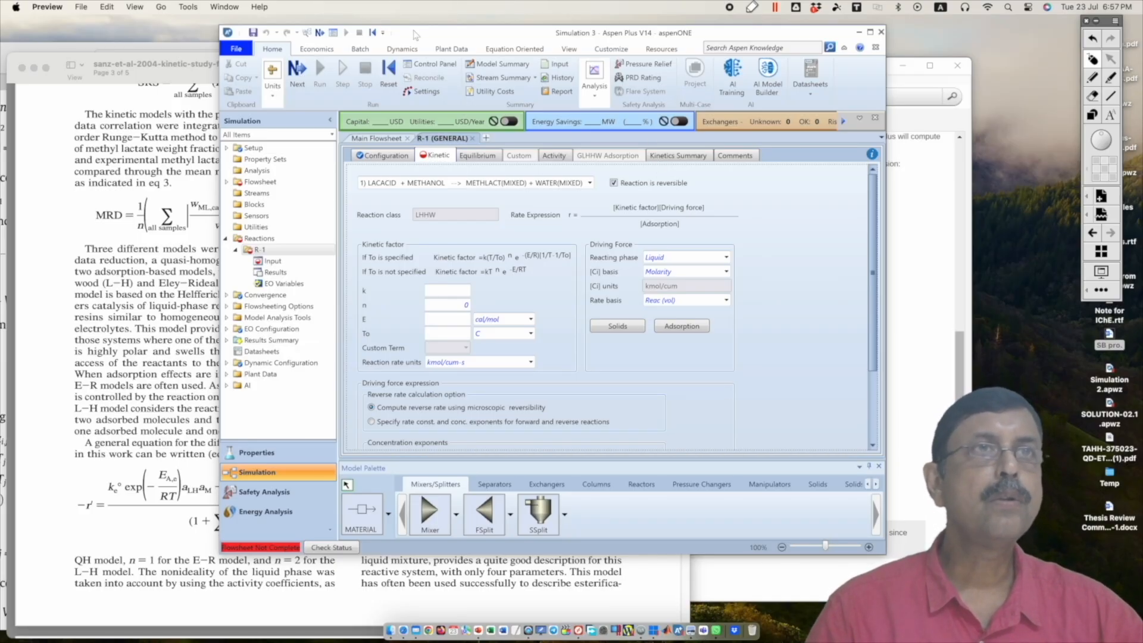
{"action": "left_click_drag", "start_coordinate": [415, 35], "coordinate": [555, 33]}
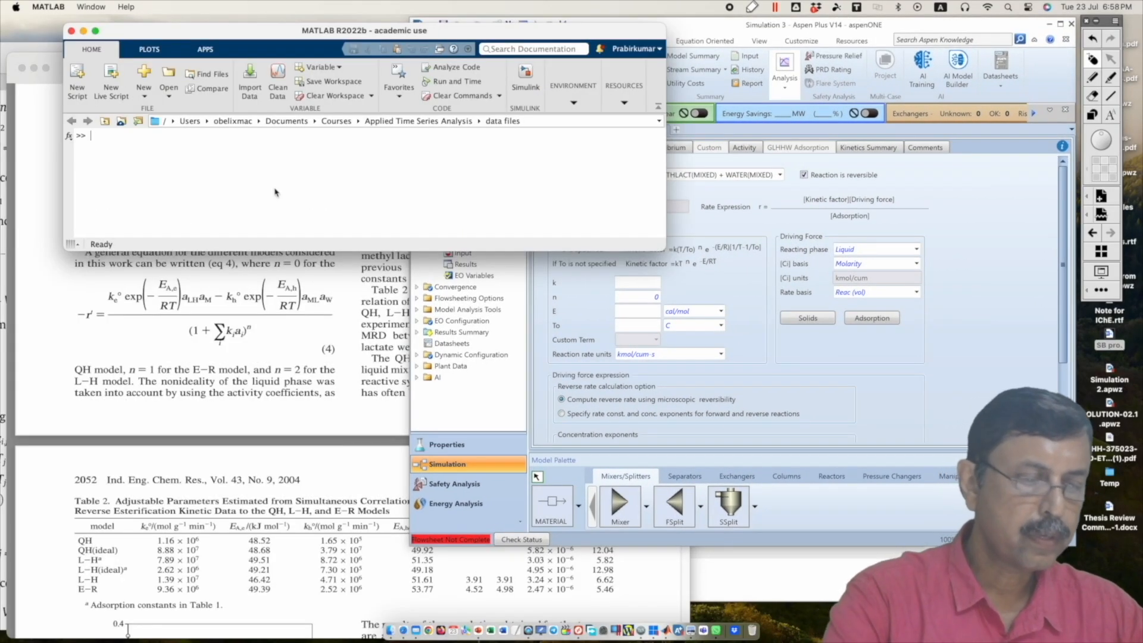
{"action": "type", "text": "ke0=7.89e7;kh0=8.7"}
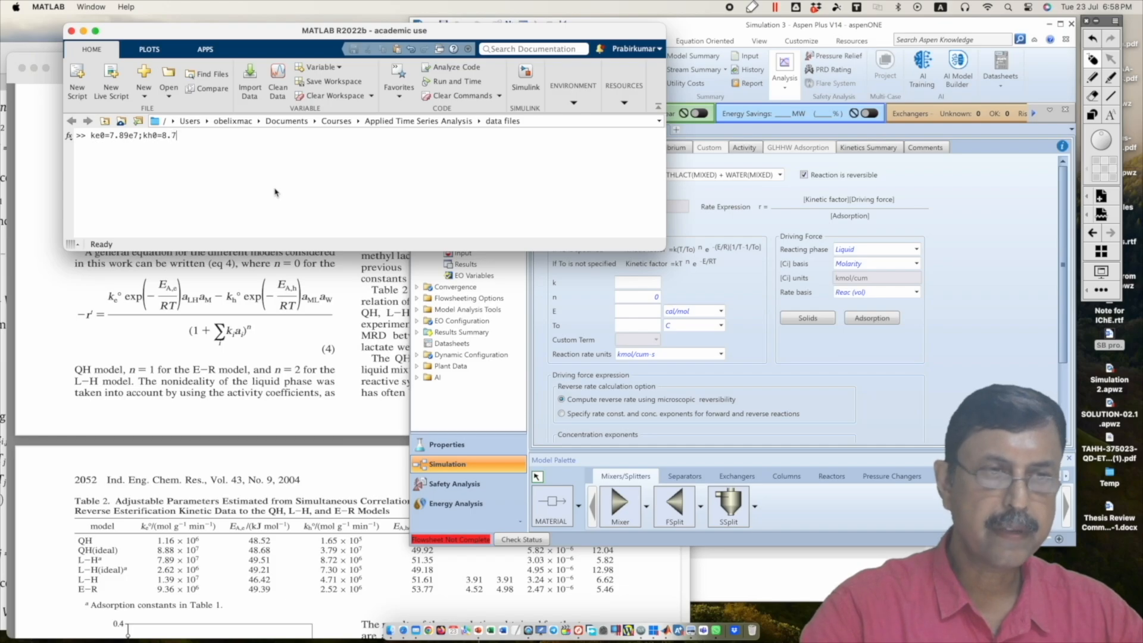
{"action": "type", "text": "e6"}
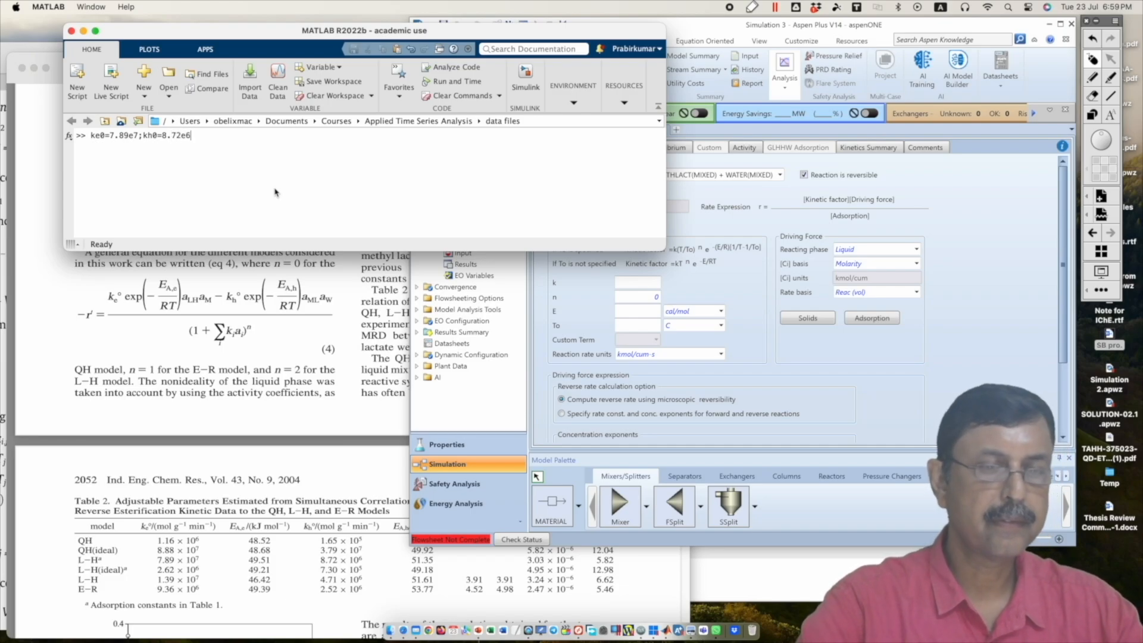
{"action": "key", "text": "Return"}
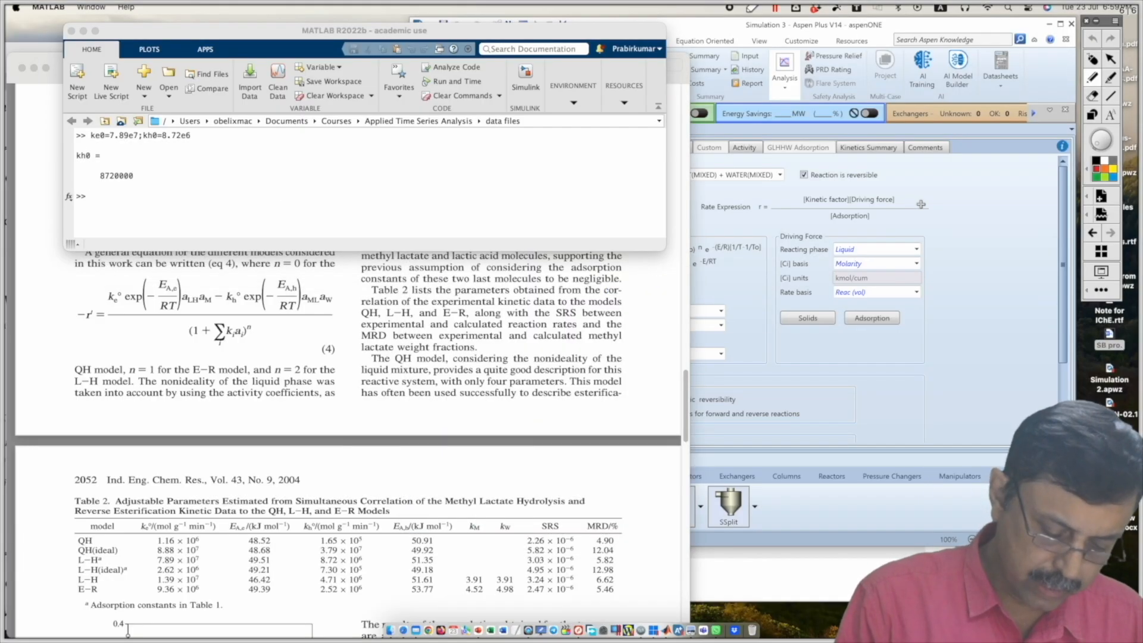
Step: Circle the forward and reverse Arrhenius terms in equation (4) in red and point an arrow at the reverse one
{"action": "mouse_move", "coordinate": [173, 271]}
{"action": "left_mouse_down"}
{"action": "mouse_move", "coordinate": [127, 270]}
{"action": "mouse_move", "coordinate": [156, 318]}
{"action": "mouse_move", "coordinate": [144, 275]}
{"action": "left_mouse_up"}
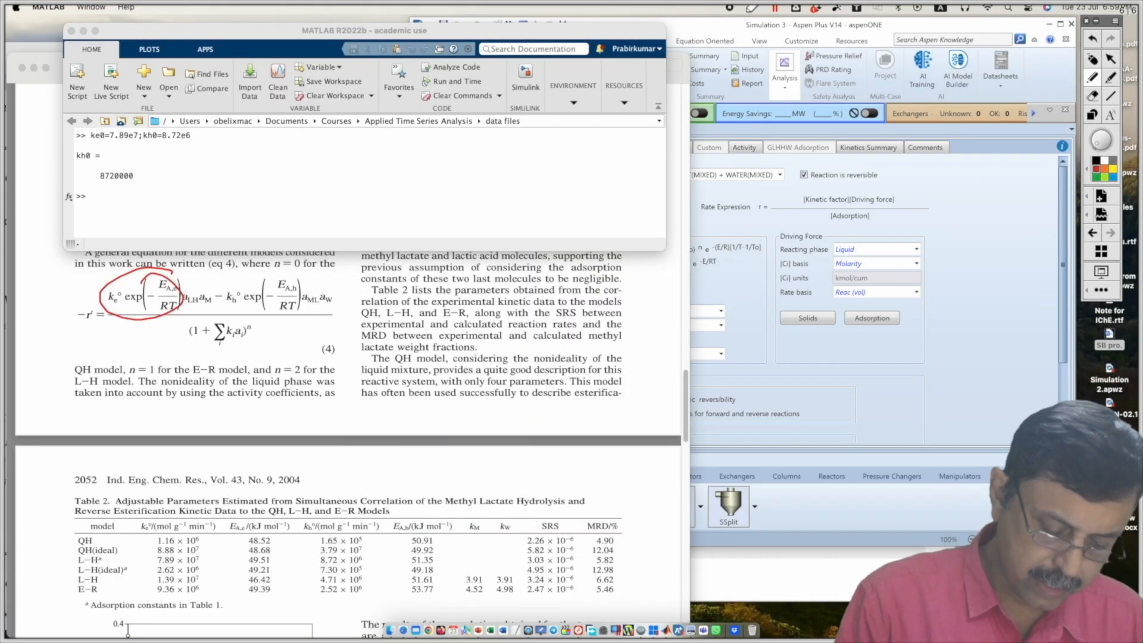
{"action": "mouse_move", "coordinate": [270, 275]}
{"action": "left_mouse_down"}
{"action": "mouse_move", "coordinate": [236, 315]}
{"action": "mouse_move", "coordinate": [291, 269]}
{"action": "mouse_move", "coordinate": [262, 271]}
{"action": "left_mouse_up"}
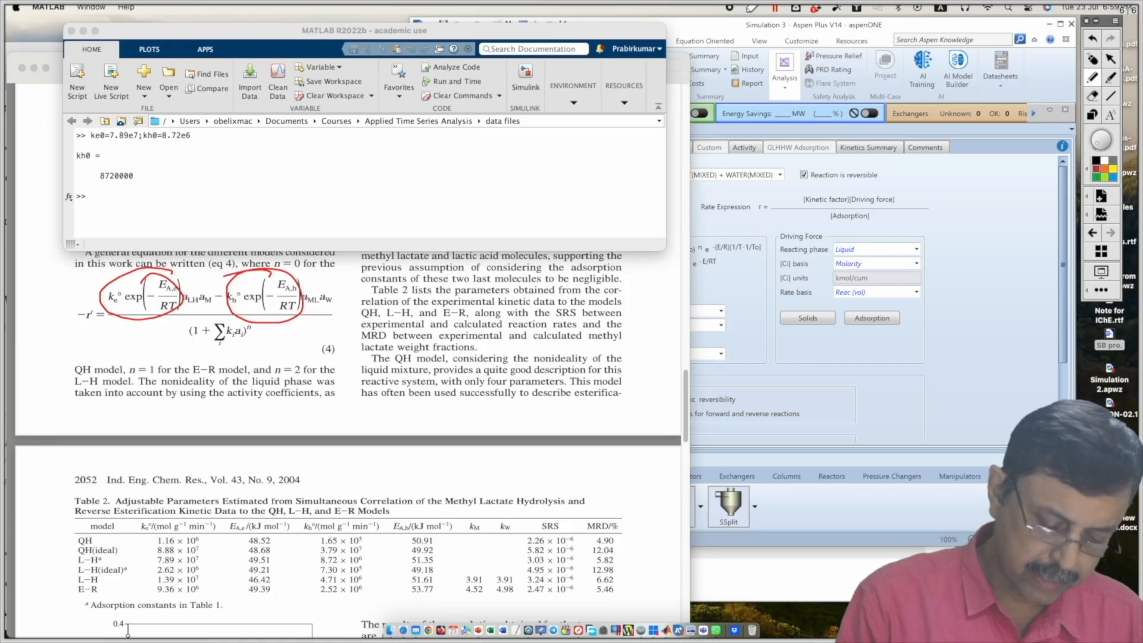
{"action": "left_click_drag", "start_coordinate": [318, 256], "coordinate": [298, 273]}
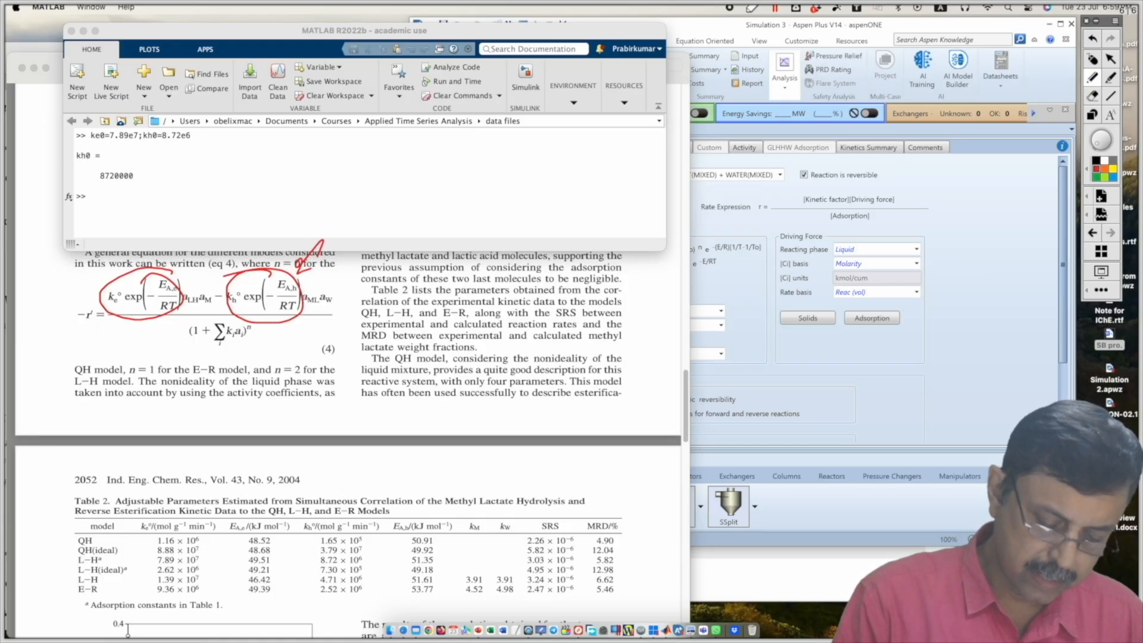
Step: Handwrite the reverse-to-forward ratio over MATLAB as kh0/ke0 times the quotient of the two activation-energy exponentials, and bracket it
{"action": "mouse_move", "coordinate": [417, 136]}
{"action": "left_mouse_down"}
{"action": "mouse_move", "coordinate": [442, 160]}
{"action": "mouse_move", "coordinate": [472, 154]}
{"action": "mouse_move", "coordinate": [439, 204]}
{"action": "mouse_move", "coordinate": [467, 200]}
{"action": "mouse_move", "coordinate": [467, 176]}
{"action": "left_mouse_up"}
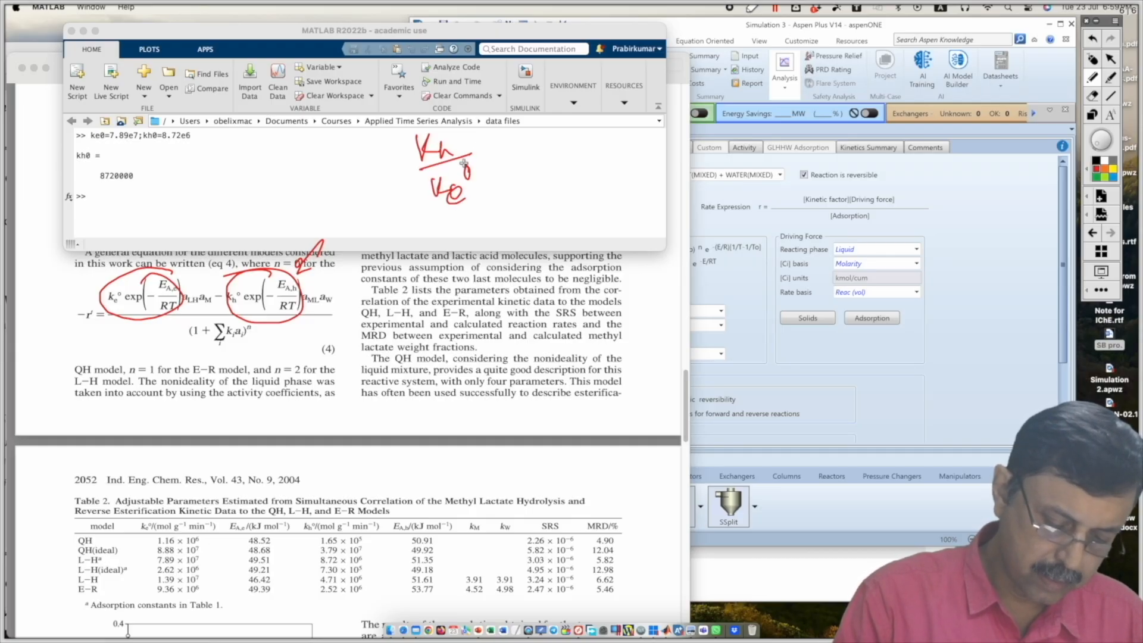
{"action": "left_click_drag", "start_coordinate": [460, 122], "coordinate": [494, 154]}
{"action": "left_click_drag", "start_coordinate": [493, 144], "coordinate": [488, 154]}
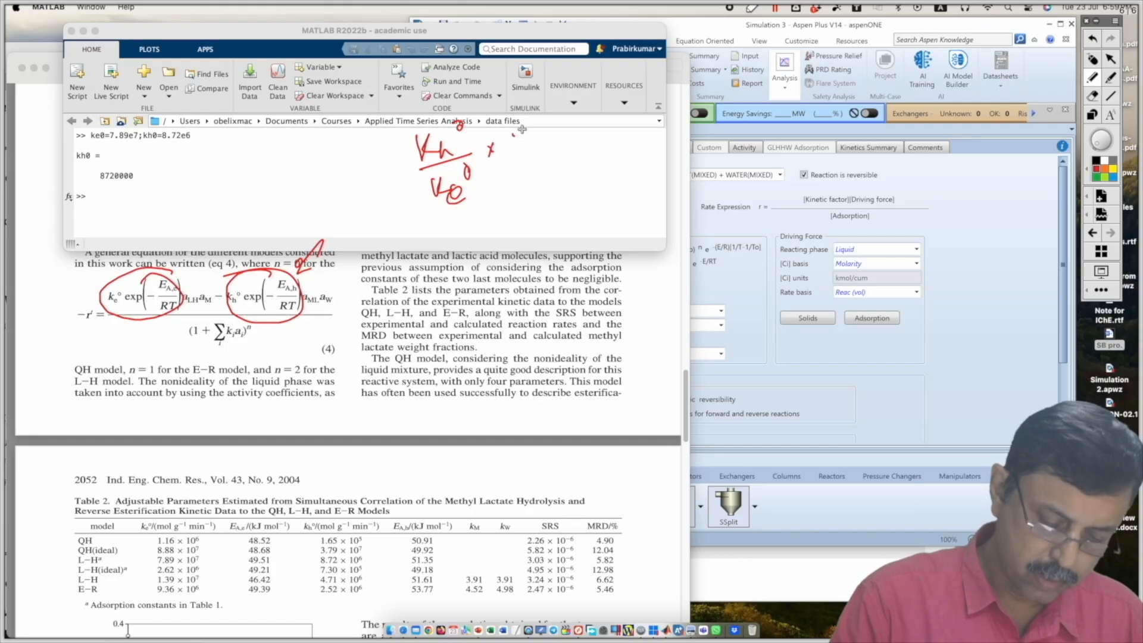
{"action": "mouse_move", "coordinate": [514, 134]}
{"action": "left_mouse_down"}
{"action": "mouse_move", "coordinate": [532, 135]}
{"action": "mouse_move", "coordinate": [576, 70]}
{"action": "left_mouse_up"}
{"action": "mouse_move", "coordinate": [560, 86]}
{"action": "left_mouse_down"}
{"action": "mouse_move", "coordinate": [575, 82]}
{"action": "mouse_move", "coordinate": [581, 102]}
{"action": "mouse_move", "coordinate": [589, 89]}
{"action": "mouse_move", "coordinate": [600, 95]}
{"action": "left_mouse_up"}
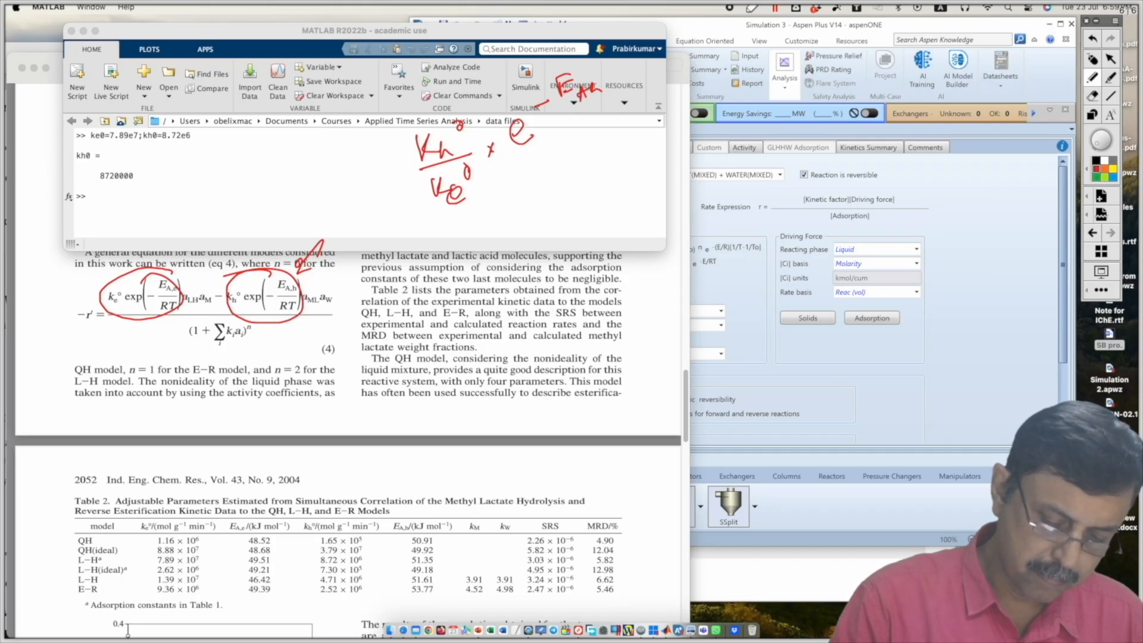
{"action": "left_click_drag", "start_coordinate": [513, 160], "coordinate": [622, 114]}
{"action": "mouse_move", "coordinate": [543, 179]}
{"action": "left_mouse_down"}
{"action": "mouse_move", "coordinate": [565, 175]}
{"action": "mouse_move", "coordinate": [606, 128]}
{"action": "left_mouse_up"}
{"action": "left_click_drag", "start_coordinate": [598, 138], "coordinate": [627, 144]}
{"action": "left_click_drag", "start_coordinate": [617, 140], "coordinate": [625, 140]}
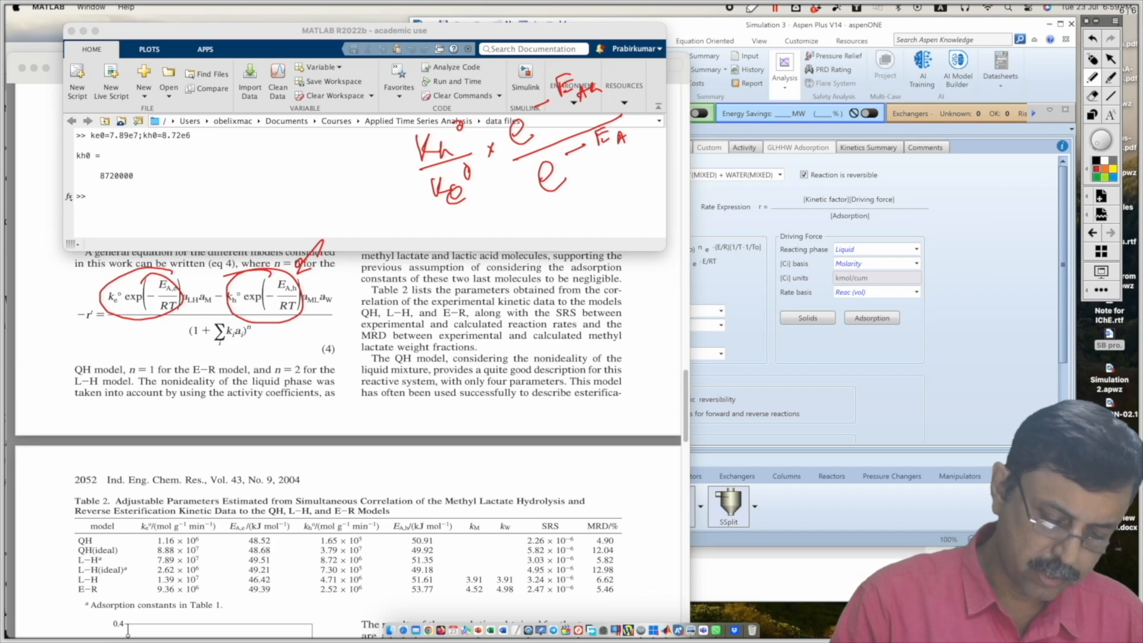
{"action": "mouse_move", "coordinate": [412, 115]}
{"action": "left_mouse_down"}
{"action": "mouse_move", "coordinate": [389, 140]}
{"action": "mouse_move", "coordinate": [489, 225]}
{"action": "left_mouse_up"}
{"action": "left_click_drag", "start_coordinate": [600, 52], "coordinate": [628, 192]}
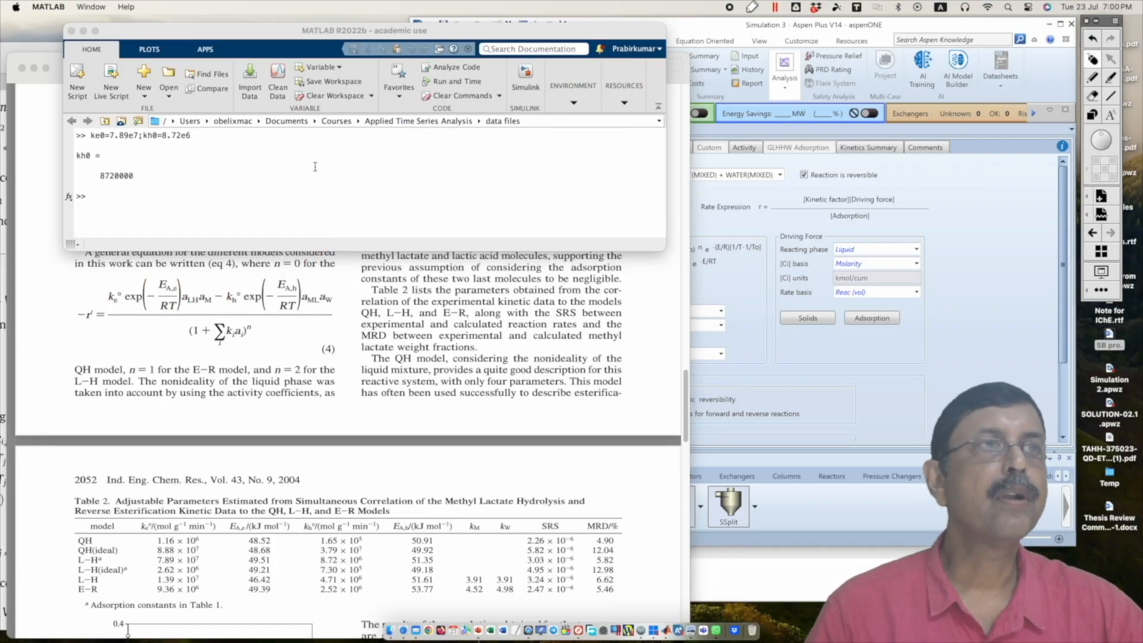
Step: Calculate the driving-force coefficient in MATLAB with exp(-51.35)/exp(-49.51)*kh0/ke0
{"action": "left_click", "coordinate": [200, 207]}
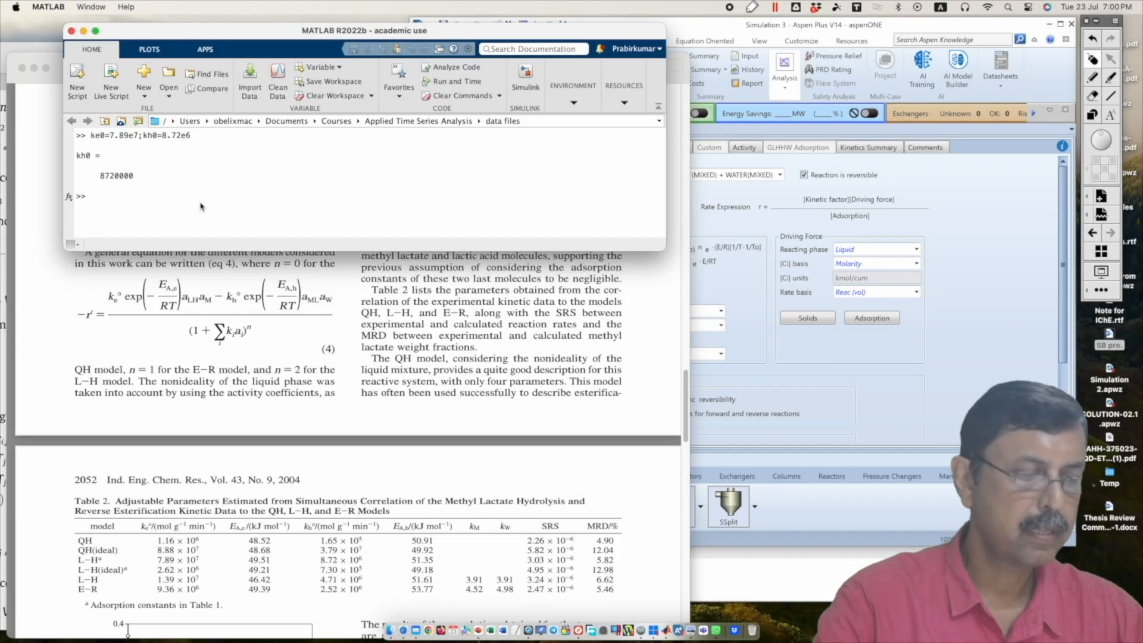
{"action": "type", "text": "exp("}
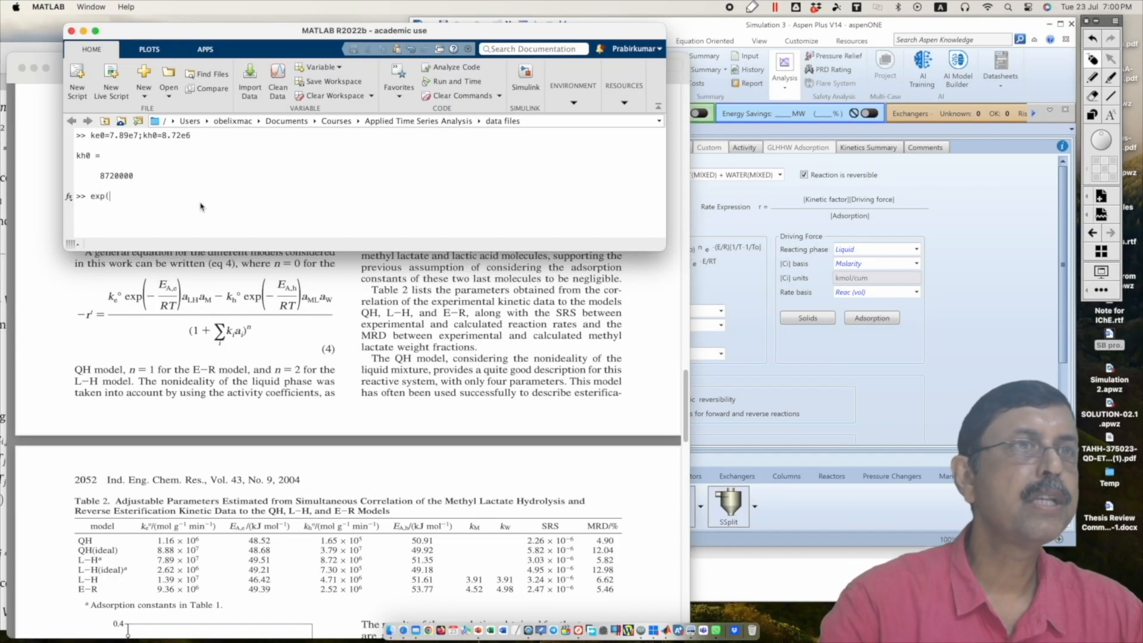
{"action": "type", "text": "-51.35"}
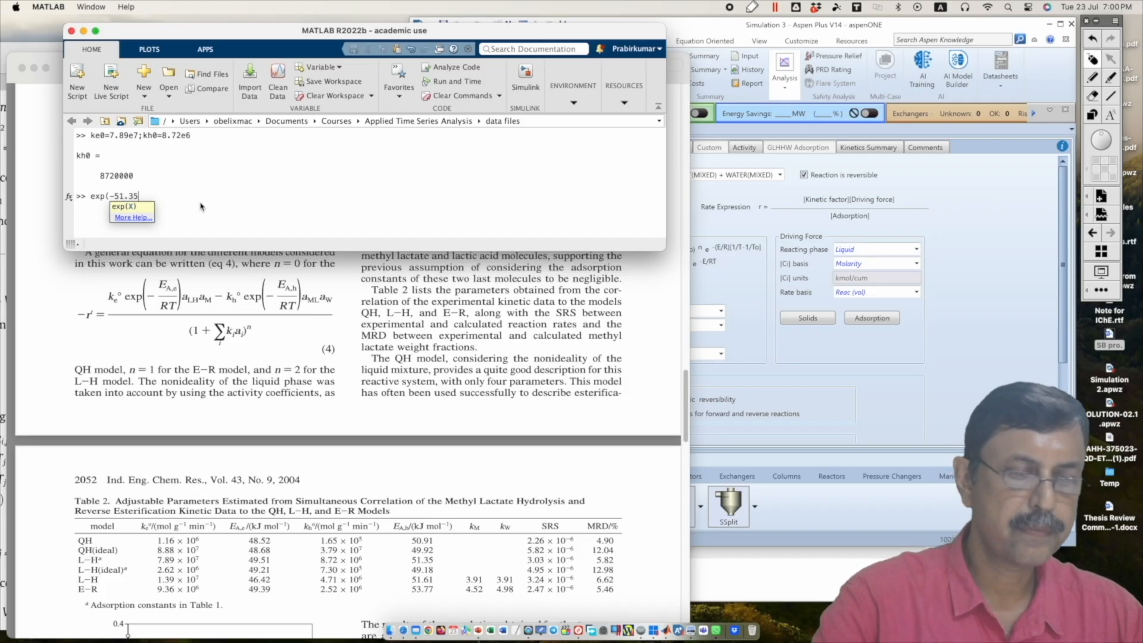
{"action": "type", "text": ")/exp("}
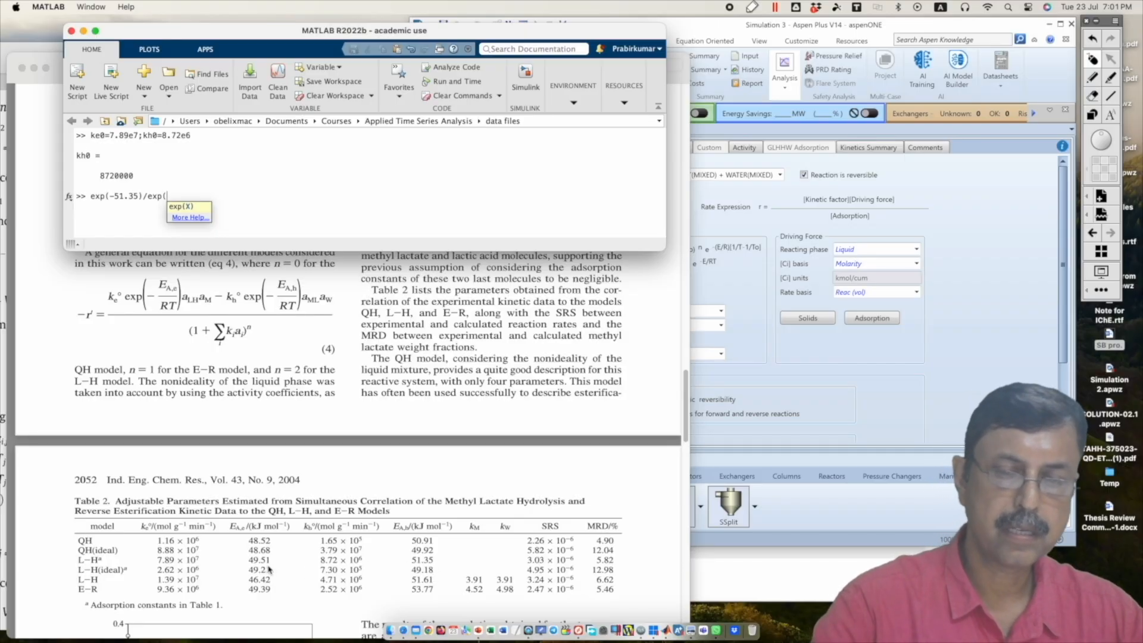
{"action": "type", "text": "49.51"}
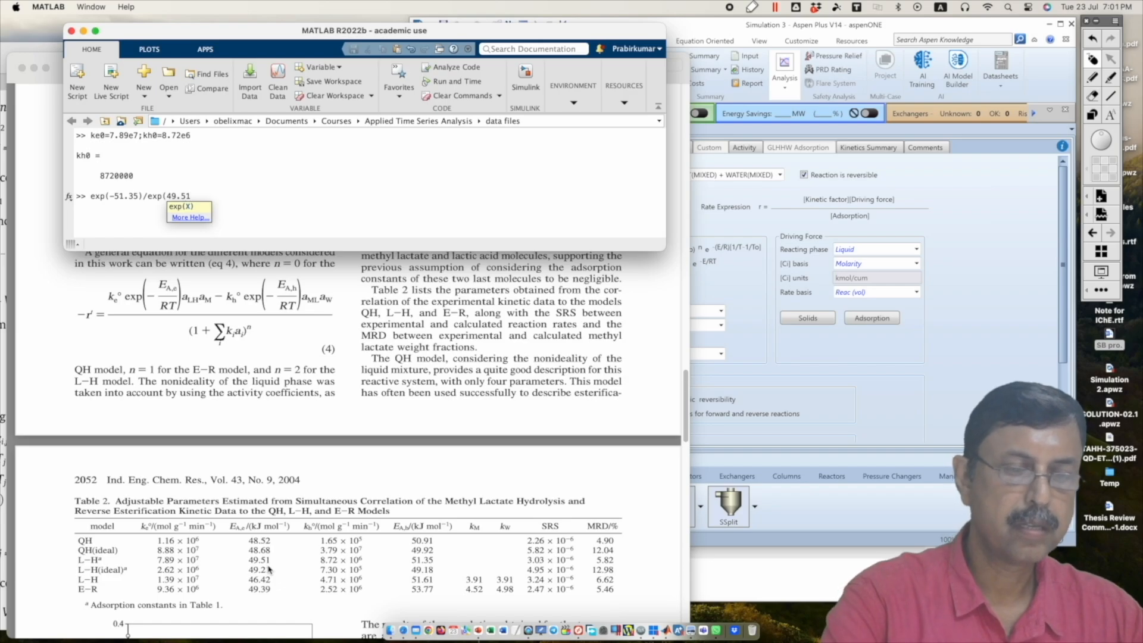
{"action": "type", "text": ")"}
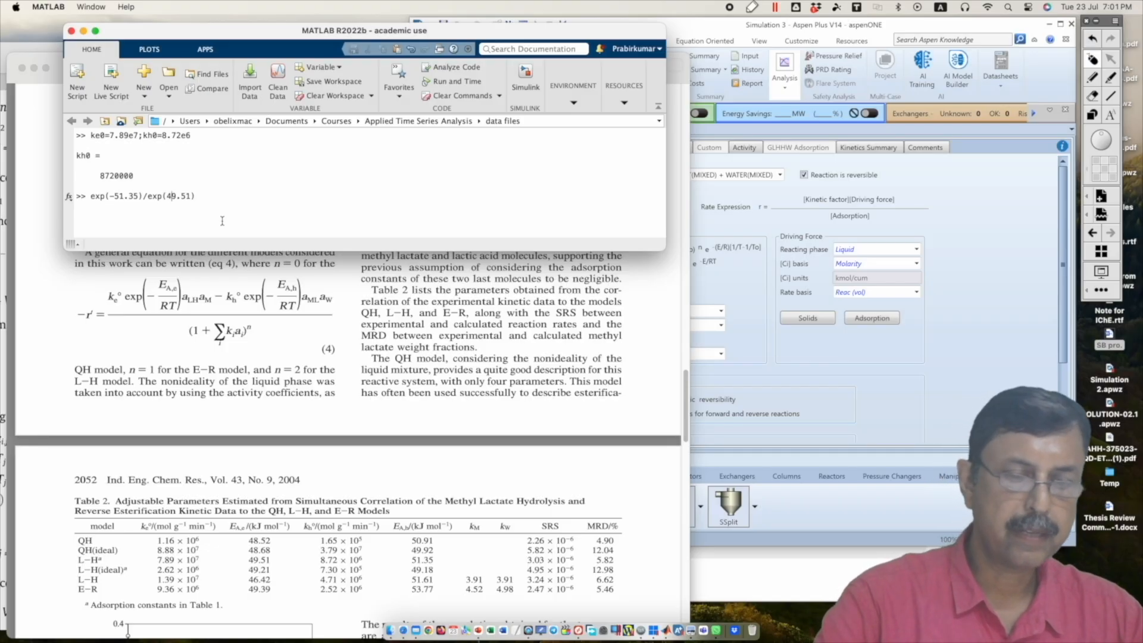
{"action": "key", "text": "Left"}
{"action": "key", "text": "Left"}
{"action": "key", "text": "Left"}
{"action": "key", "text": "Left"}
{"action": "key", "text": "Left"}
{"action": "key", "text": "Left"}
{"action": "type", "text": "-"}
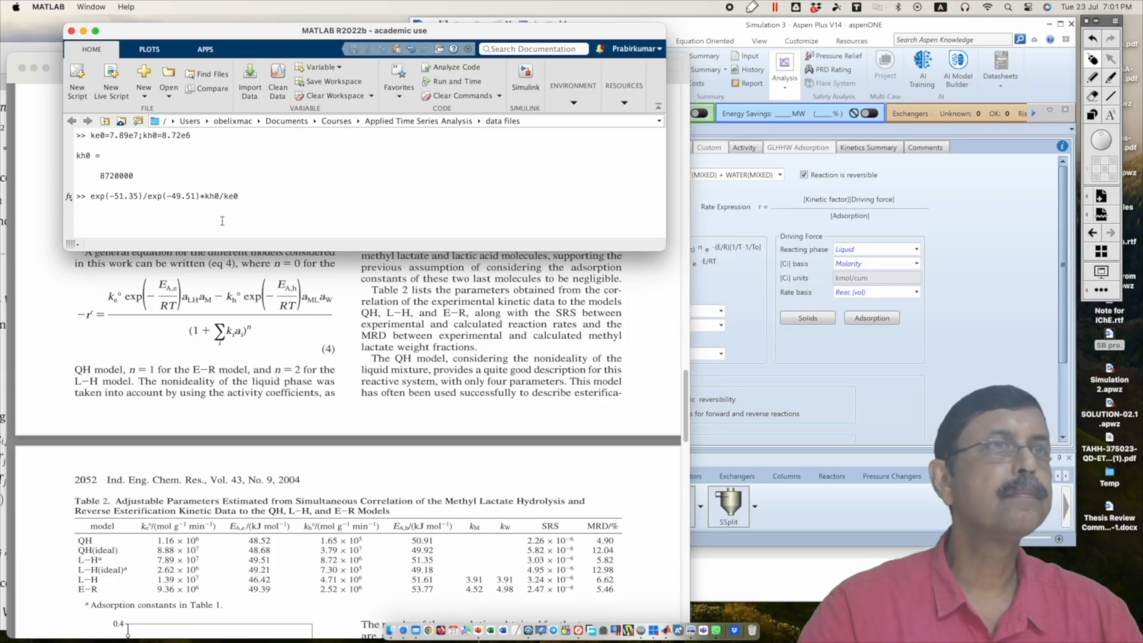
{"action": "key", "text": "Return"}
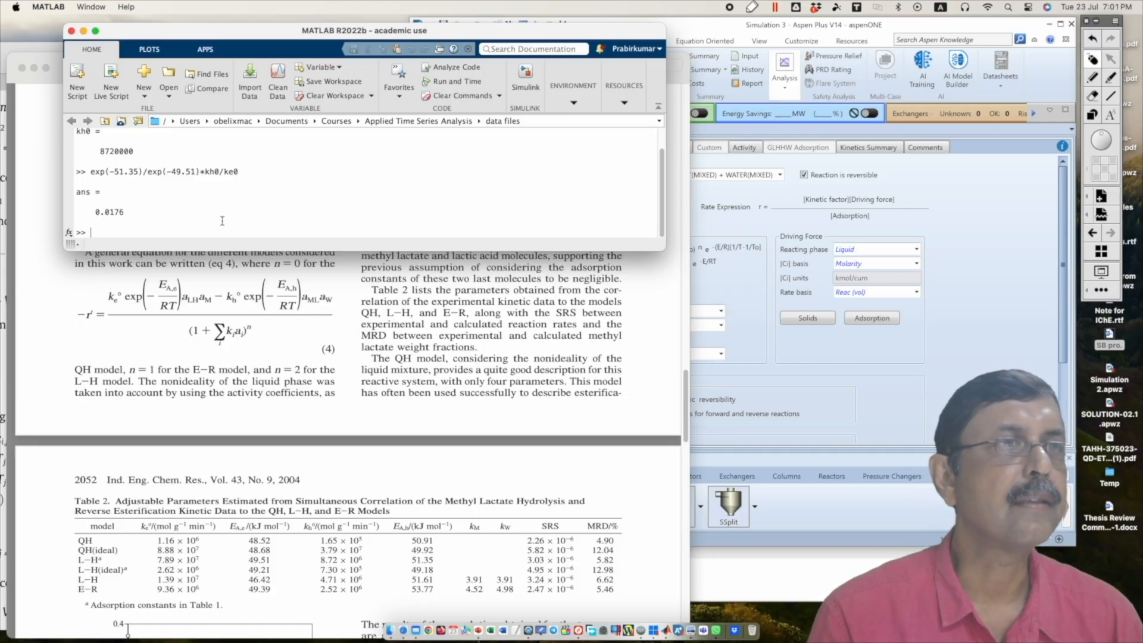
Step: Draw a red arrow from equation (4) to the MATLAB window and handwrite the forward kinetic factor ke0·e^(-E/RT) there
{"action": "left_click", "coordinate": [1093, 78]}
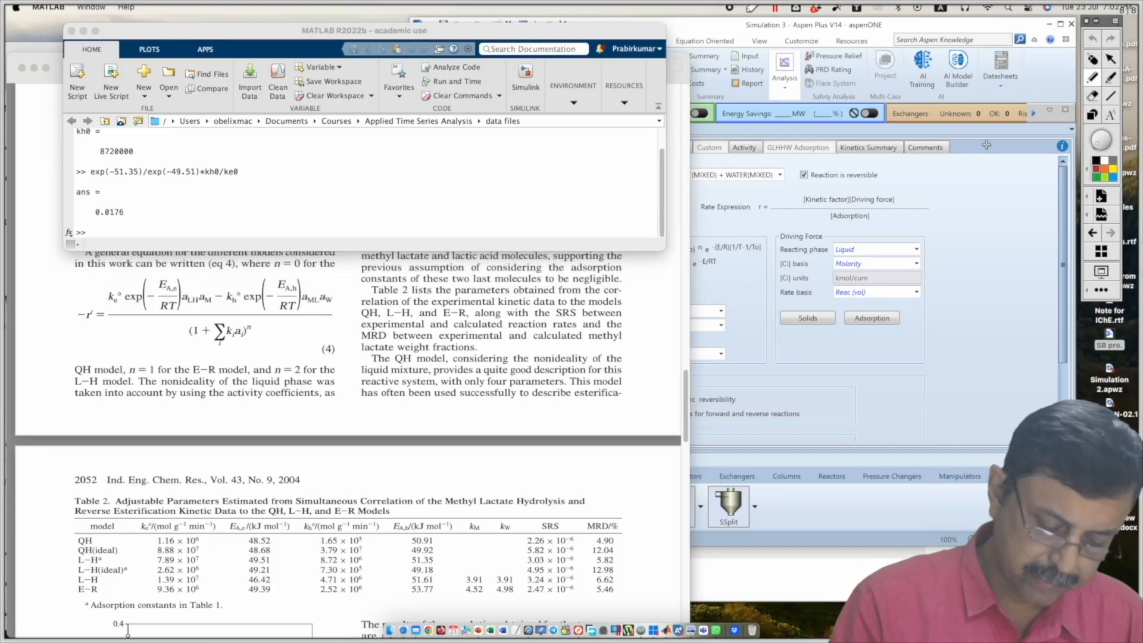
{"action": "left_click_drag", "start_coordinate": [322, 326], "coordinate": [395, 241]}
{"action": "mouse_move", "coordinate": [399, 172]}
{"action": "left_mouse_down"}
{"action": "mouse_move", "coordinate": [417, 191]}
{"action": "mouse_move", "coordinate": [443, 180]}
{"action": "mouse_move", "coordinate": [454, 143]}
{"action": "left_mouse_up"}
{"action": "mouse_move", "coordinate": [469, 130]}
{"action": "left_mouse_down"}
{"action": "mouse_move", "coordinate": [462, 141]}
{"action": "mouse_move", "coordinate": [487, 152]}
{"action": "mouse_move", "coordinate": [478, 161]}
{"action": "mouse_move", "coordinate": [489, 153]}
{"action": "mouse_move", "coordinate": [468, 179]}
{"action": "mouse_move", "coordinate": [492, 170]}
{"action": "left_mouse_up"}
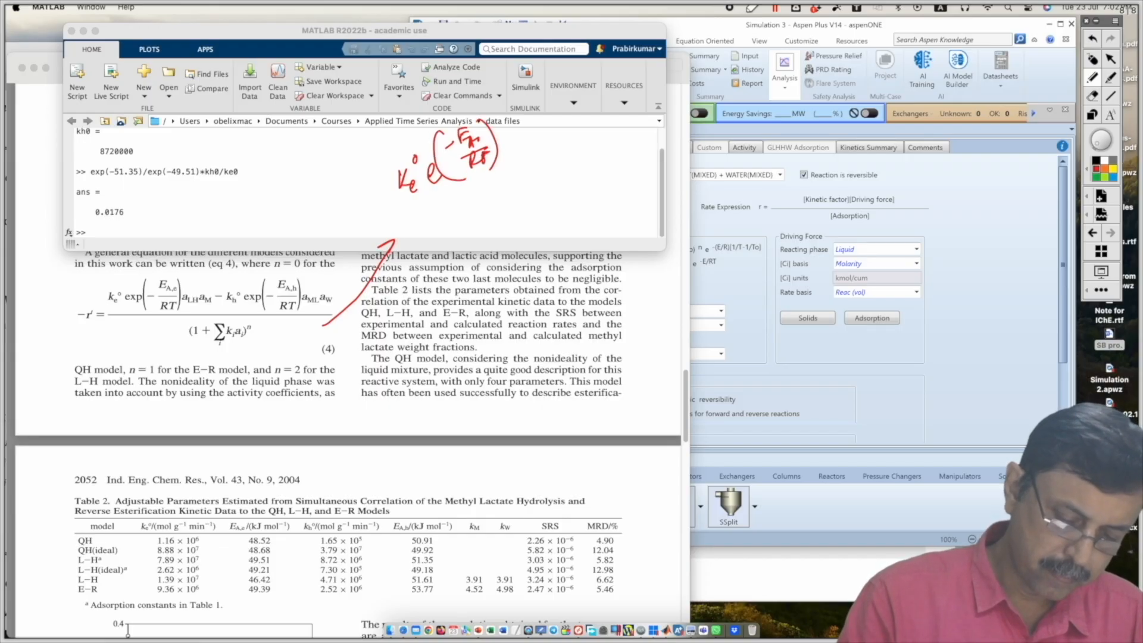
Step: Handwrite the braced driving force as the lactic acid–methanol activity product minus 0.0176 times the methyl lactate–water activity product
{"action": "left_click_drag", "start_coordinate": [520, 120], "coordinate": [521, 210]}
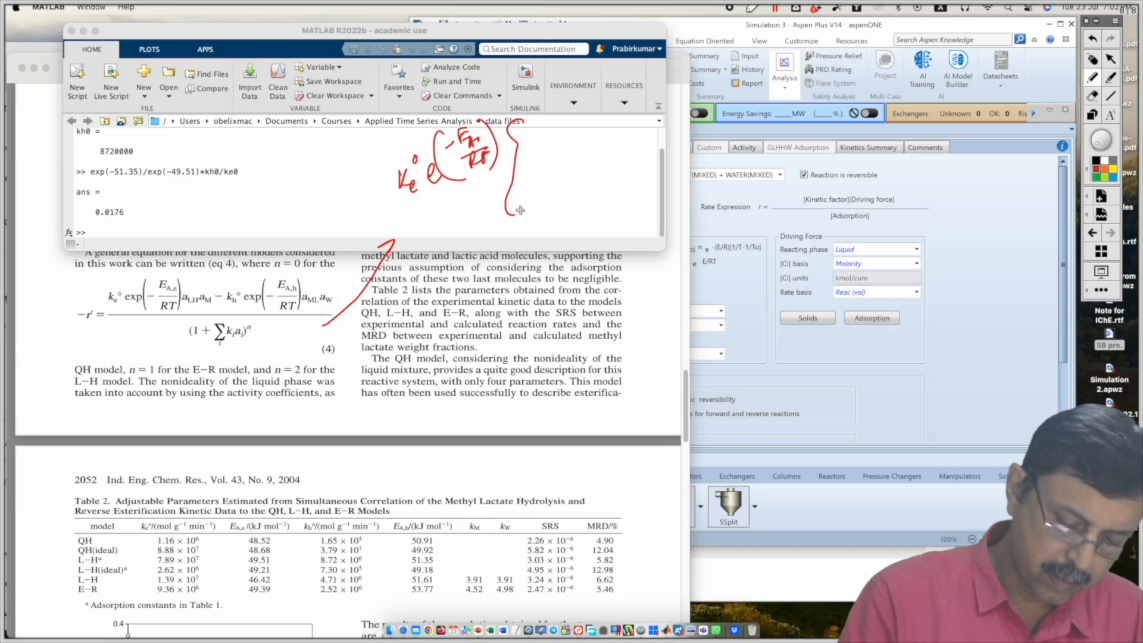
{"action": "mouse_move", "coordinate": [534, 159]}
{"action": "left_mouse_down"}
{"action": "mouse_move", "coordinate": [527, 174]}
{"action": "mouse_move", "coordinate": [553, 186]}
{"action": "mouse_move", "coordinate": [566, 167]}
{"action": "mouse_move", "coordinate": [616, 154]}
{"action": "mouse_move", "coordinate": [627, 163]}
{"action": "mouse_move", "coordinate": [628, 142]}
{"action": "mouse_move", "coordinate": [679, 148]}
{"action": "mouse_move", "coordinate": [808, 115]}
{"action": "left_mouse_up"}
{"action": "left_click", "coordinate": [642, 154]}
{"action": "left_click_drag", "start_coordinate": [800, 75], "coordinate": [808, 146]}
Step: Complete the rewritten rate equation with a fraction bar and the squared, bracketed adsorption term 1 + Σkᵢaᵢ
{"action": "left_click_drag", "start_coordinate": [429, 231], "coordinate": [851, 132]}
{"action": "left_click_drag", "start_coordinate": [527, 236], "coordinate": [526, 262]}
{"action": "left_click_drag", "start_coordinate": [532, 263], "coordinate": [539, 271]}
{"action": "left_click_drag", "start_coordinate": [557, 258], "coordinate": [561, 235]}
{"action": "mouse_move", "coordinate": [548, 244]}
{"action": "left_mouse_down"}
{"action": "mouse_move", "coordinate": [622, 209]}
{"action": "mouse_move", "coordinate": [633, 243]}
{"action": "mouse_move", "coordinate": [701, 221]}
{"action": "left_mouse_up"}
{"action": "left_click_drag", "start_coordinate": [513, 219], "coordinate": [539, 296]}
{"action": "mouse_move", "coordinate": [724, 173]}
{"action": "left_mouse_down"}
{"action": "mouse_move", "coordinate": [740, 215]}
{"action": "mouse_move", "coordinate": [710, 255]}
{"action": "left_mouse_up"}
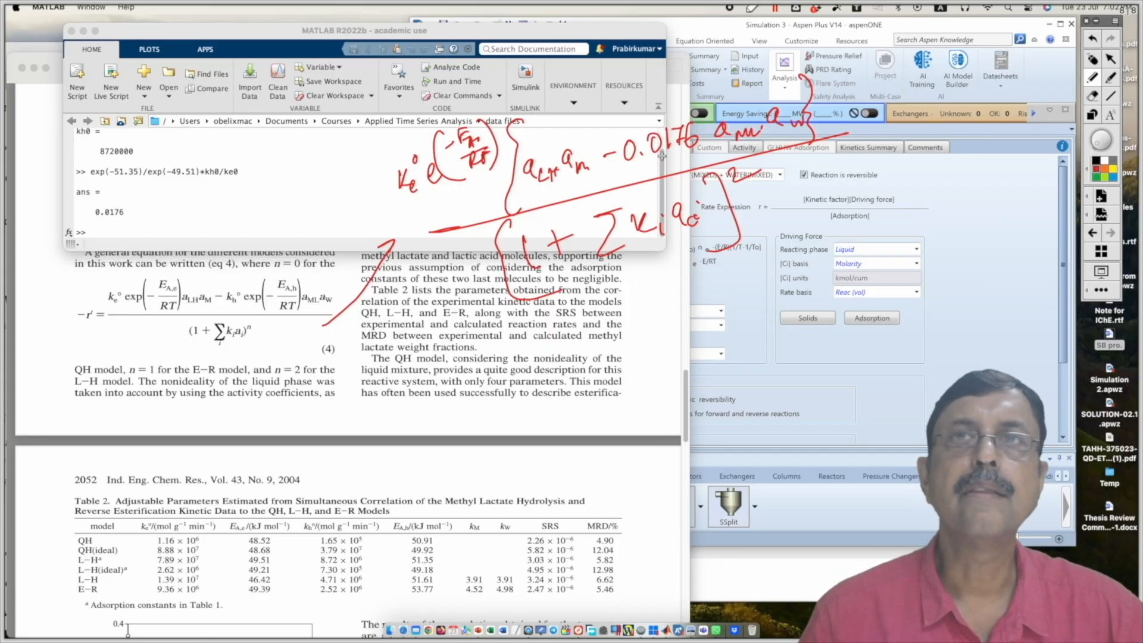
Step: Clear the handwritten annotations and bring Aspen Plus with the R-1 kinetic form to the front, beside the paper and MATLAB
{"action": "left_click", "coordinate": [1093, 60]}
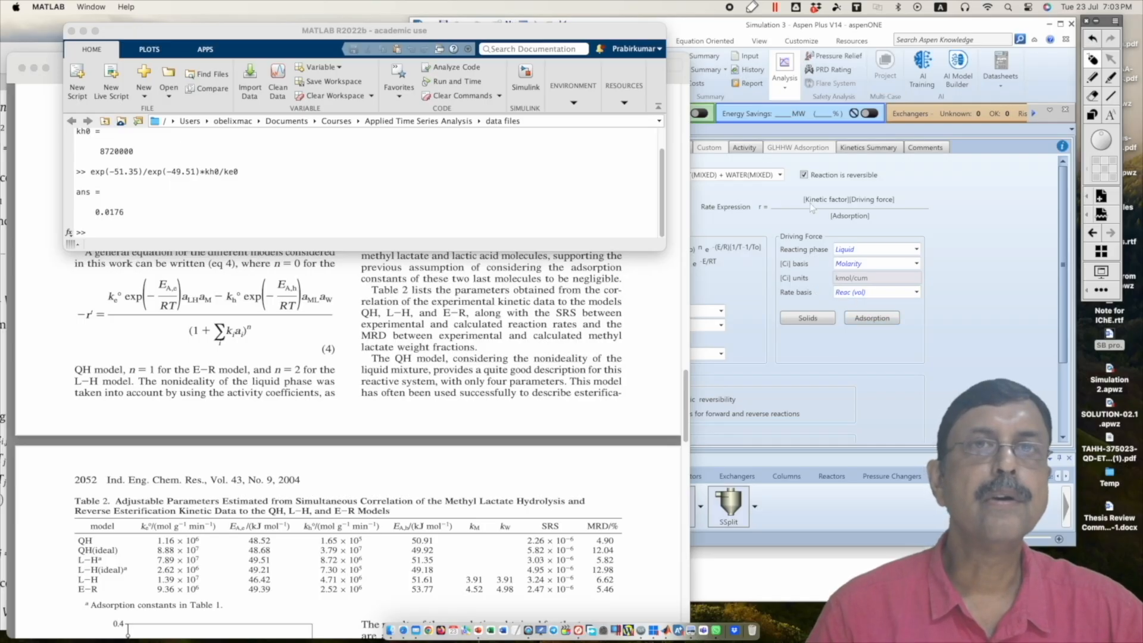
{"action": "left_click", "coordinate": [869, 202]}
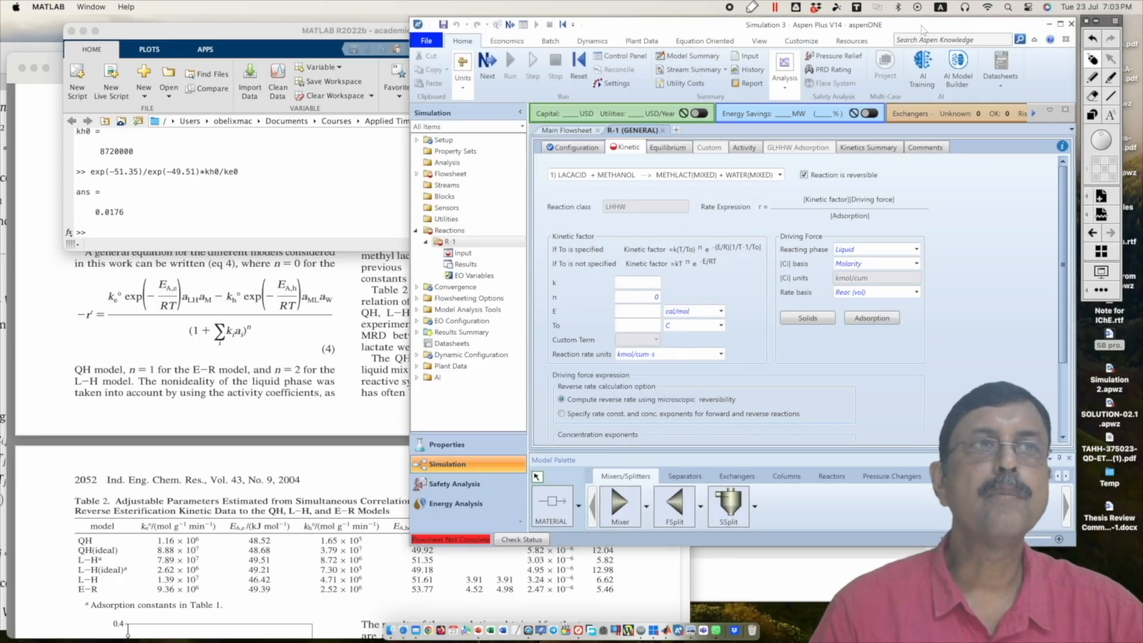
{"action": "left_click_drag", "start_coordinate": [923, 30], "coordinate": [874, 22]}
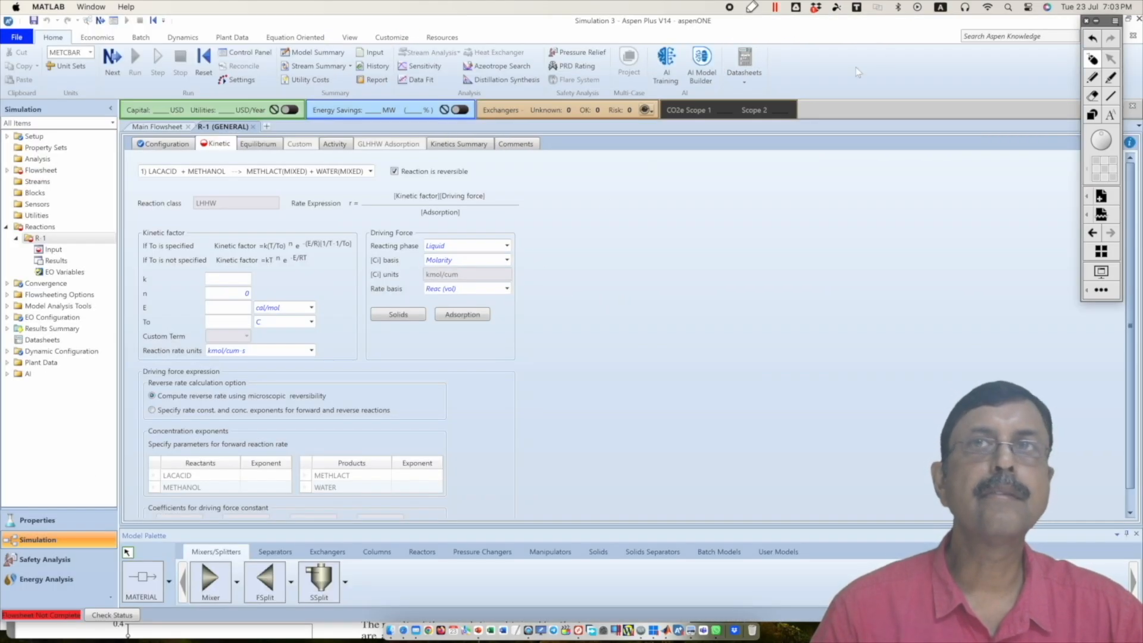
{"action": "left_click", "coordinate": [1129, 18]}
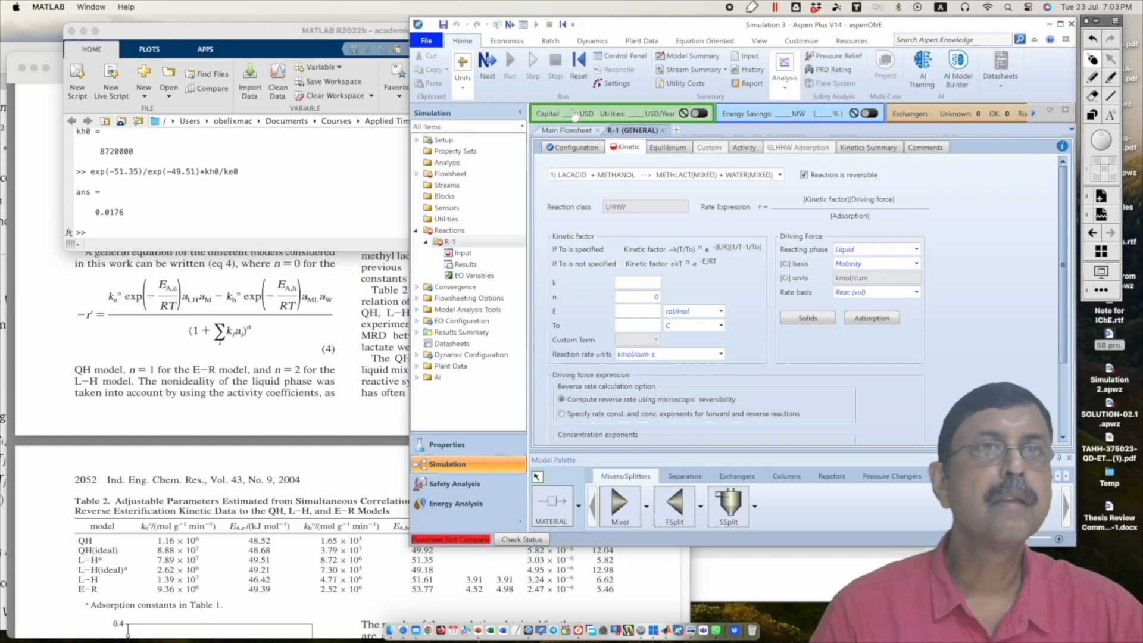
Step: Set the kinetic factor's pre-exponential constant k to 7.89e7 for the lactic acid–methanol reaction
{"action": "left_click", "coordinate": [653, 284]}
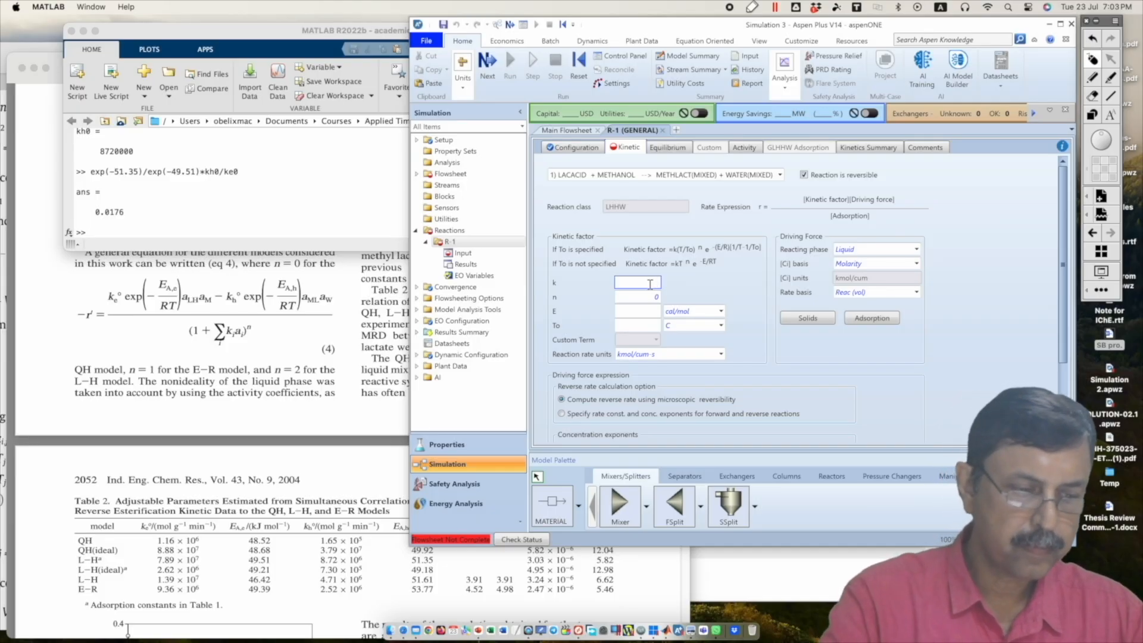
{"action": "type", "text": "7.8"}
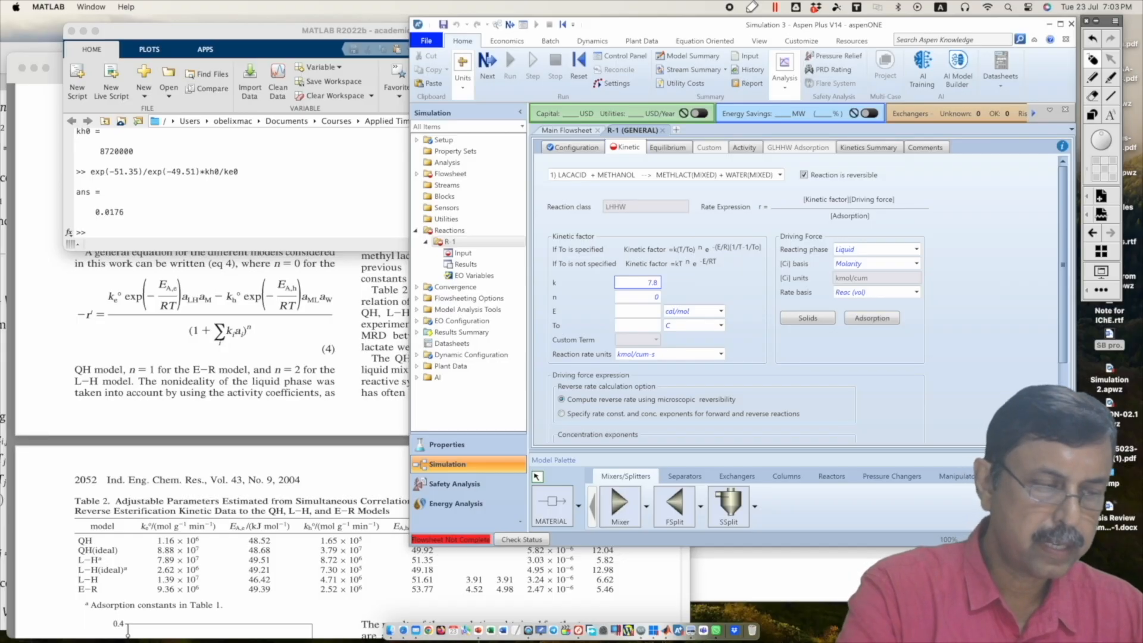
{"action": "type", "text": "9e7"}
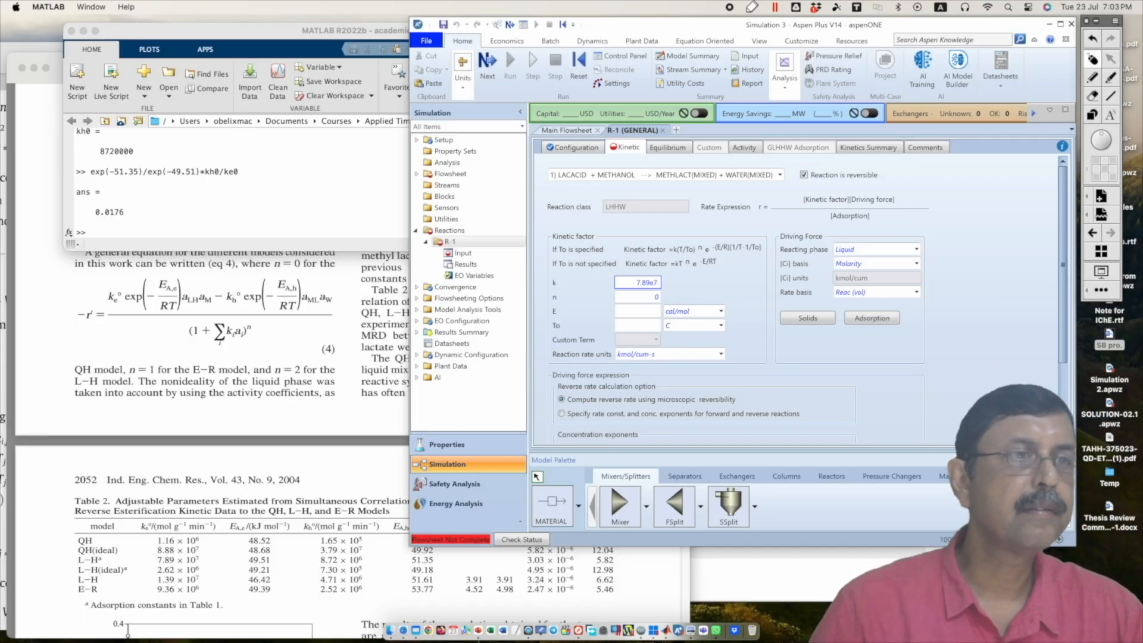
Step: Set the forward activation energy E to 49.51 kJ/mol
{"action": "left_click", "coordinate": [640, 310]}
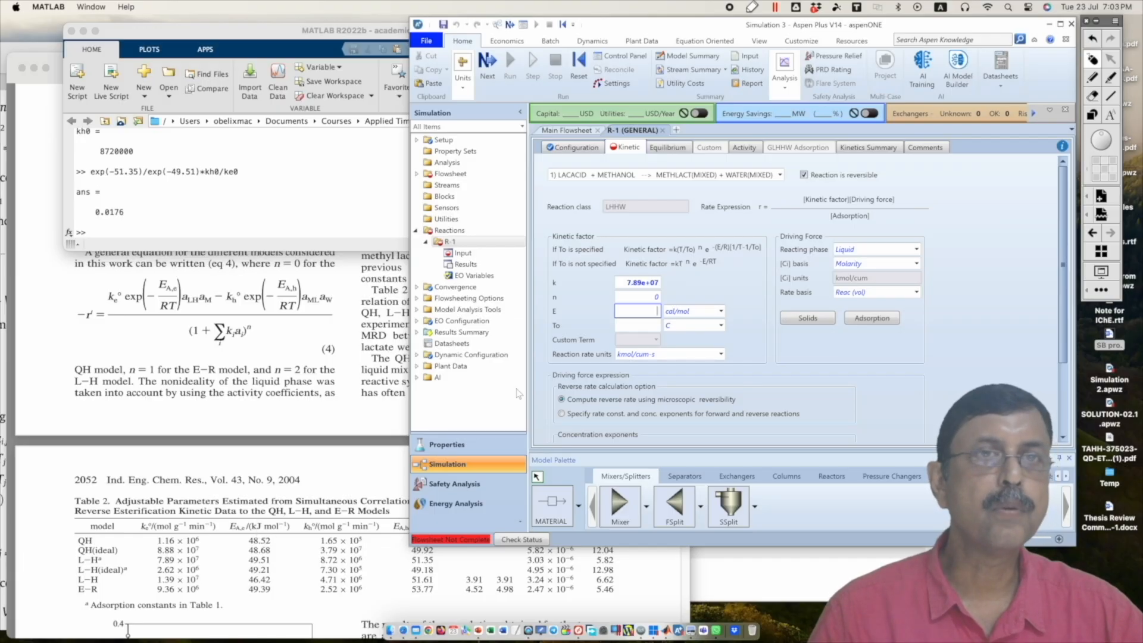
{"action": "type", "text": "49"}
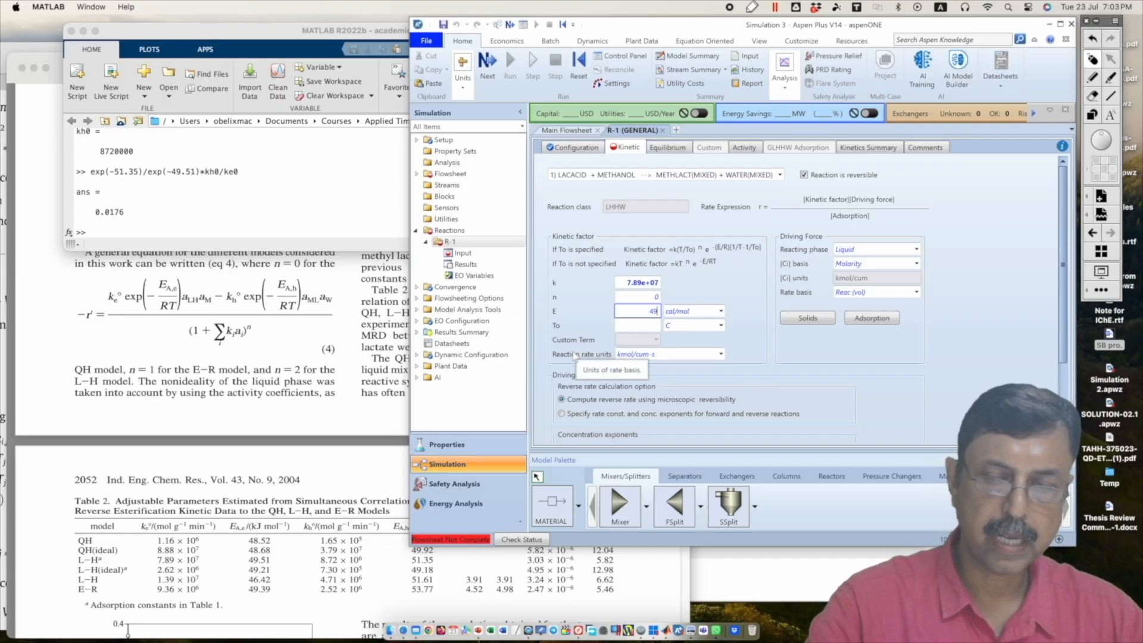
{"action": "type", "text": ".351"}
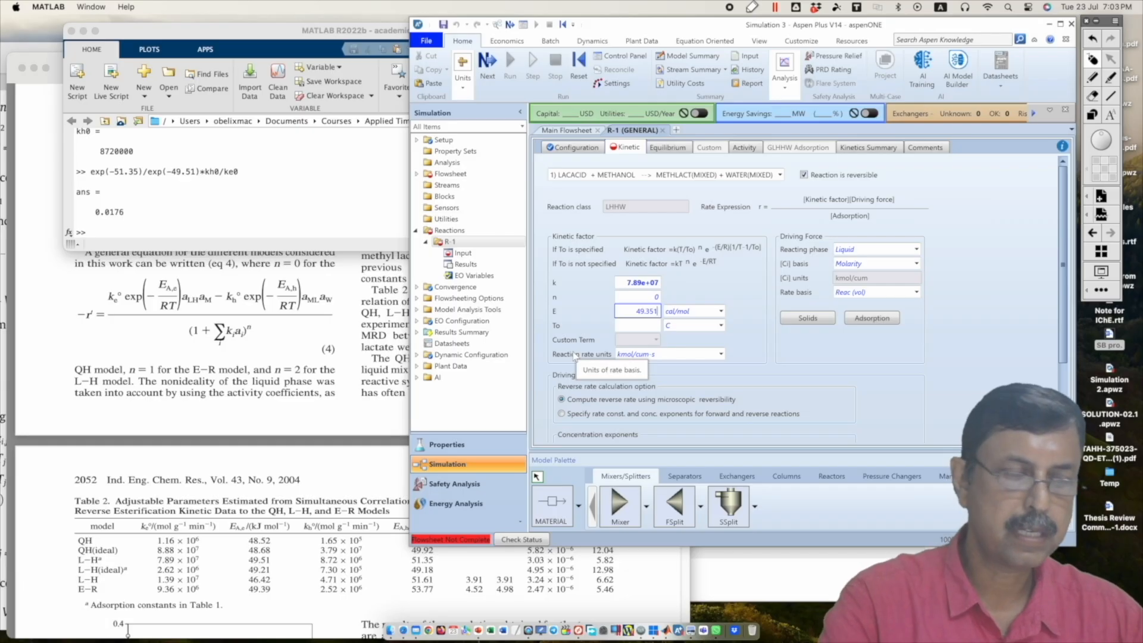
{"action": "key", "text": "BackSpace"}
{"action": "key", "text": "BackSpace"}
{"action": "key", "text": "BackSpace"}
{"action": "type", "text": "51"}
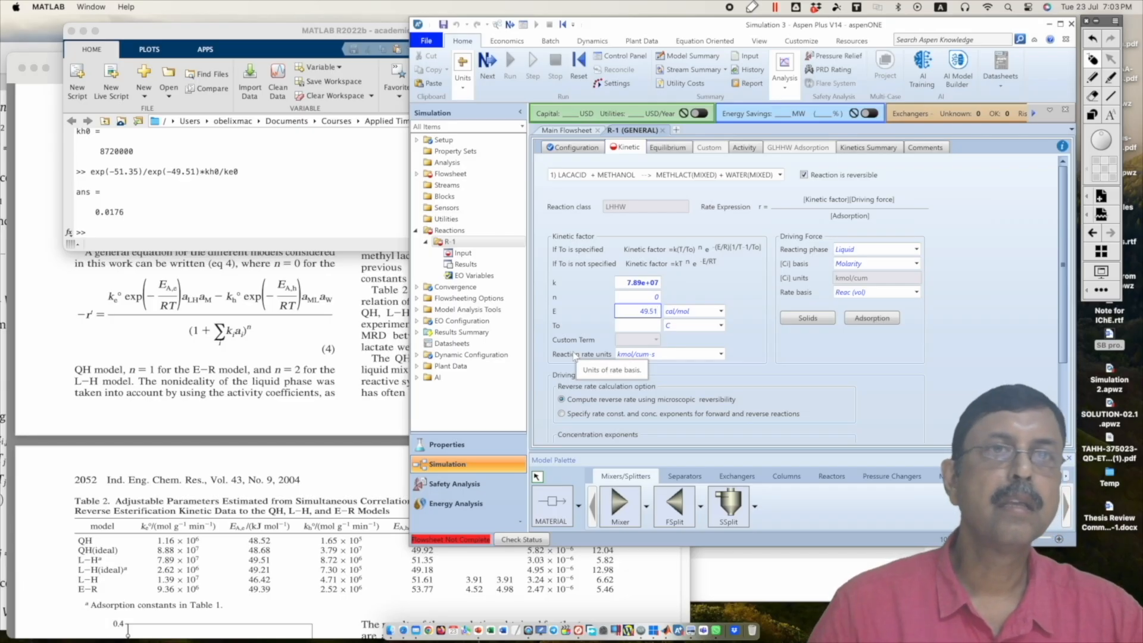
{"action": "left_click", "coordinate": [721, 311]}
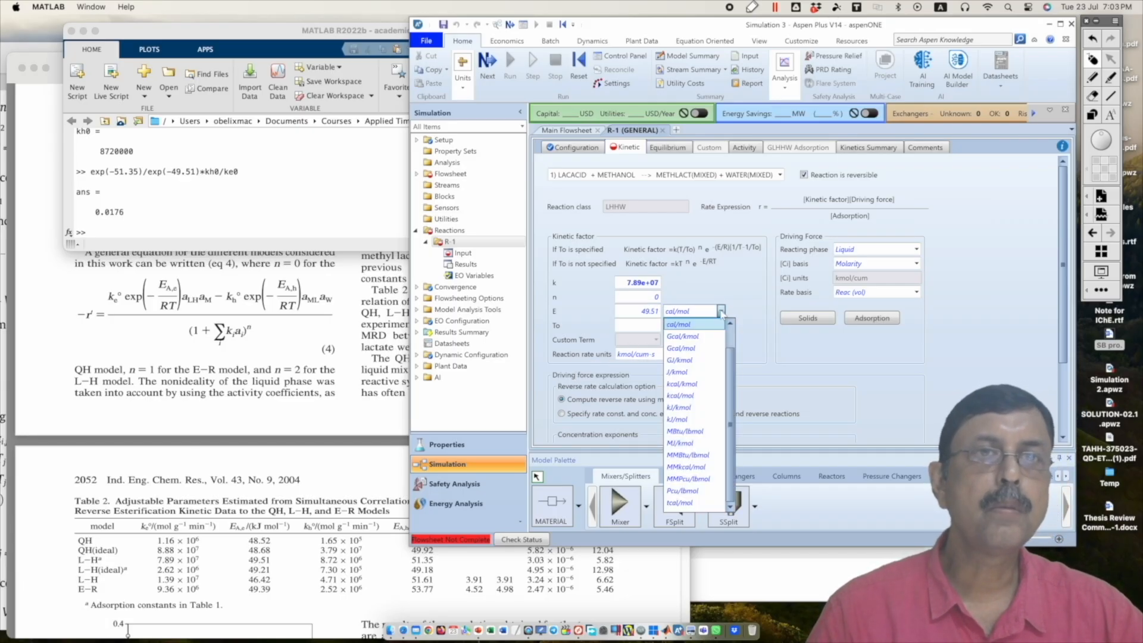
{"action": "left_click", "coordinate": [688, 420]}
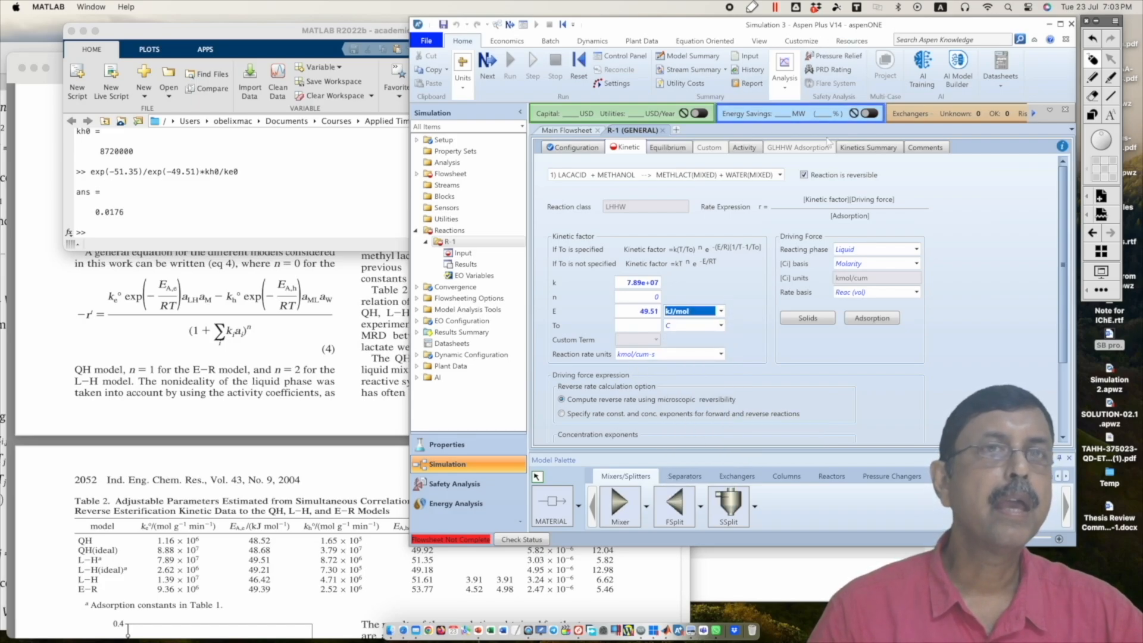
Step: Set the driving force's [Ci] basis to Mole gamma
{"action": "mouse_move", "coordinate": [715, 24]}
{"action": "left_mouse_down"}
{"action": "mouse_move", "coordinate": [533, 26]}
{"action": "mouse_move", "coordinate": [733, 31]}
{"action": "left_mouse_up"}
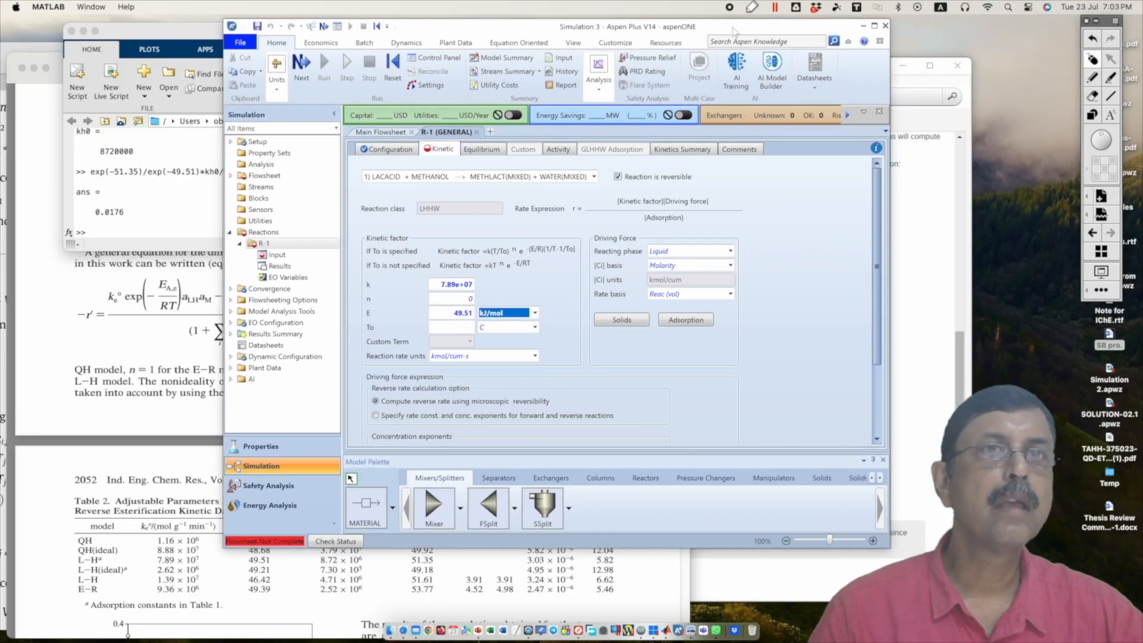
{"action": "left_click", "coordinate": [731, 265]}
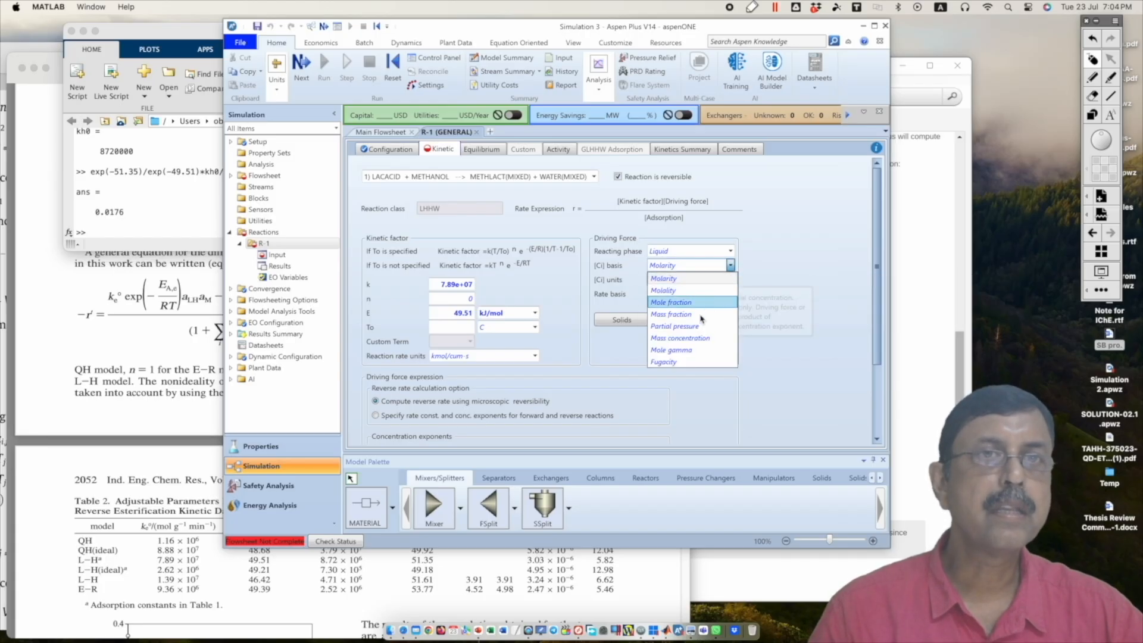
{"action": "left_click", "coordinate": [695, 351]}
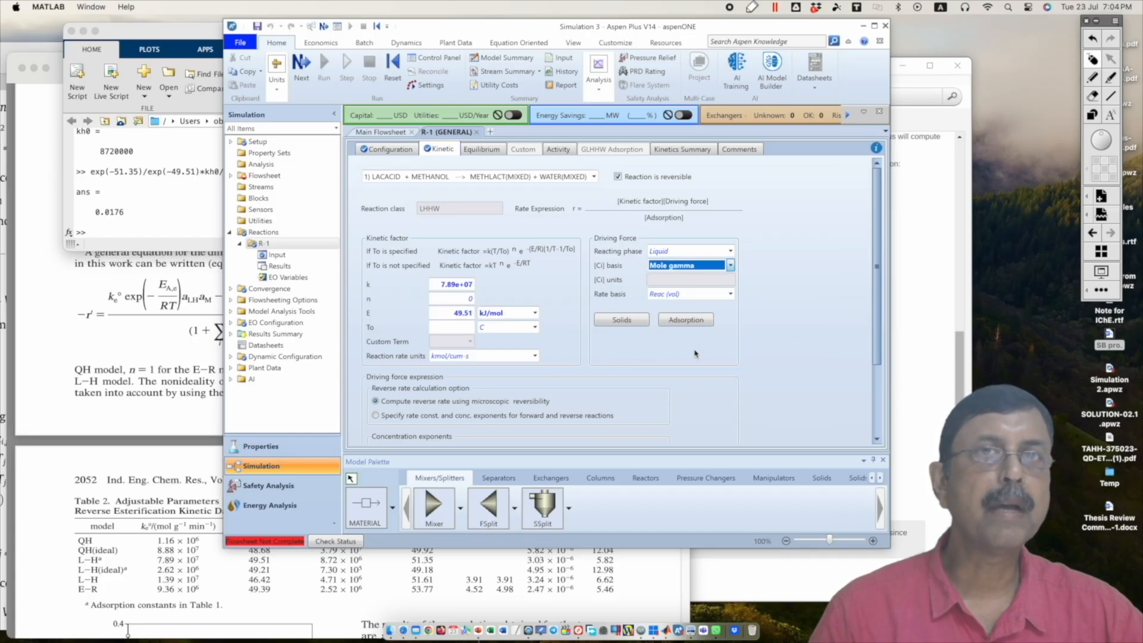
Step: Check the mole gamma definition in the Aspen Plus help and the activity definition in the journal paper's quasi-homogeneous kinetic model
{"action": "key", "text": "F1"}
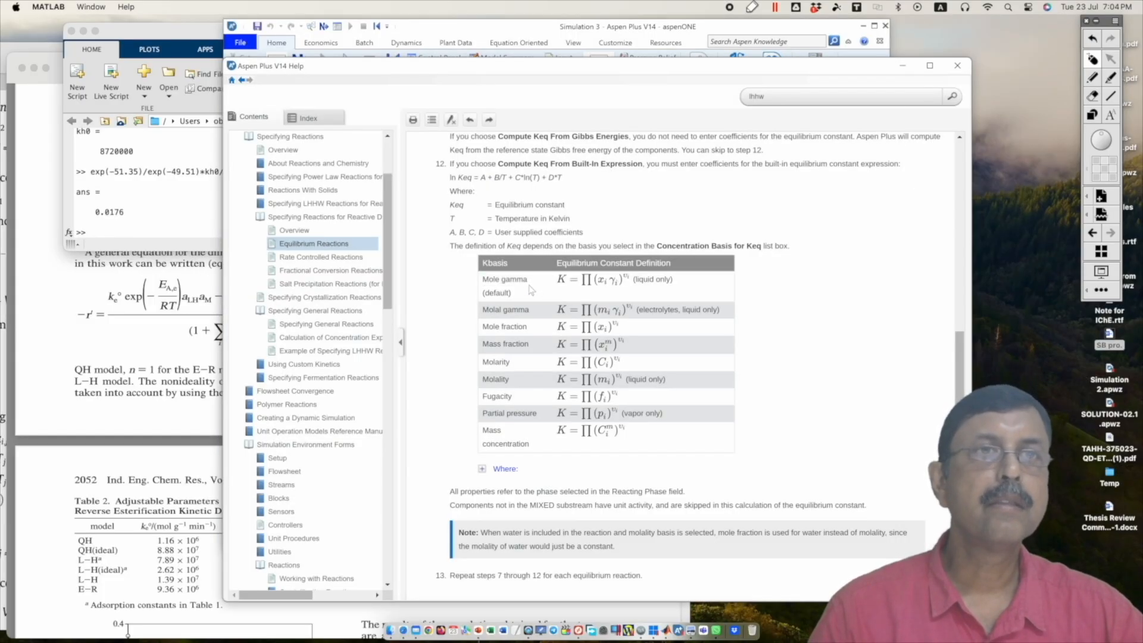
{"action": "left_click", "coordinate": [197, 443]}
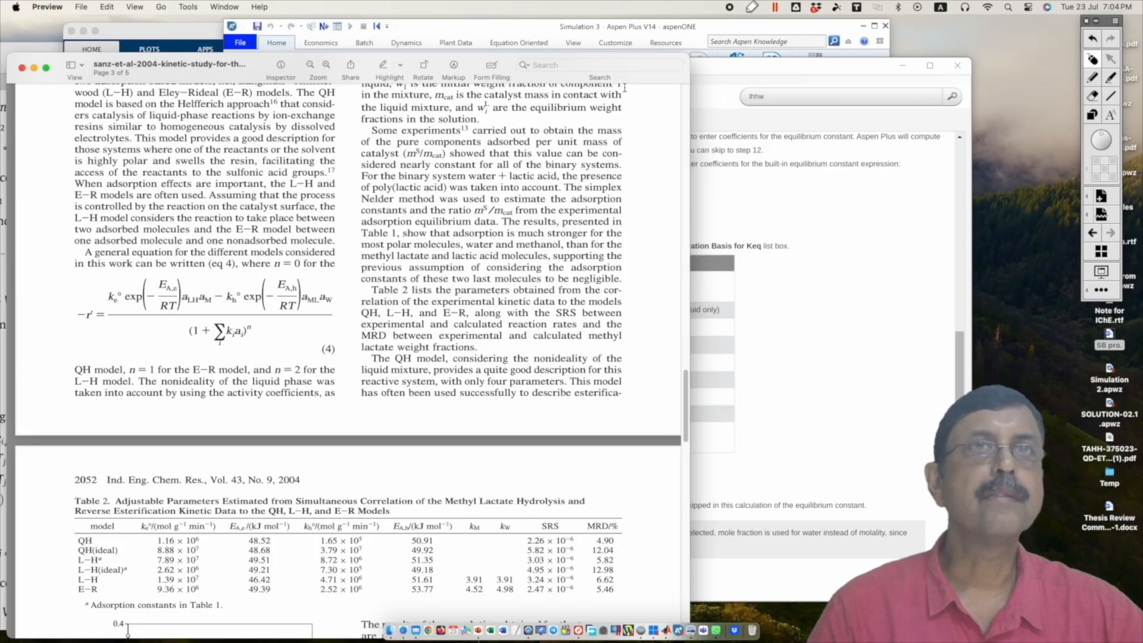
{"action": "left_click", "coordinate": [10, 51]}
{"action": "left_click", "coordinate": [497, 255]}
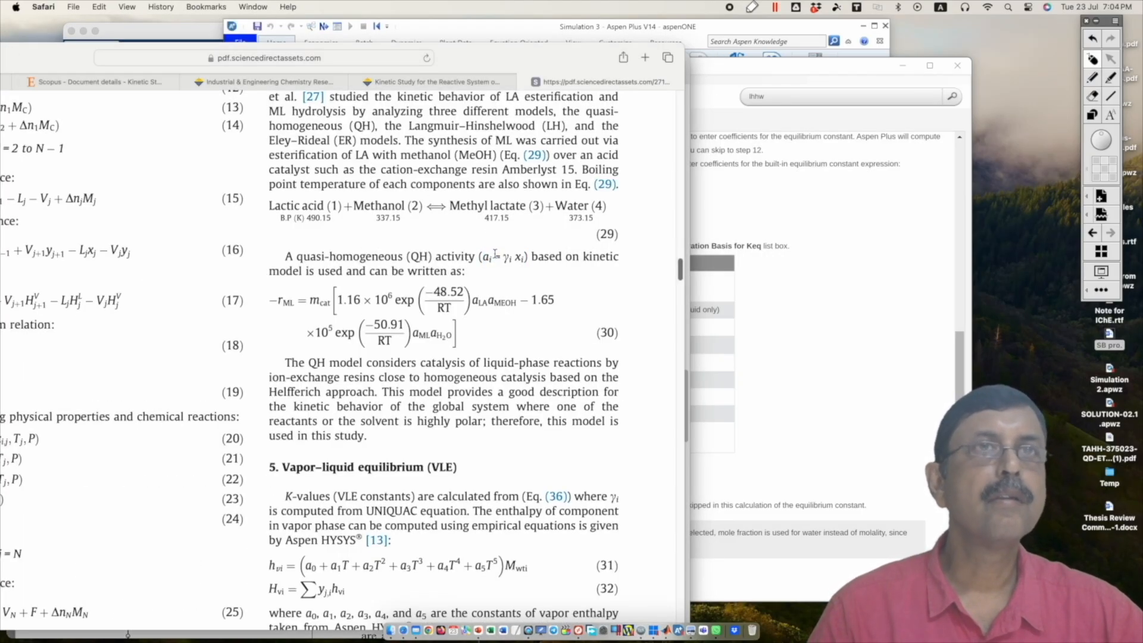
Step: Return to Aspen Plus and choose to specify rate constants and concentration exponents for forward and reverse reactions
{"action": "left_click", "coordinate": [710, 30]}
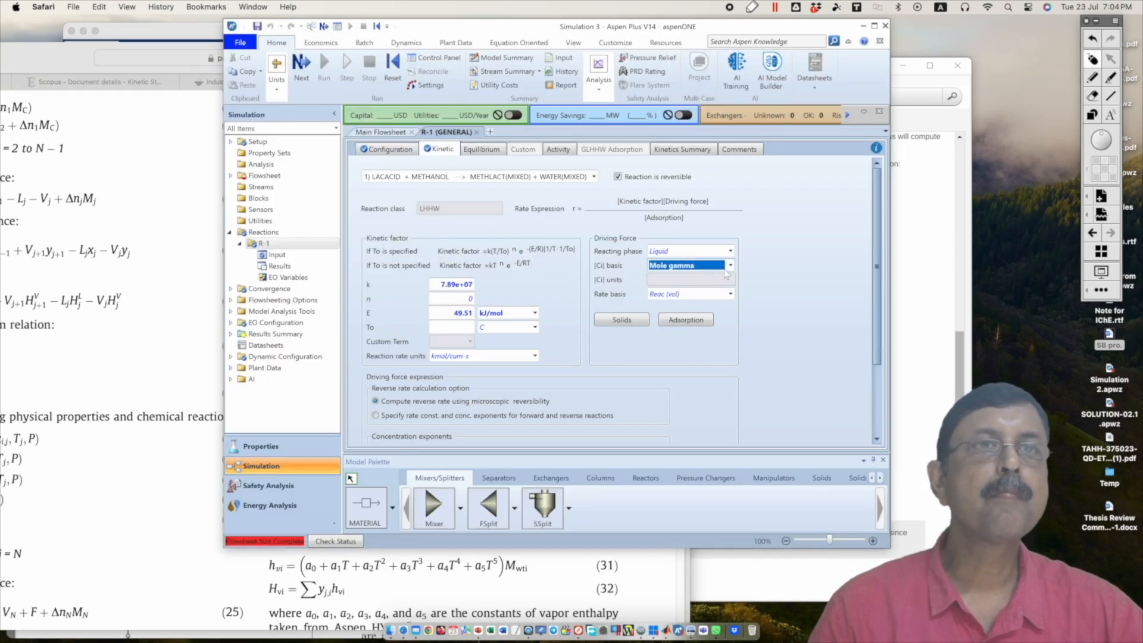
{"action": "scroll", "coordinate": [726, 273], "scroll_direction": "down", "scroll_amount": 3}
{"action": "scroll", "coordinate": [725, 276], "scroll_direction": "down", "scroll_amount": 1}
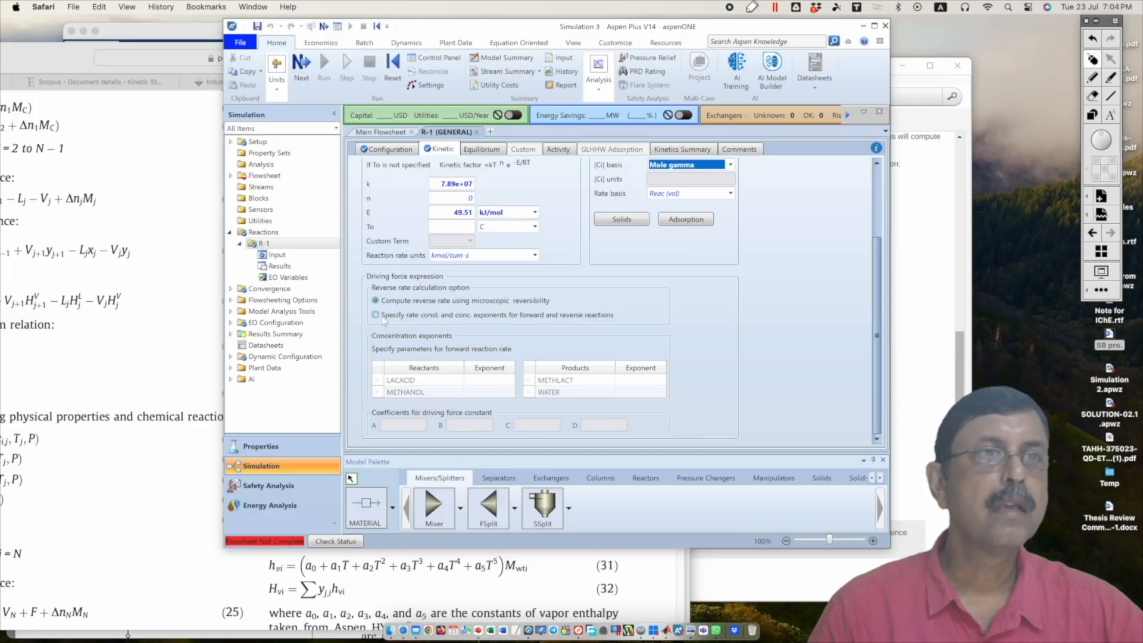
{"action": "left_click", "coordinate": [433, 315]}
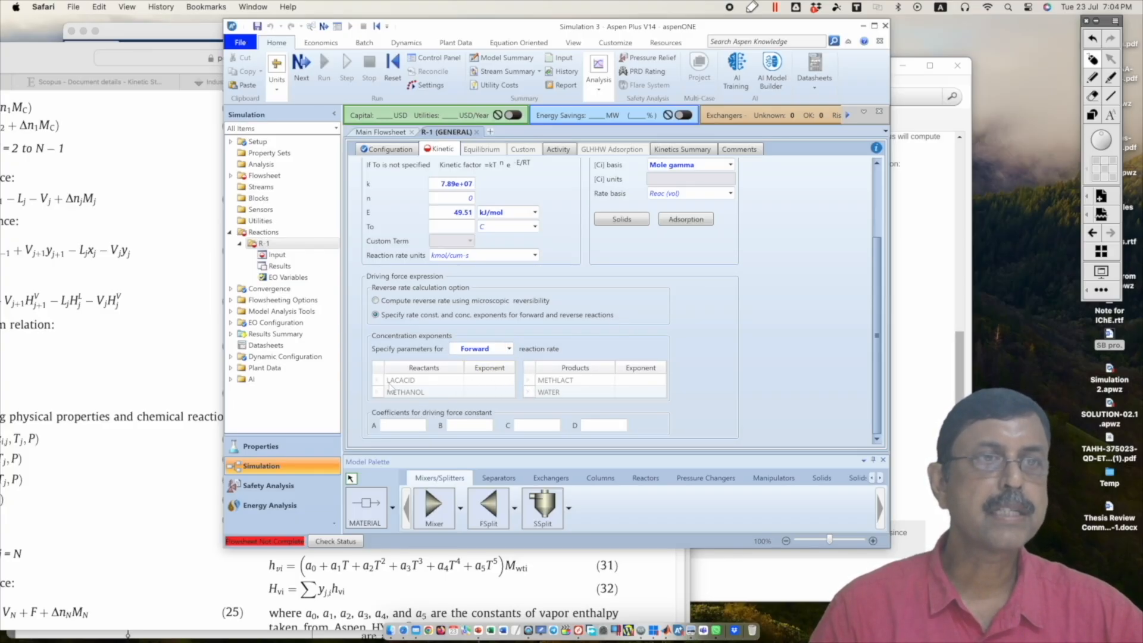
Step: Set the forward reaction's concentration exponents to 1 for both LACACID and METHANOL
{"action": "left_click", "coordinate": [504, 383]}
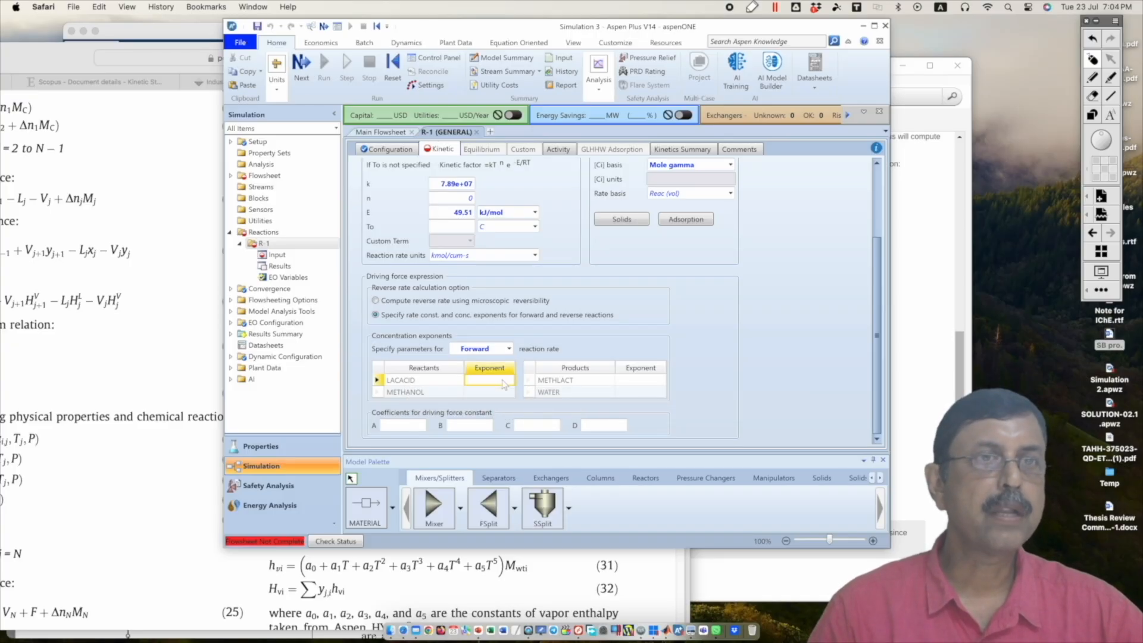
{"action": "type", "text": "1"}
{"action": "key", "text": "Return"}
{"action": "type", "text": "1"}
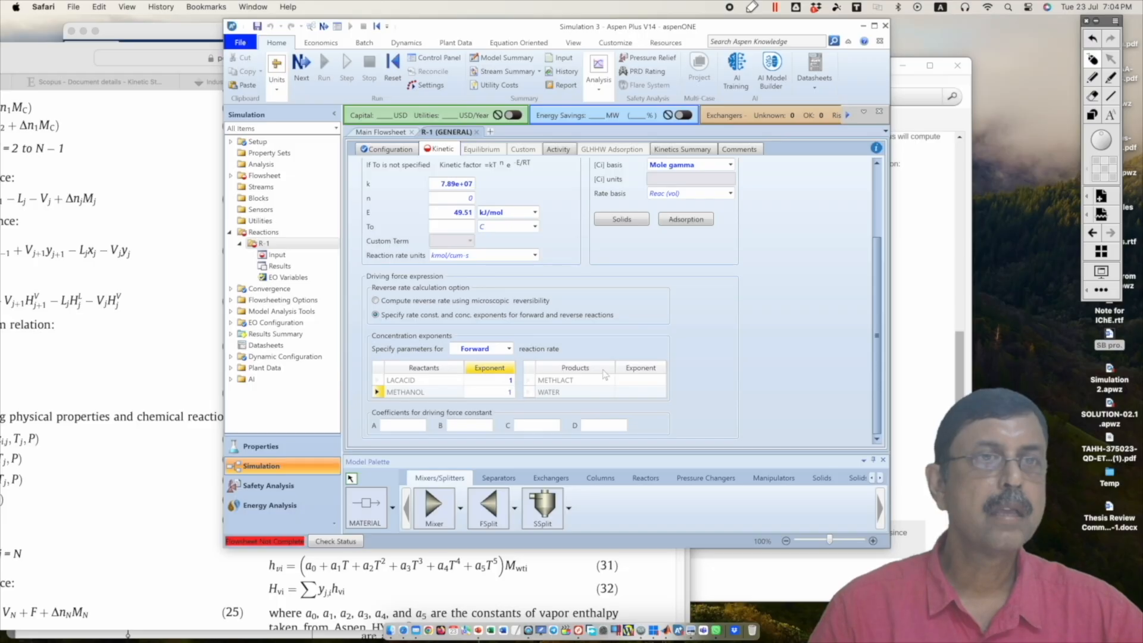
{"action": "key", "text": "Return"}
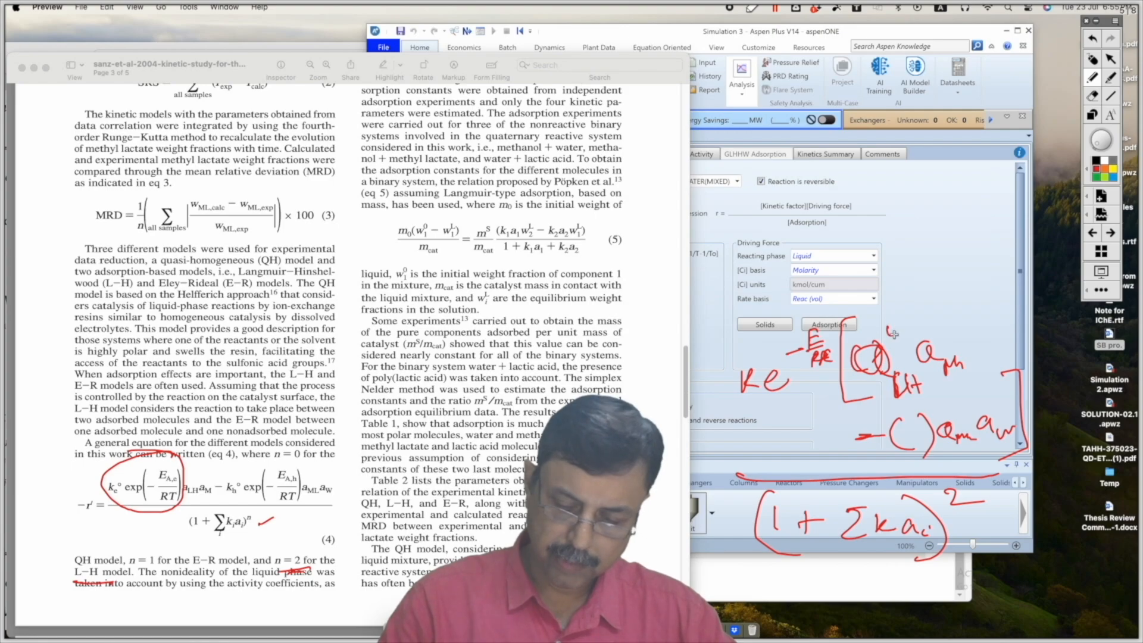
Step: Handwrite an exponent of 1 above each activity term in the annotated driving force expression
{"action": "left_click_drag", "start_coordinate": [892, 327], "coordinate": [944, 335]}
{"action": "left_click_drag", "start_coordinate": [951, 326], "coordinate": [898, 328]}
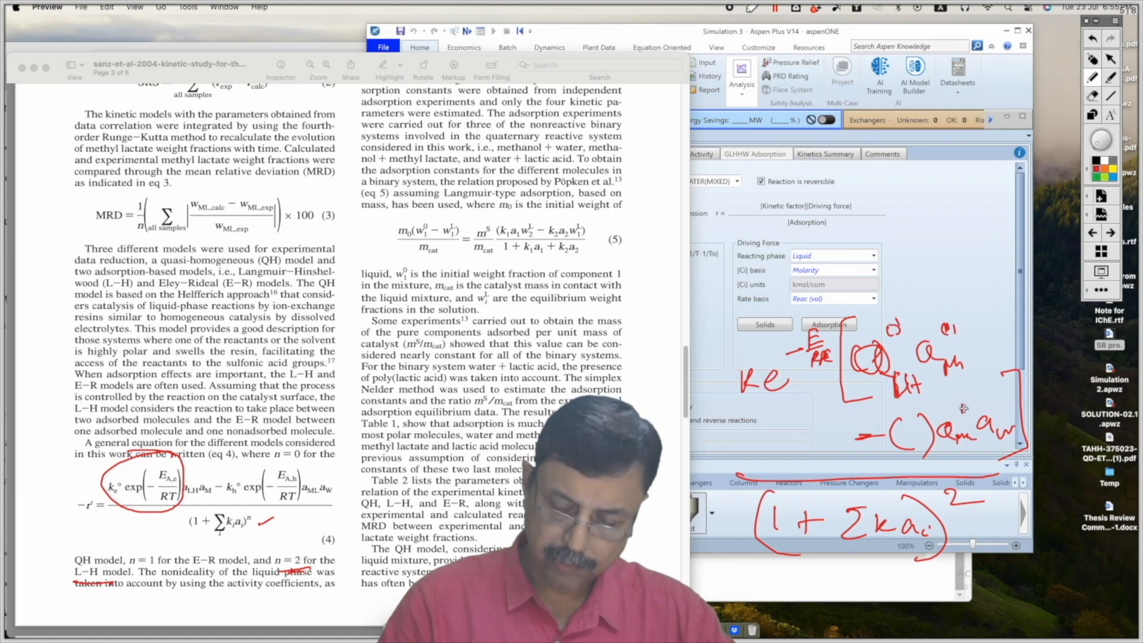
{"action": "left_click_drag", "start_coordinate": [1007, 392], "coordinate": [1009, 410]}
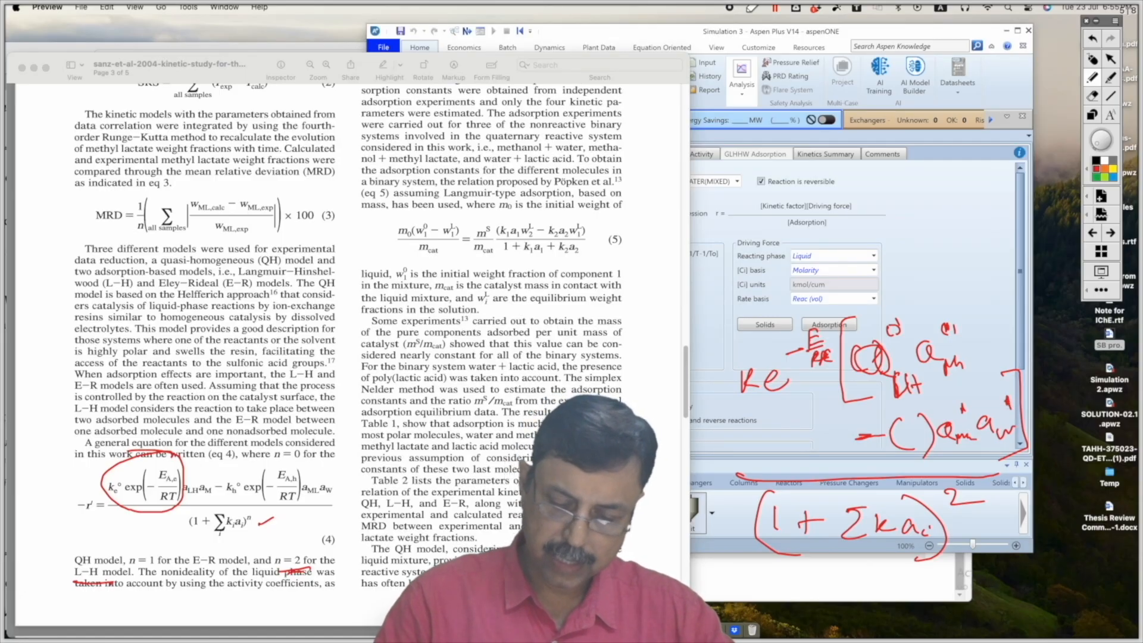
Step: Annotate the driving force constants with arrows, writing 1 for the forward term and an underlined 0.0176 for the reverse term
{"action": "left_click_drag", "start_coordinate": [874, 300], "coordinate": [844, 344]}
{"action": "mouse_move", "coordinate": [910, 229]}
{"action": "left_mouse_down"}
{"action": "mouse_move", "coordinate": [918, 262]}
{"action": "mouse_move", "coordinate": [928, 258]}
{"action": "left_mouse_up"}
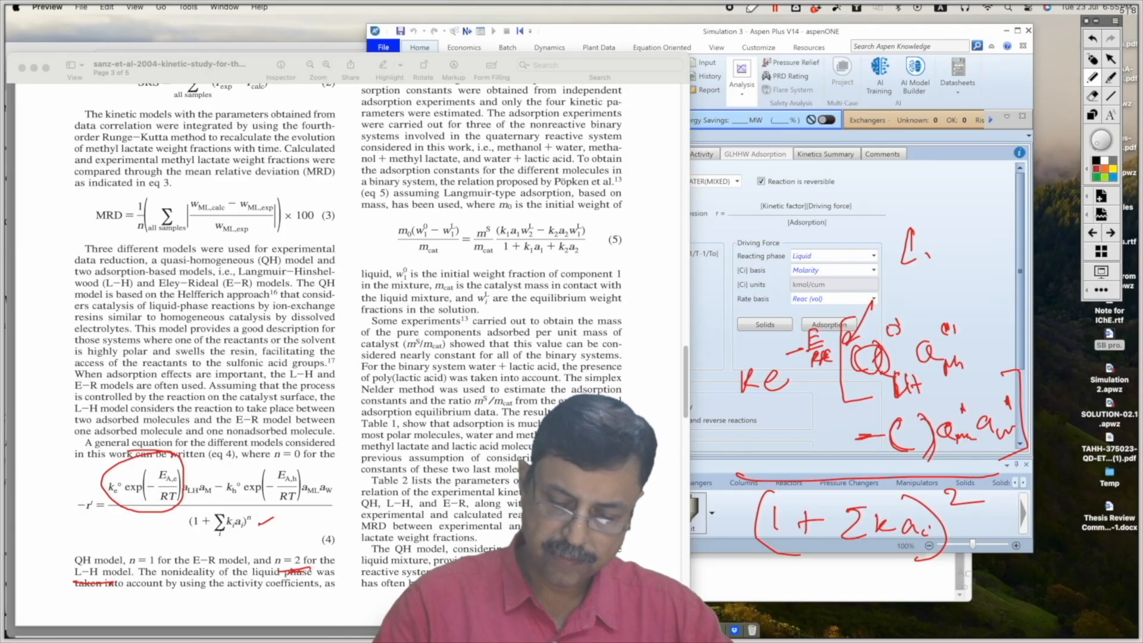
{"action": "mouse_move", "coordinate": [967, 239]}
{"action": "left_mouse_down"}
{"action": "mouse_move", "coordinate": [959, 254]}
{"action": "mouse_move", "coordinate": [966, 239]}
{"action": "left_mouse_up"}
{"action": "left_click", "coordinate": [975, 258]}
{"action": "mouse_move", "coordinate": [991, 235]}
{"action": "left_mouse_down"}
{"action": "mouse_move", "coordinate": [984, 245]}
{"action": "mouse_move", "coordinate": [992, 237]}
{"action": "left_mouse_up"}
{"action": "mouse_move", "coordinate": [997, 226]}
{"action": "left_mouse_down"}
{"action": "mouse_move", "coordinate": [1000, 246]}
{"action": "mouse_move", "coordinate": [1002, 225]}
{"action": "mouse_move", "coordinate": [1014, 249]}
{"action": "mouse_move", "coordinate": [1024, 239]}
{"action": "left_mouse_up"}
{"action": "mouse_move", "coordinate": [972, 285]}
{"action": "left_mouse_down"}
{"action": "mouse_move", "coordinate": [1030, 268]}
{"action": "mouse_move", "coordinate": [989, 280]}
{"action": "left_mouse_up"}
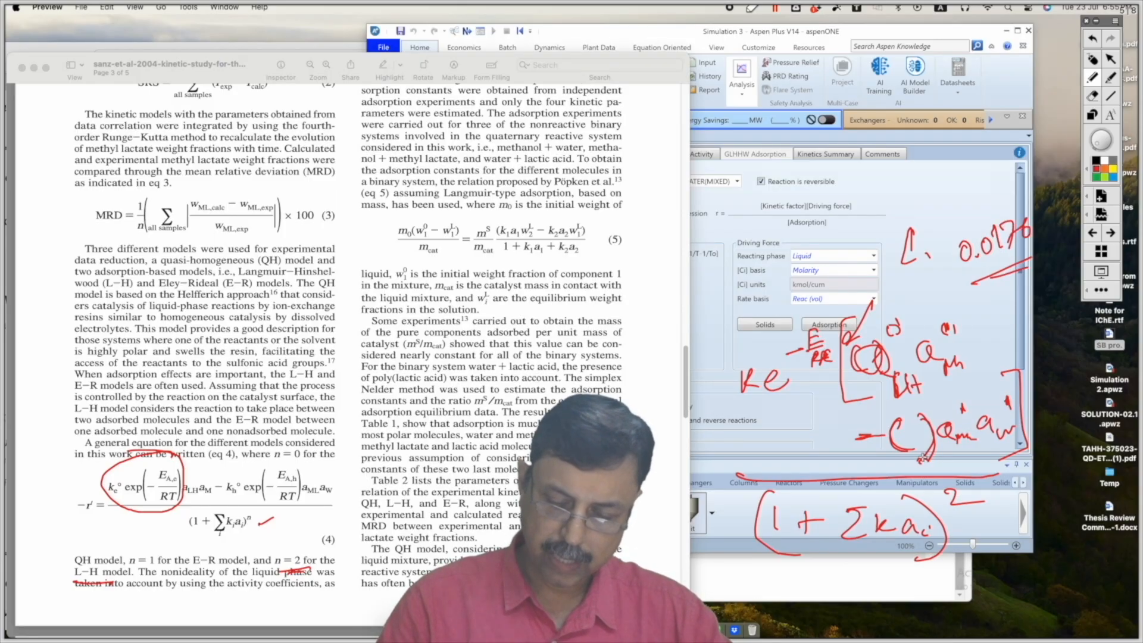
{"action": "mouse_move", "coordinate": [923, 458]}
{"action": "left_mouse_down"}
{"action": "mouse_move", "coordinate": [910, 460]}
{"action": "mouse_move", "coordinate": [933, 454]}
{"action": "left_mouse_up"}
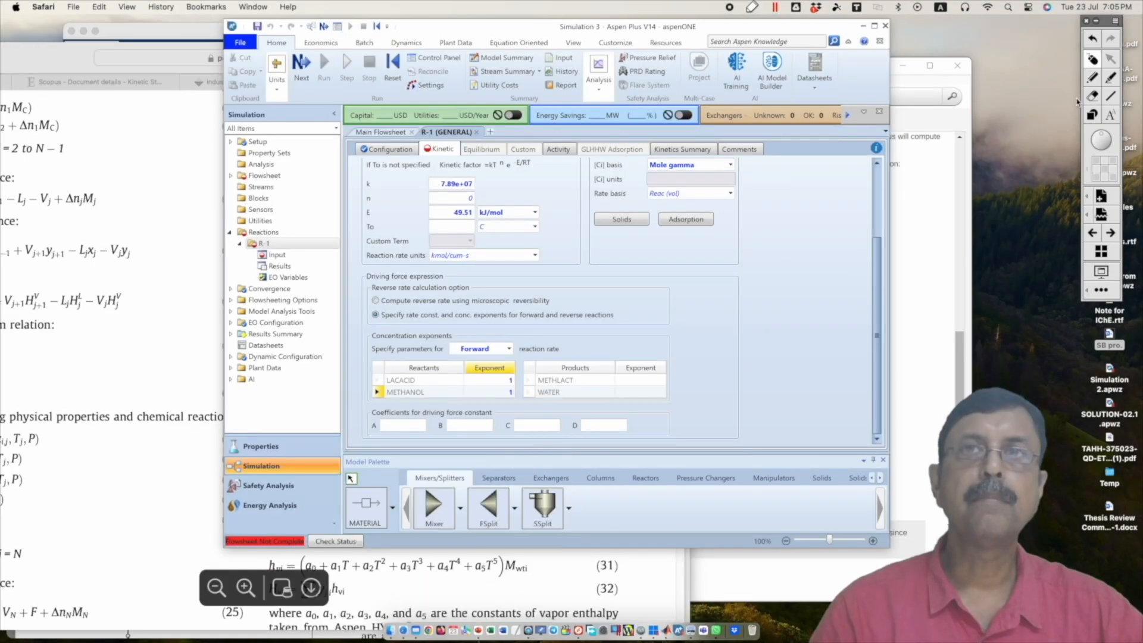
Step: Handwrite the driving force constant expression ln K = A + B/T + C ln T + D T beside the coefficient fields and box it
{"action": "left_click", "coordinate": [400, 425]}
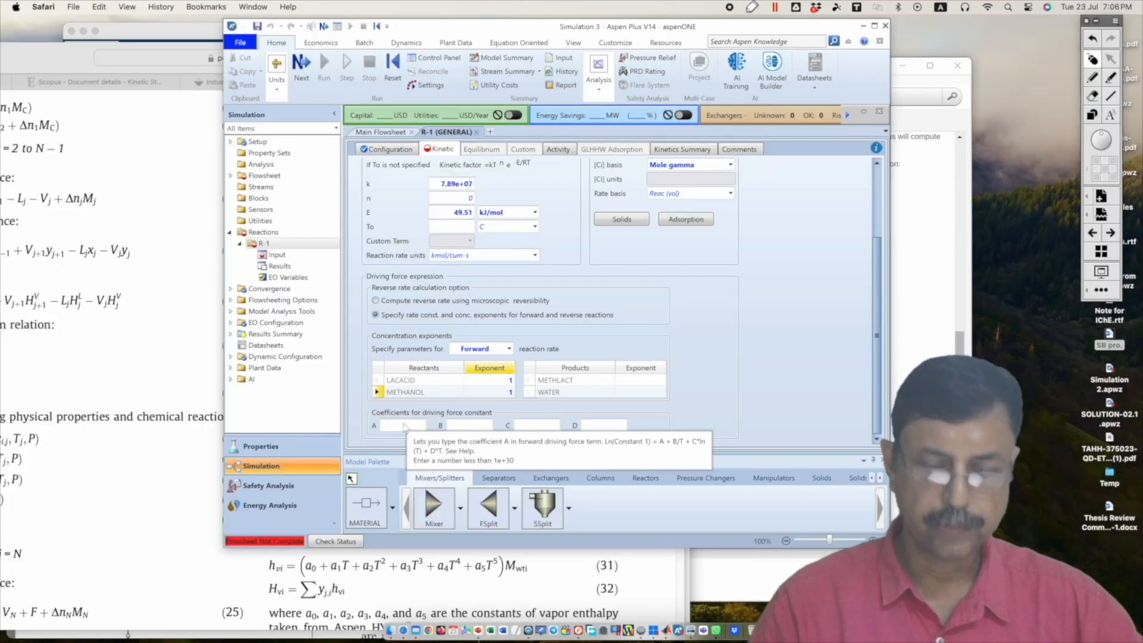
{"action": "left_click", "coordinate": [1093, 78]}
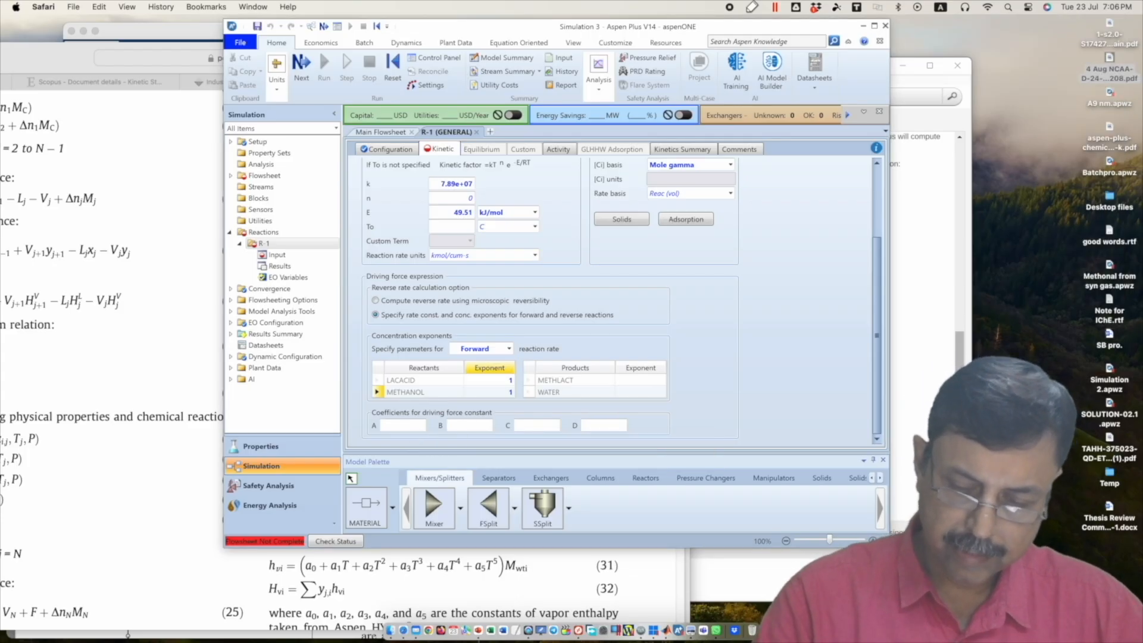
{"action": "left_click_drag", "start_coordinate": [688, 309], "coordinate": [737, 291]}
{"action": "left_click_drag", "start_coordinate": [727, 297], "coordinate": [766, 293]}
{"action": "left_click_drag", "start_coordinate": [753, 286], "coordinate": [775, 287]}
{"action": "left_click_drag", "start_coordinate": [768, 278], "coordinate": [797, 271]}
{"action": "mouse_move", "coordinate": [798, 252]}
{"action": "left_mouse_down"}
{"action": "mouse_move", "coordinate": [798, 271]}
{"action": "mouse_move", "coordinate": [813, 274]}
{"action": "left_mouse_up"}
{"action": "mouse_move", "coordinate": [796, 290]}
{"action": "left_mouse_down"}
{"action": "mouse_move", "coordinate": [805, 287]}
{"action": "mouse_move", "coordinate": [801, 302]}
{"action": "left_mouse_up"}
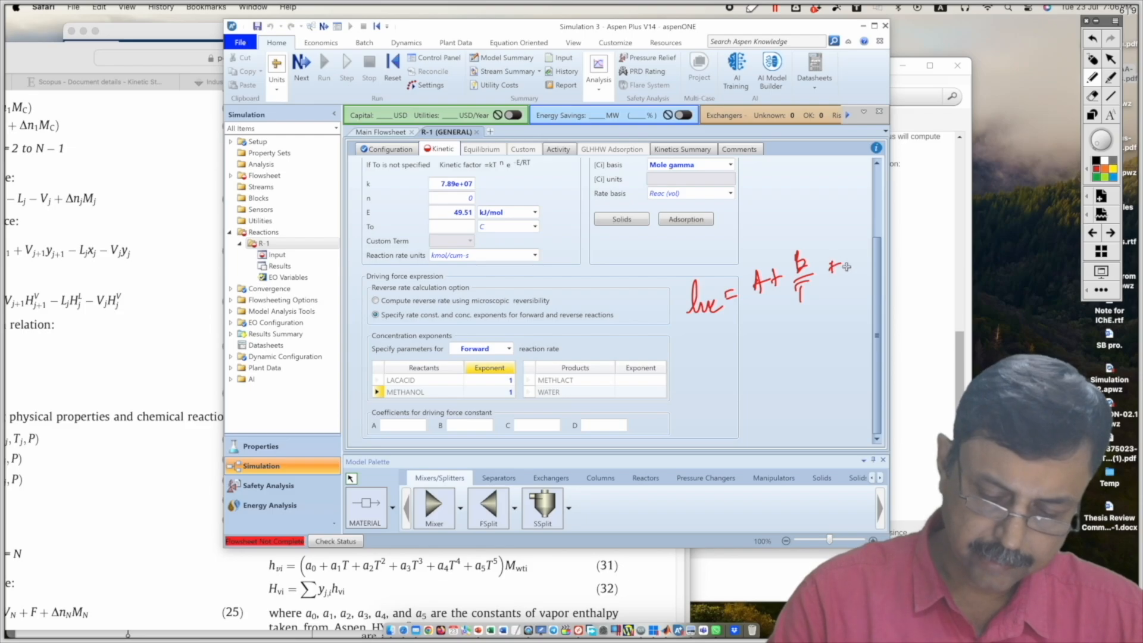
{"action": "mouse_move", "coordinate": [863, 249]}
{"action": "left_mouse_down"}
{"action": "mouse_move", "coordinate": [852, 265]}
{"action": "mouse_move", "coordinate": [873, 271]}
{"action": "mouse_move", "coordinate": [897, 242]}
{"action": "mouse_move", "coordinate": [932, 239]}
{"action": "left_mouse_up"}
{"action": "mouse_move", "coordinate": [925, 233]}
{"action": "left_mouse_down"}
{"action": "mouse_move", "coordinate": [981, 219]}
{"action": "mouse_move", "coordinate": [999, 189]}
{"action": "left_mouse_up"}
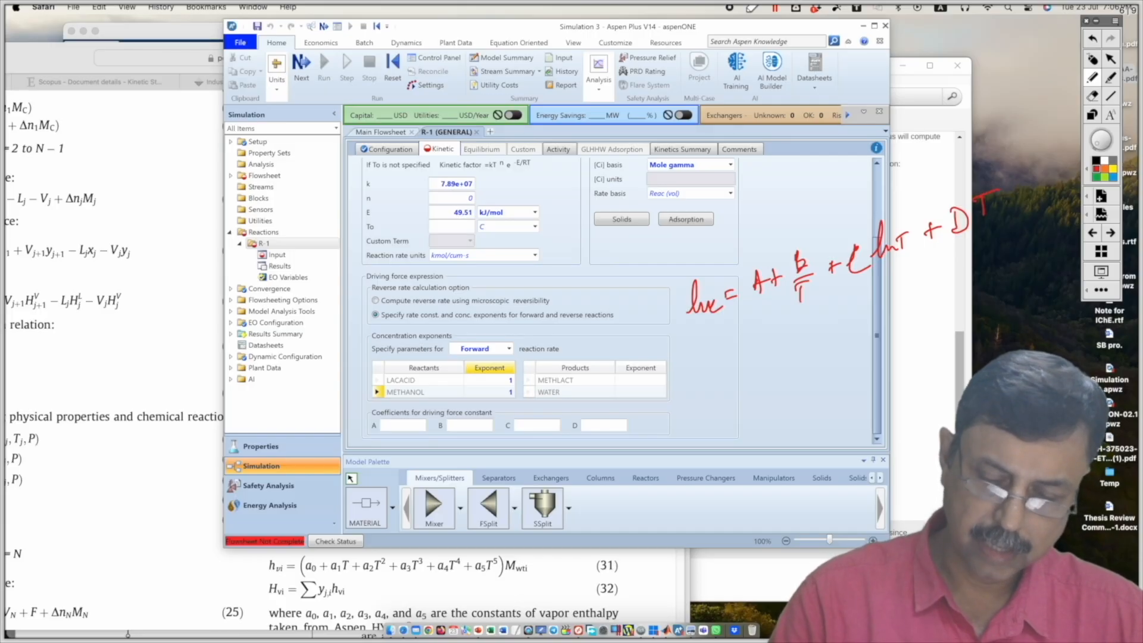
{"action": "mouse_move", "coordinate": [719, 339]}
{"action": "left_mouse_down"}
{"action": "mouse_move", "coordinate": [768, 331]}
{"action": "mouse_move", "coordinate": [985, 141]}
{"action": "mouse_move", "coordinate": [693, 324]}
{"action": "mouse_move", "coordinate": [722, 351]}
{"action": "left_mouse_up"}
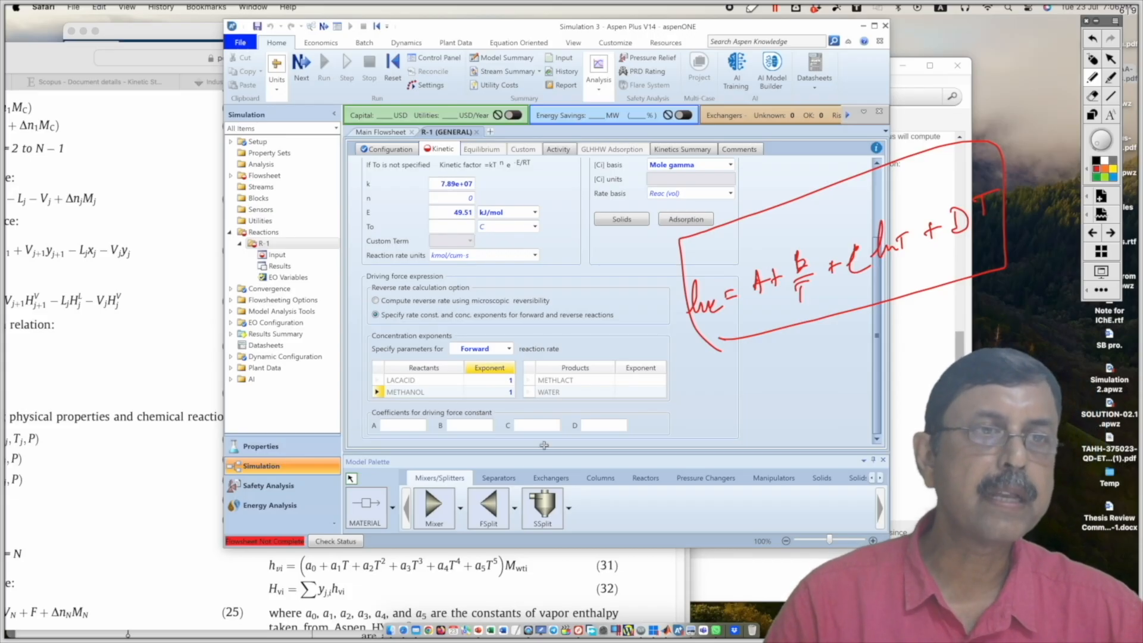
Step: Circle the coefficient A entry, mark A in the boxed expression, and handwrite K = 1 below it
{"action": "mouse_move", "coordinate": [415, 421]}
{"action": "left_mouse_down"}
{"action": "mouse_move", "coordinate": [417, 430]}
{"action": "mouse_move", "coordinate": [408, 421]}
{"action": "left_mouse_up"}
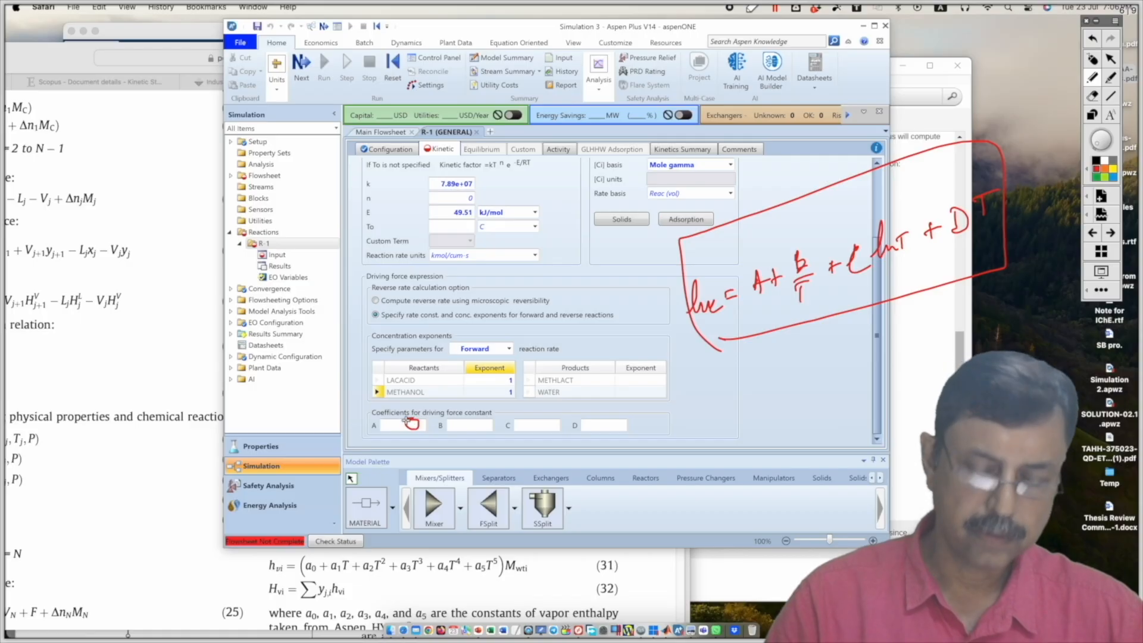
{"action": "mouse_move", "coordinate": [768, 258]}
{"action": "left_mouse_down"}
{"action": "mouse_move", "coordinate": [793, 225]}
{"action": "mouse_move", "coordinate": [777, 249]}
{"action": "left_mouse_up"}
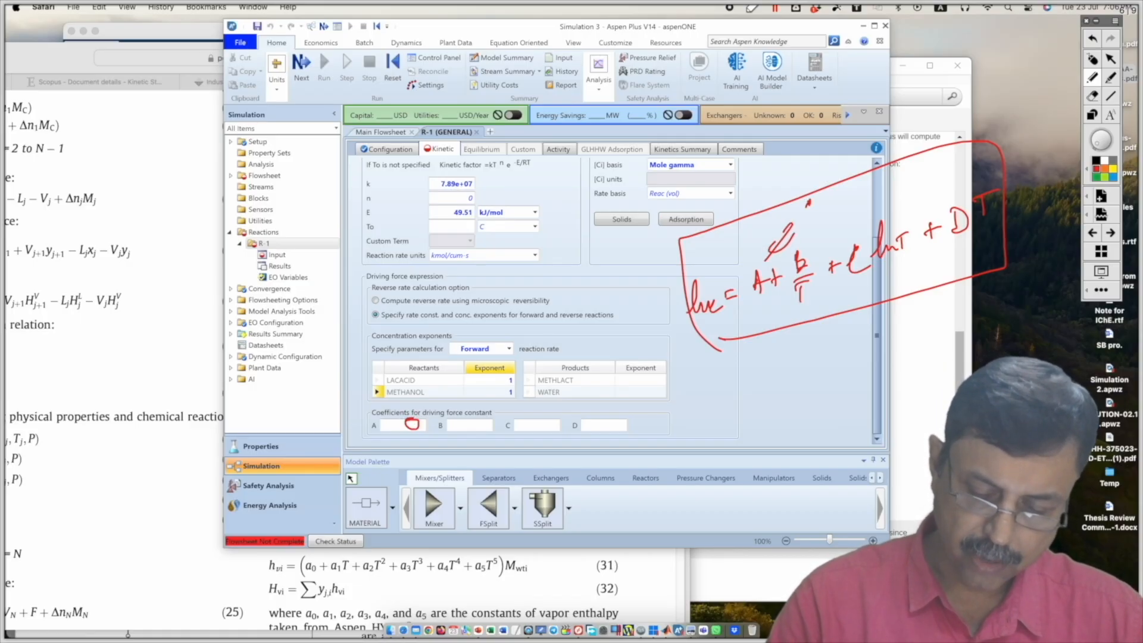
{"action": "mouse_move", "coordinate": [715, 397]}
{"action": "left_mouse_down"}
{"action": "mouse_move", "coordinate": [722, 357]}
{"action": "mouse_move", "coordinate": [731, 397]}
{"action": "mouse_move", "coordinate": [767, 387]}
{"action": "left_mouse_up"}
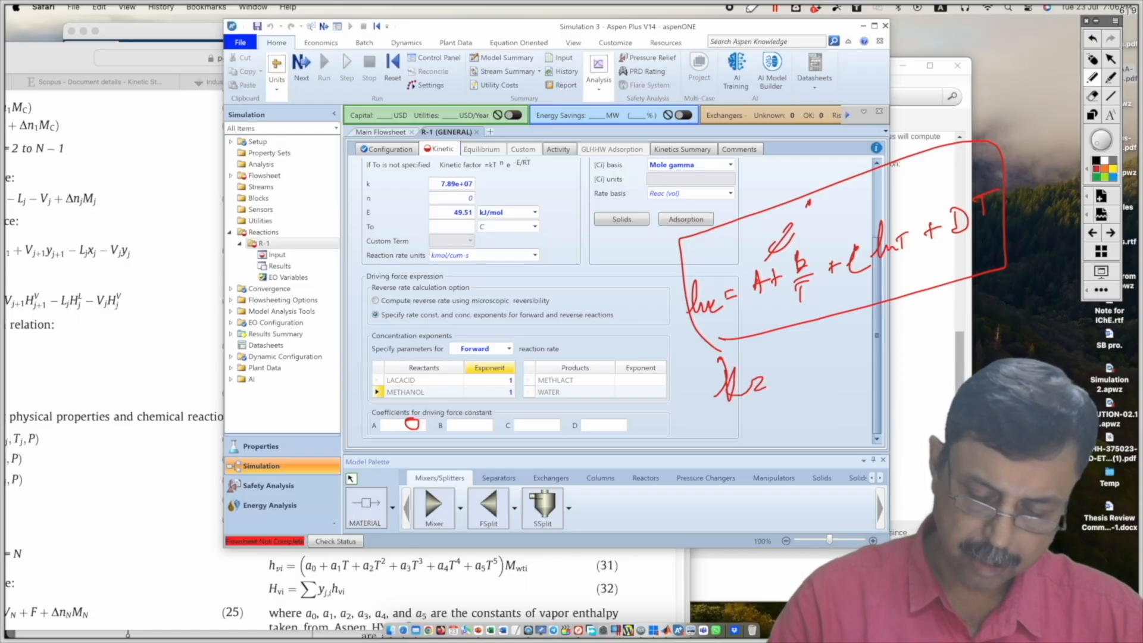
{"action": "mouse_move", "coordinate": [810, 343]}
{"action": "left_mouse_down"}
{"action": "mouse_move", "coordinate": [805, 374]}
{"action": "mouse_move", "coordinate": [828, 377]}
{"action": "left_mouse_up"}
{"action": "left_click", "coordinate": [835, 373]}
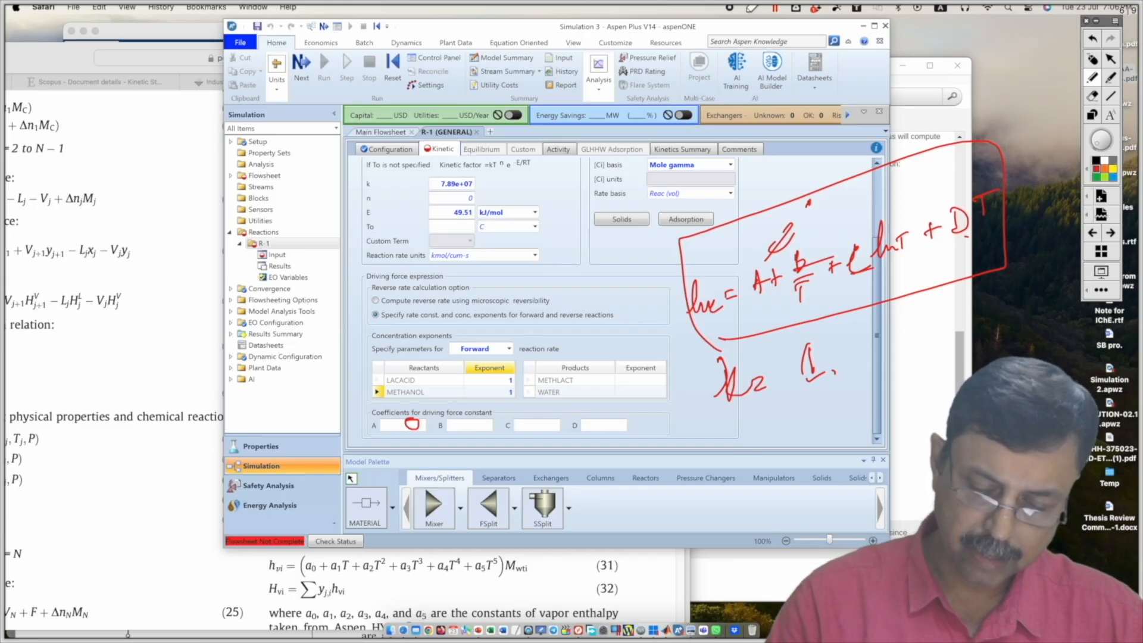
Step: Handwrite ln K = 0 below K = 1, mark the K and the 1 with dots, and add an underlined ln 1 = 0
{"action": "left_click_drag", "start_coordinate": [745, 444], "coordinate": [793, 427]}
{"action": "left_click_drag", "start_coordinate": [801, 418], "coordinate": [812, 416]}
{"action": "left_click_drag", "start_coordinate": [802, 424], "coordinate": [814, 421]}
{"action": "left_click_drag", "start_coordinate": [841, 394], "coordinate": [842, 393]}
{"action": "left_click", "coordinate": [725, 409]}
{"action": "left_click", "coordinate": [744, 409]}
{"action": "left_click", "coordinate": [824, 384]}
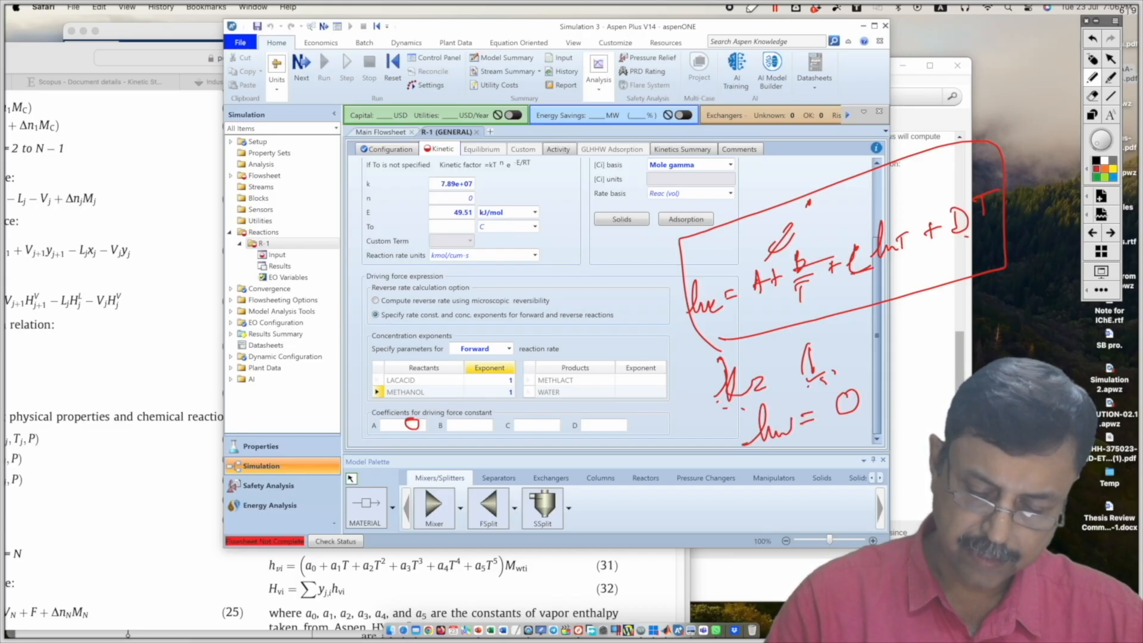
{"action": "mouse_move", "coordinate": [798, 457]}
{"action": "left_mouse_down"}
{"action": "mouse_move", "coordinate": [778, 502]}
{"action": "mouse_move", "coordinate": [821, 492]}
{"action": "left_mouse_up"}
{"action": "left_click_drag", "start_coordinate": [836, 470], "coordinate": [861, 469]}
{"action": "left_click_drag", "start_coordinate": [871, 446], "coordinate": [874, 447]}
{"action": "mouse_move", "coordinate": [807, 507]}
{"action": "left_mouse_down"}
{"action": "mouse_move", "coordinate": [879, 475]}
{"action": "mouse_move", "coordinate": [858, 490]}
{"action": "left_mouse_up"}
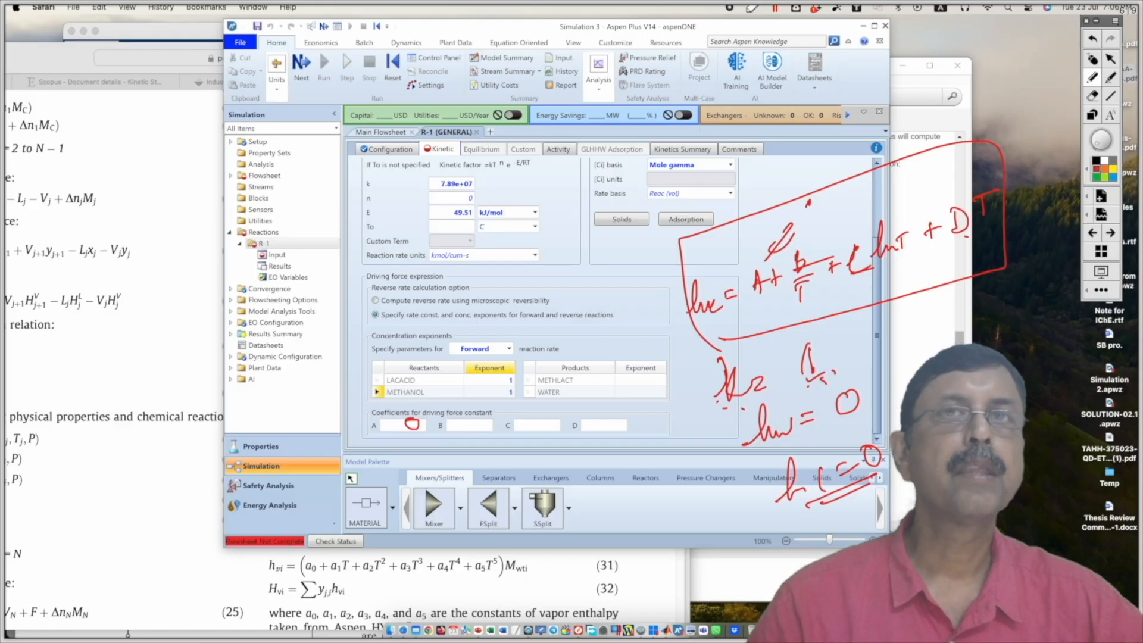
Step: Clear the handwritten annotations and set driving force constant coefficient A to 0 for the forward reaction
{"action": "left_click", "coordinate": [1092, 59]}
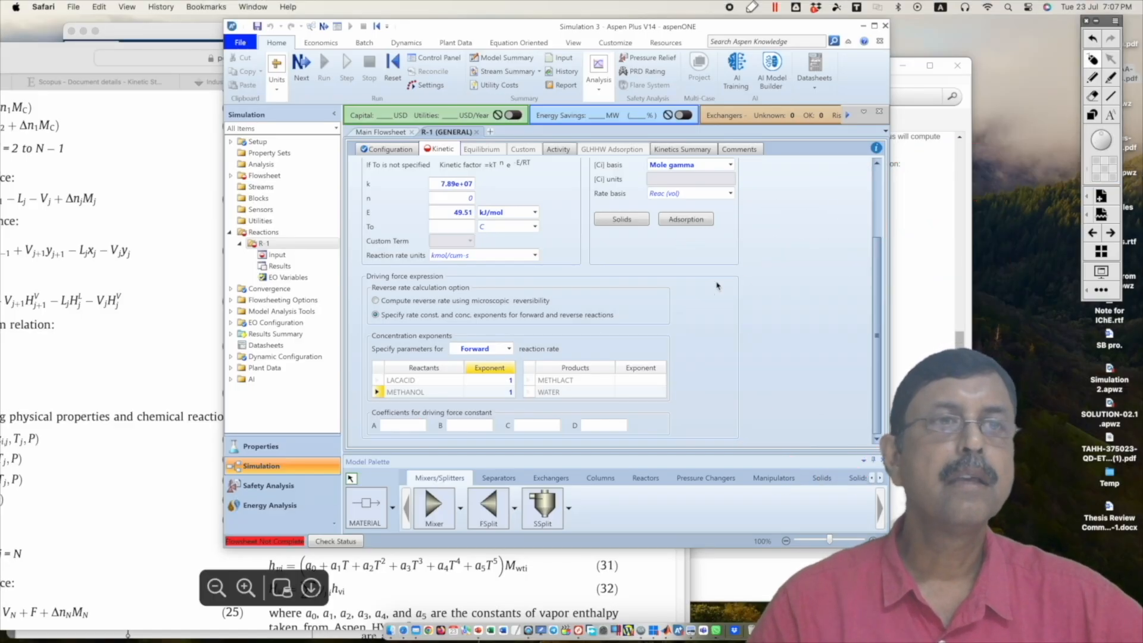
{"action": "left_click", "coordinate": [411, 426]}
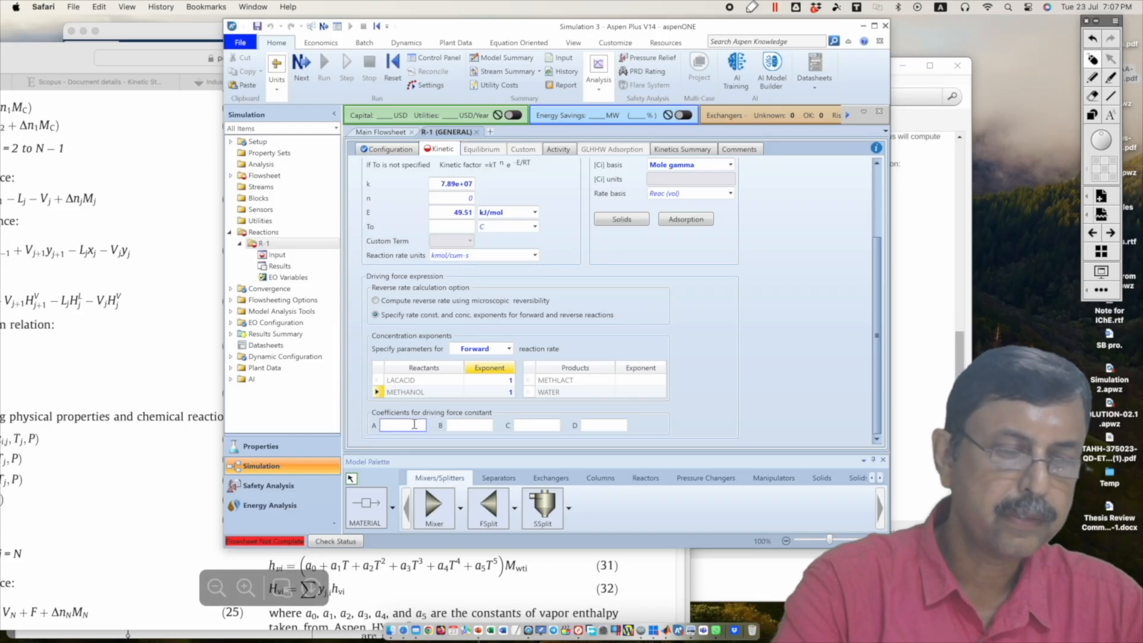
{"action": "type", "text": "0"}
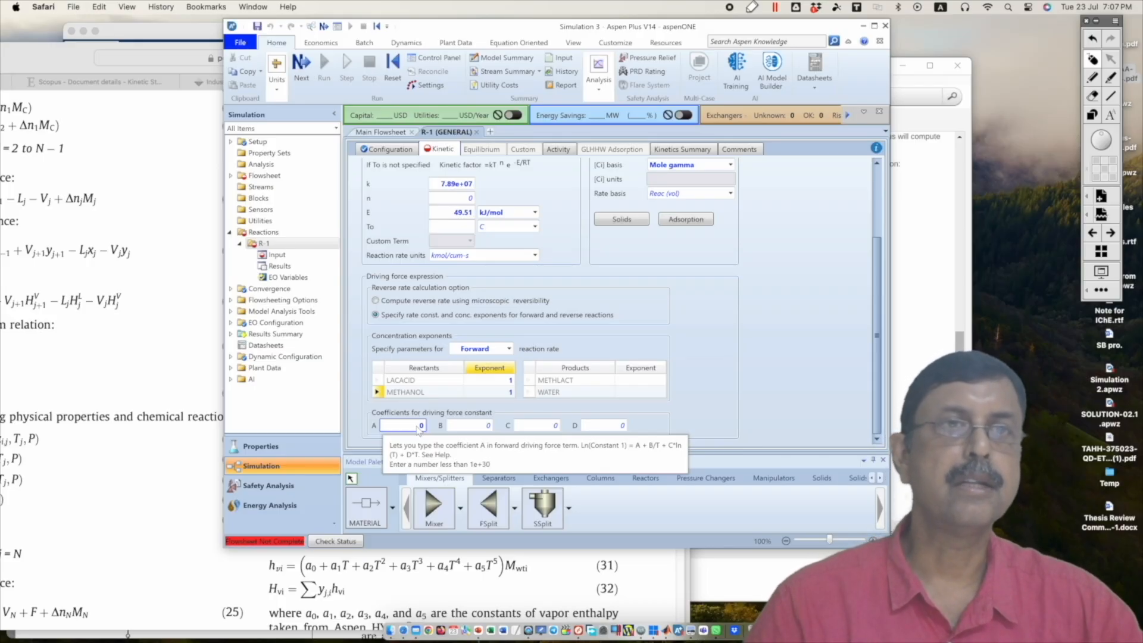
Step: Switch the concentration exponents to the reverse reaction and set the METHLACT and WATER exponents to 1
{"action": "left_click", "coordinate": [509, 349]}
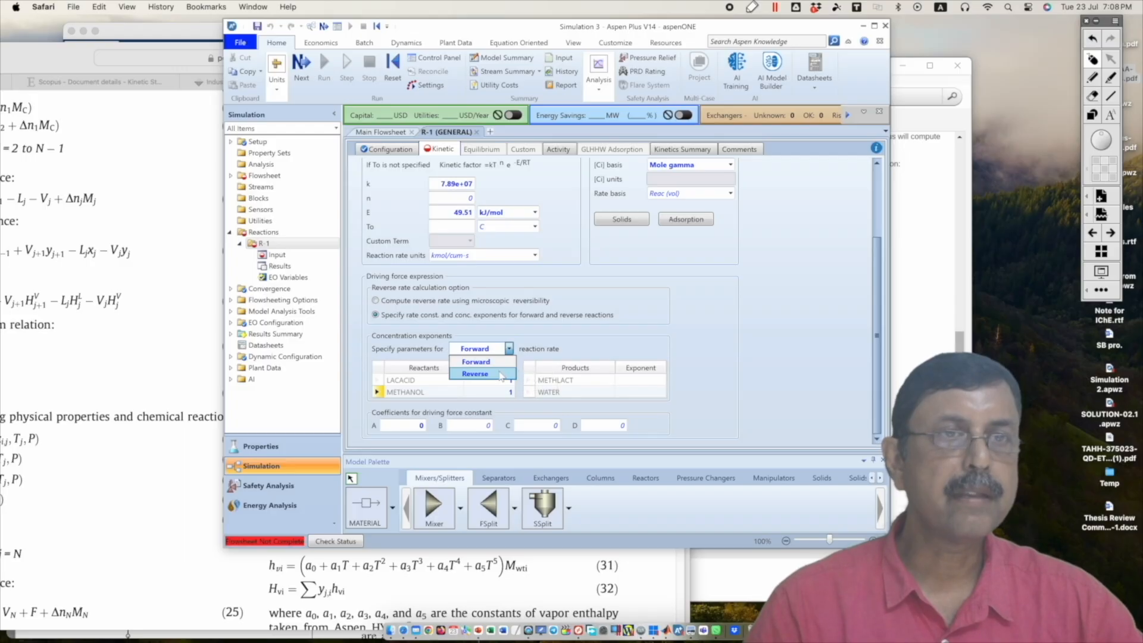
{"action": "left_click", "coordinate": [500, 374]}
{"action": "left_click", "coordinate": [655, 384]}
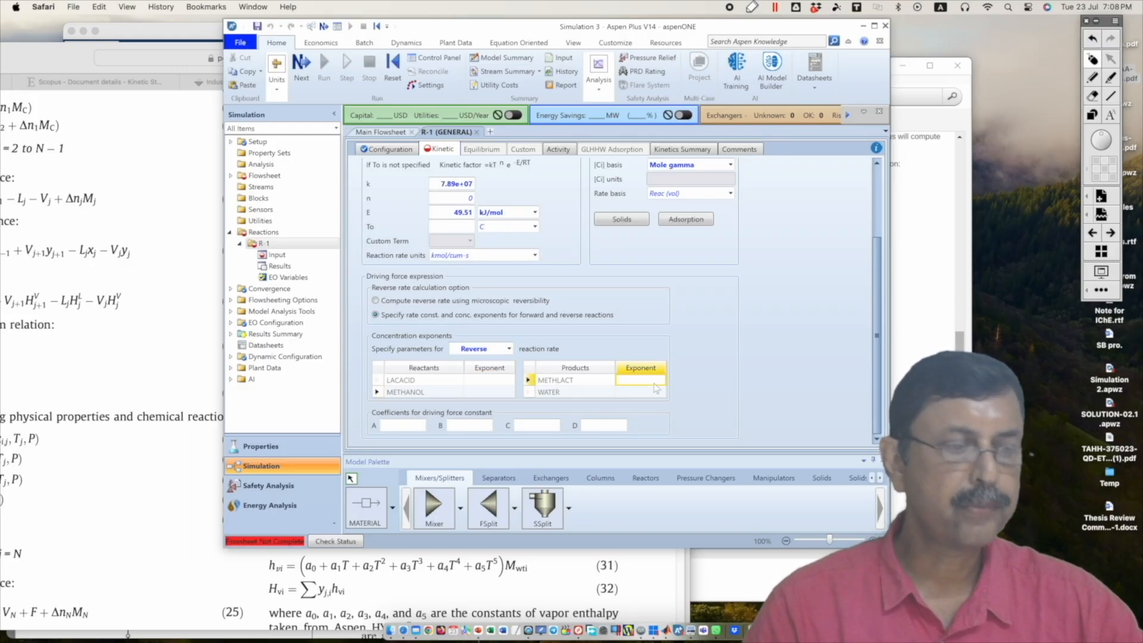
{"action": "type", "text": "1"}
{"action": "left_click", "coordinate": [655, 393]}
{"action": "type", "text": "1"}
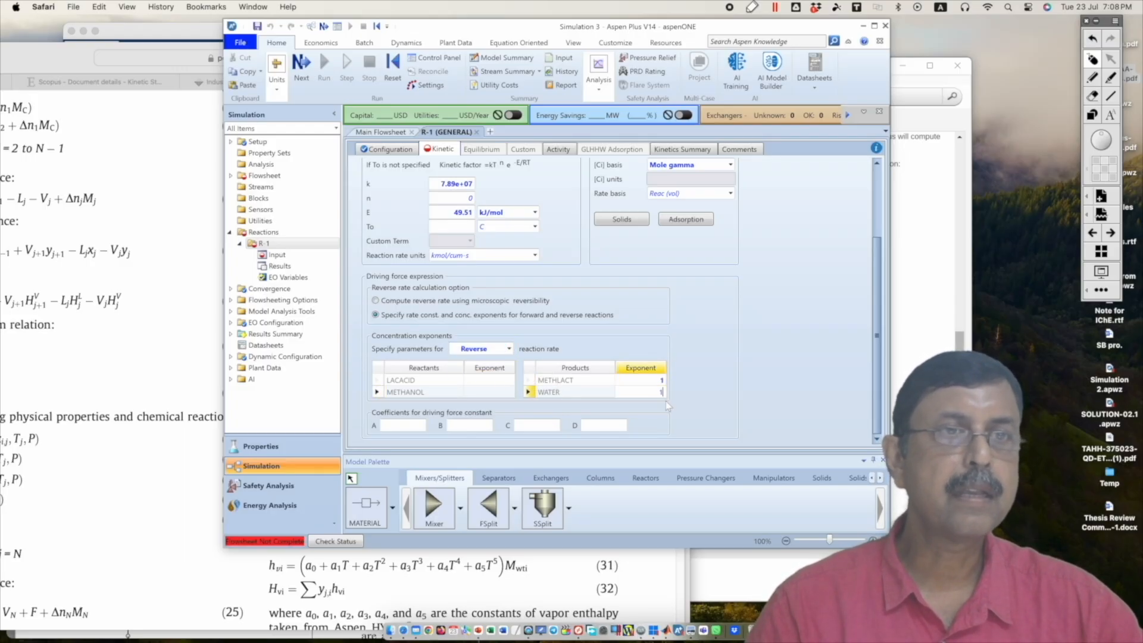
Step: Switch to MATLAB and calculate log(0.0176) for the reverse reaction's driving force coefficient A
{"action": "left_click", "coordinate": [415, 429]}
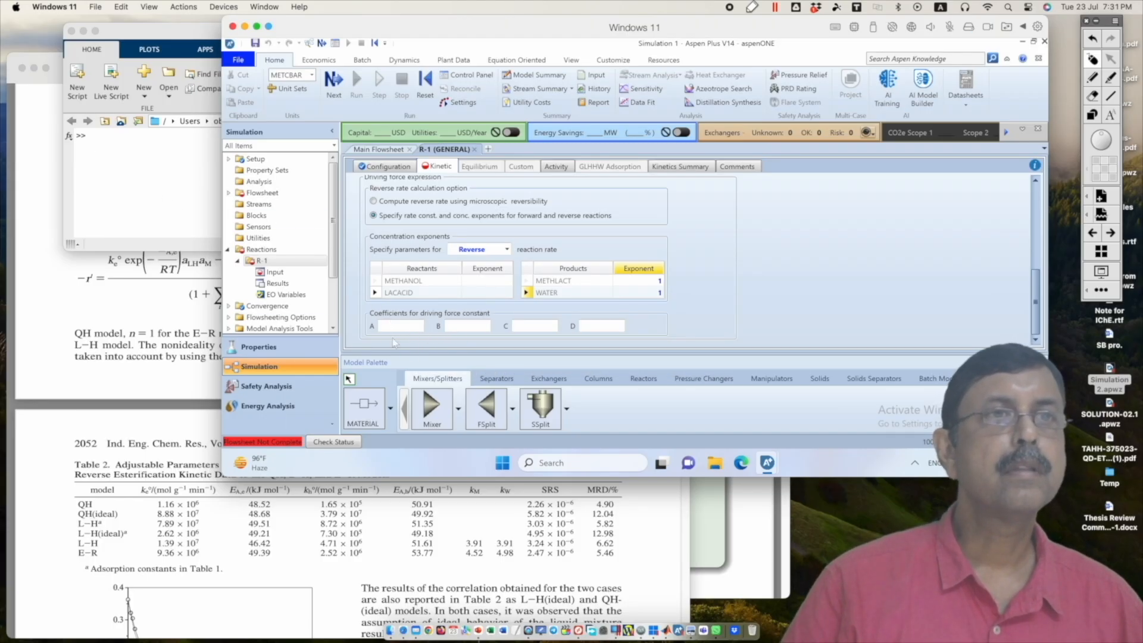
{"action": "left_click", "coordinate": [194, 192]}
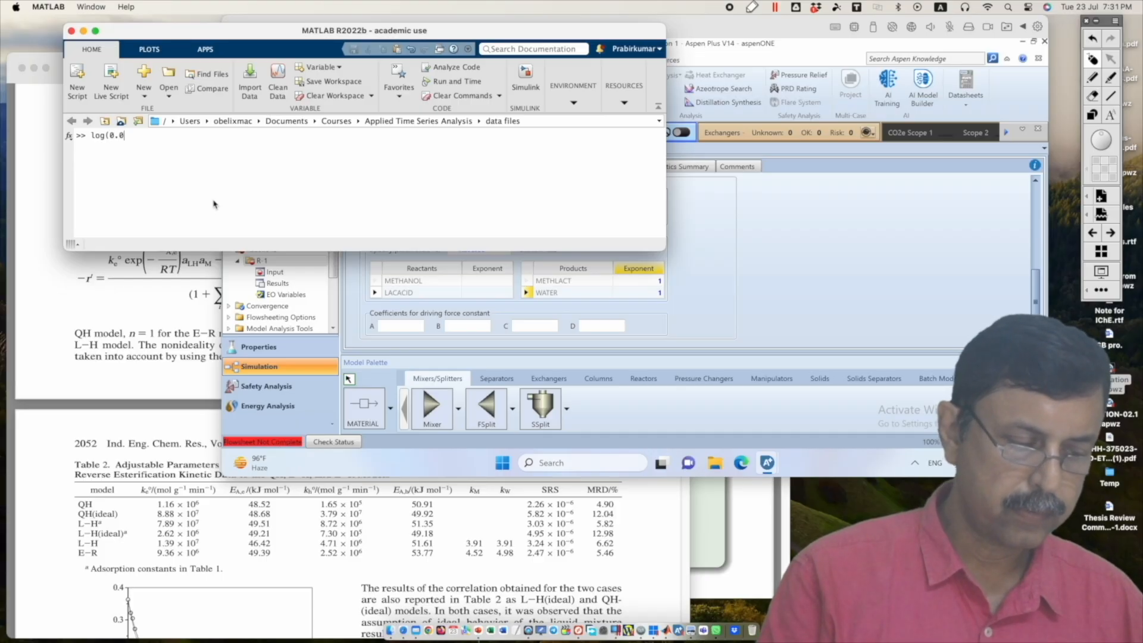
{"action": "type", "text": ")"}
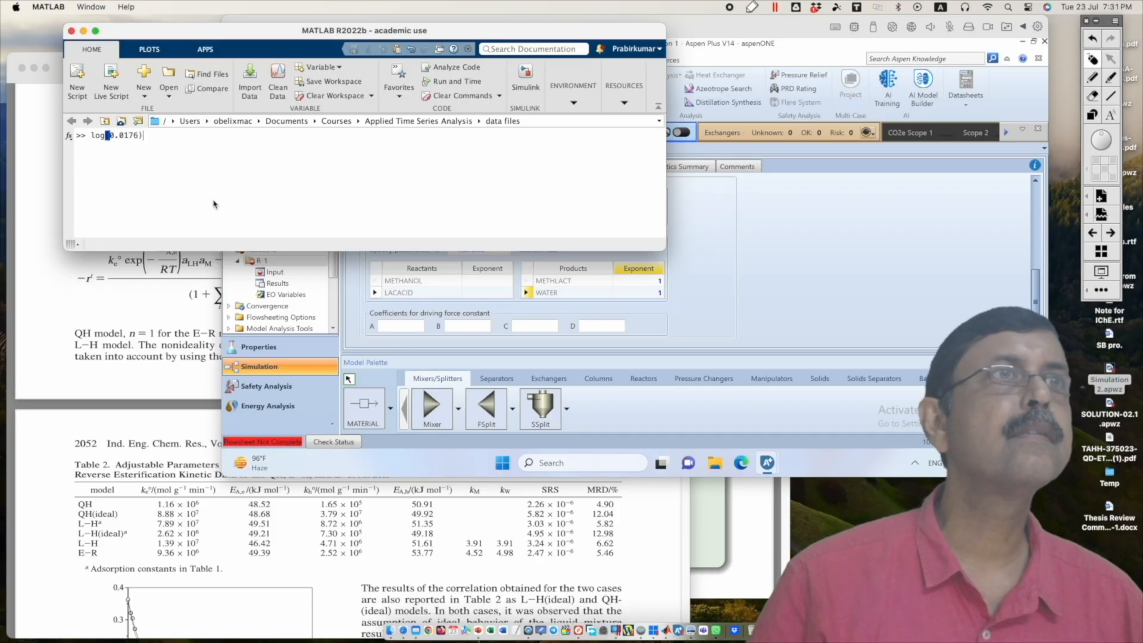
{"action": "key", "text": "Return"}
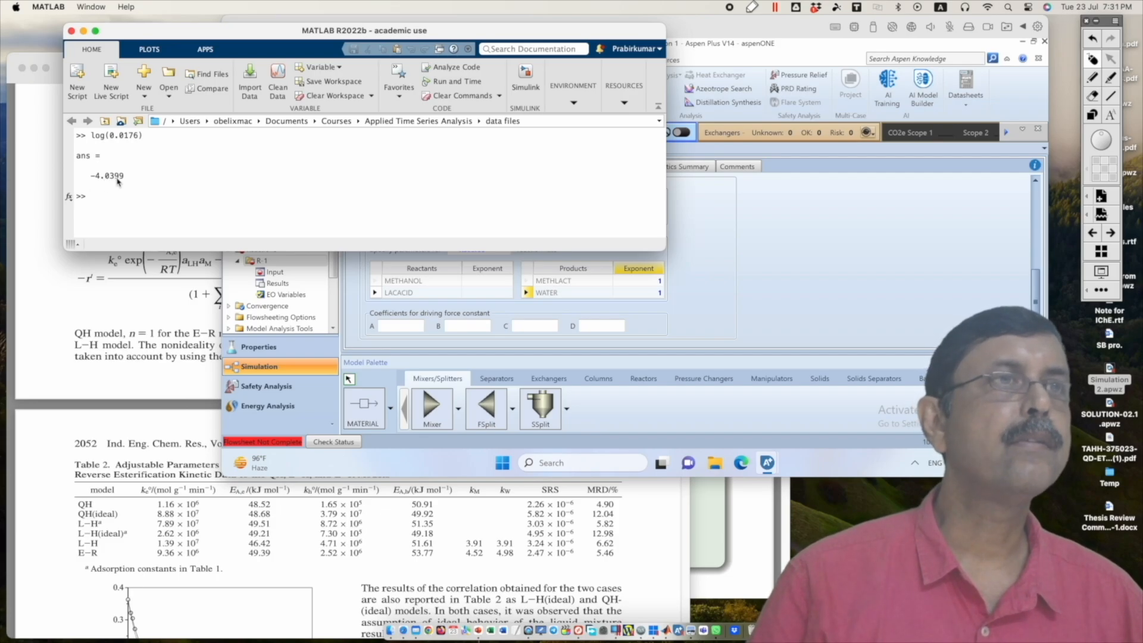
Step: Return to Aspen Plus and set driving force constant coefficient A to -4.04 for the reverse reaction
{"action": "left_click", "coordinate": [409, 328]}
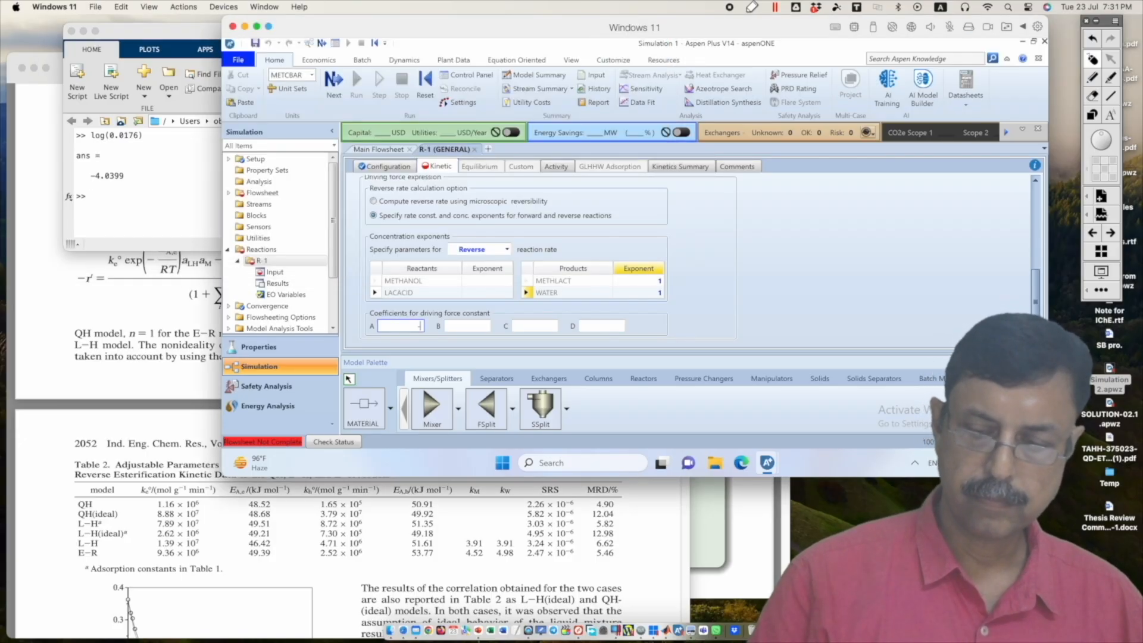
{"action": "type", "text": "-4.04"}
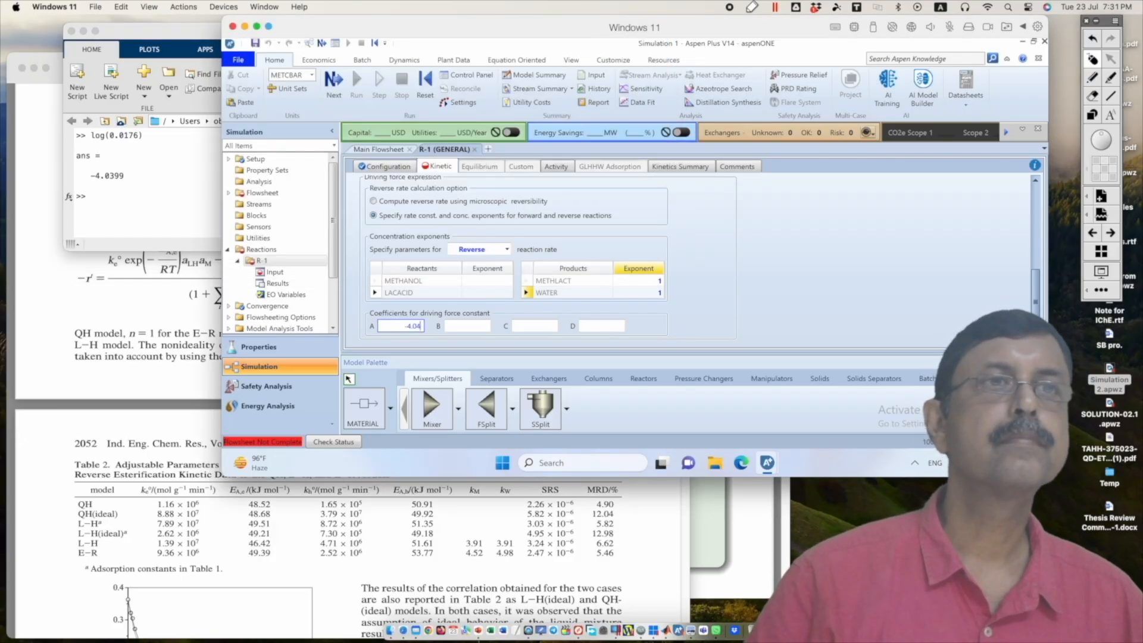
{"action": "left_click", "coordinate": [701, 268]}
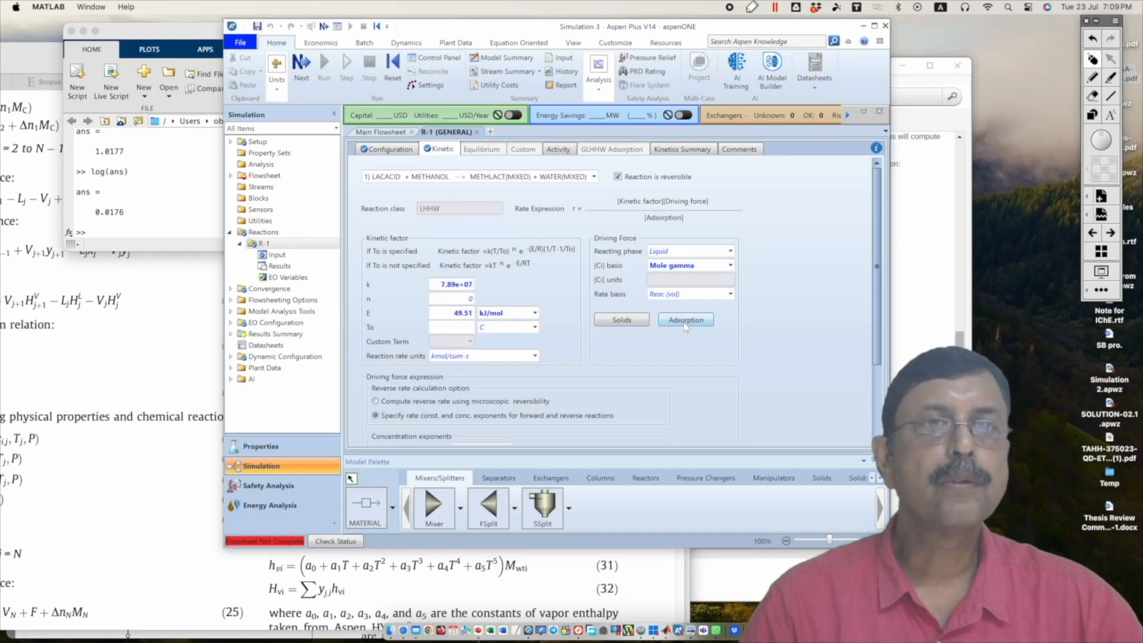
Step: Open the adsorption expression settings of the LHHW reaction
{"action": "left_click", "coordinate": [686, 321]}
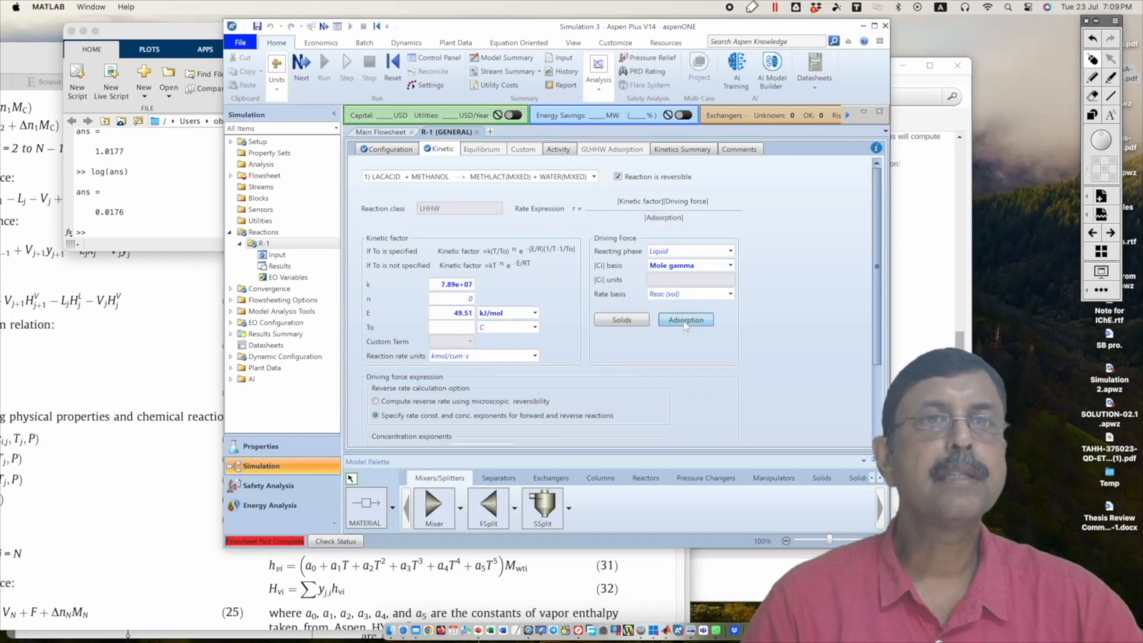
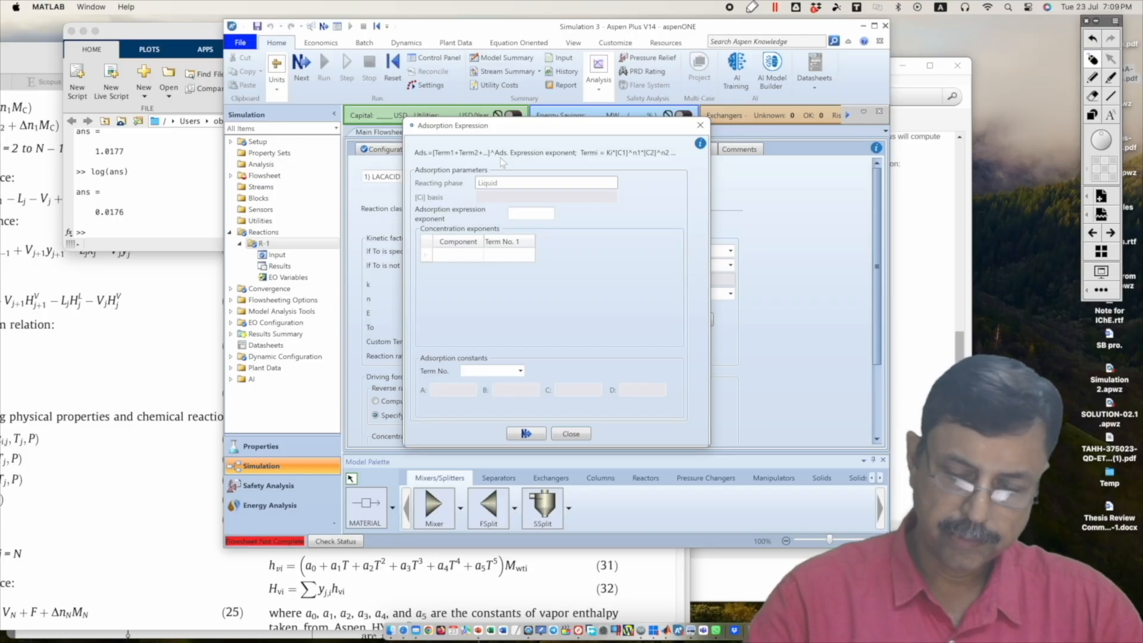
Step: Handwrite the squared adsorption expression, 1 plus the K·a term of each component, over the screen and clear the annotation
{"action": "left_click", "coordinate": [1110, 78]}
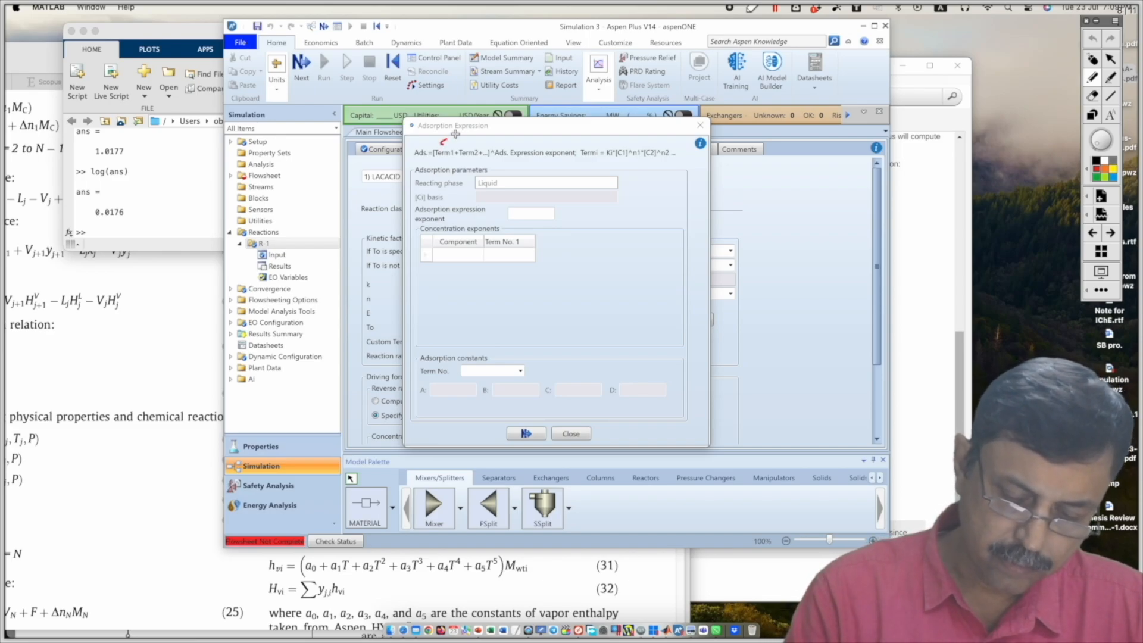
{"action": "left_click_drag", "start_coordinate": [456, 134], "coordinate": [459, 132]}
{"action": "left_click_drag", "start_coordinate": [549, 301], "coordinate": [551, 339]}
{"action": "left_click_drag", "start_coordinate": [587, 305], "coordinate": [586, 332]}
{"action": "mouse_move", "coordinate": [580, 322]}
{"action": "left_mouse_down"}
{"action": "mouse_move", "coordinate": [719, 307]}
{"action": "mouse_move", "coordinate": [749, 278]}
{"action": "mouse_move", "coordinate": [773, 285]}
{"action": "mouse_move", "coordinate": [873, 261]}
{"action": "left_mouse_up"}
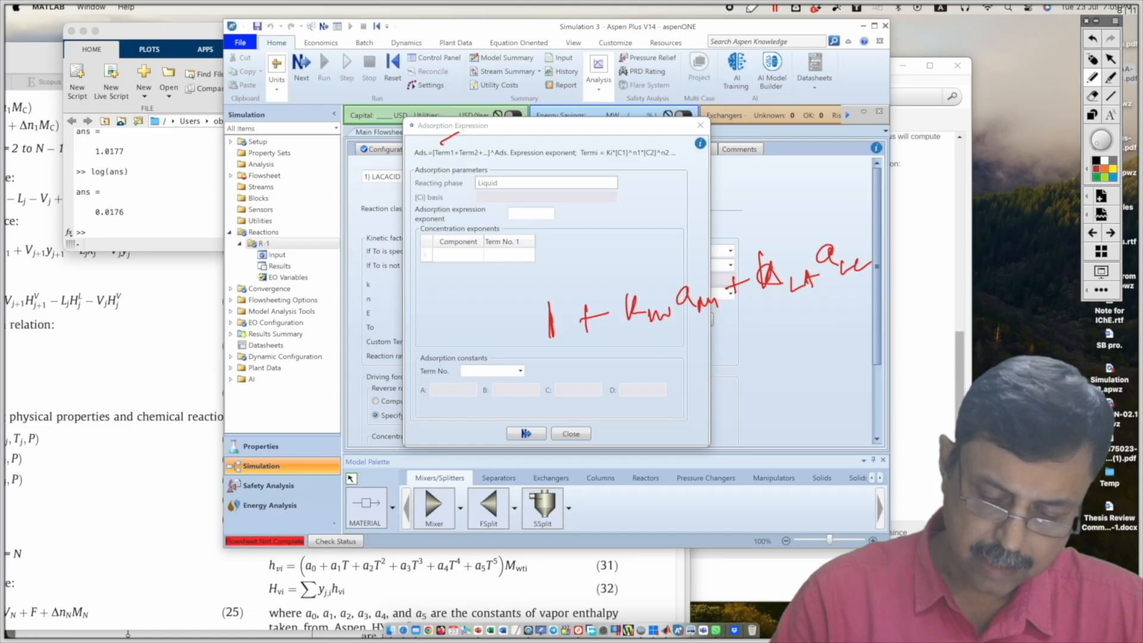
{"action": "left_click_drag", "start_coordinate": [664, 359], "coordinate": [666, 380]}
{"action": "mouse_move", "coordinate": [702, 345]}
{"action": "left_mouse_down"}
{"action": "mouse_move", "coordinate": [703, 372]}
{"action": "mouse_move", "coordinate": [744, 364]}
{"action": "mouse_move", "coordinate": [730, 374]}
{"action": "left_mouse_up"}
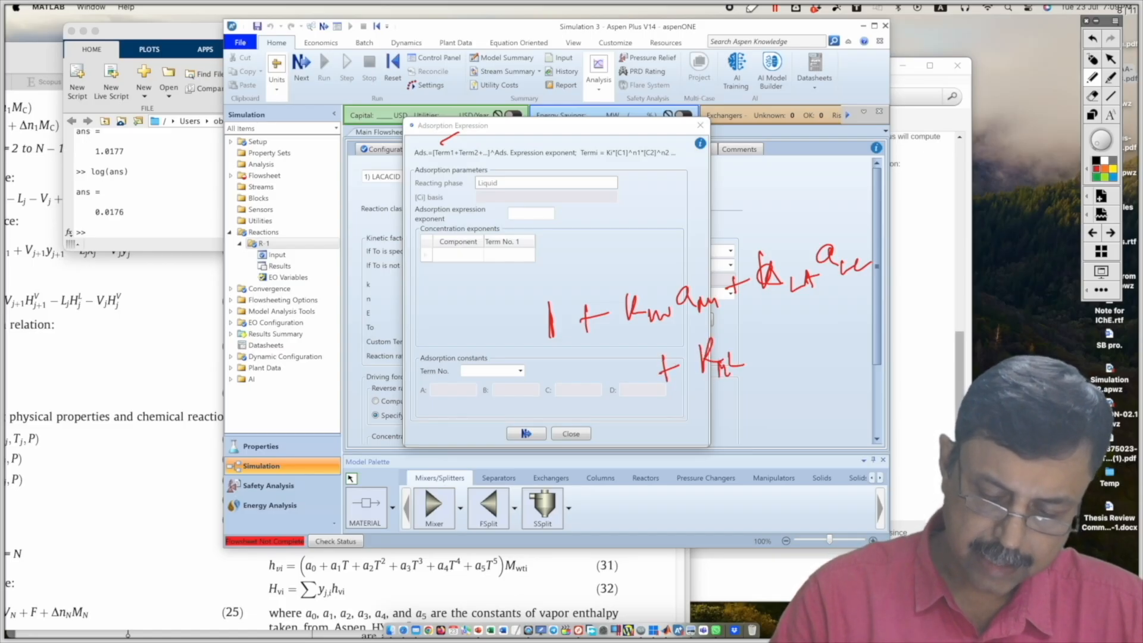
{"action": "mouse_move", "coordinate": [757, 335]}
{"action": "left_mouse_down"}
{"action": "mouse_move", "coordinate": [771, 360]}
{"action": "mouse_move", "coordinate": [815, 332]}
{"action": "left_mouse_up"}
{"action": "left_click_drag", "start_coordinate": [808, 326], "coordinate": [842, 327]}
{"action": "mouse_move", "coordinate": [853, 305]}
{"action": "left_mouse_down"}
{"action": "mouse_move", "coordinate": [856, 325]}
{"action": "mouse_move", "coordinate": [878, 314]}
{"action": "left_mouse_up"}
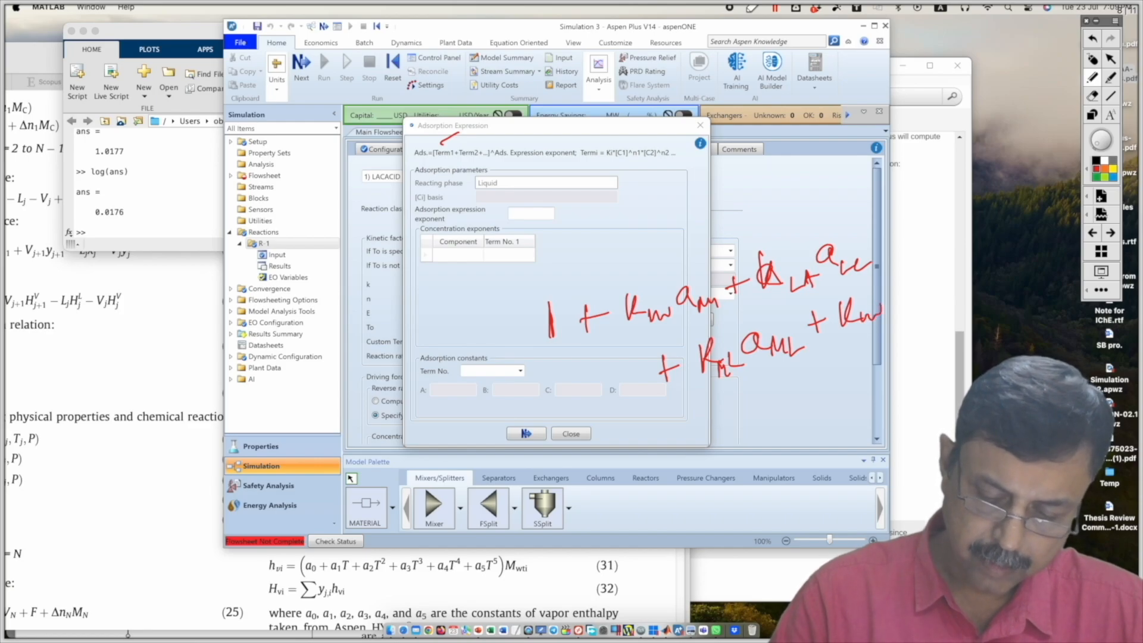
{"action": "mouse_move", "coordinate": [895, 288]}
{"action": "left_mouse_down"}
{"action": "mouse_move", "coordinate": [910, 297]}
{"action": "mouse_move", "coordinate": [931, 288]}
{"action": "left_mouse_up"}
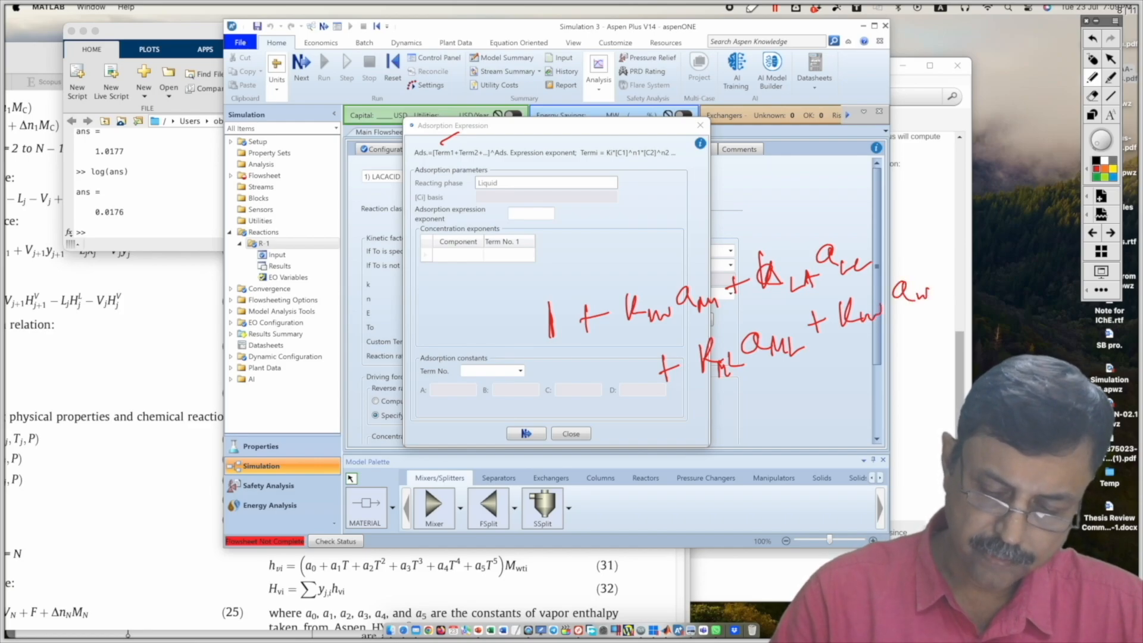
{"action": "left_click_drag", "start_coordinate": [894, 205], "coordinate": [924, 355]}
{"action": "left_click_drag", "start_coordinate": [921, 197], "coordinate": [944, 204]}
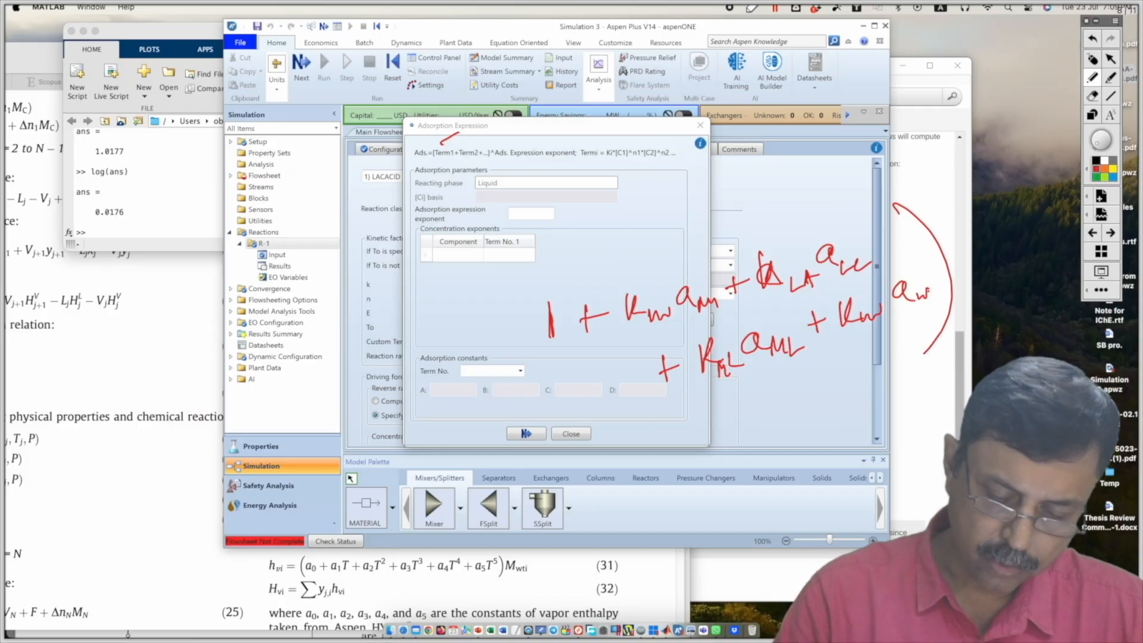
{"action": "mouse_move", "coordinate": [532, 280]}
{"action": "left_mouse_down"}
{"action": "mouse_move", "coordinate": [571, 387]}
{"action": "mouse_move", "coordinate": [589, 390]}
{"action": "left_mouse_up"}
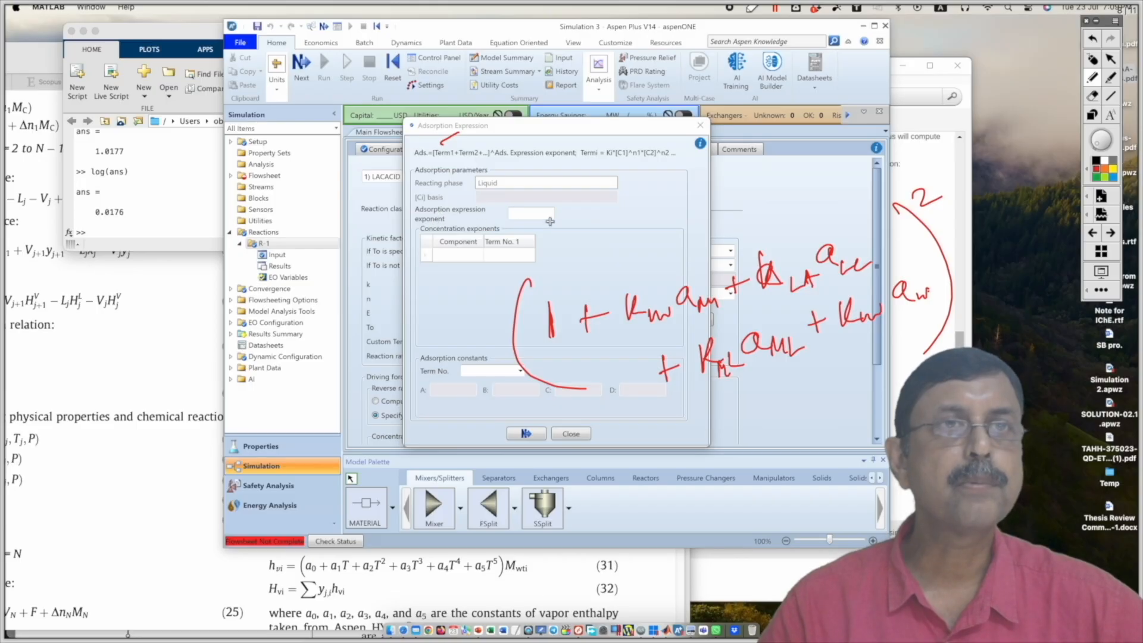
{"action": "mouse_move", "coordinate": [538, 211]}
{"action": "left_mouse_down"}
{"action": "mouse_move", "coordinate": [559, 224]}
{"action": "mouse_move", "coordinate": [587, 214]}
{"action": "left_mouse_up"}
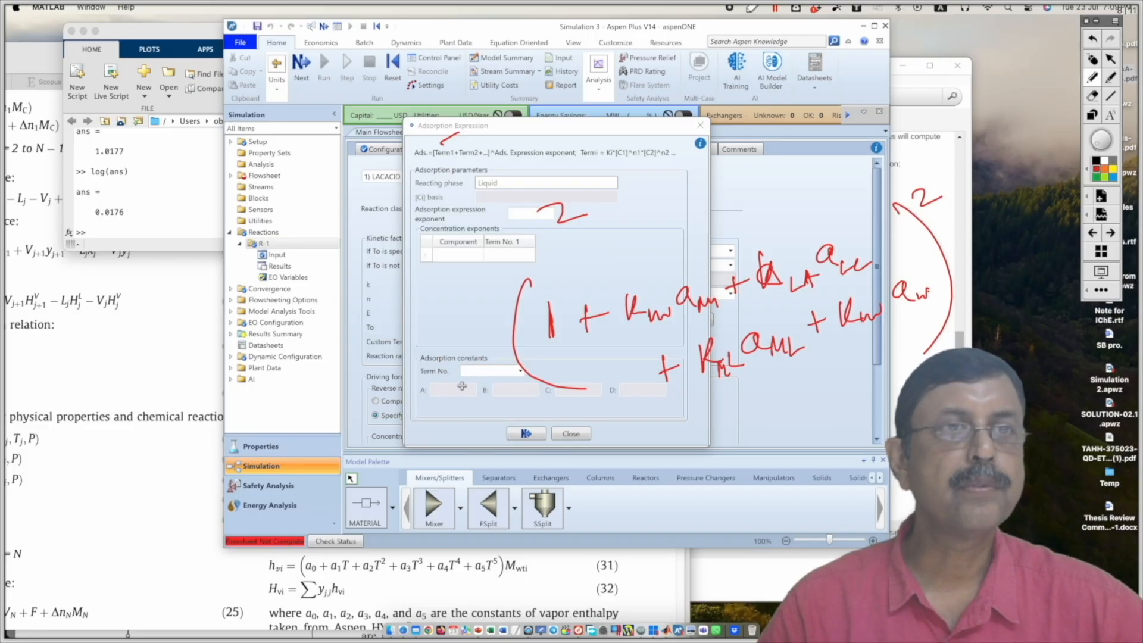
{"action": "left_click", "coordinate": [1093, 60]}
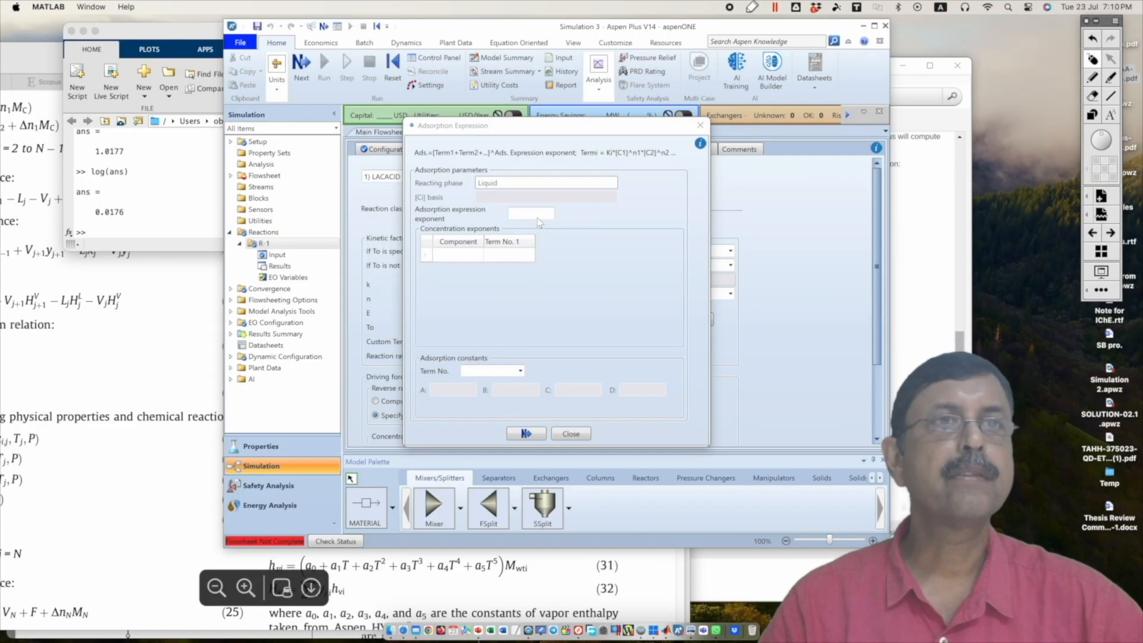
Step: Set the adsorption expression exponent to 2
{"action": "left_click", "coordinate": [539, 216]}
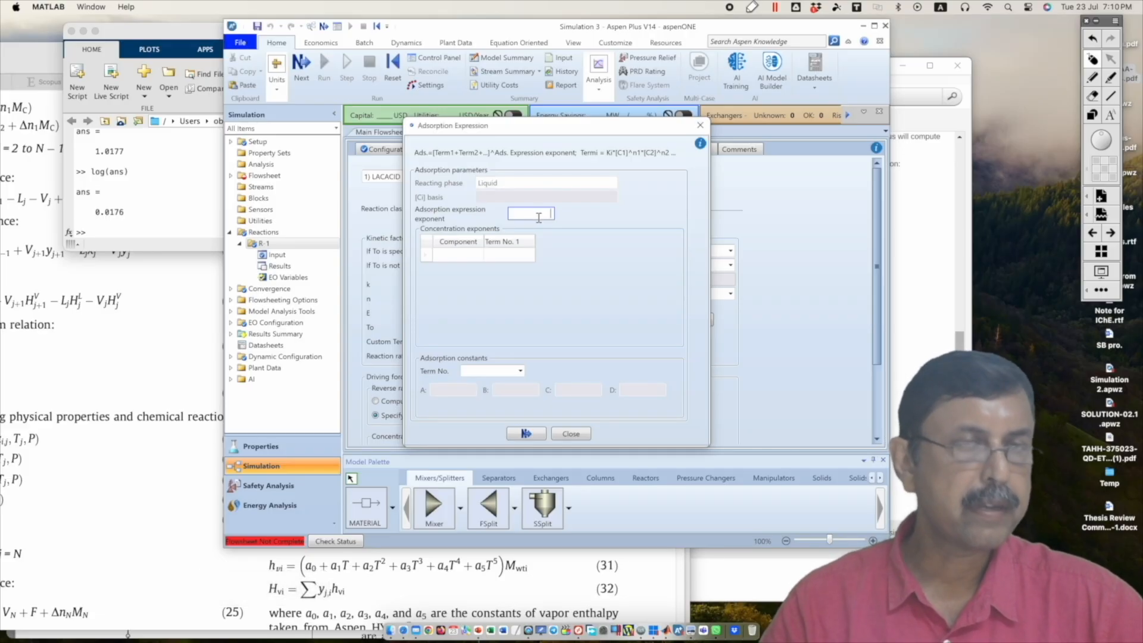
{"action": "type", "text": "2"}
{"action": "key", "text": "Return"}
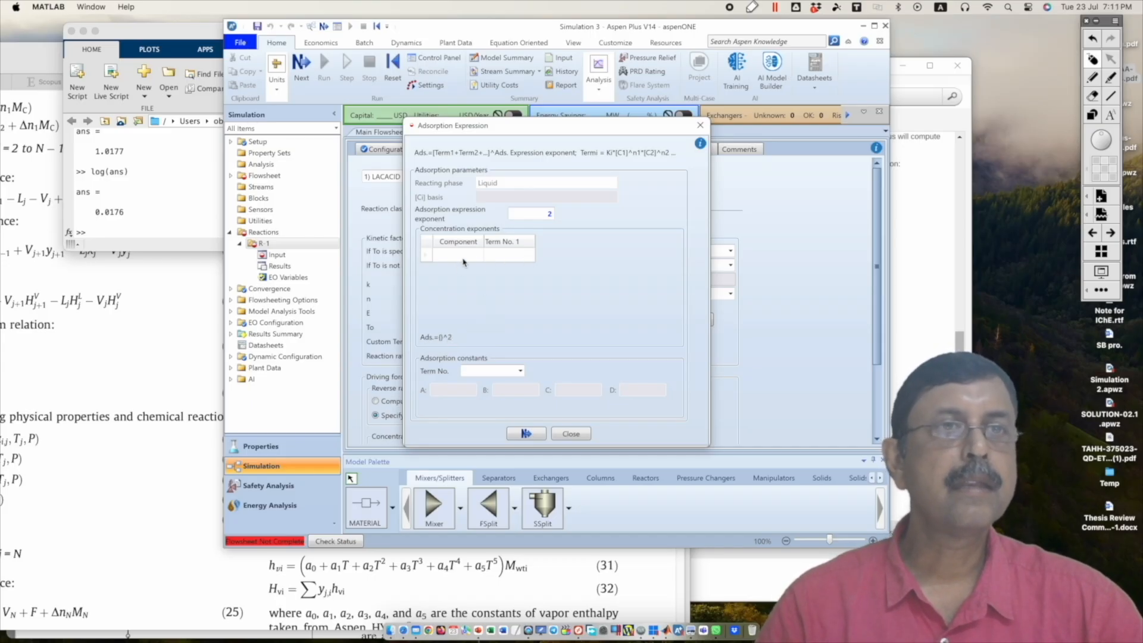
Step: Create adsorption constant terms 1 through 5 in the adsorption expression
{"action": "left_click", "coordinate": [520, 372]}
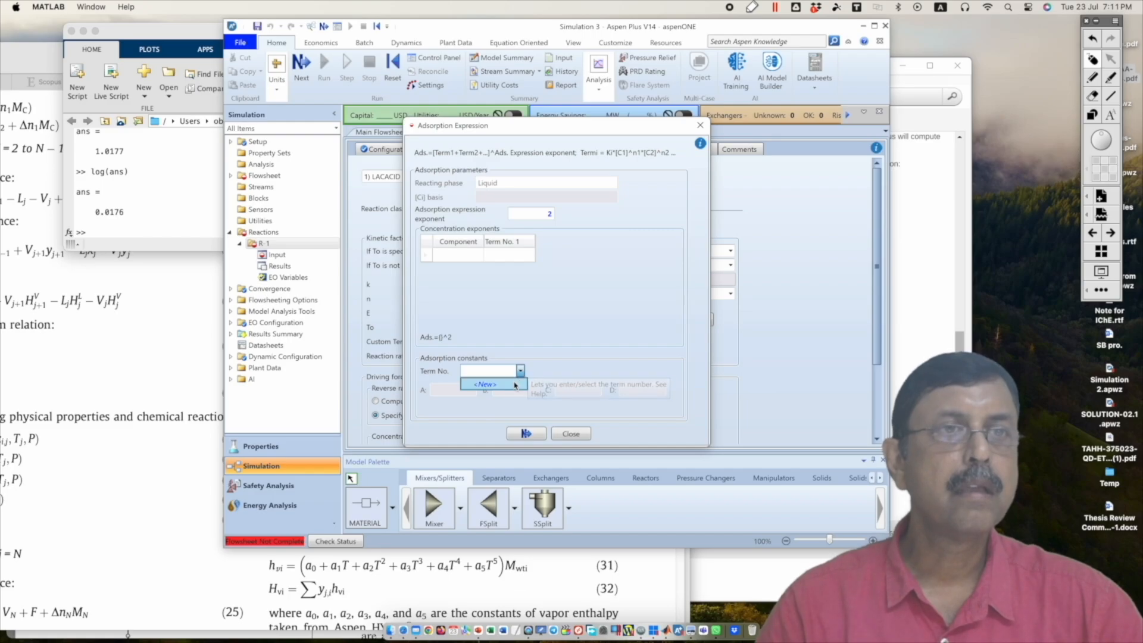
{"action": "left_click", "coordinate": [514, 384]}
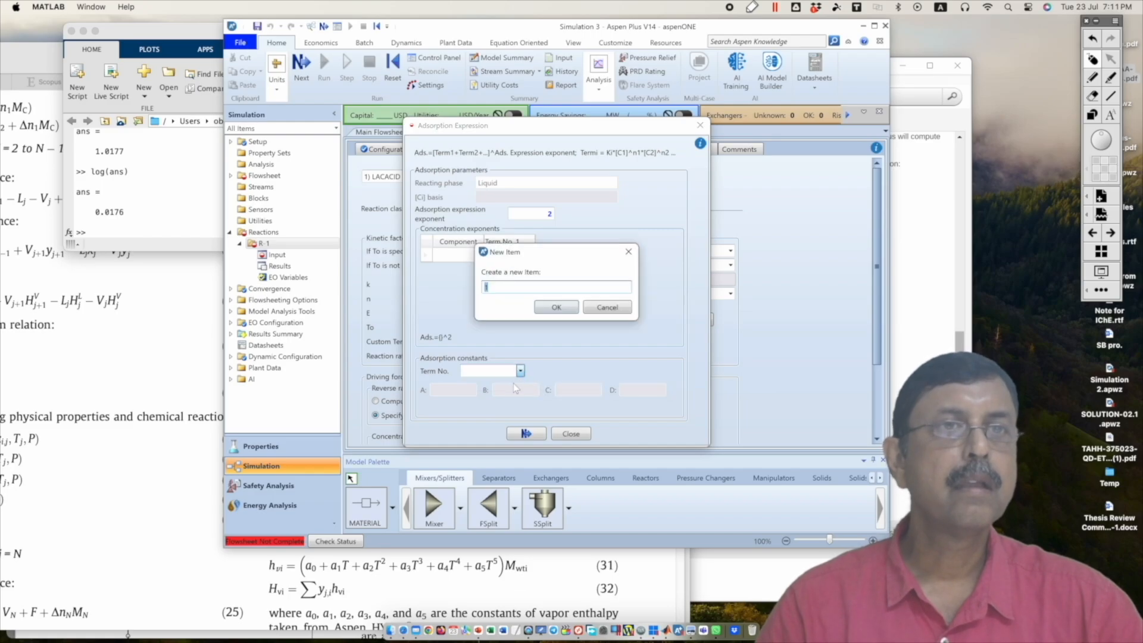
{"action": "left_click", "coordinate": [549, 306]}
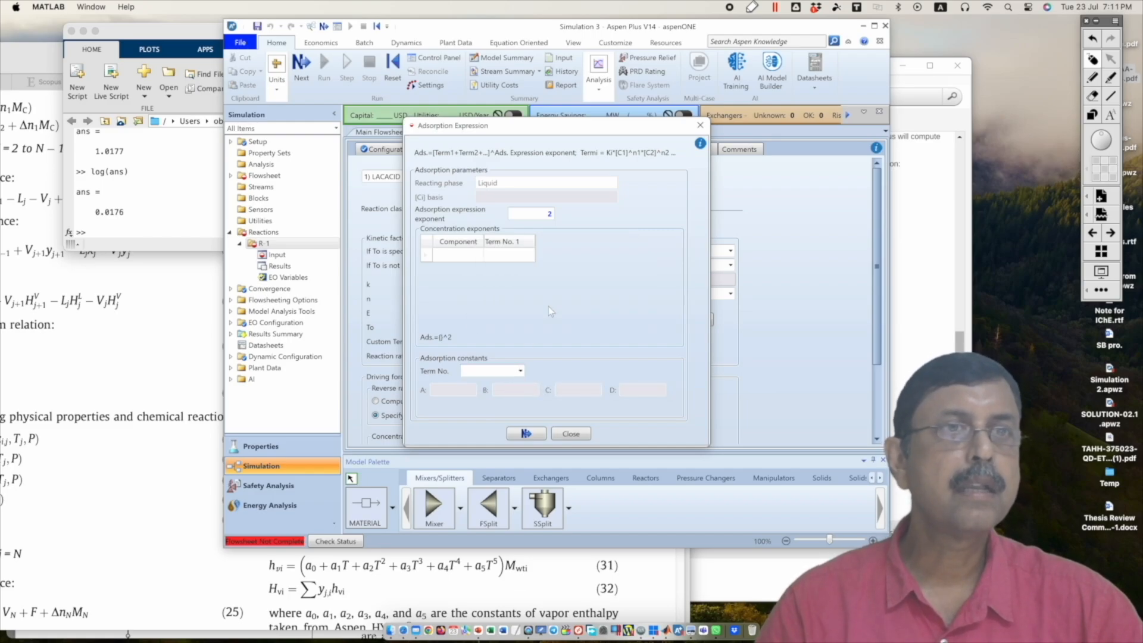
{"action": "left_click", "coordinate": [521, 371]}
{"action": "left_click", "coordinate": [506, 396]}
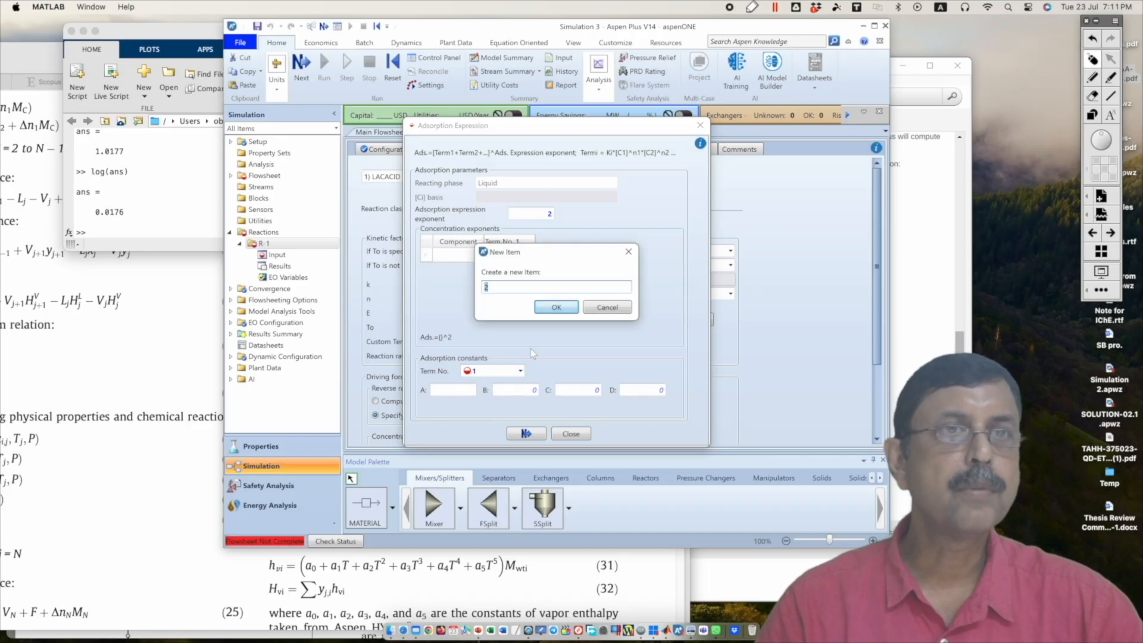
{"action": "left_click", "coordinate": [549, 307]}
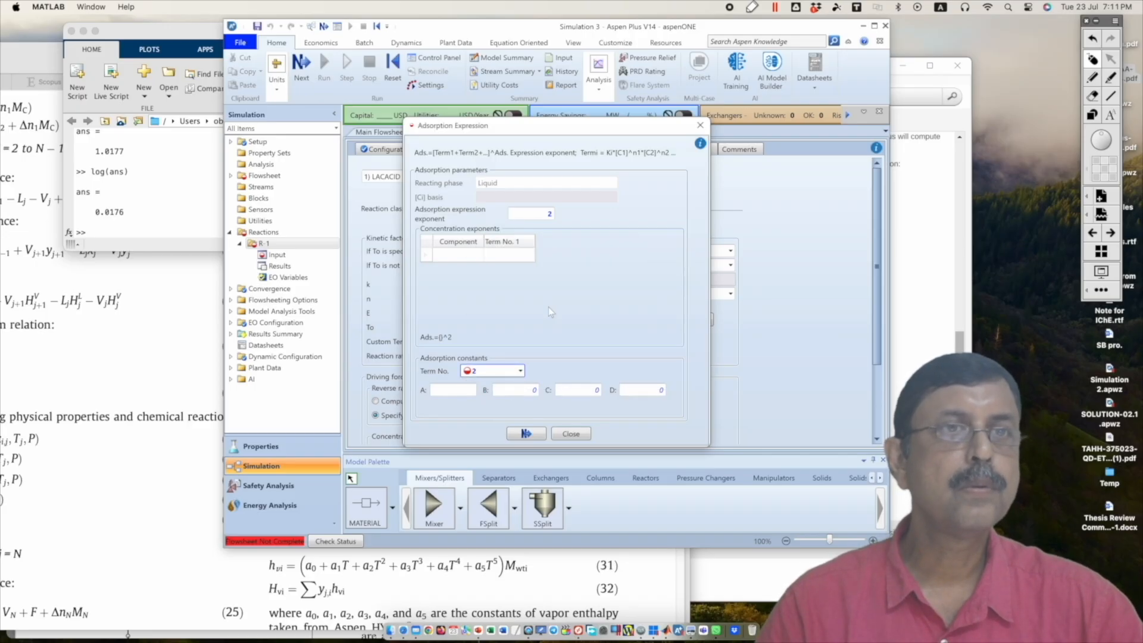
{"action": "left_click", "coordinate": [521, 374]}
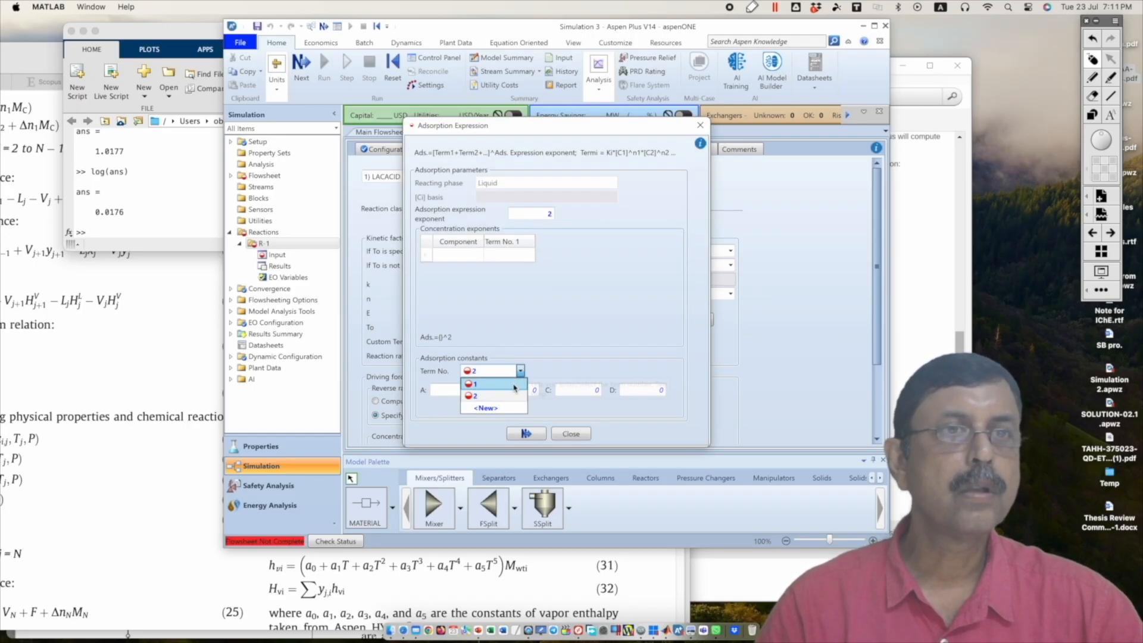
{"action": "left_click", "coordinate": [506, 410]}
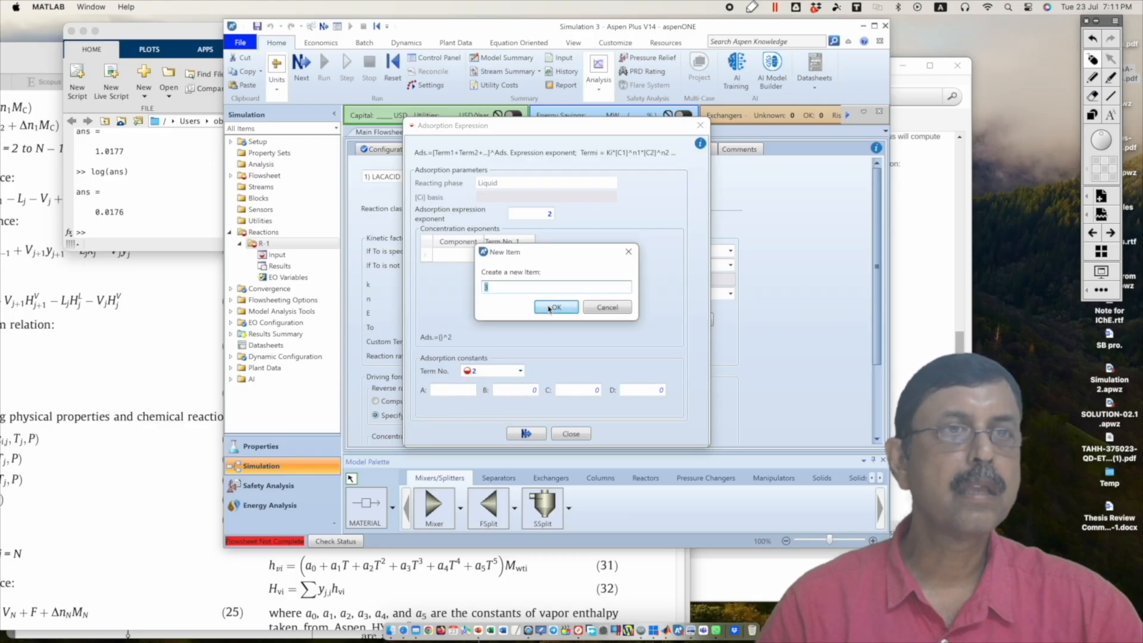
{"action": "left_click", "coordinate": [549, 308]}
{"action": "left_click", "coordinate": [521, 373]}
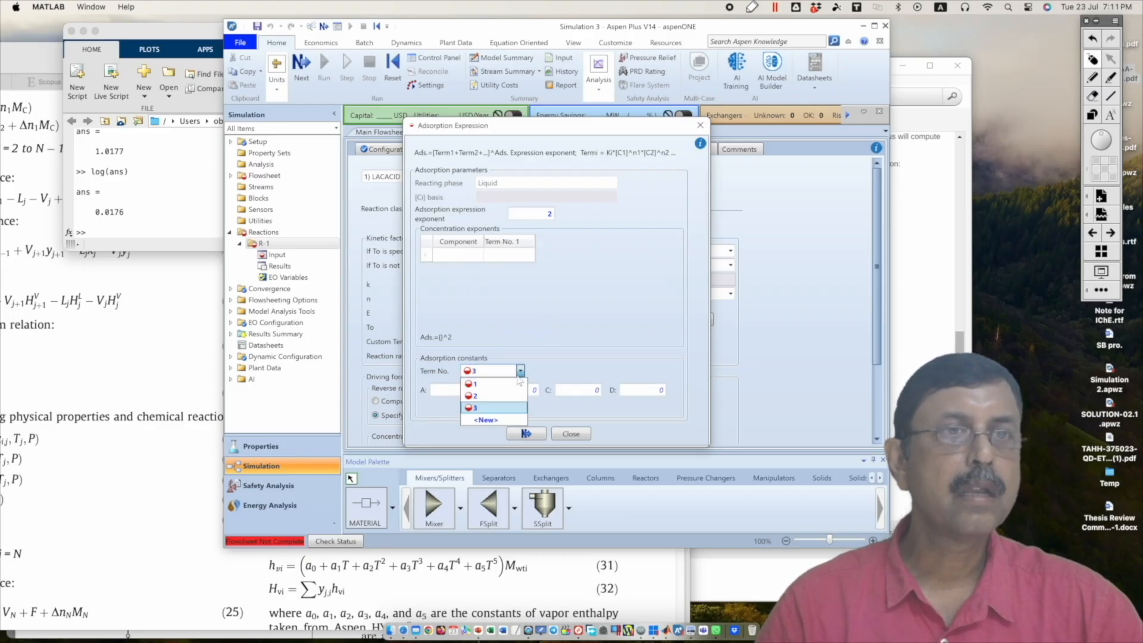
{"action": "left_click", "coordinate": [507, 421]}
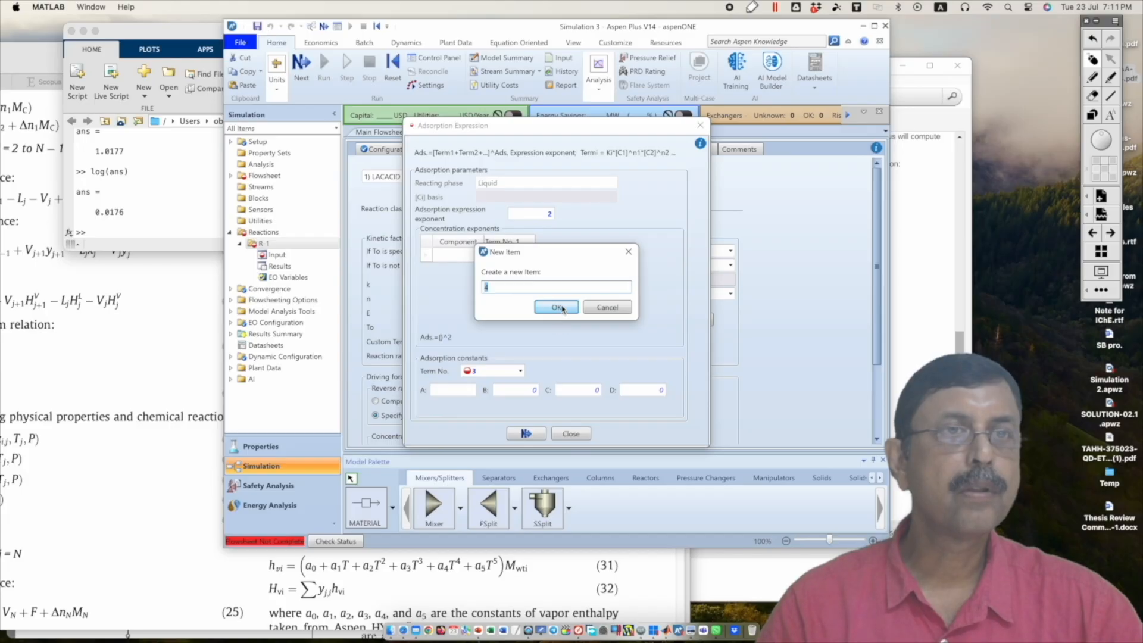
{"action": "left_click", "coordinate": [557, 308]}
{"action": "left_click", "coordinate": [521, 371]}
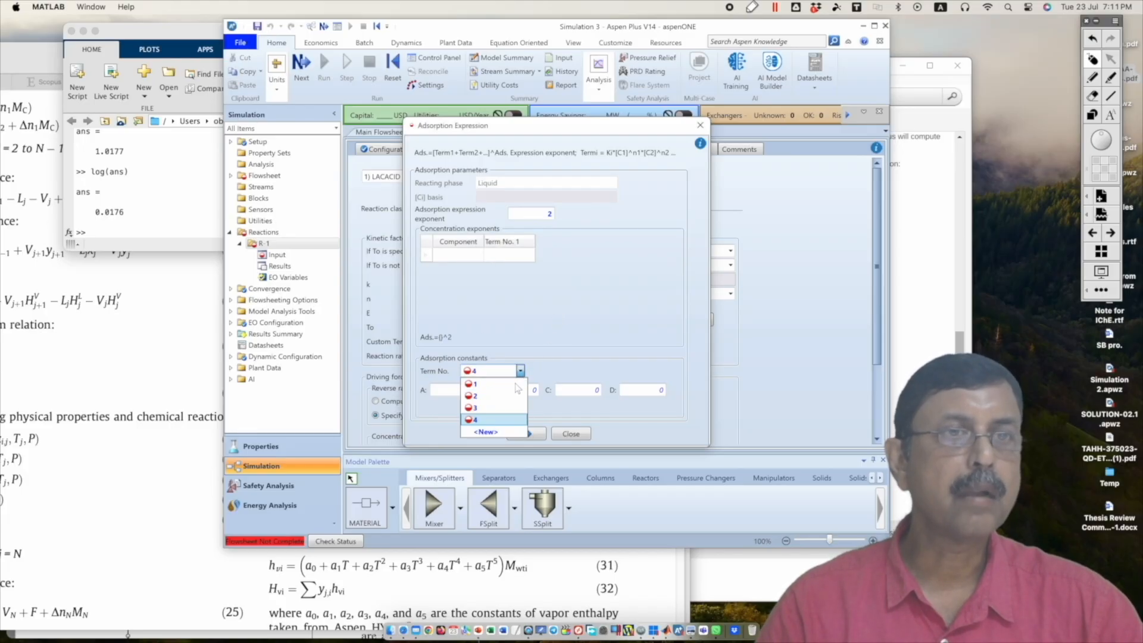
{"action": "left_click", "coordinate": [506, 432]}
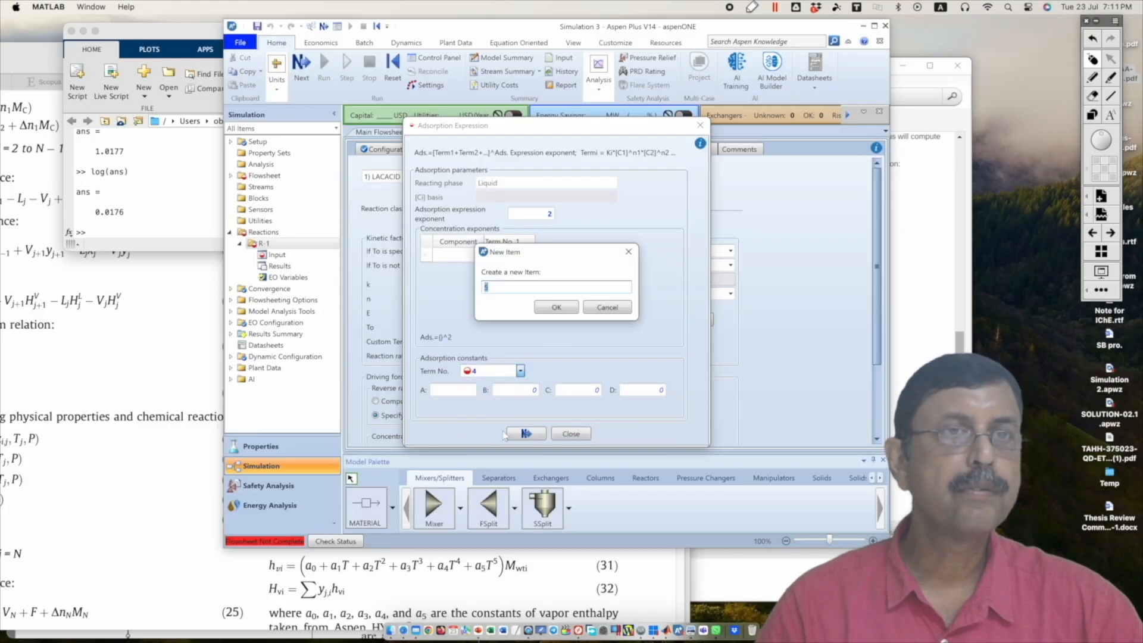
{"action": "left_click", "coordinate": [557, 308]}
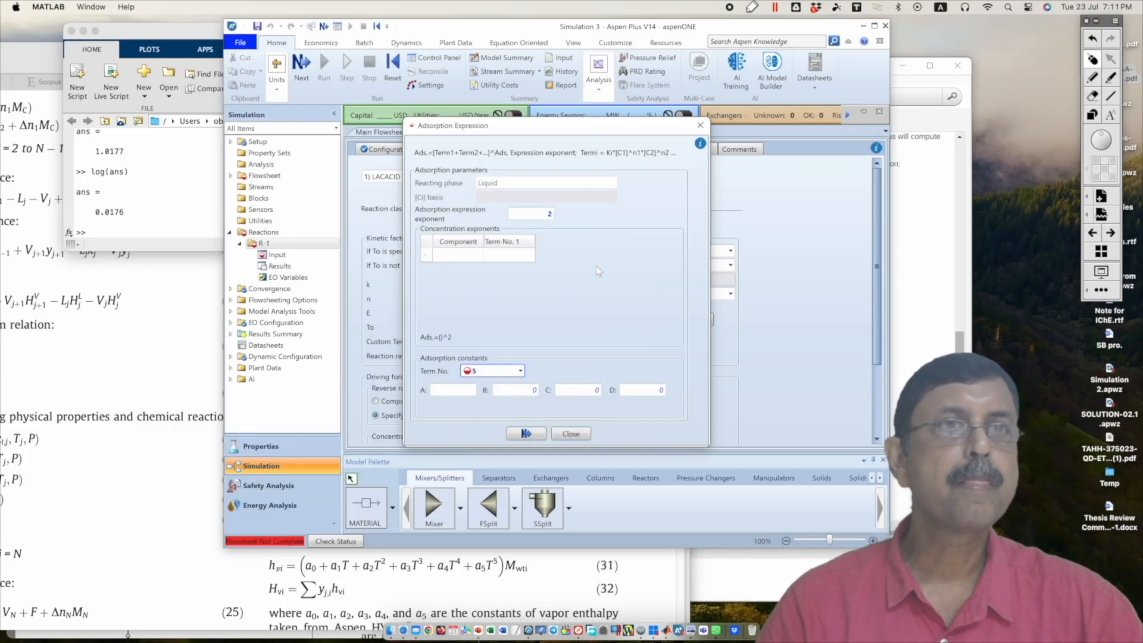
Step: Set adsorption constant coefficient A to 0 for term 1
{"action": "left_click", "coordinate": [520, 371]}
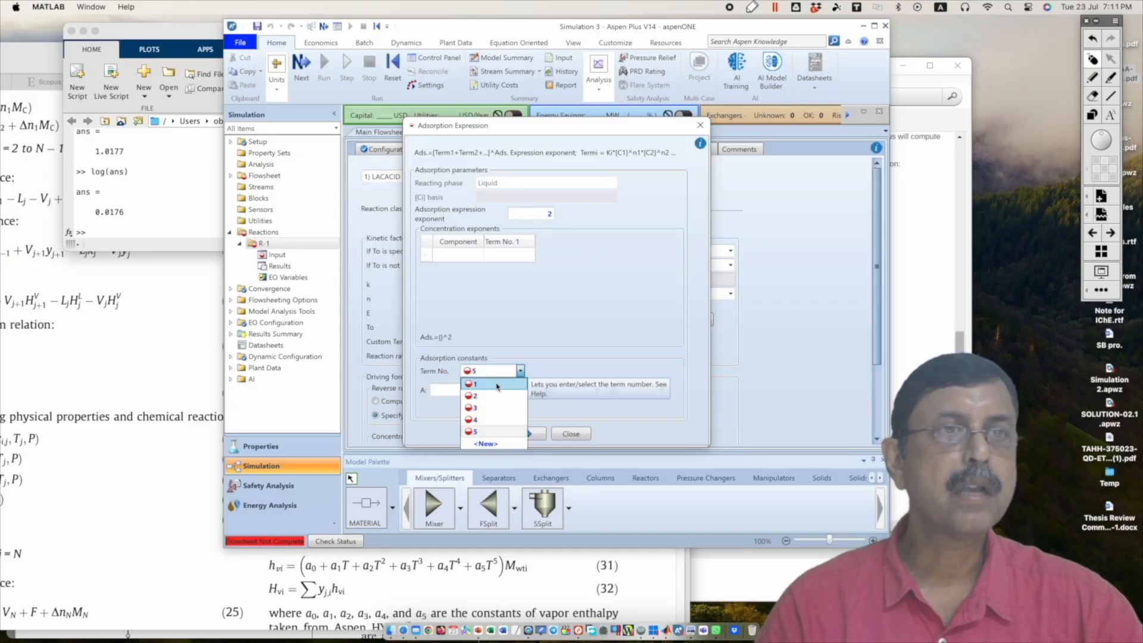
{"action": "left_click", "coordinate": [470, 383]}
{"action": "left_click", "coordinate": [462, 390]}
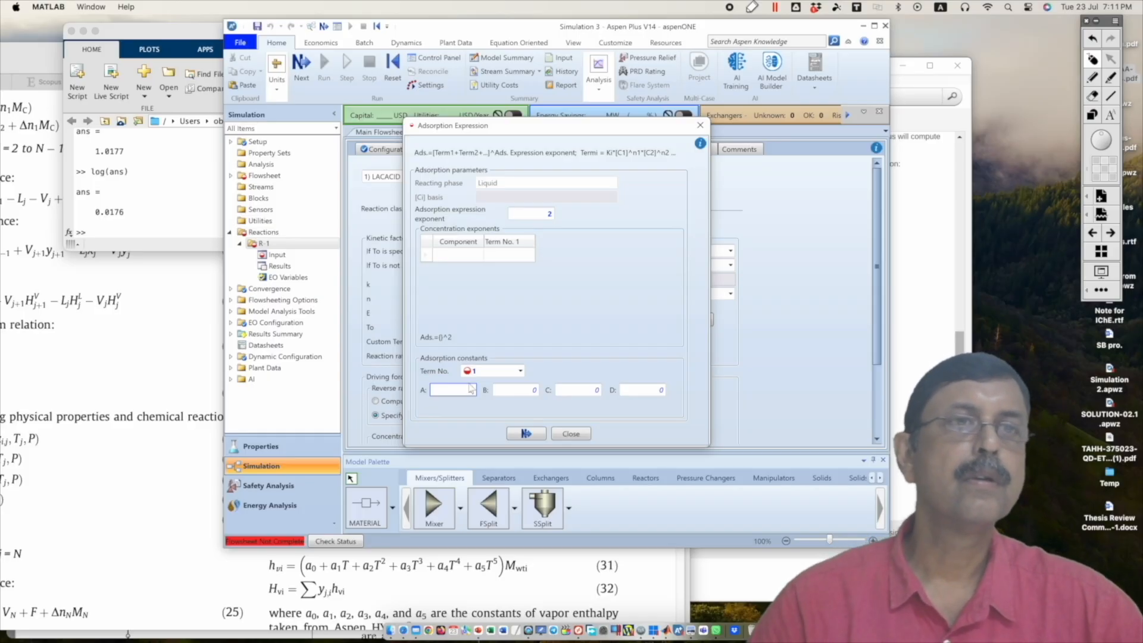
{"action": "type", "text": "0"}
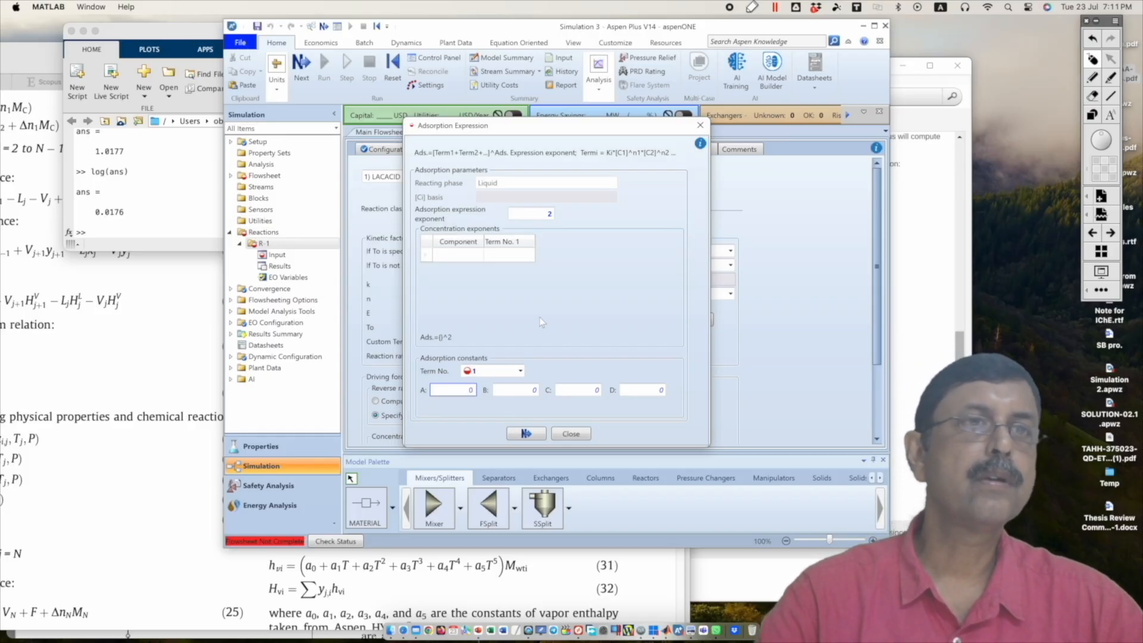
{"action": "key", "text": "Return"}
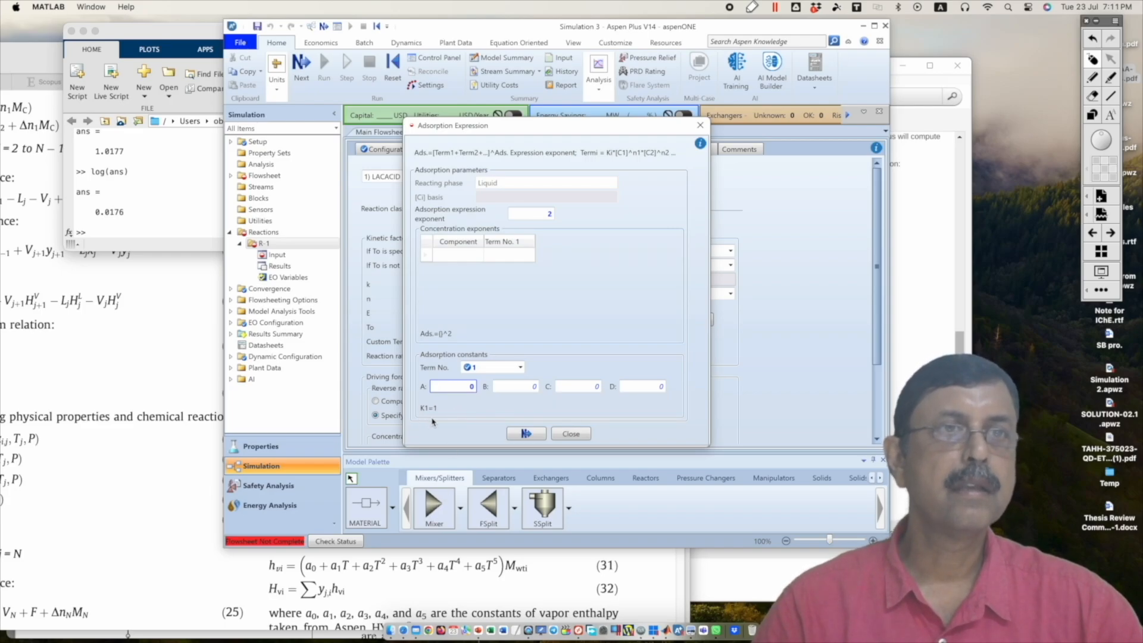
Step: Add METHANOL, LACACID, METHLACT and WATER as components in the adsorption concentration exponents table
{"action": "left_click", "coordinate": [479, 256]}
{"action": "left_click", "coordinate": [479, 256]}
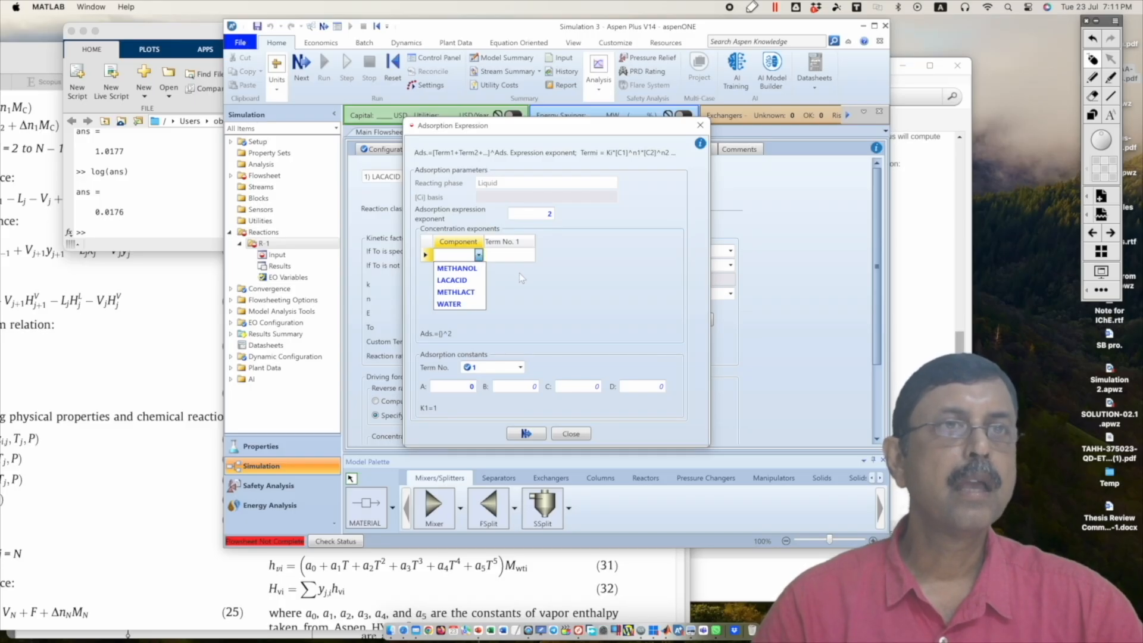
{"action": "left_click", "coordinate": [472, 269]}
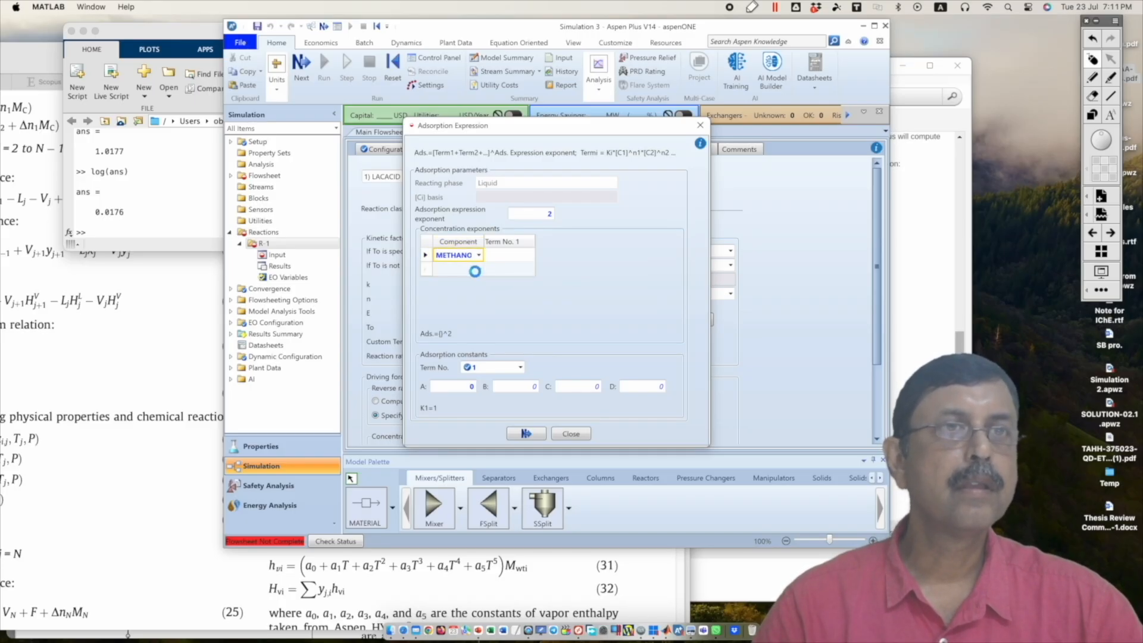
{"action": "left_click", "coordinate": [473, 270]}
{"action": "left_click", "coordinate": [479, 269]}
{"action": "left_click", "coordinate": [465, 291]}
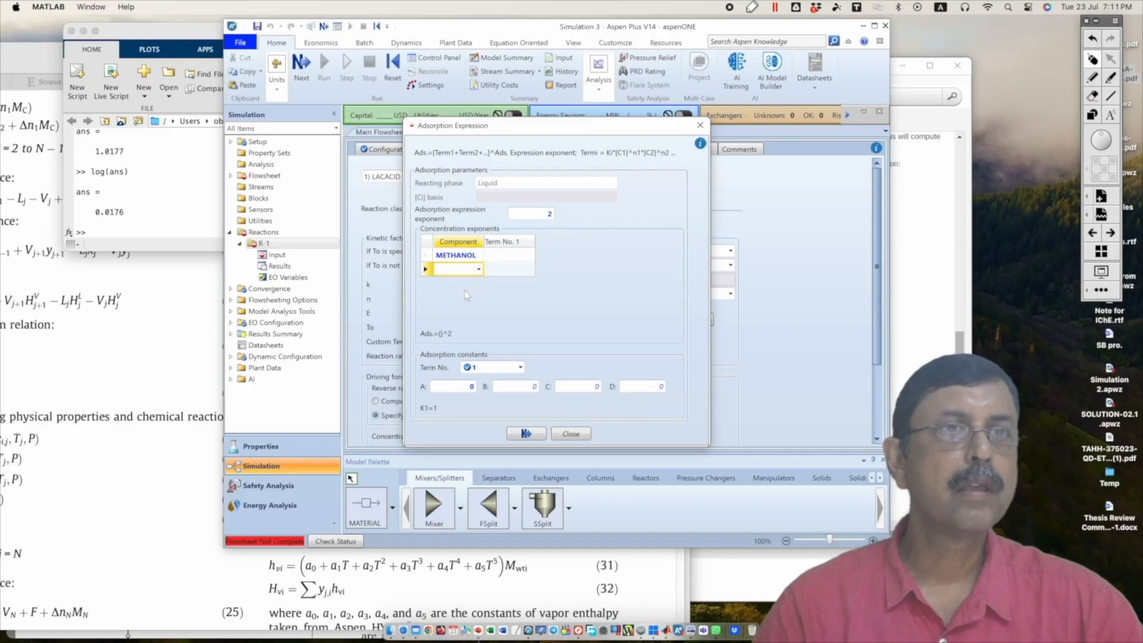
{"action": "left_click", "coordinate": [479, 271]}
{"action": "left_click", "coordinate": [468, 294]}
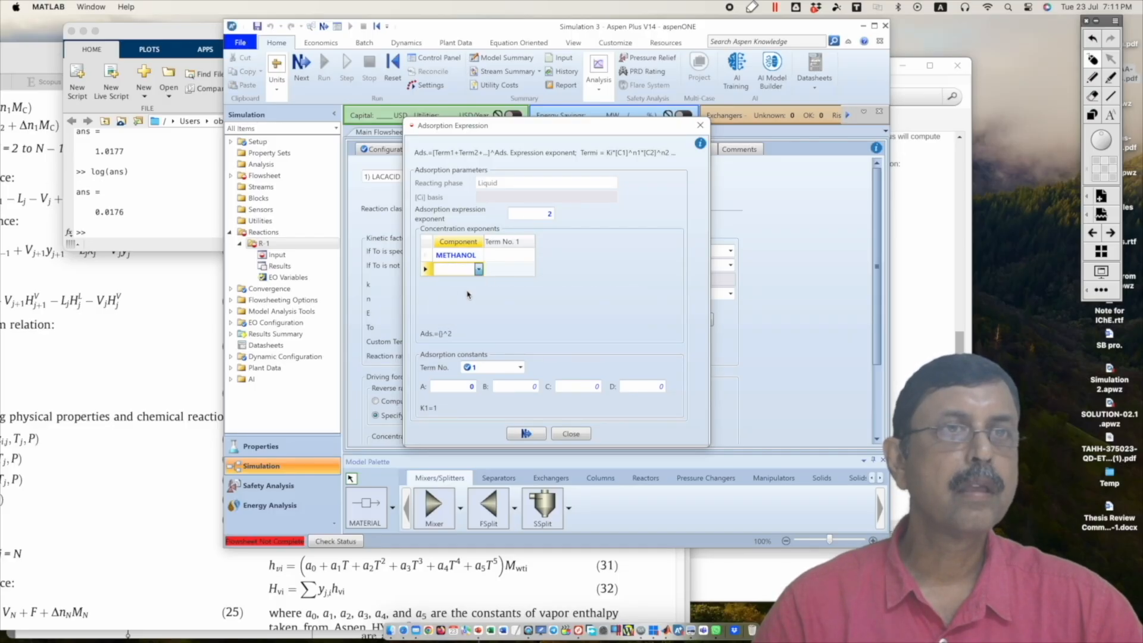
{"action": "left_click", "coordinate": [479, 284]}
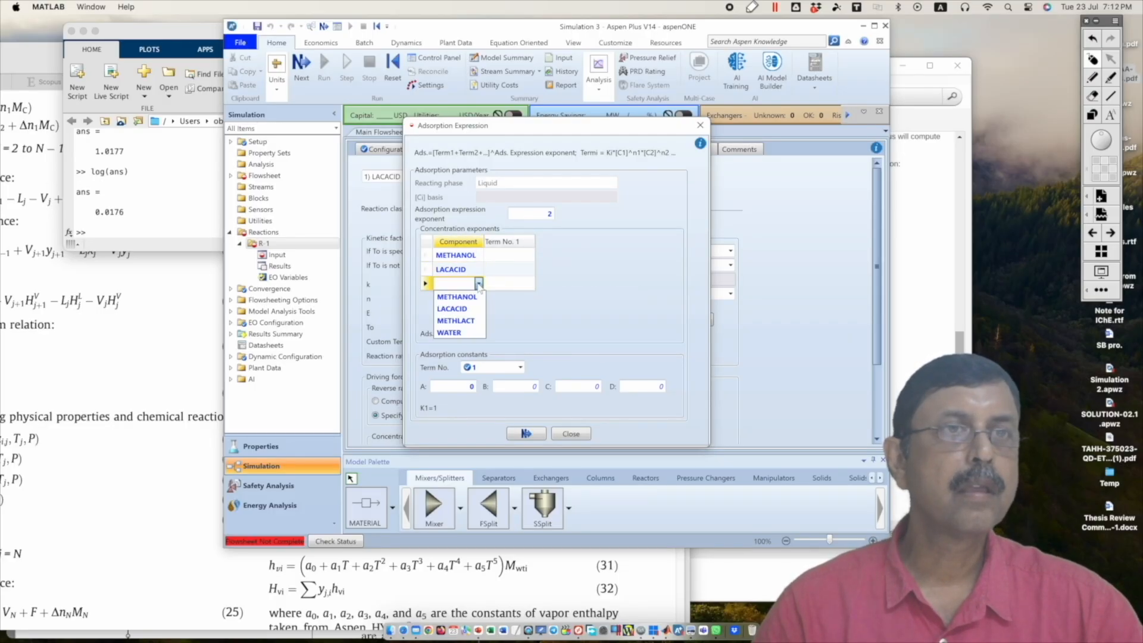
{"action": "left_click", "coordinate": [467, 313]}
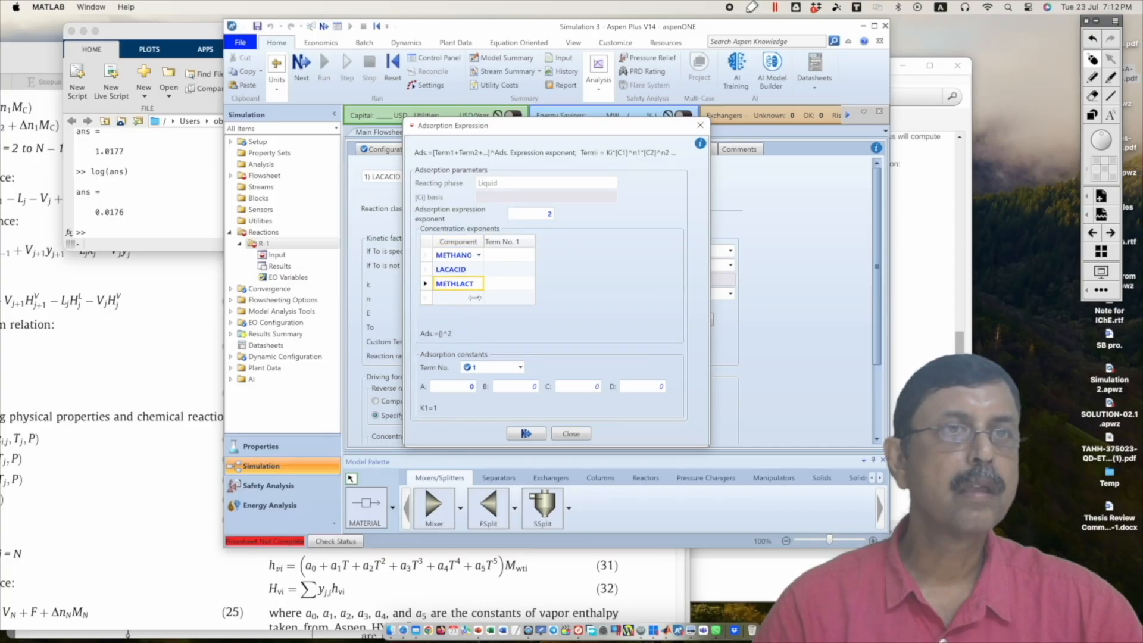
{"action": "left_click", "coordinate": [479, 298]}
{"action": "left_click", "coordinate": [478, 298]}
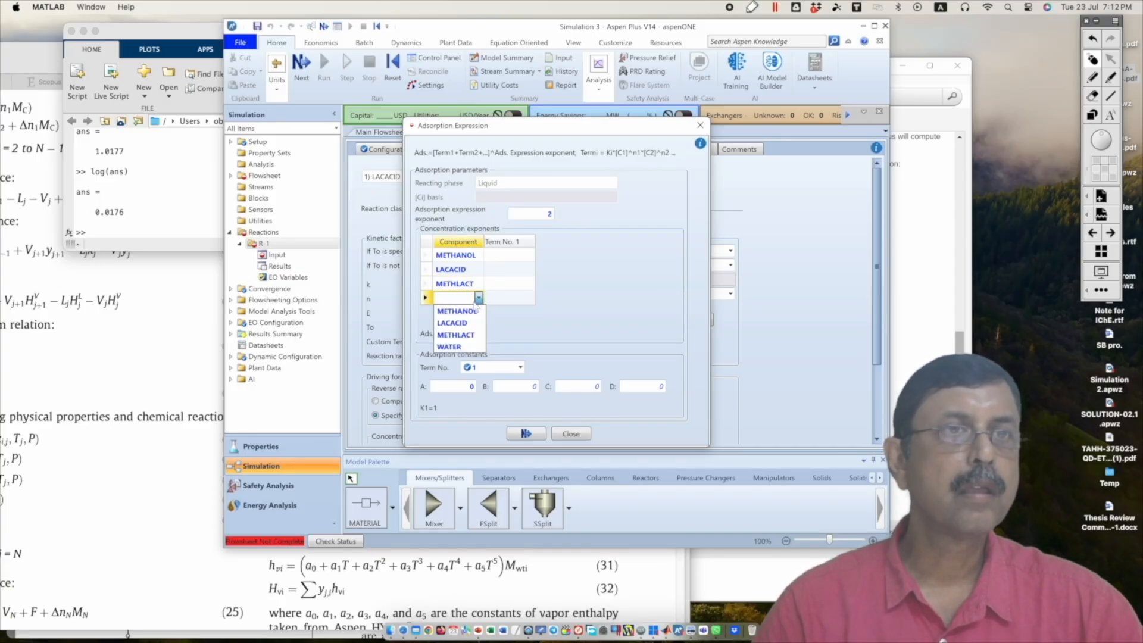
{"action": "left_click", "coordinate": [460, 347]}
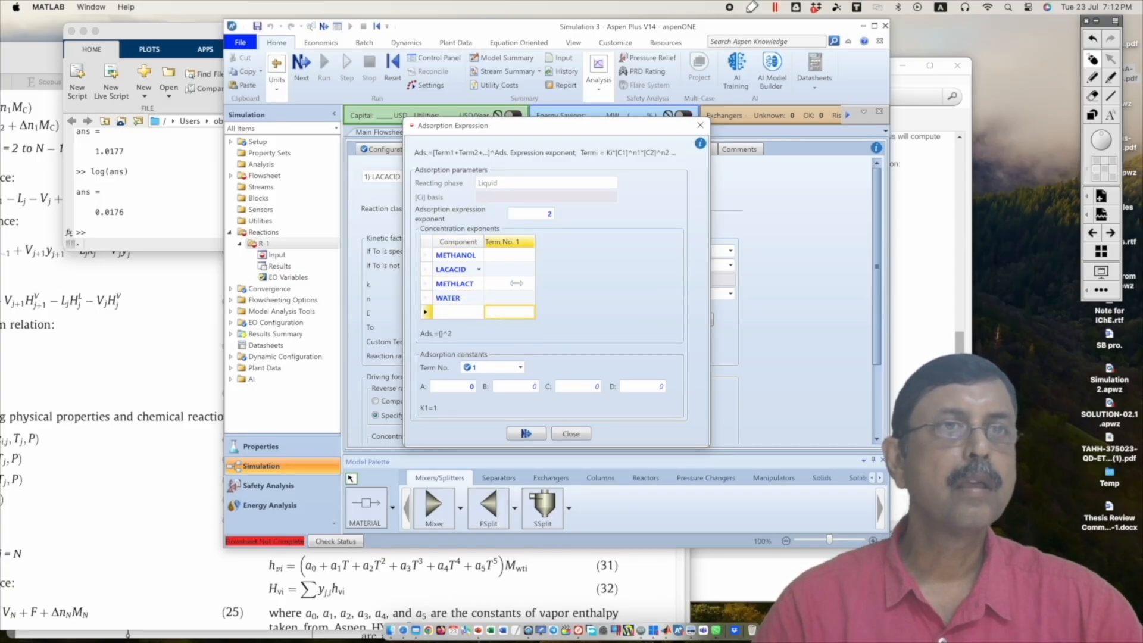
Step: Set the term 1 concentration exponents to 0 for METHANOL, LACACID, METHLACT and WATER
{"action": "left_click", "coordinate": [518, 256]}
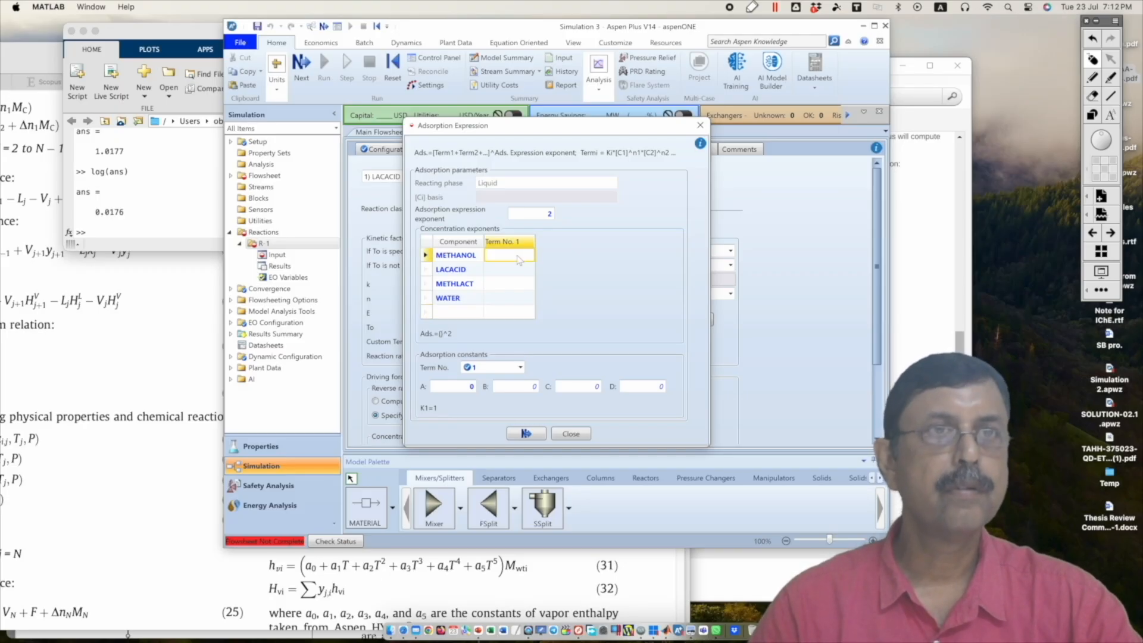
{"action": "type", "text": "0"}
{"action": "left_click", "coordinate": [519, 270]}
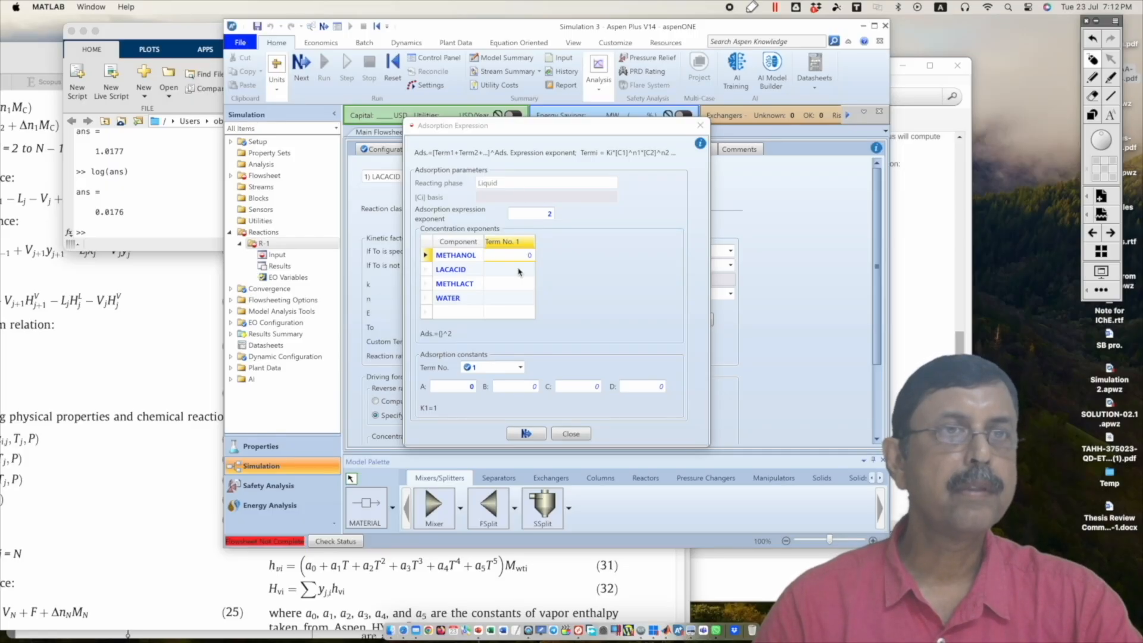
{"action": "left_click", "coordinate": [517, 271]}
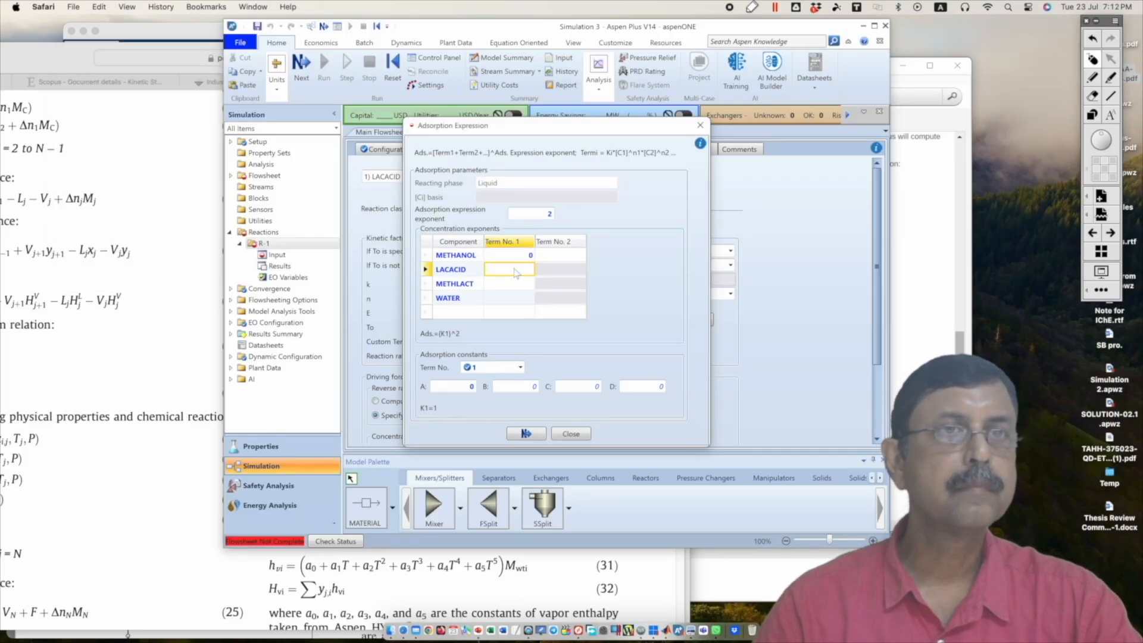
{"action": "type", "text": "0"}
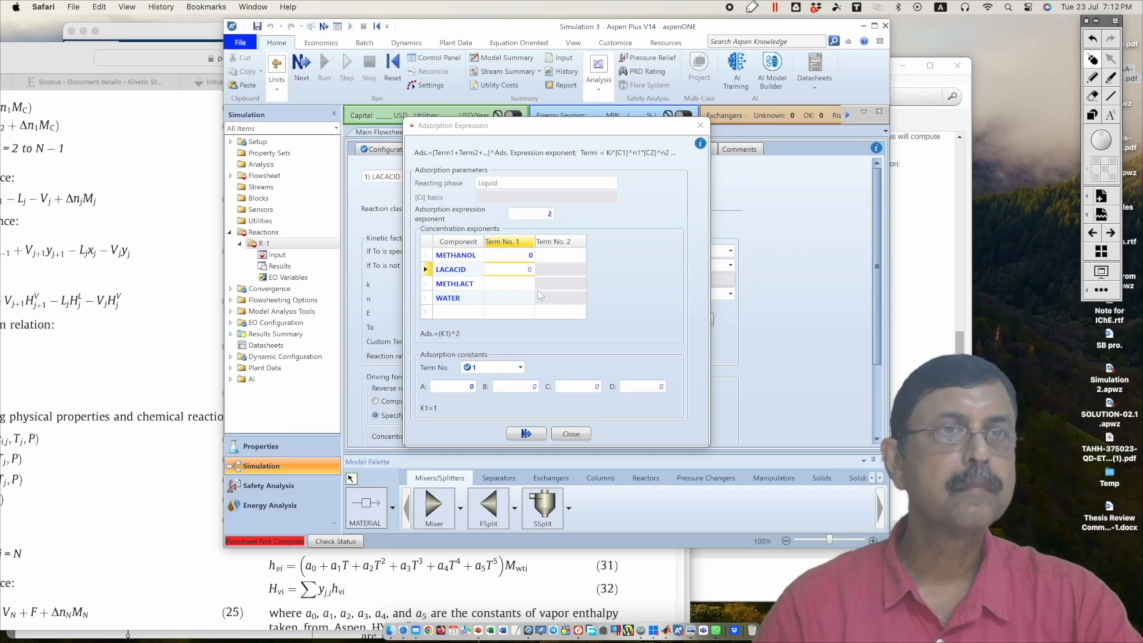
{"action": "left_click", "coordinate": [522, 287]}
{"action": "type", "text": "0"}
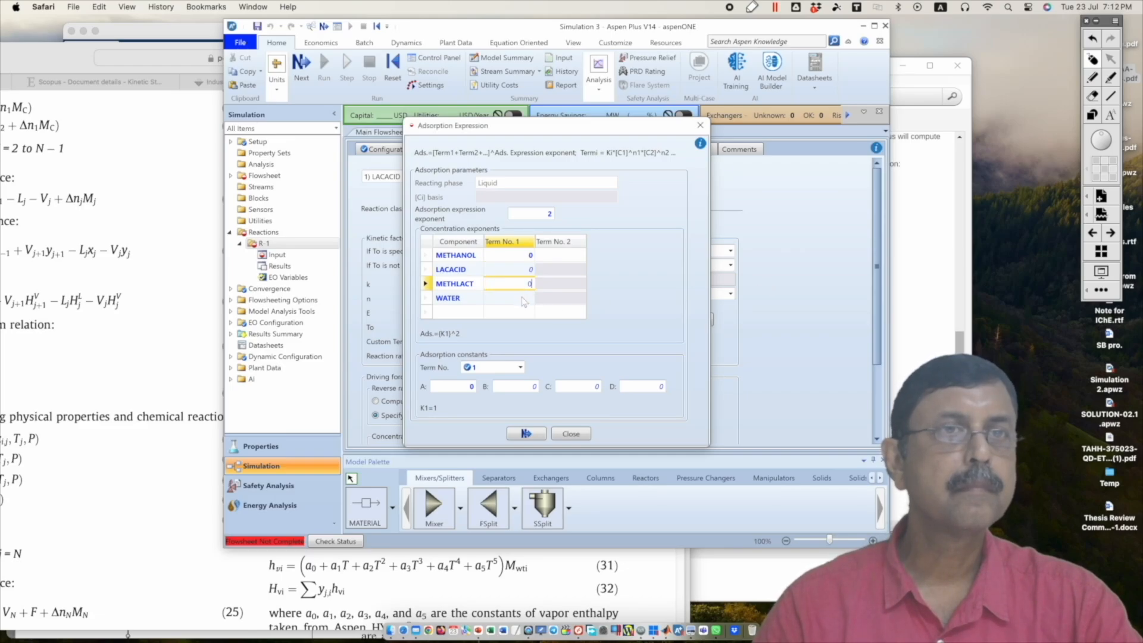
{"action": "key", "text": "BackSpace"}
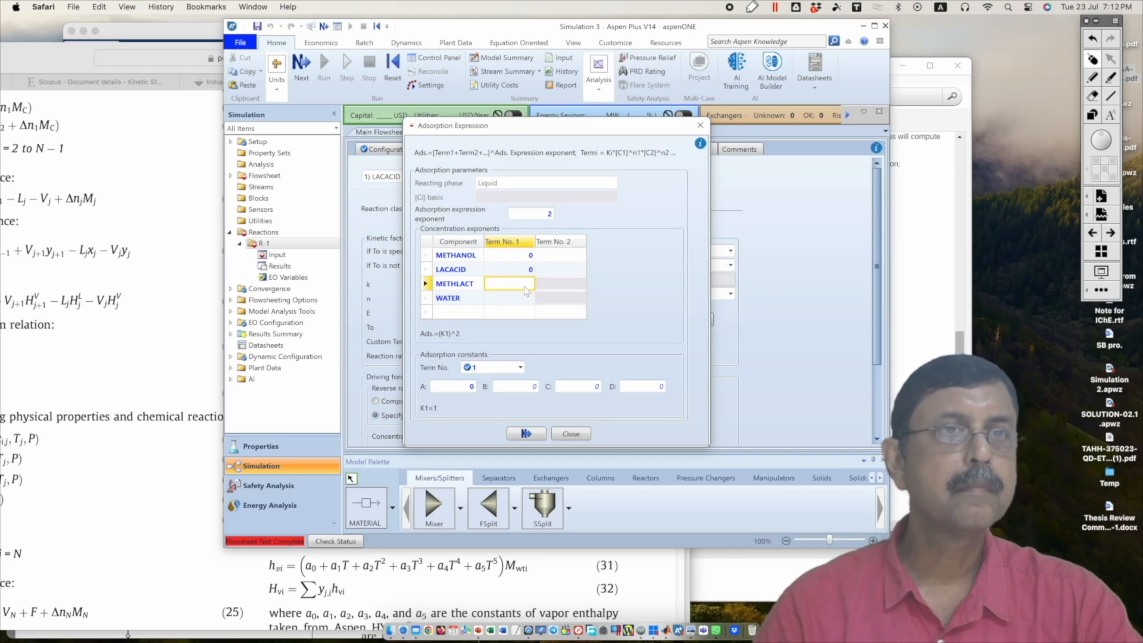
{"action": "left_click", "coordinate": [524, 297]}
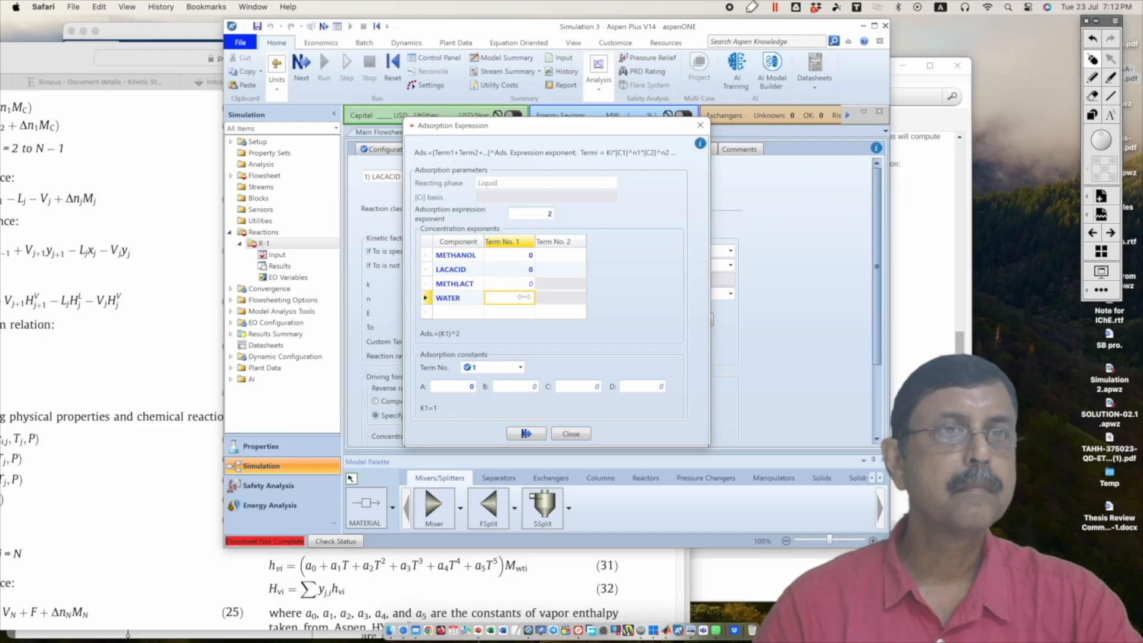
{"action": "type", "text": "0"}
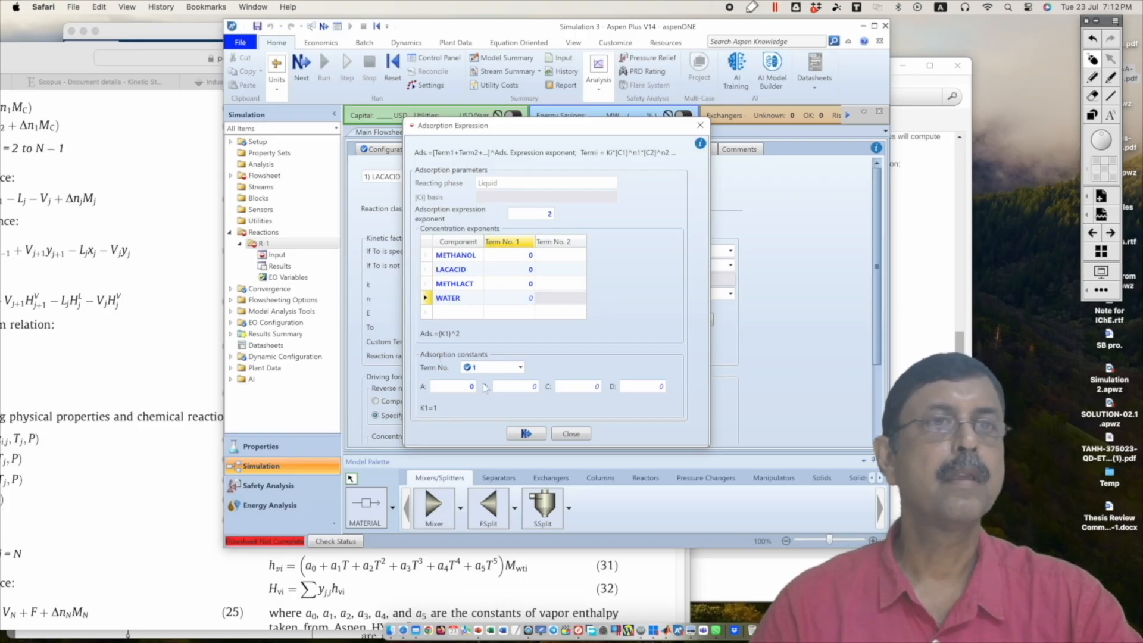
Step: Select adsorption constant term 2 and set its concentration exponents to 1 for METHANOL and 0 for LACACID, METHLACT and WATER
{"action": "left_click", "coordinate": [510, 377]}
{"action": "left_click", "coordinate": [513, 368]}
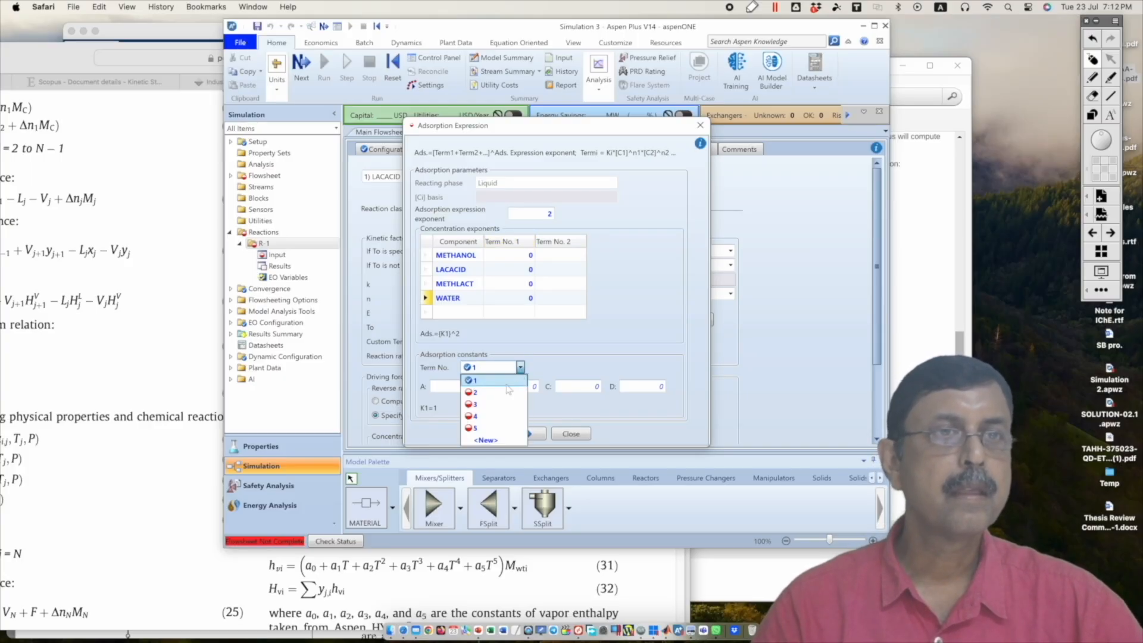
{"action": "left_click", "coordinate": [502, 393]}
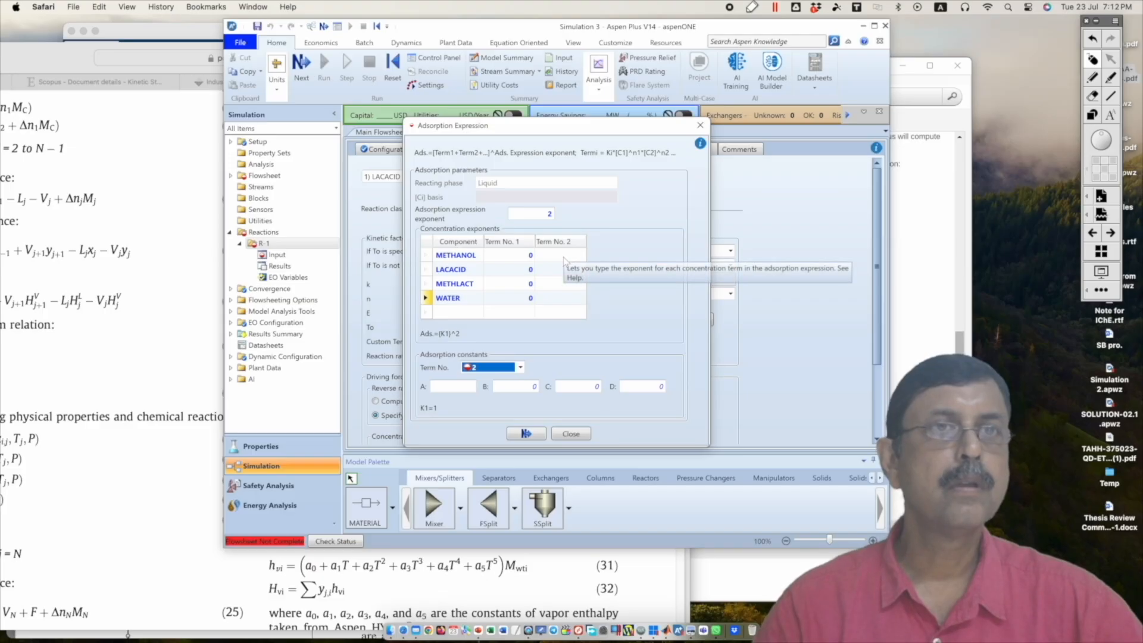
{"action": "left_click", "coordinate": [564, 257]}
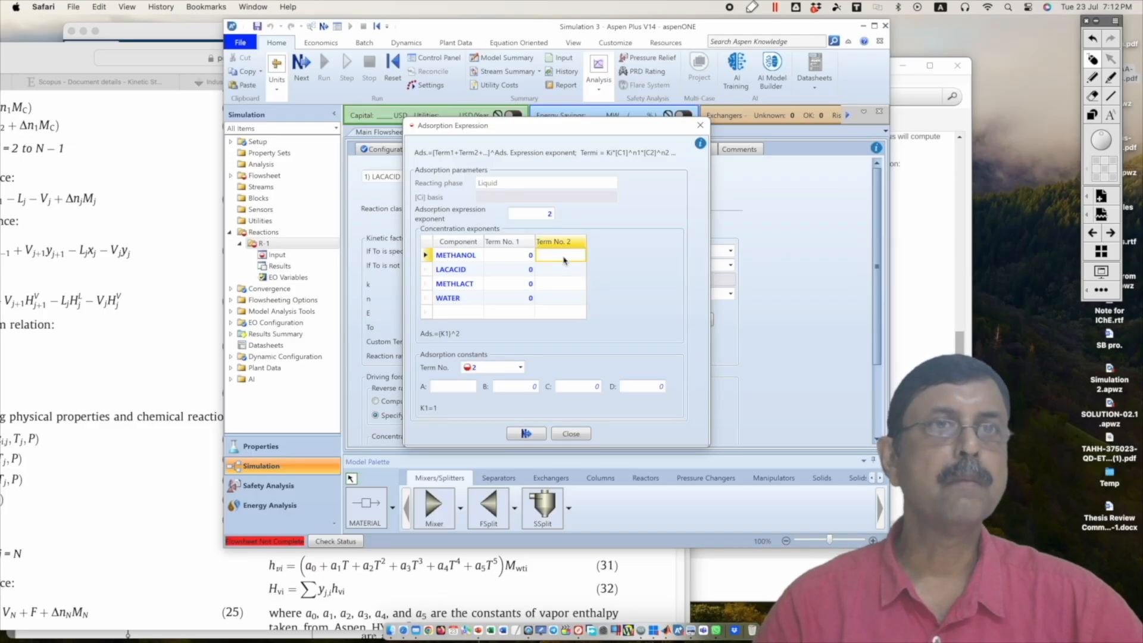
{"action": "type", "text": "1"}
{"action": "left_click", "coordinate": [566, 268]}
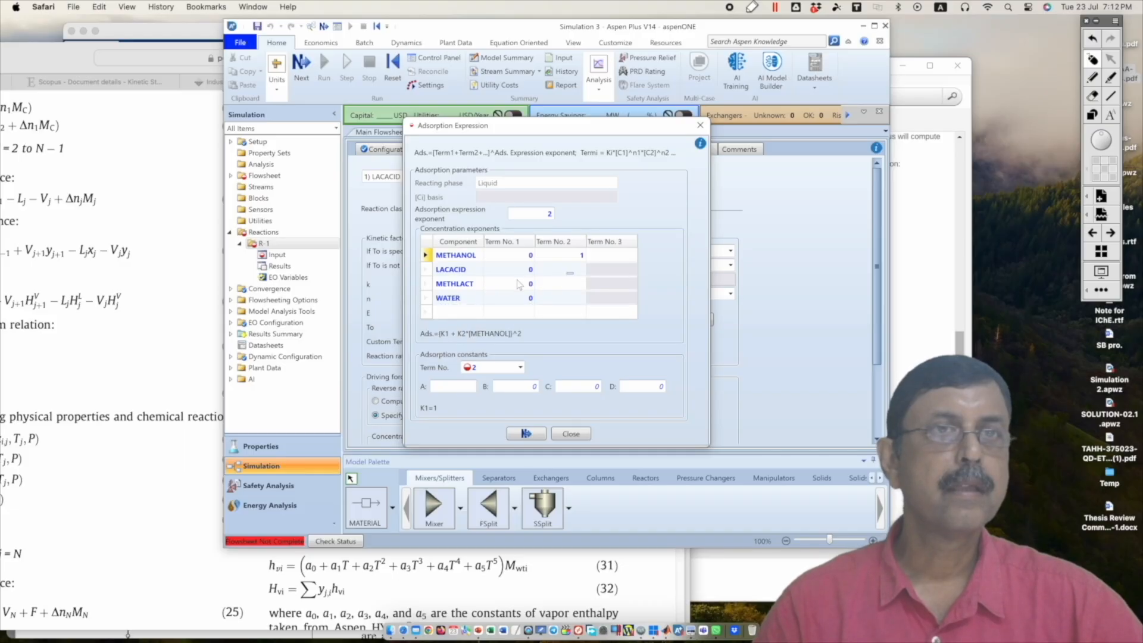
{"action": "left_click", "coordinate": [572, 273]}
{"action": "type", "text": "0"}
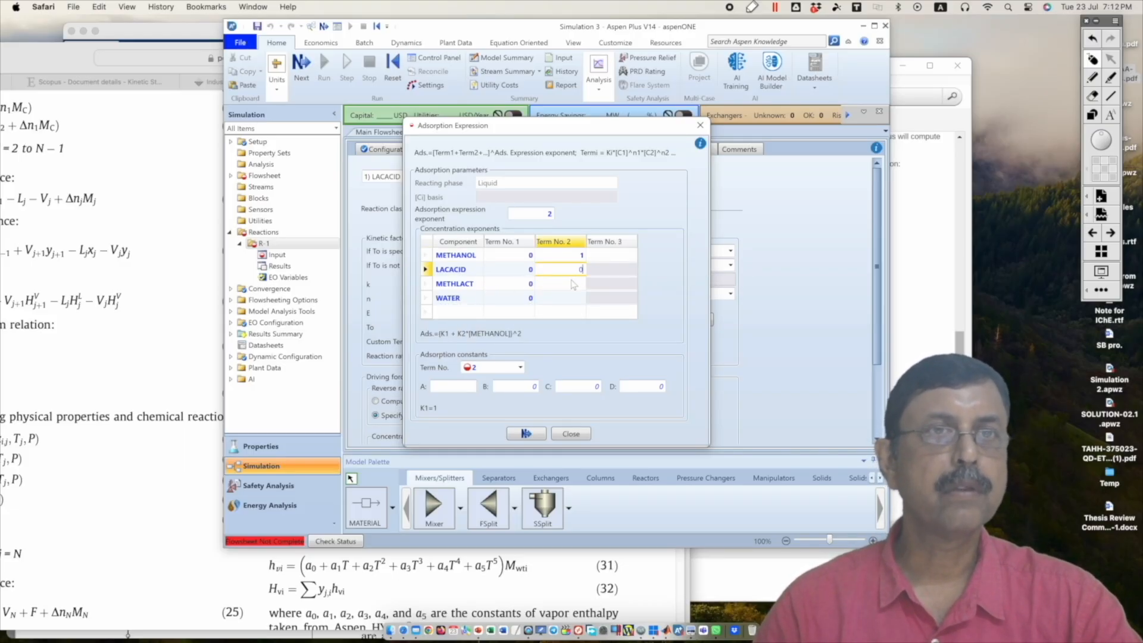
{"action": "left_click", "coordinate": [573, 285]}
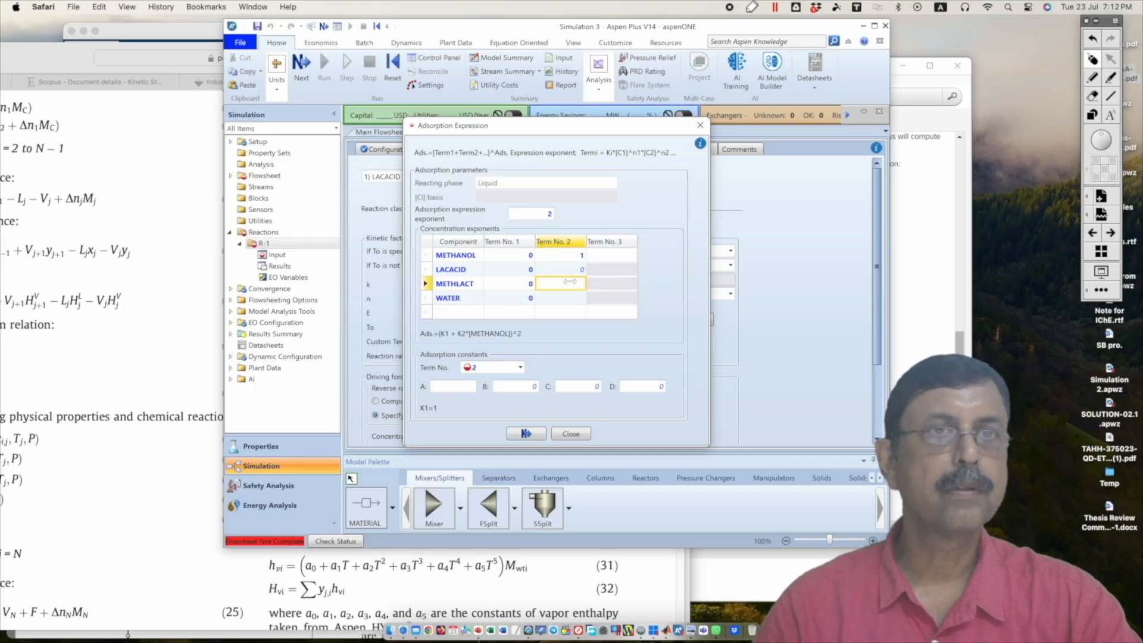
{"action": "type", "text": "0"}
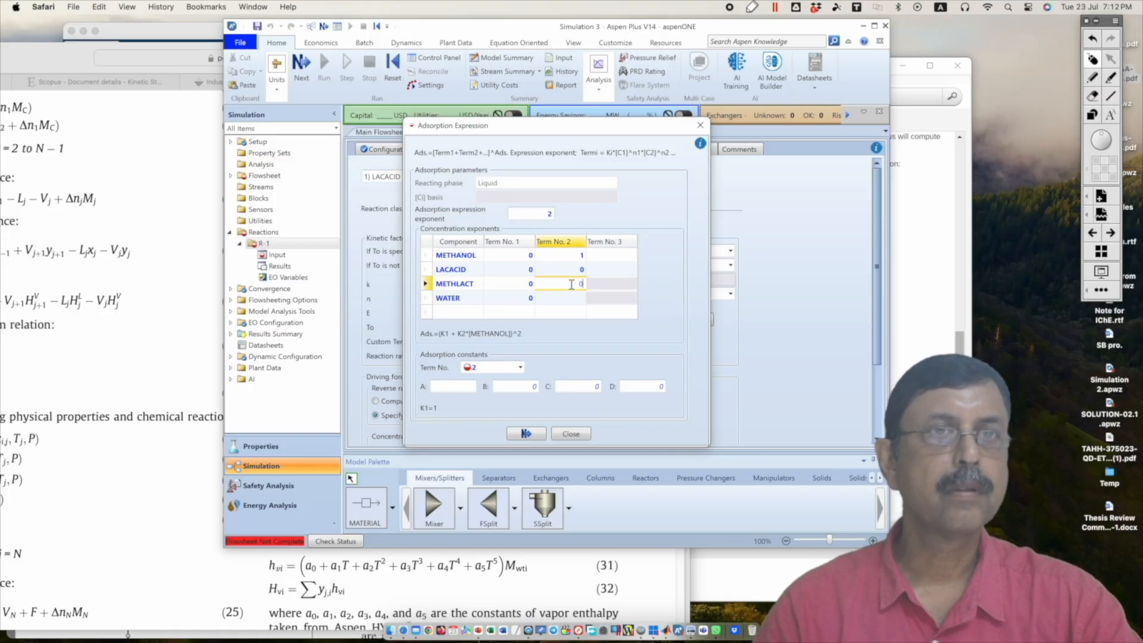
{"action": "left_click", "coordinate": [576, 299]}
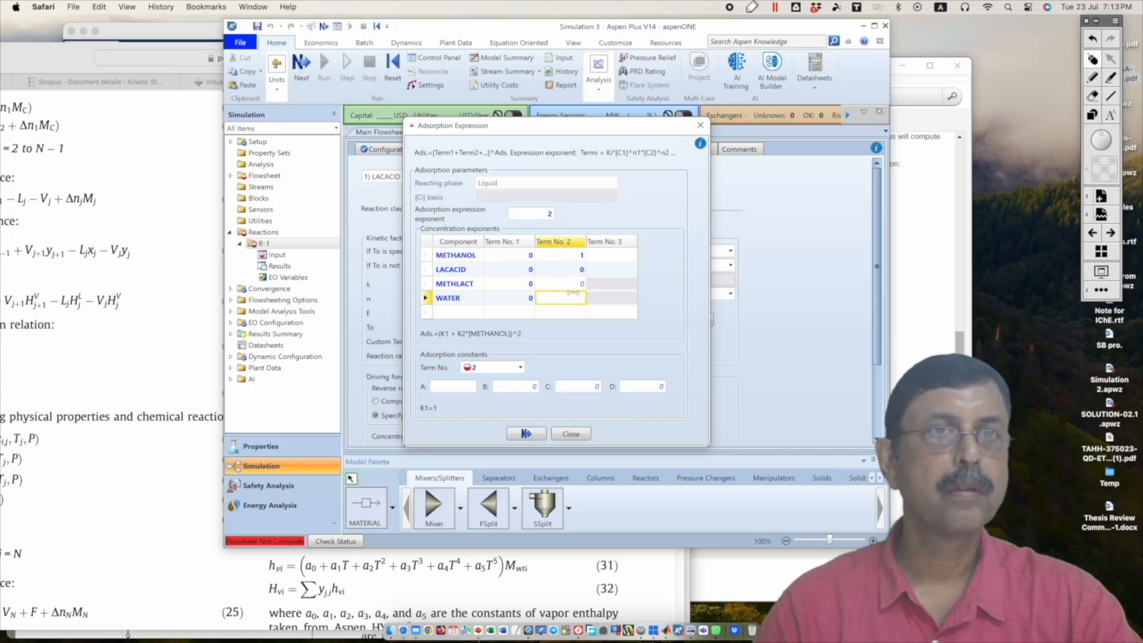
{"action": "type", "text": "0"}
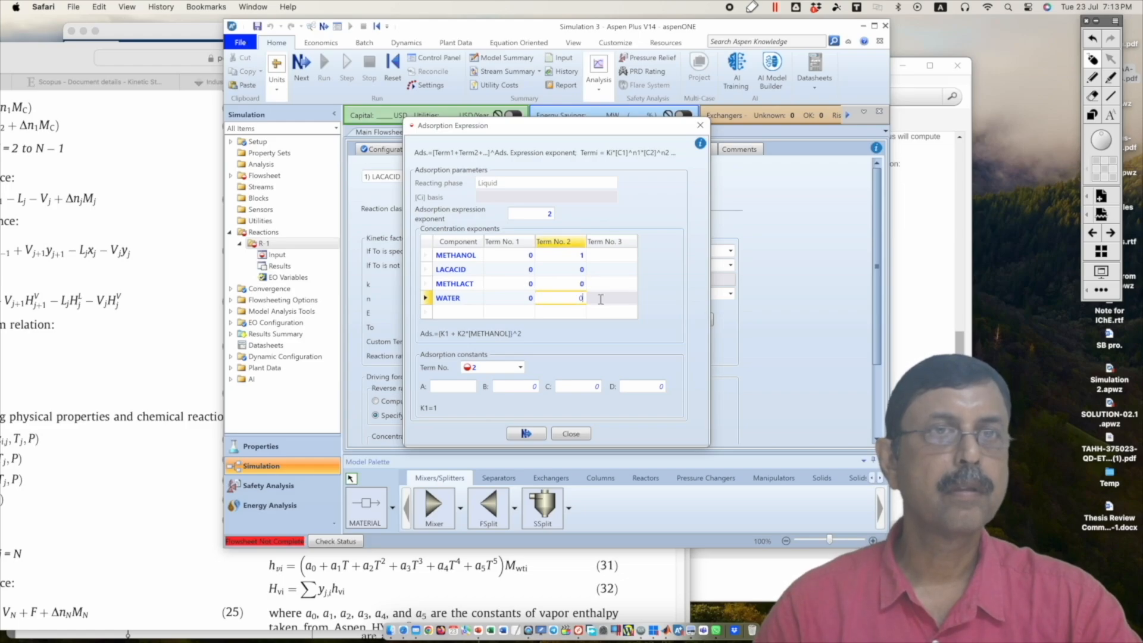
{"action": "left_click", "coordinate": [651, 284]}
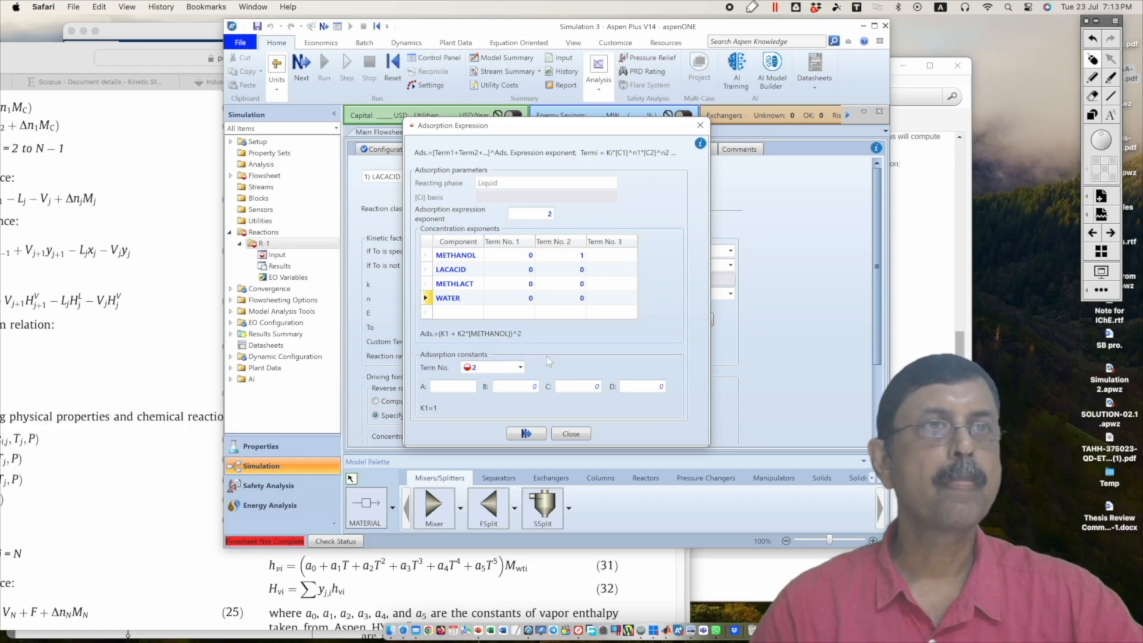
Step: Find the adsorption equilibrium constants in the paper's Table 1 and define them in MATLAB as a=[5.7126 5.0071 0.6211 0.5648]
{"action": "left_click", "coordinate": [95, 64]}
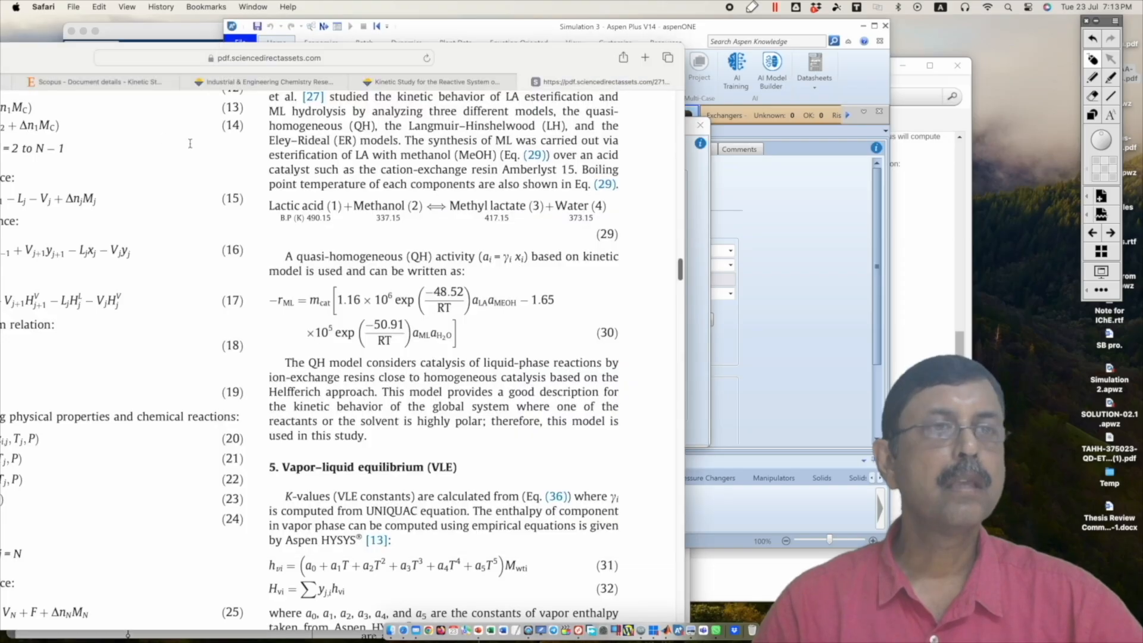
{"action": "left_click", "coordinate": [637, 631]}
{"action": "scroll", "coordinate": [404, 427], "scroll_direction": "up", "scroll_amount": 7}
{"action": "scroll", "coordinate": [404, 428], "scroll_direction": "up", "scroll_amount": 5}
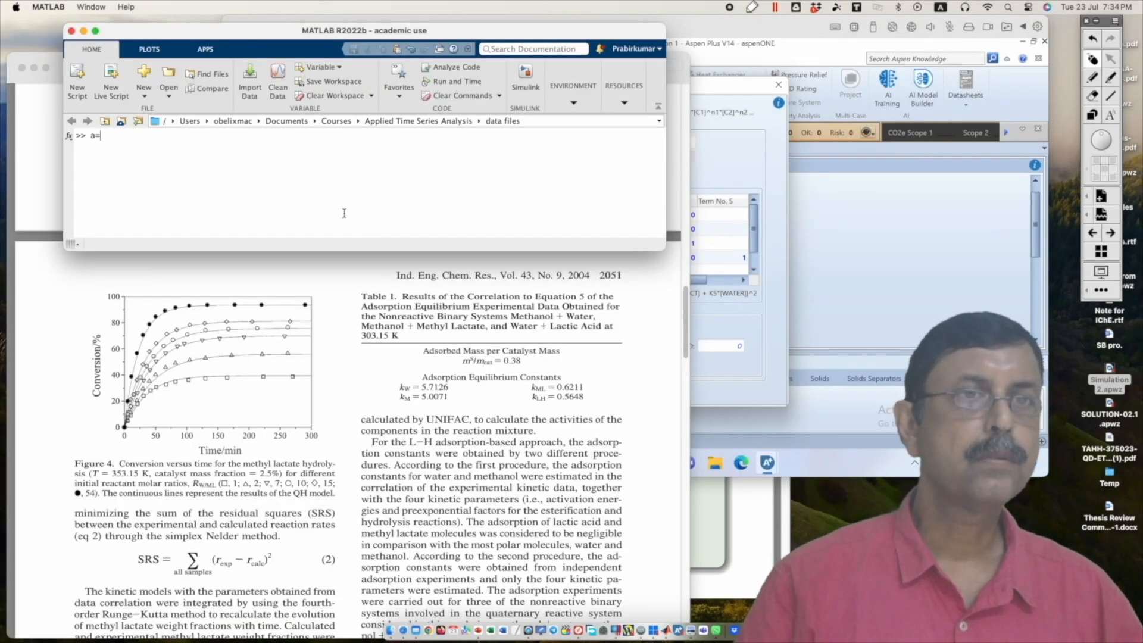
{"action": "type", "text": "[5.7126 5.00"}
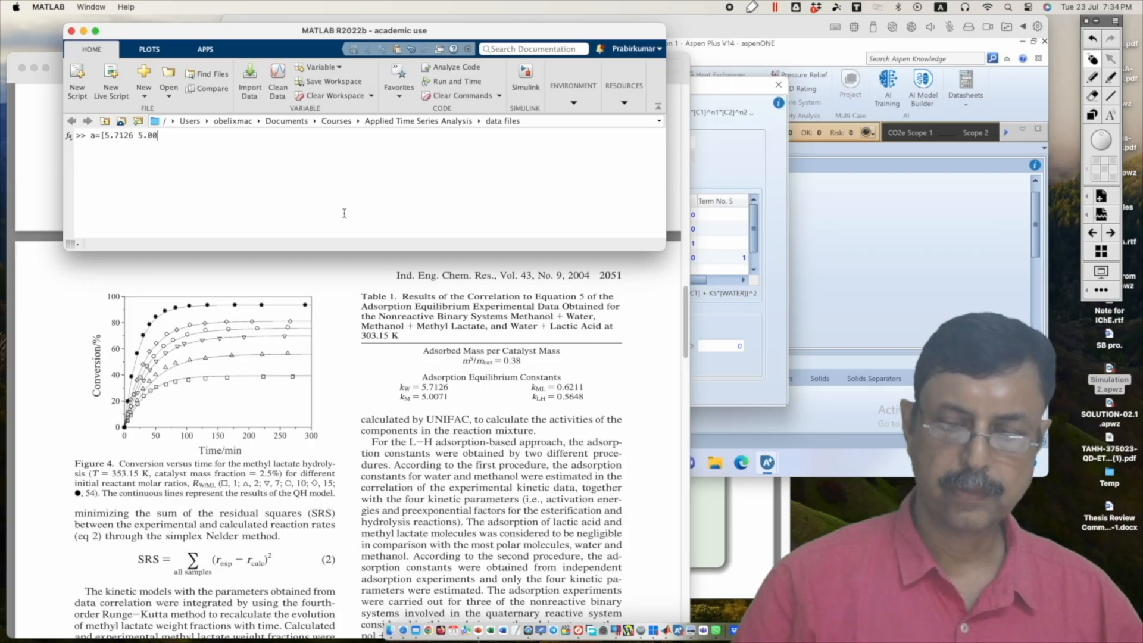
{"action": "type", "text": "71 0.6211 0.5648"}
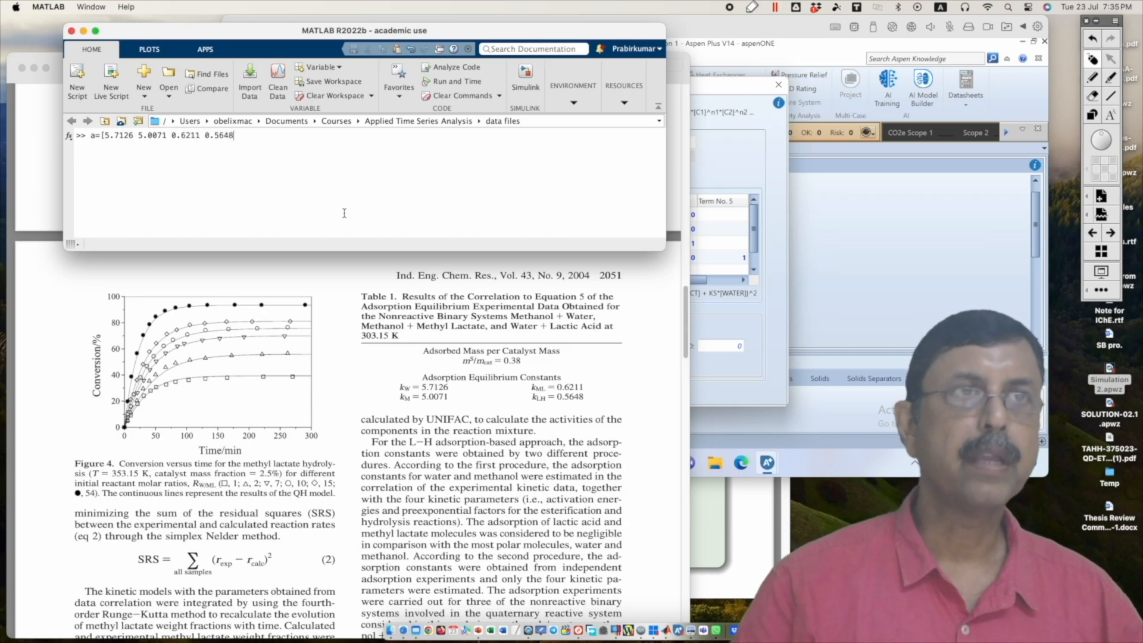
{"action": "type", "text": "]"}
{"action": "key", "text": "Return"}
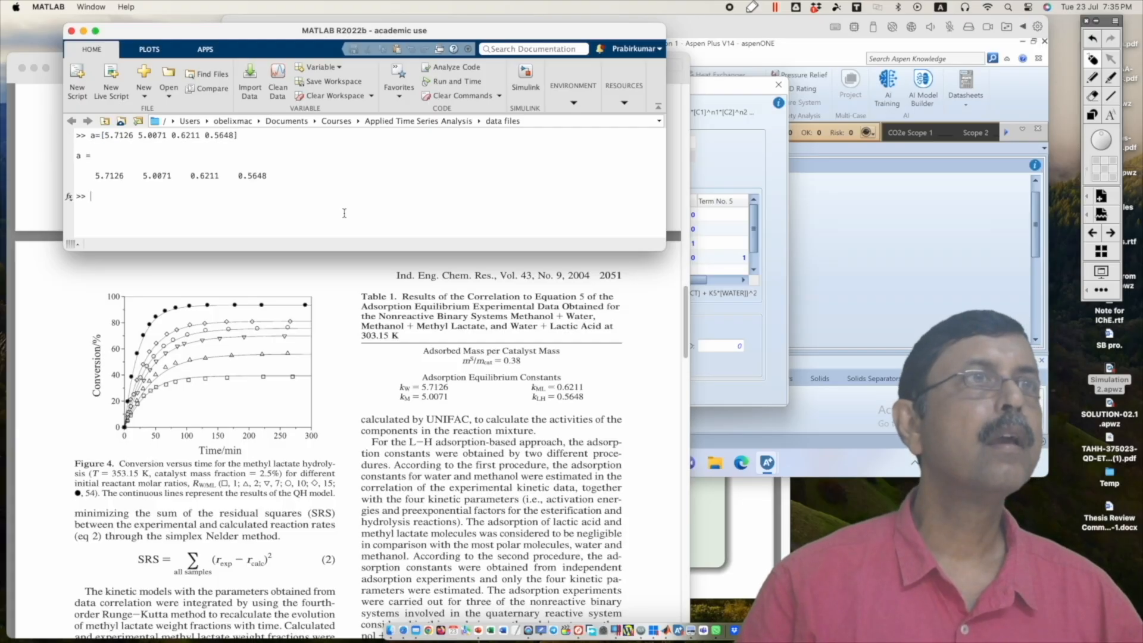
Step: Calculate the natural logarithms of the adsorption constants in vector a with log(a)
{"action": "type", "text": "log"}
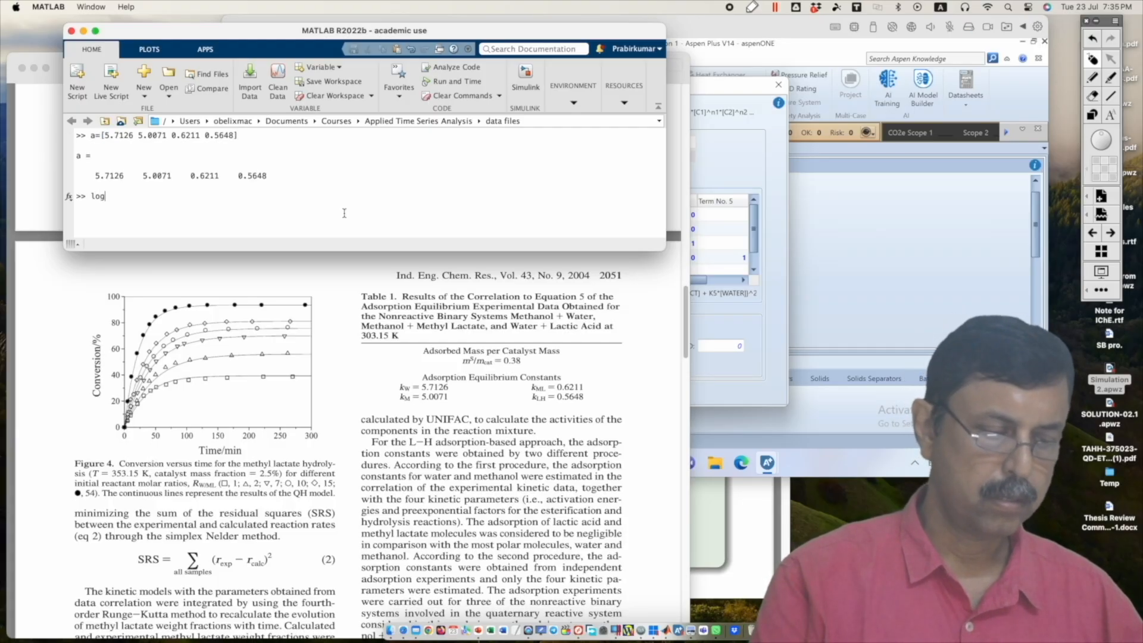
{"action": "type", "text": "(a)"}
{"action": "key", "text": "Return"}
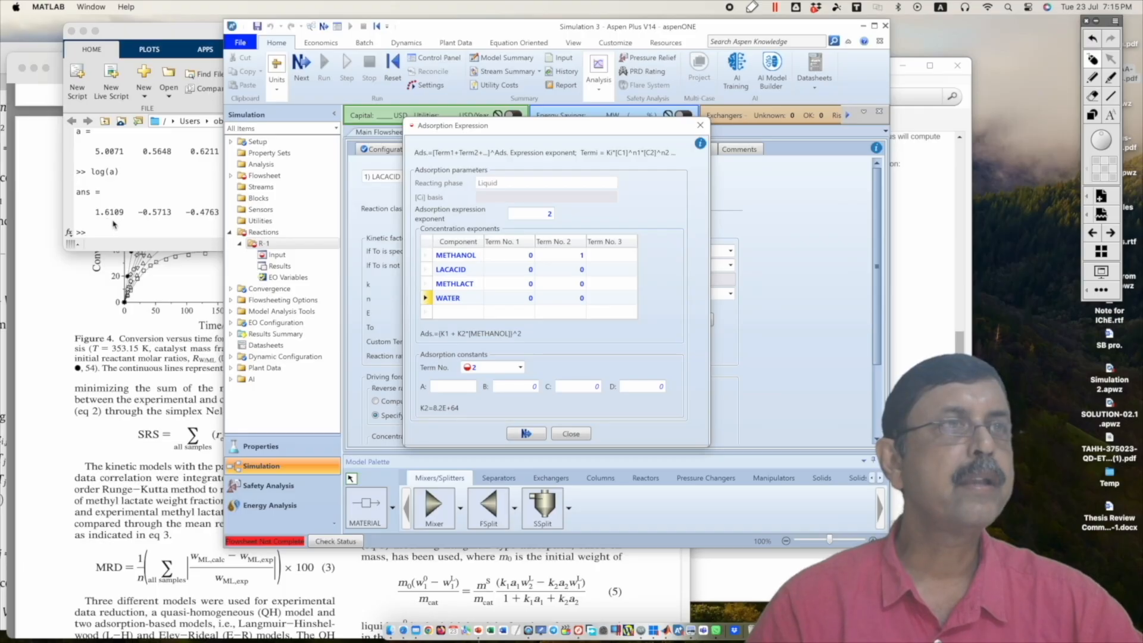
Step: Return to Aspen Plus and set adsorption constant coefficient A to 1.6109 for term 2
{"action": "left_click", "coordinate": [459, 386]}
{"action": "type", "text": "1."}
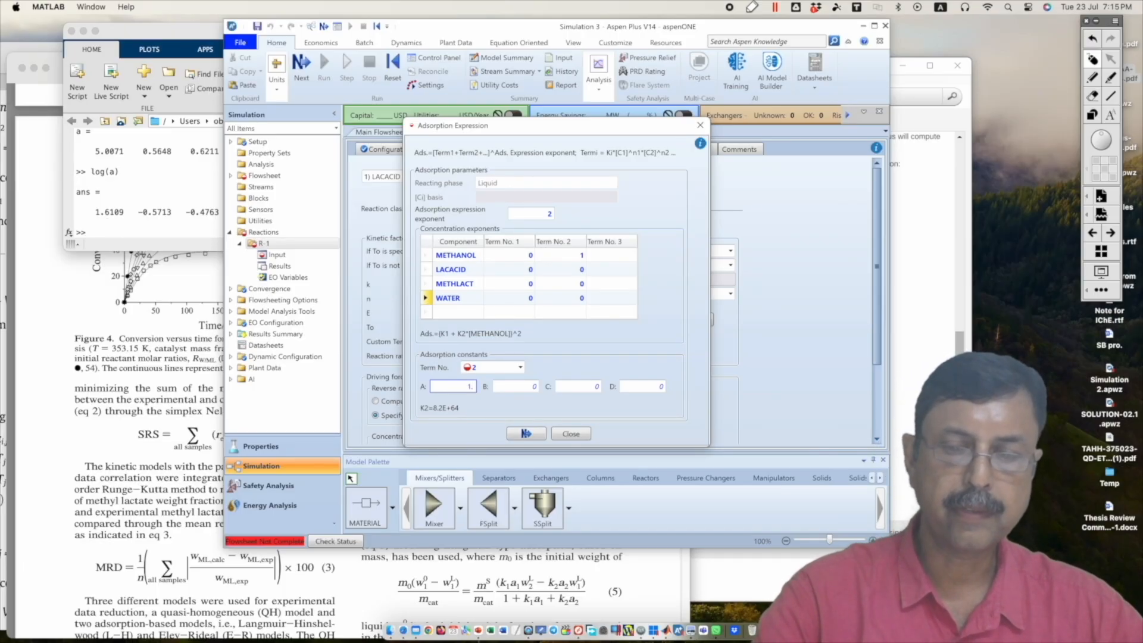
{"action": "type", "text": "6109"}
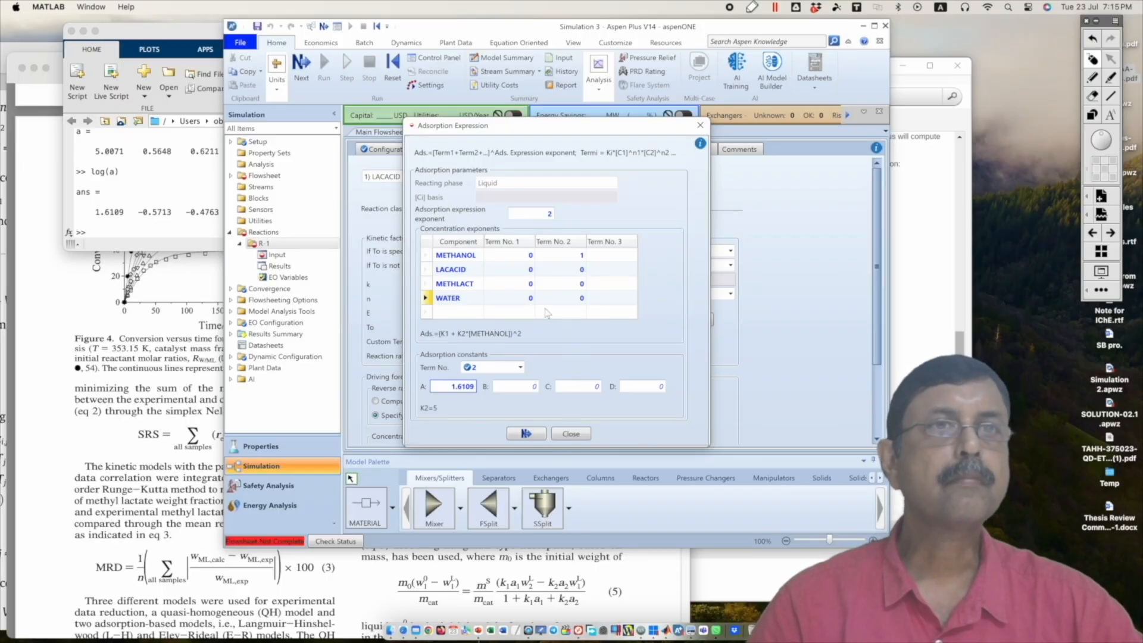
Step: Set the term 3 concentration exponents to 1 for LACACID and 0 for METHANOL, METHLACT and WATER
{"action": "left_click", "coordinate": [620, 256]}
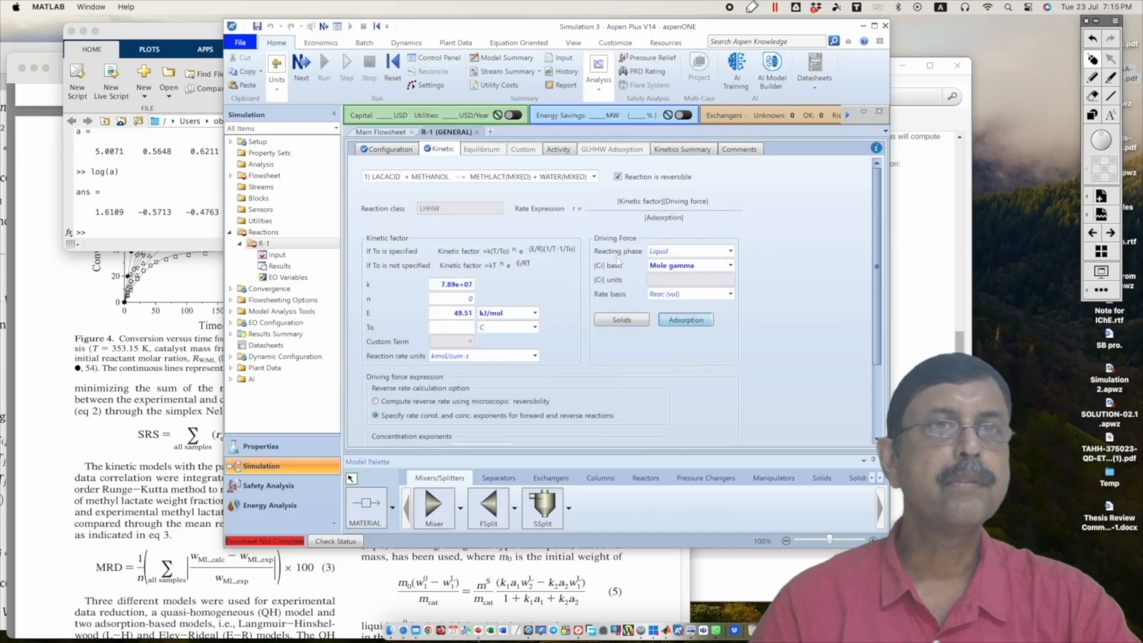
{"action": "left_click", "coordinate": [624, 271]}
{"action": "type", "text": "1"}
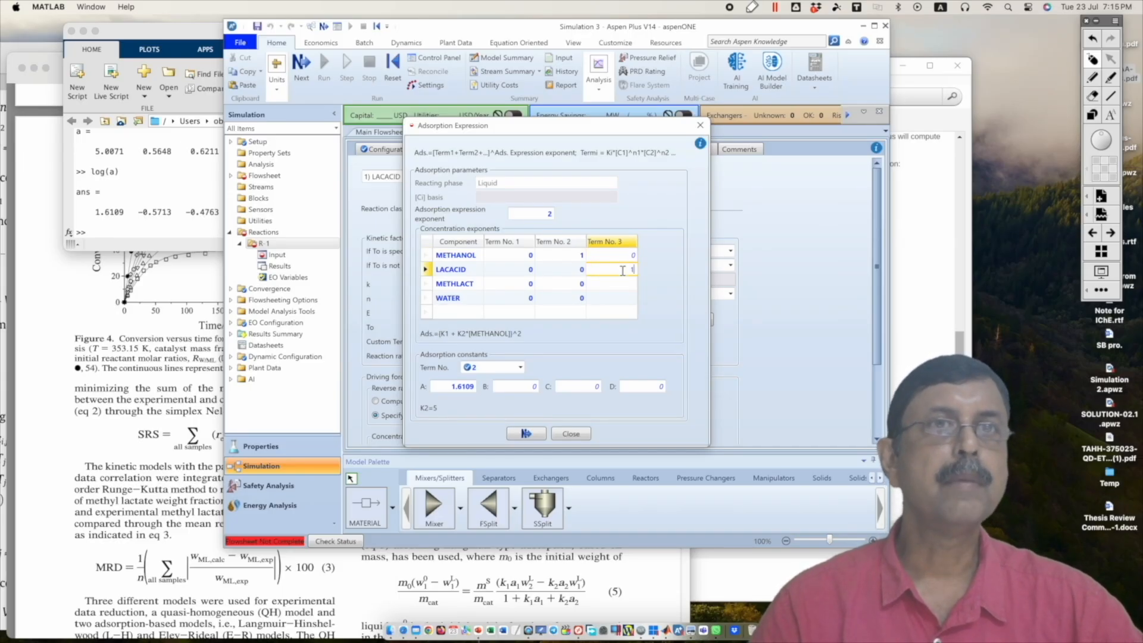
{"action": "left_click", "coordinate": [620, 285]}
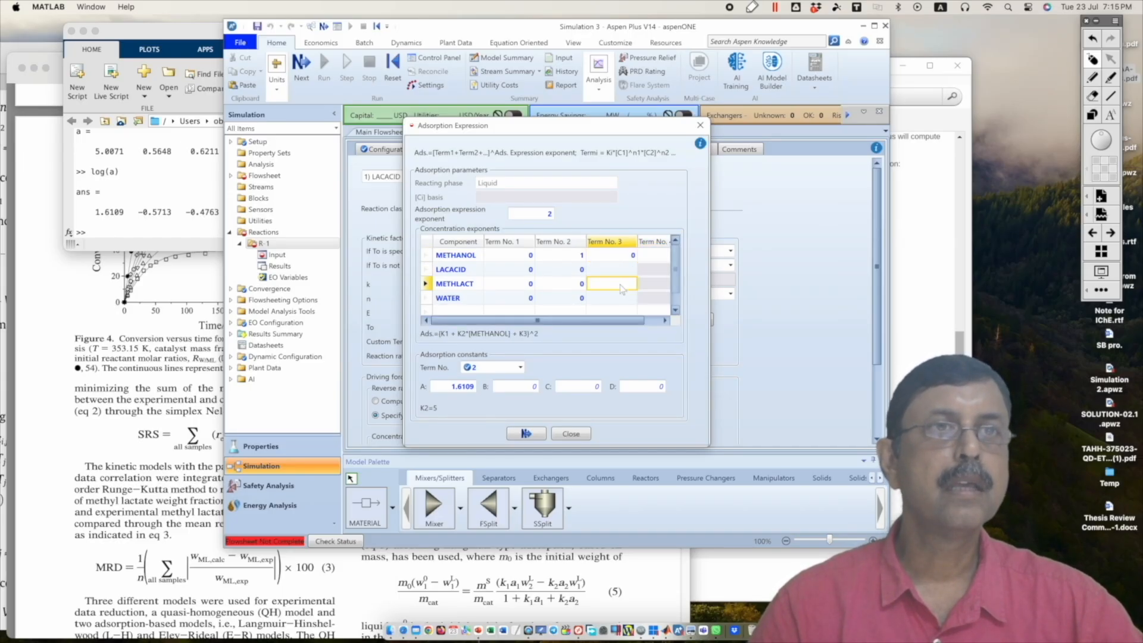
{"action": "left_click", "coordinate": [623, 274]}
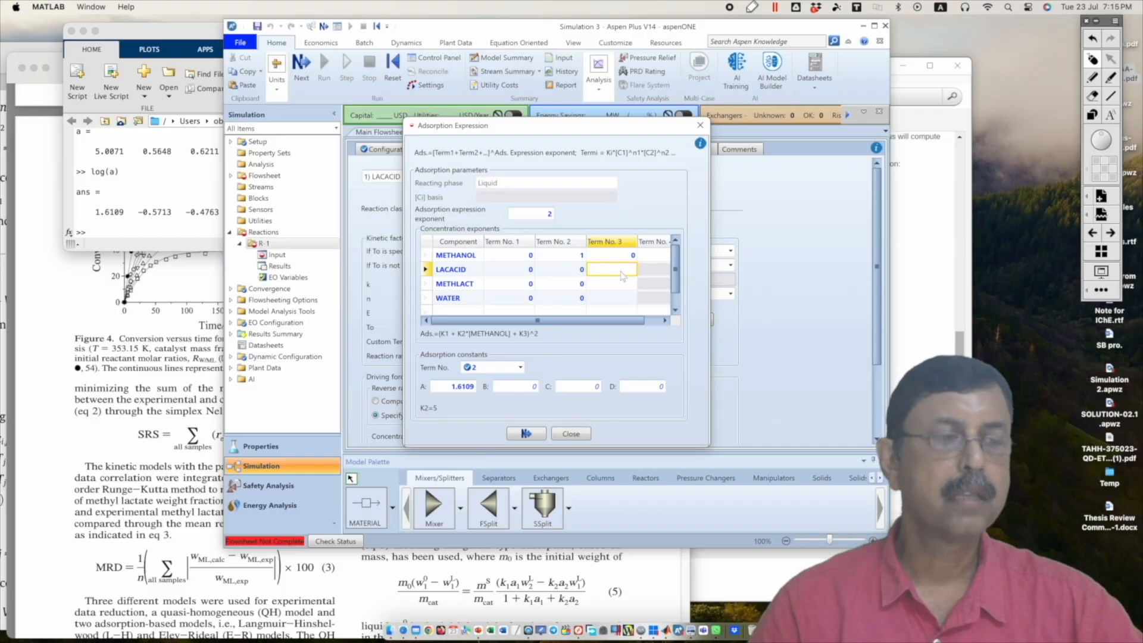
{"action": "left_click", "coordinate": [621, 284]}
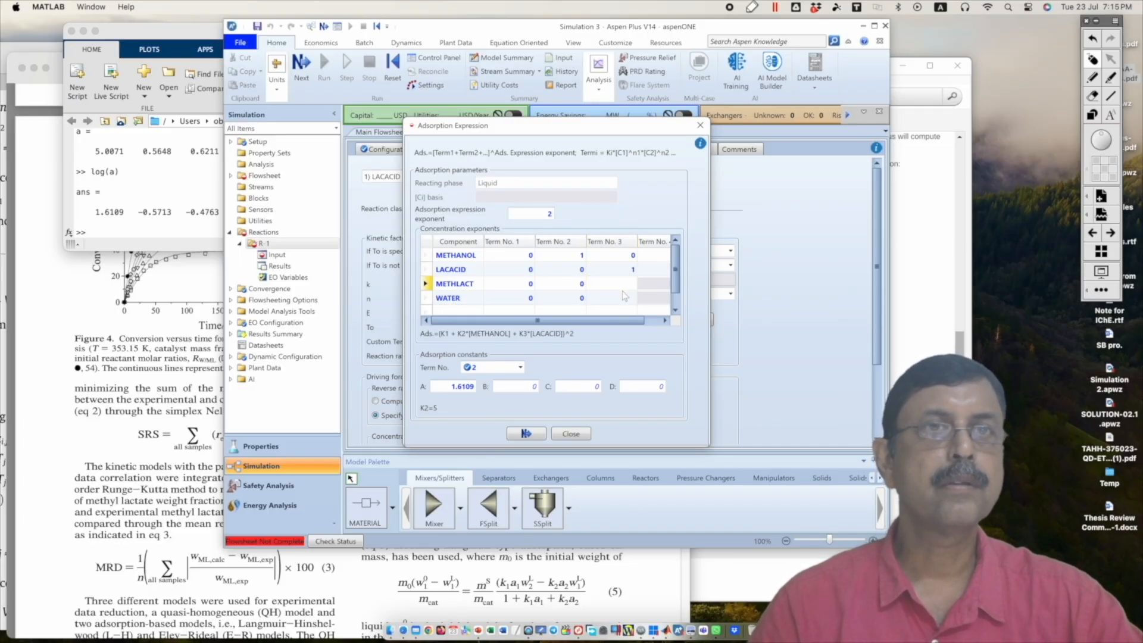
{"action": "left_click", "coordinate": [627, 286]}
{"action": "type", "text": "0"}
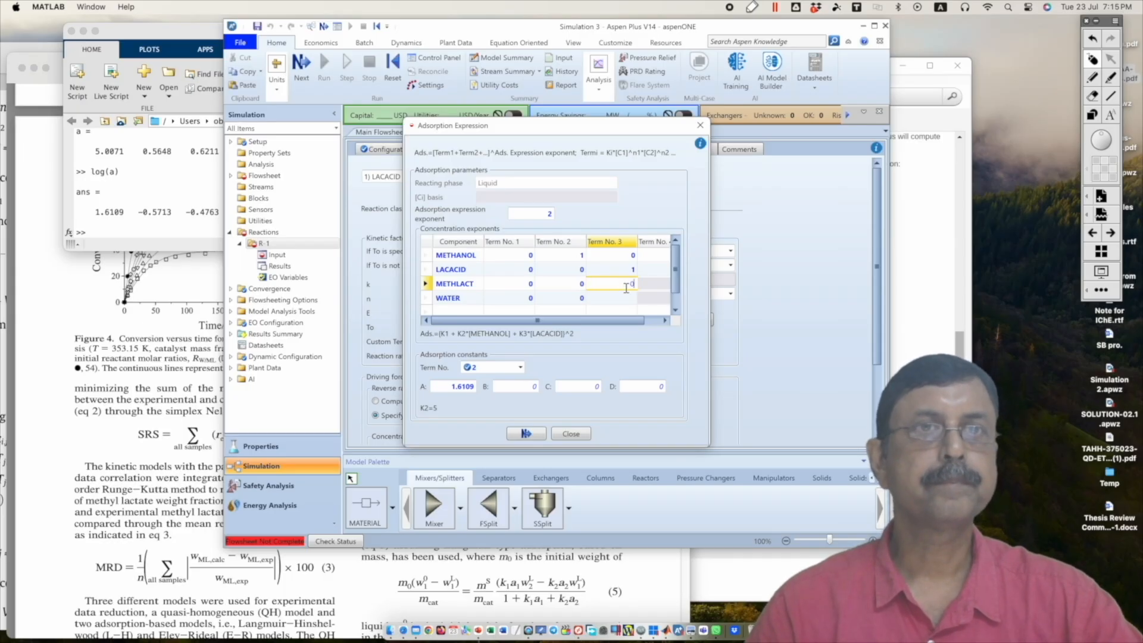
{"action": "left_click", "coordinate": [631, 300]}
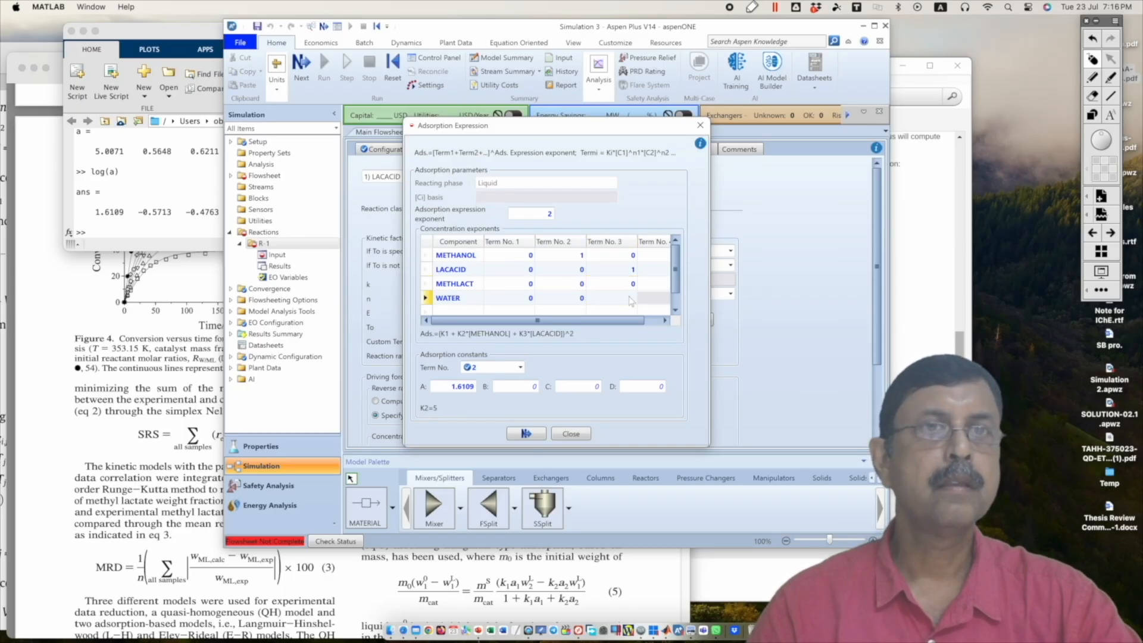
{"action": "left_click", "coordinate": [631, 299]}
{"action": "type", "text": "0"}
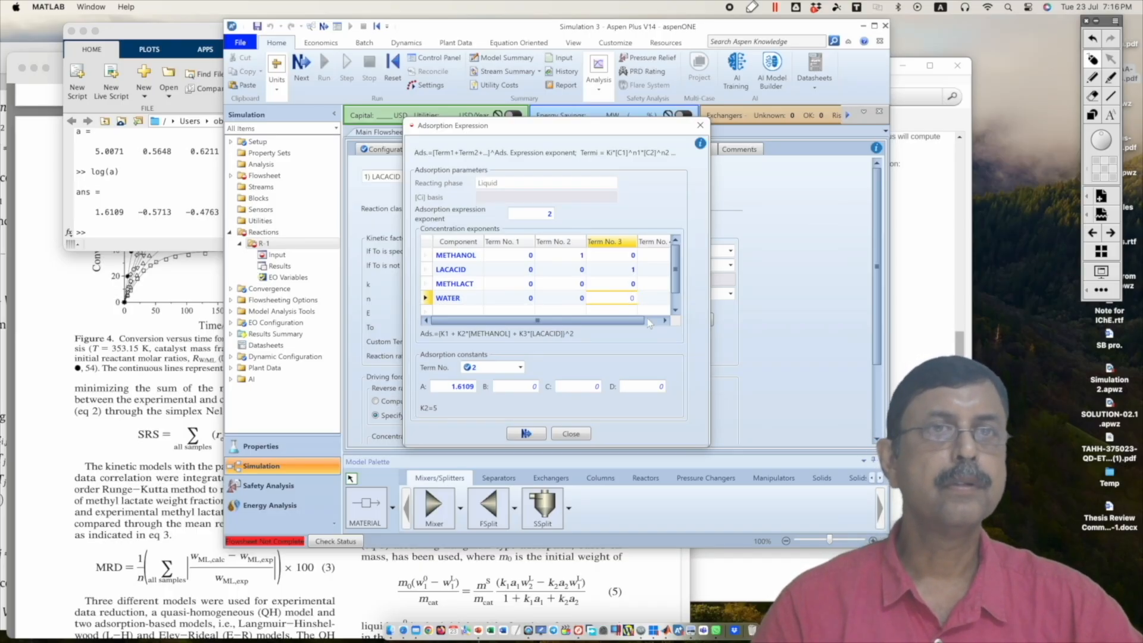
Step: Copy the lactic acid logarithm -0.5713 from the MATLAB results and enter it in Aspen Plus as adsorption constant coefficient A for term 3
{"action": "left_click", "coordinate": [653, 354]}
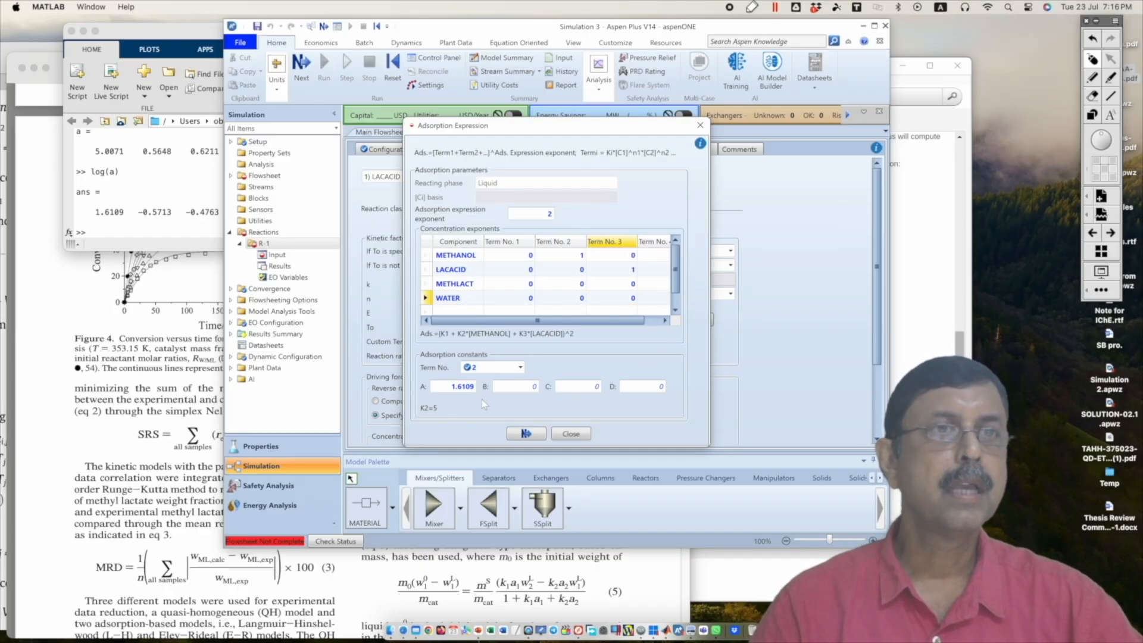
{"action": "left_click", "coordinate": [520, 367]}
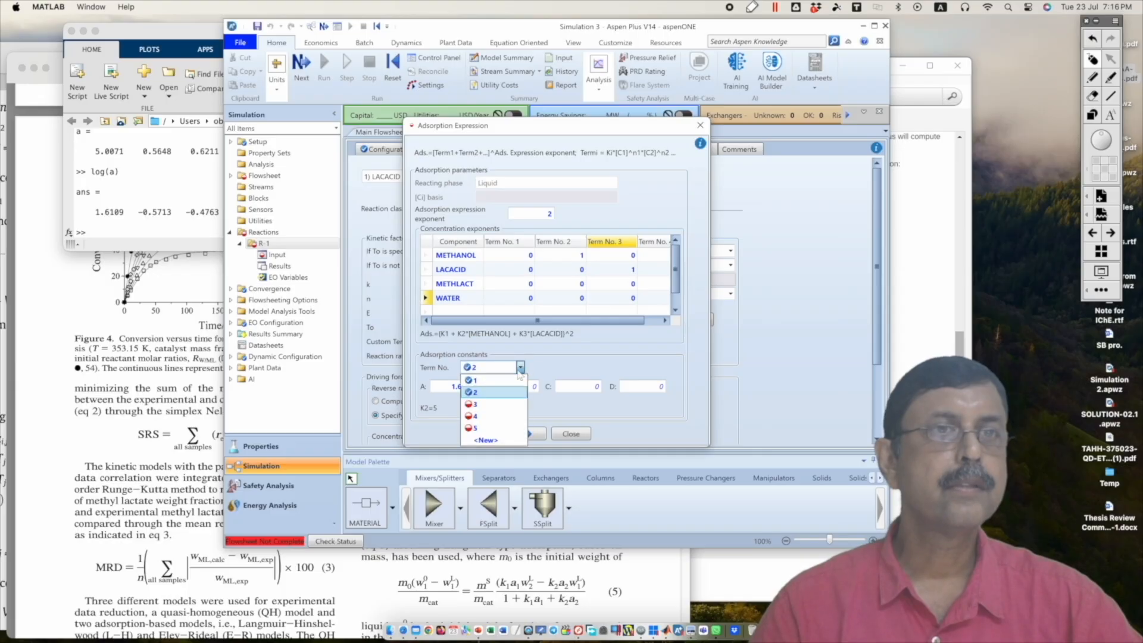
{"action": "left_click", "coordinate": [476, 396]}
{"action": "left_click", "coordinate": [464, 389]}
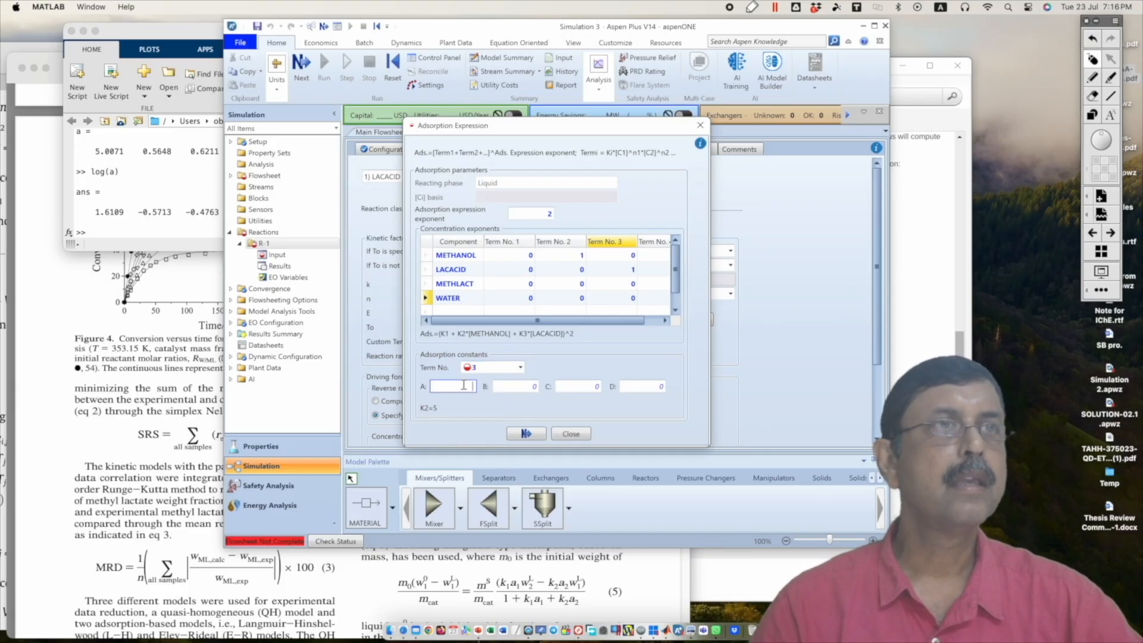
{"action": "left_click", "coordinate": [101, 476]}
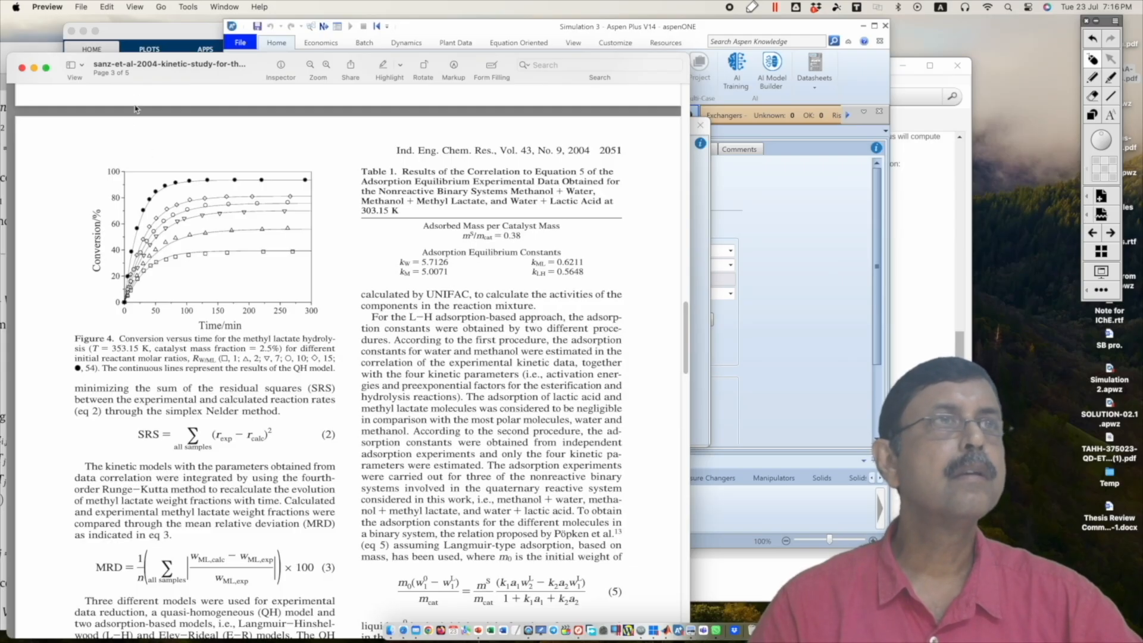
{"action": "left_click", "coordinate": [137, 37]}
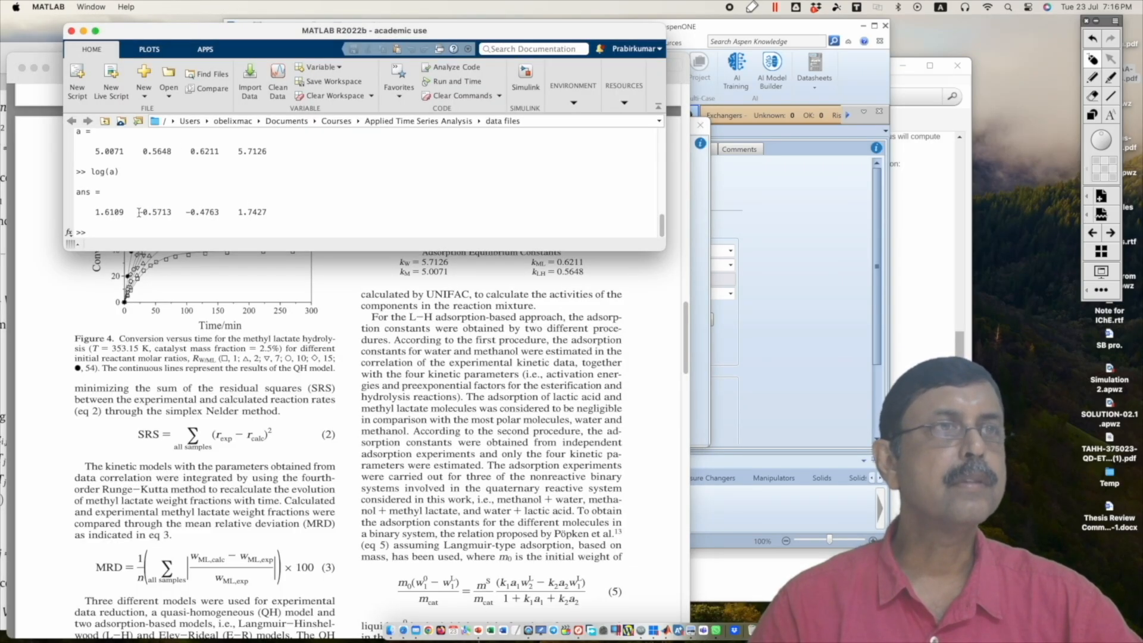
{"action": "left_click_drag", "start_coordinate": [138, 212], "coordinate": [173, 213]}
{"action": "key", "text": "ctrl+c"}
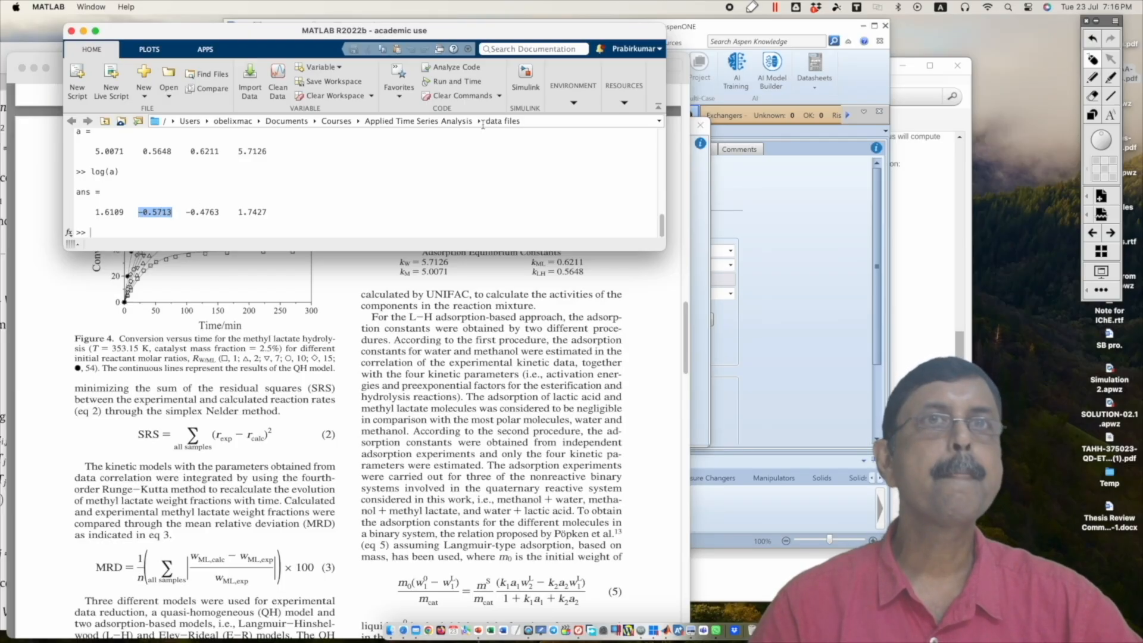
{"action": "left_click", "coordinate": [673, 210]}
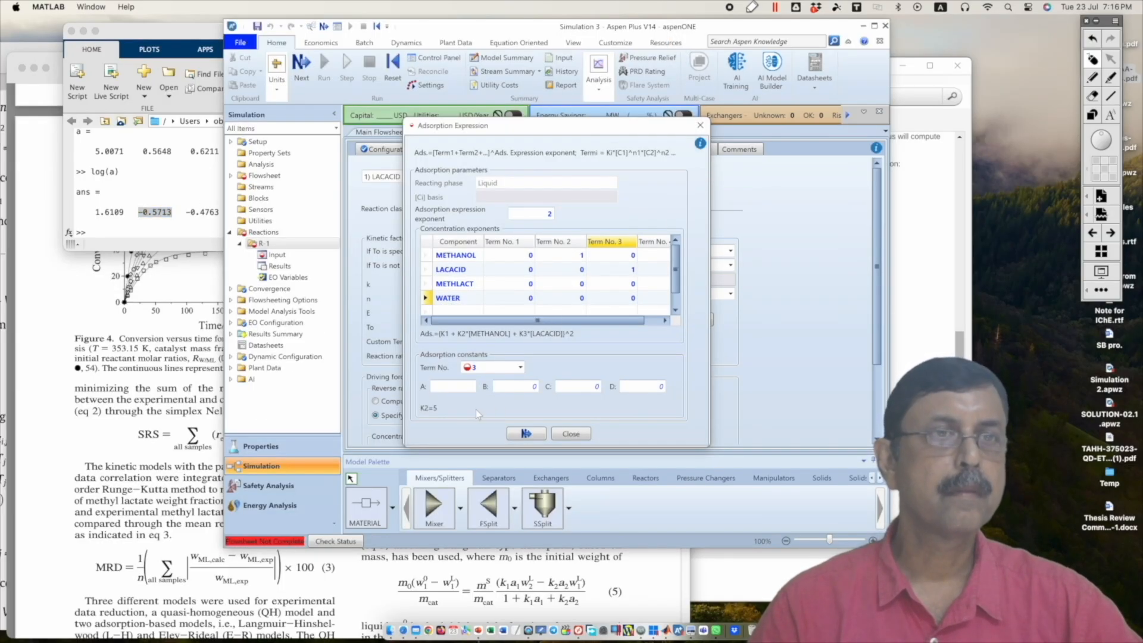
{"action": "left_click", "coordinate": [464, 387]}
{"action": "key", "text": "ctrl+v"}
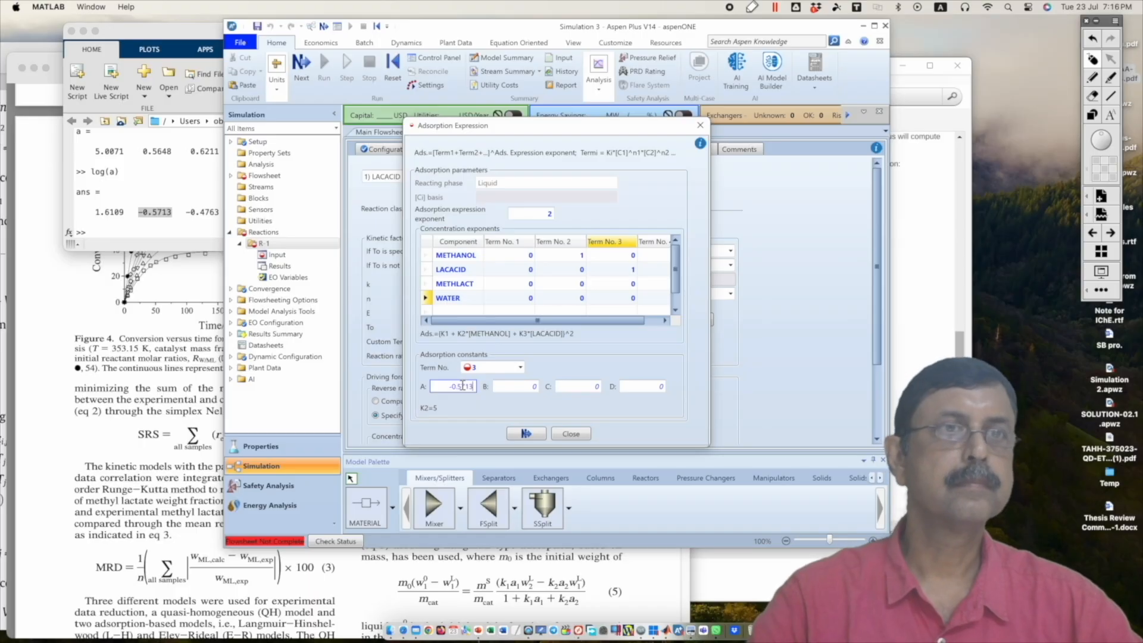
{"action": "key", "text": "Return"}
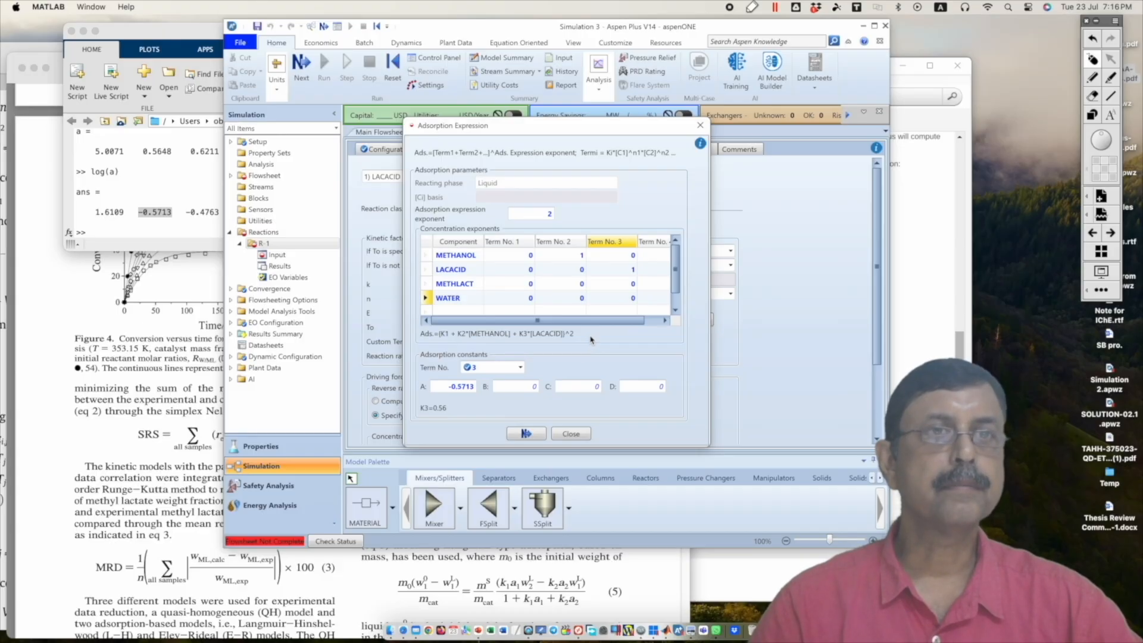
Step: Set the term 4 concentration exponents to 1 for METHLACT and 0 for METHANOL, LACACID and WATER
{"action": "left_click", "coordinate": [663, 320]}
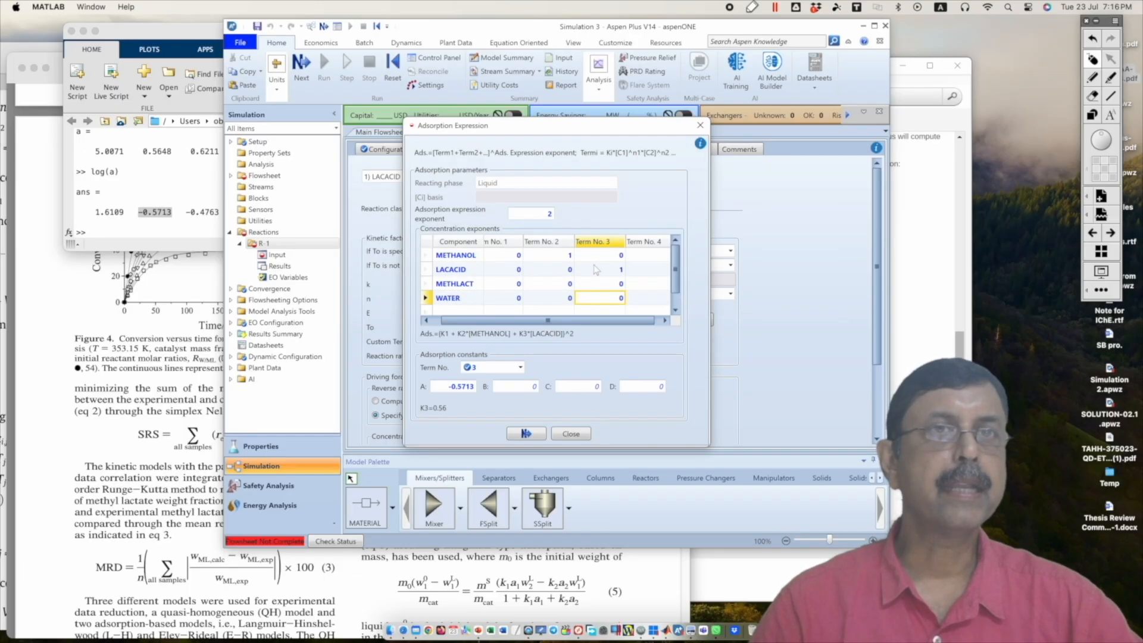
{"action": "left_click", "coordinate": [649, 260]}
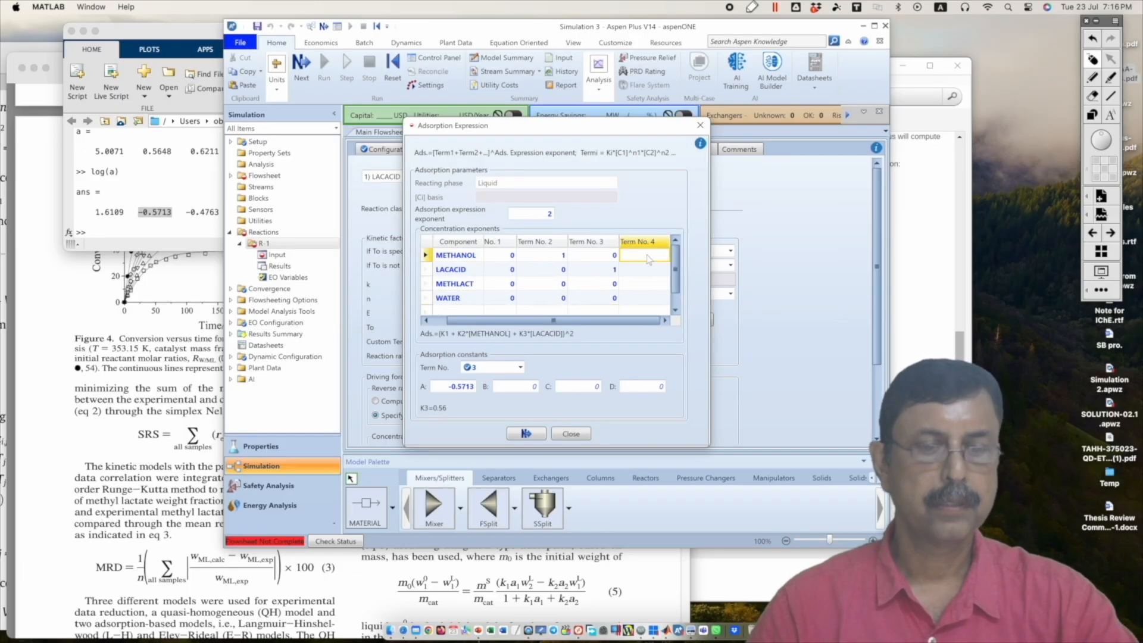
{"action": "type", "text": "0"}
{"action": "left_click", "coordinate": [648, 270]}
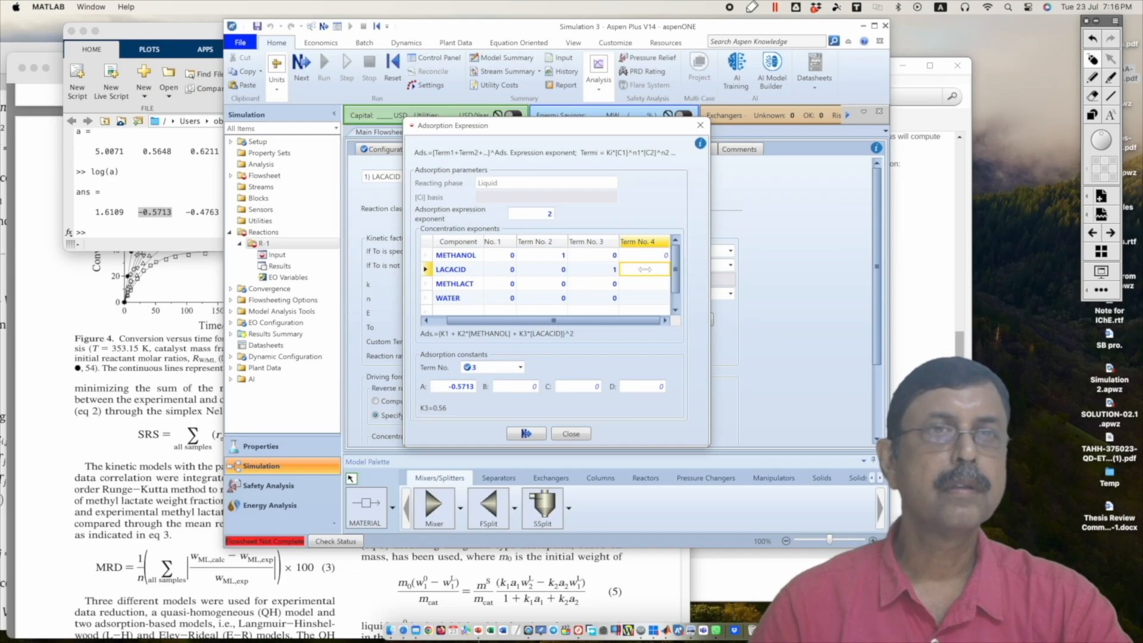
{"action": "type", "text": "0"}
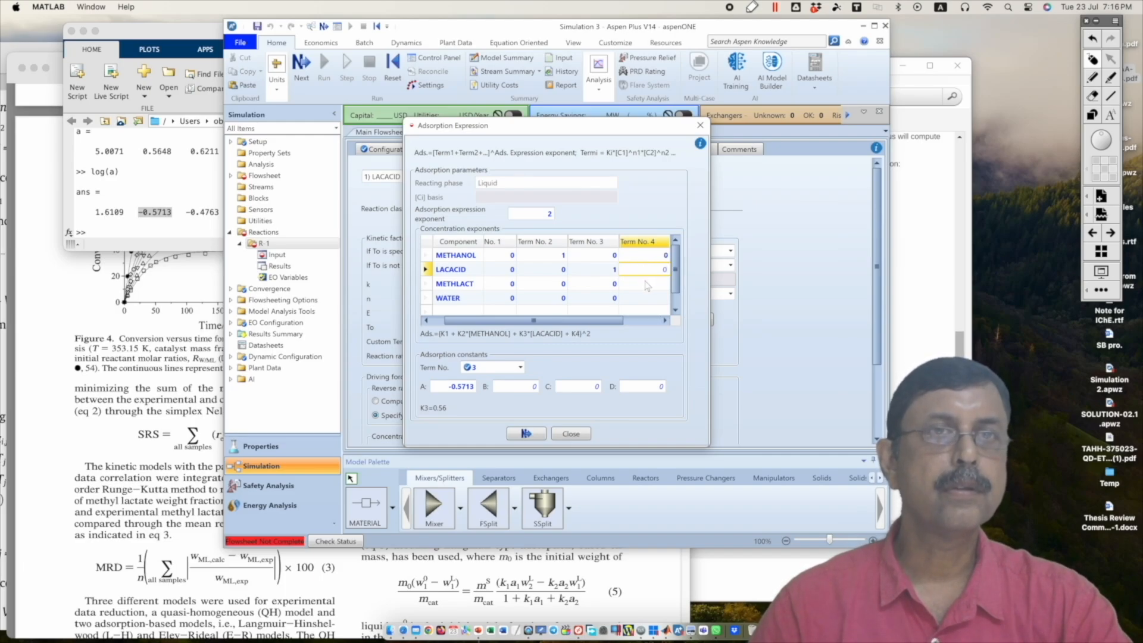
{"action": "left_click", "coordinate": [645, 281]}
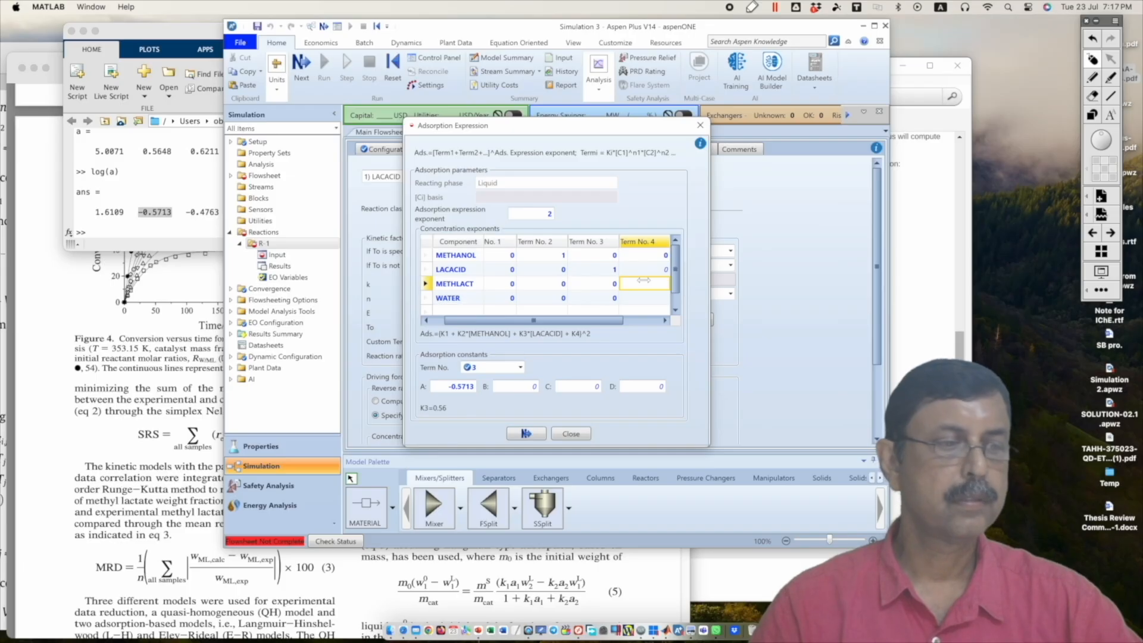
{"action": "type", "text": "1"}
{"action": "left_click", "coordinate": [647, 298]}
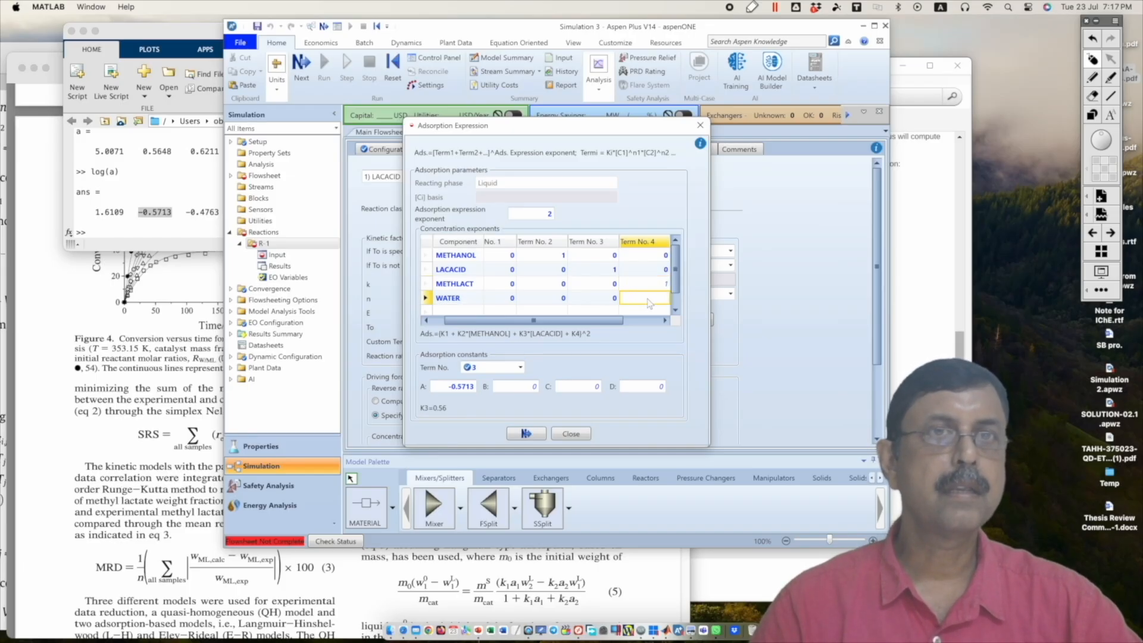
{"action": "type", "text": "0"}
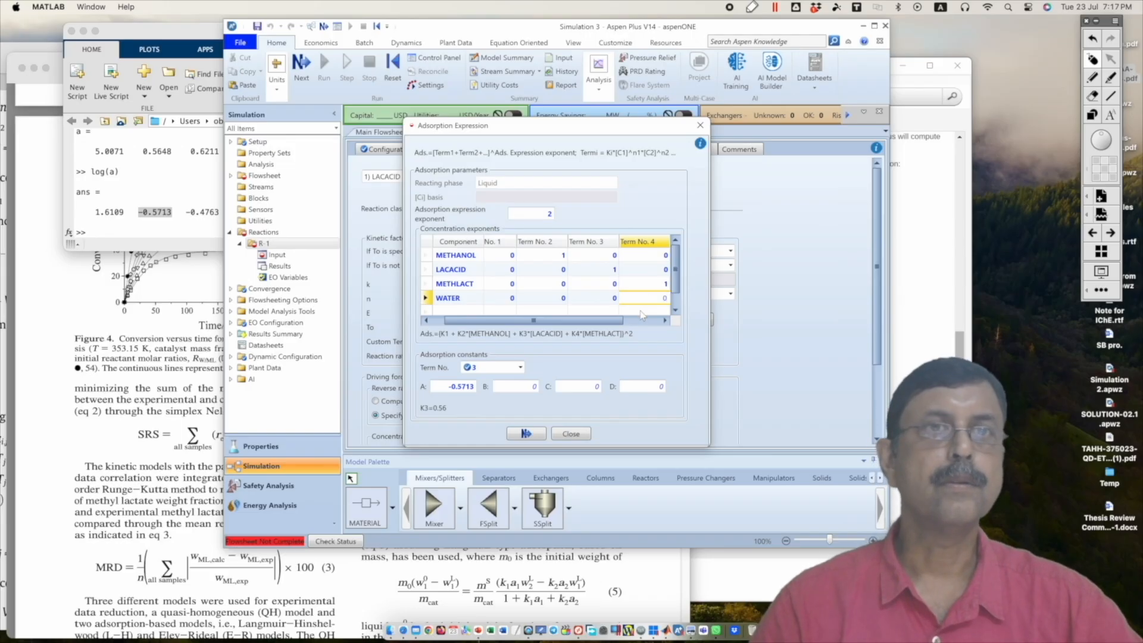
{"action": "key", "text": "Return"}
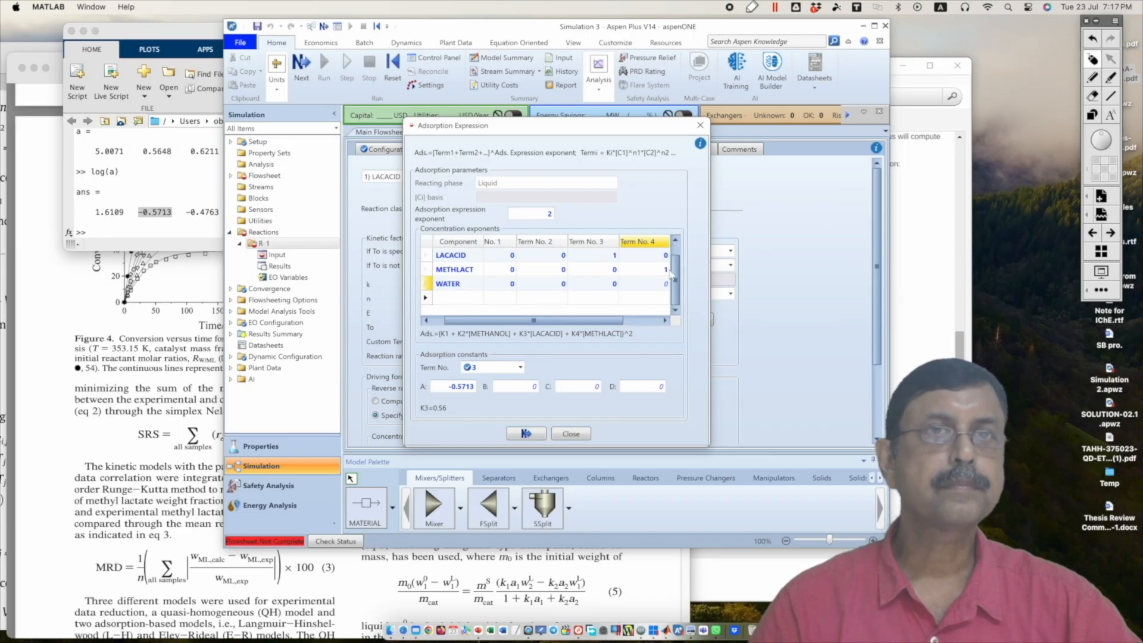
{"action": "left_click", "coordinate": [674, 253]}
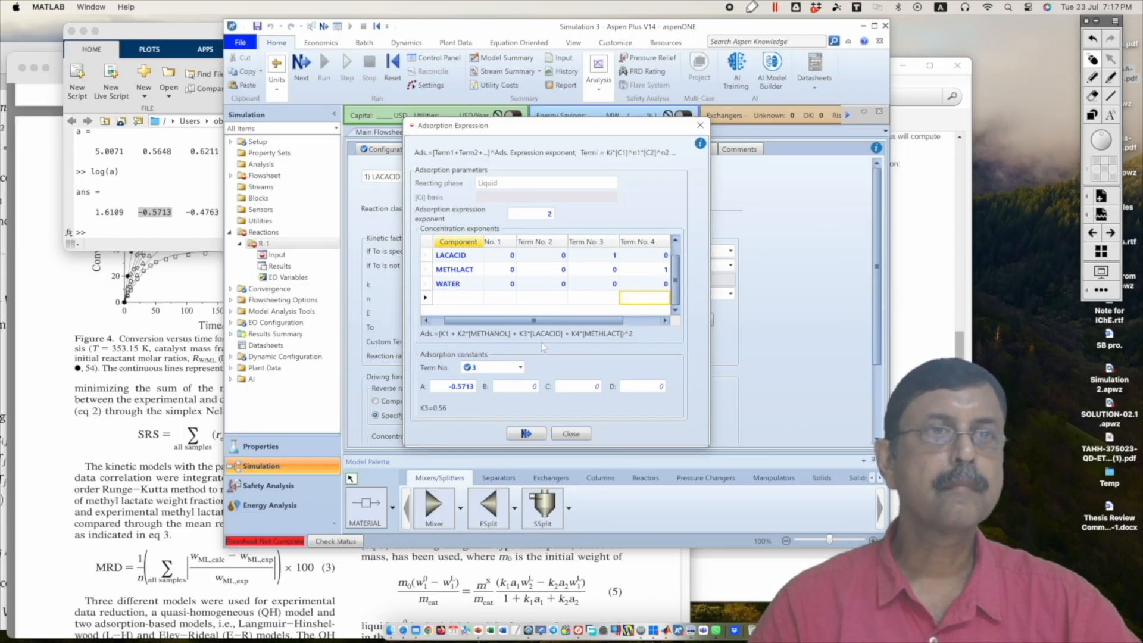
Step: Copy the methyl lactate logarithm -0.4763 from the MATLAB results and enter it in Aspen Plus as adsorption constant coefficient A for term 4
{"action": "left_click", "coordinate": [521, 368]}
{"action": "left_click", "coordinate": [482, 415]}
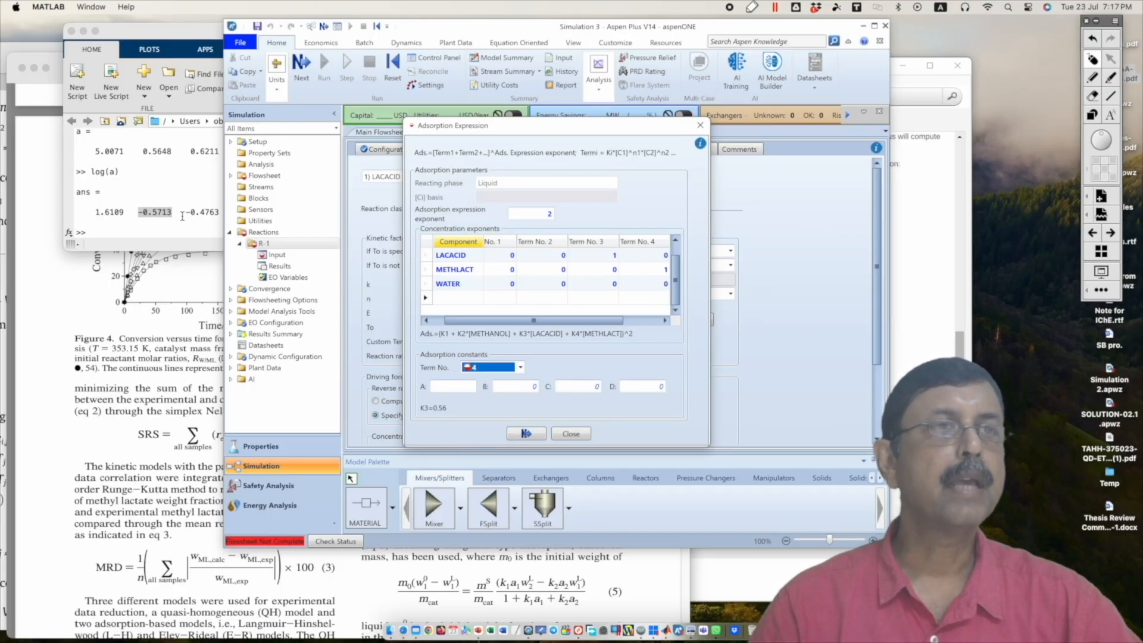
{"action": "left_click", "coordinate": [220, 382]}
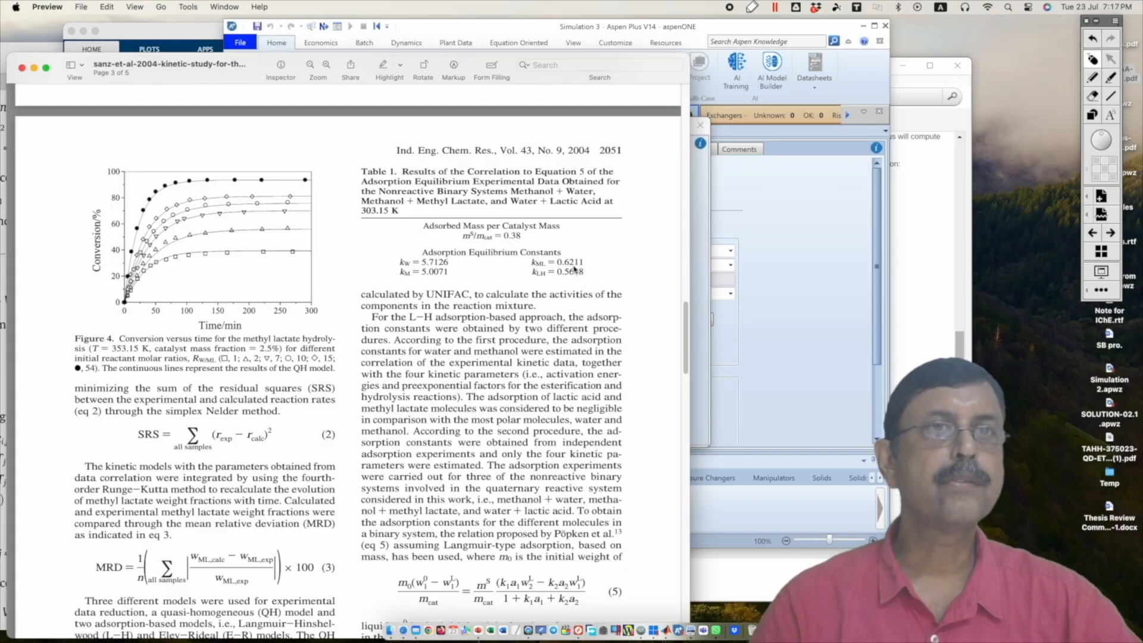
{"action": "left_click", "coordinate": [159, 37]}
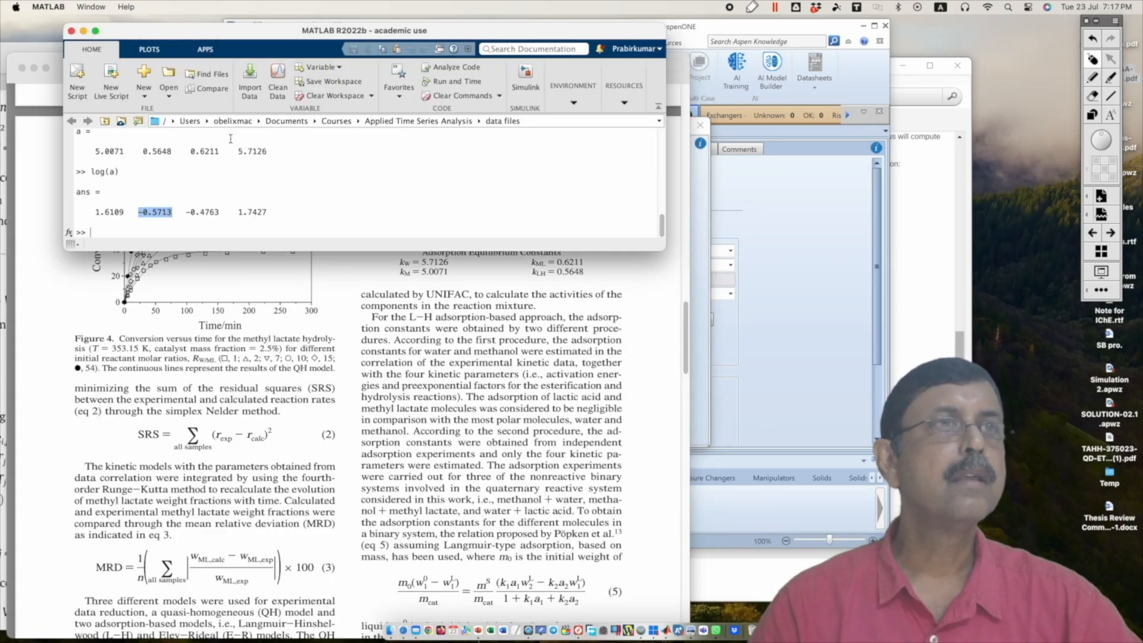
{"action": "left_click", "coordinate": [227, 228]}
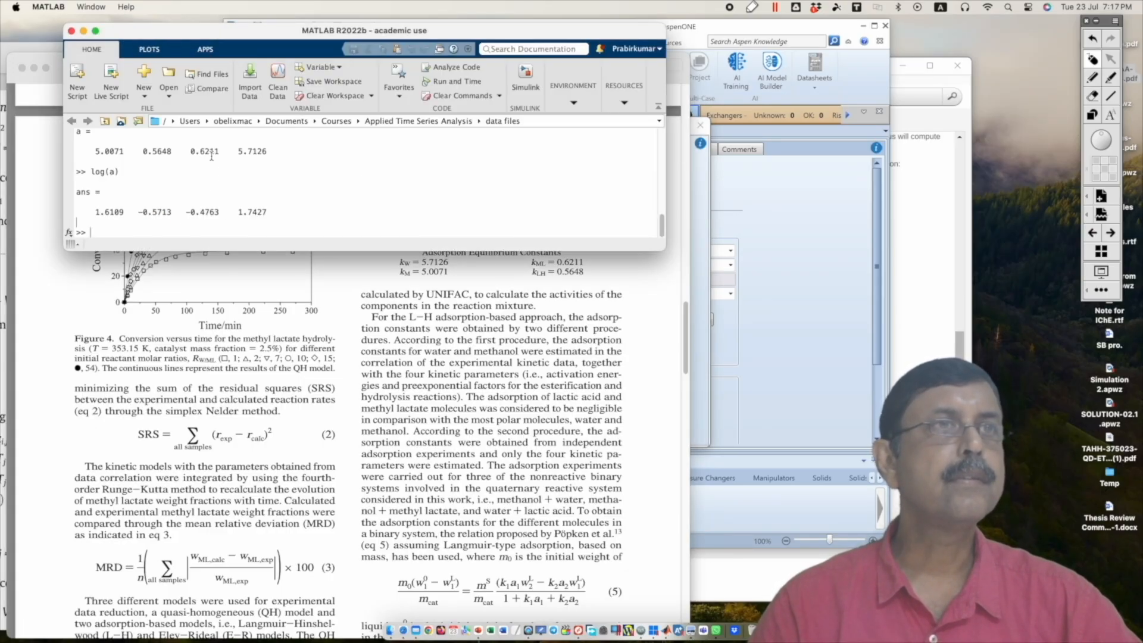
{"action": "left_click_drag", "start_coordinate": [184, 212], "coordinate": [220, 212]}
{"action": "key", "text": "super+c"}
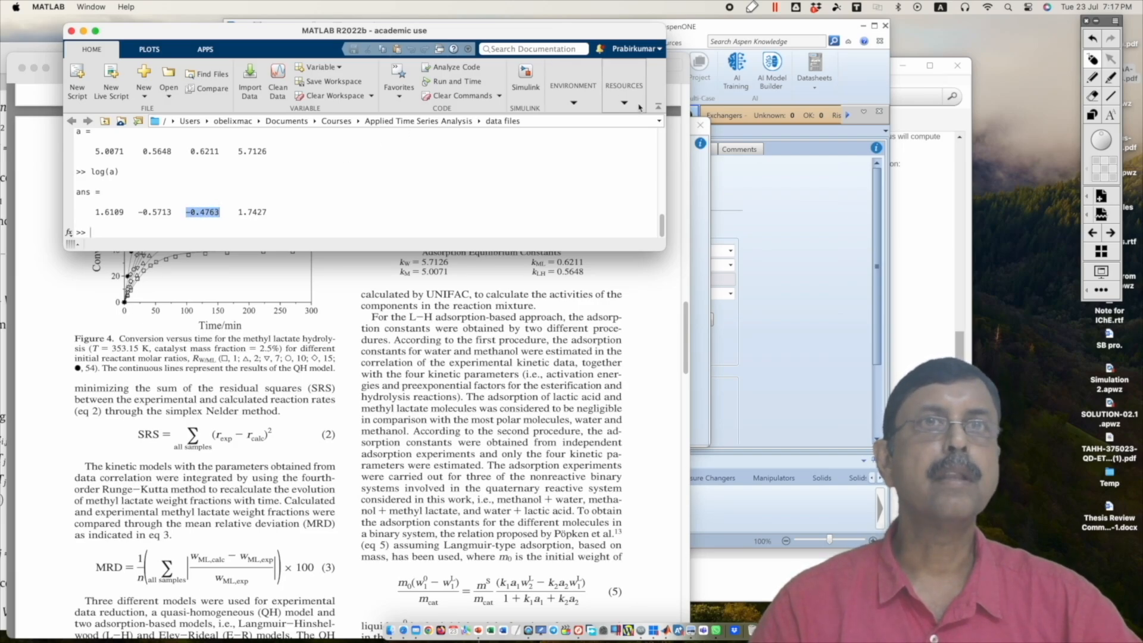
{"action": "left_click", "coordinate": [698, 177]}
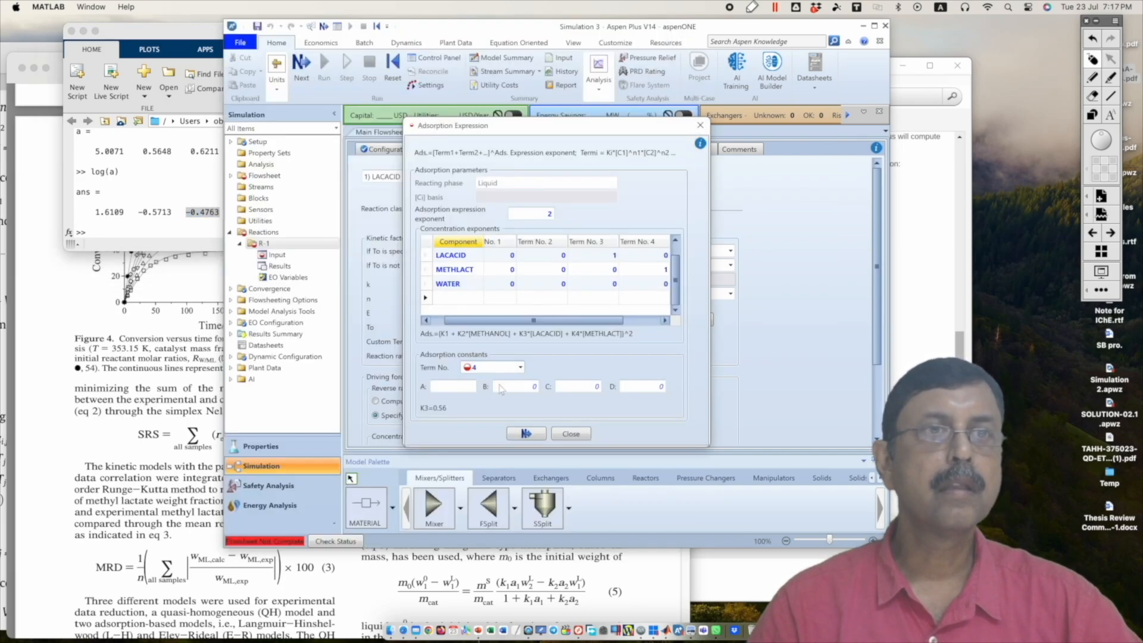
{"action": "left_click", "coordinate": [465, 390]}
{"action": "key", "text": "super+v"}
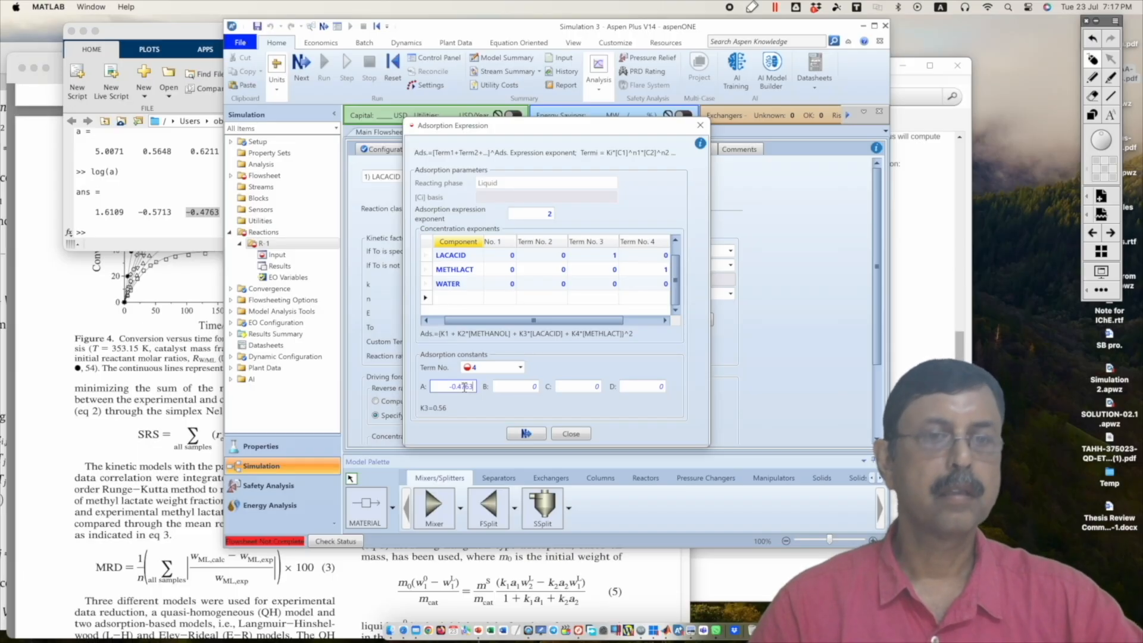
{"action": "key", "text": "Return"}
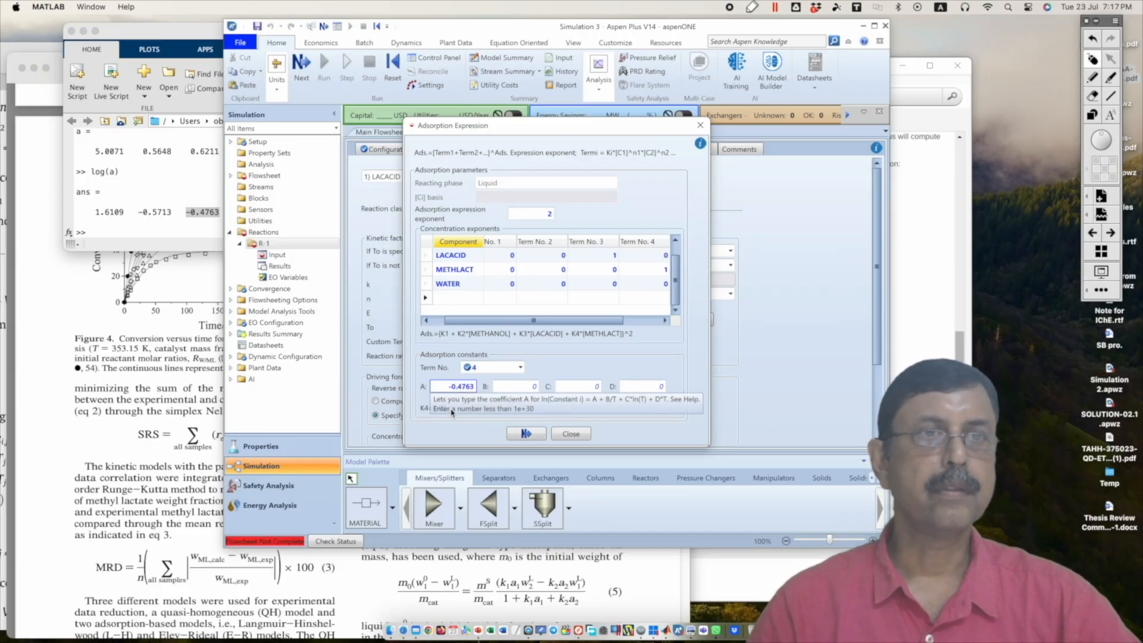
Step: Set the term 5 concentration exponents to 1 for WATER and 0 for METHANOL, LACACID and METHLACT
{"action": "left_click", "coordinate": [588, 324]}
{"action": "left_click_drag", "start_coordinate": [589, 324], "coordinate": [642, 322]}
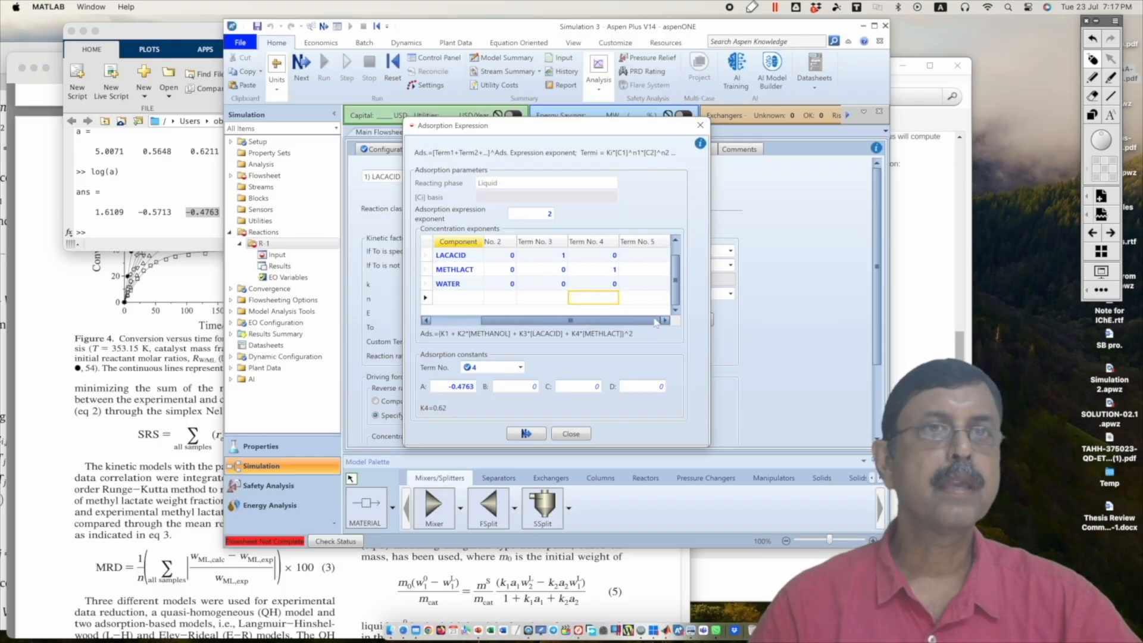
{"action": "left_click", "coordinate": [676, 250]}
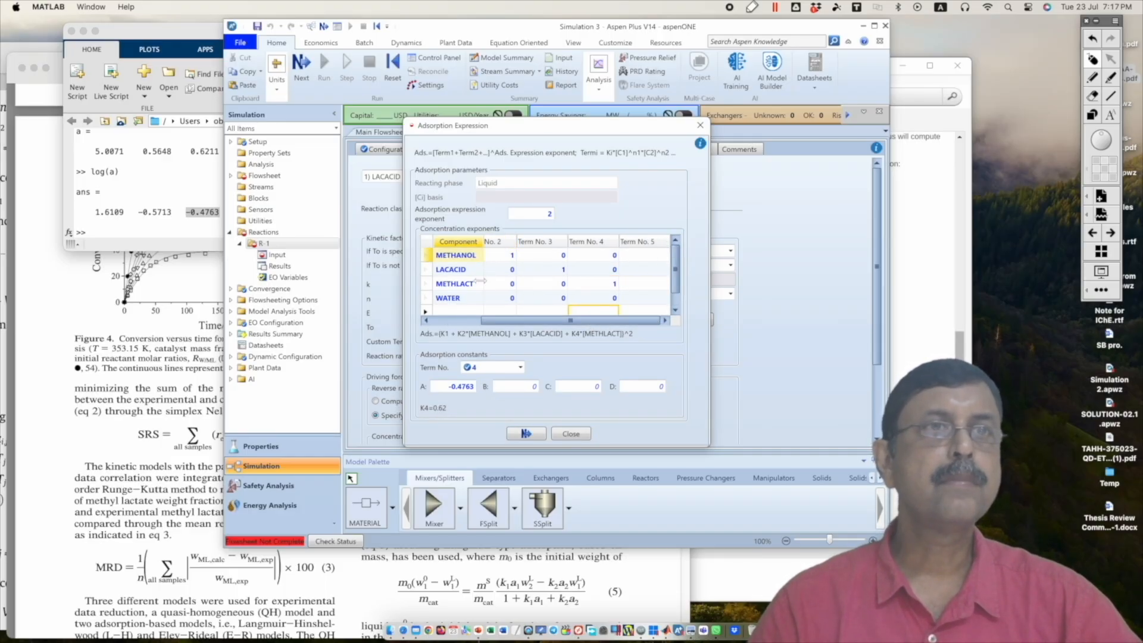
{"action": "left_click", "coordinate": [641, 259]}
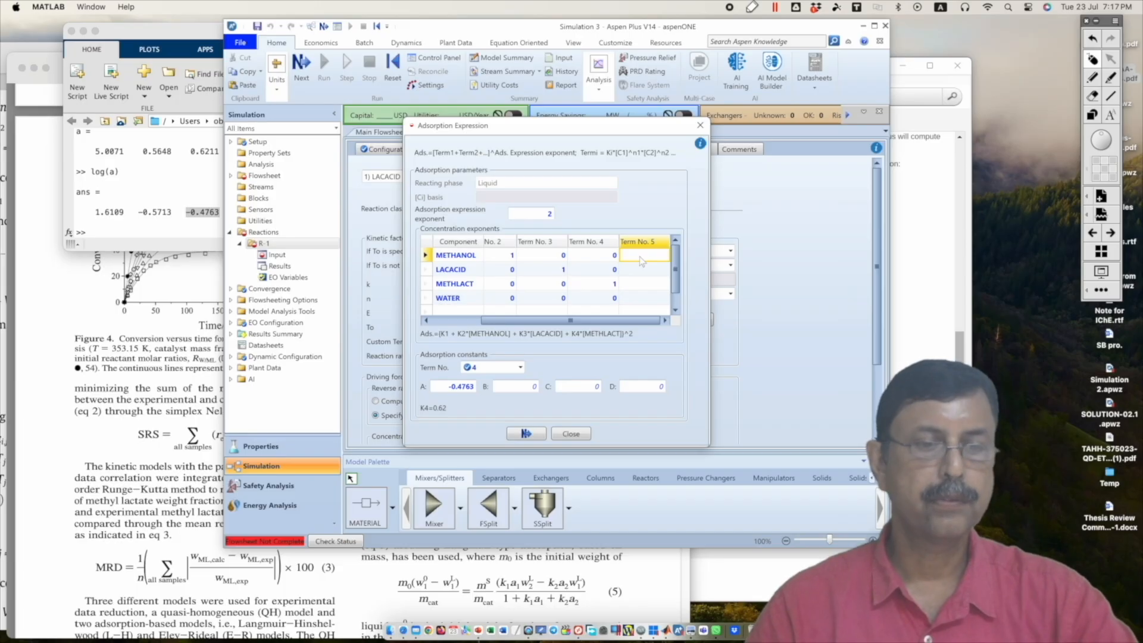
{"action": "left_click", "coordinate": [642, 271]}
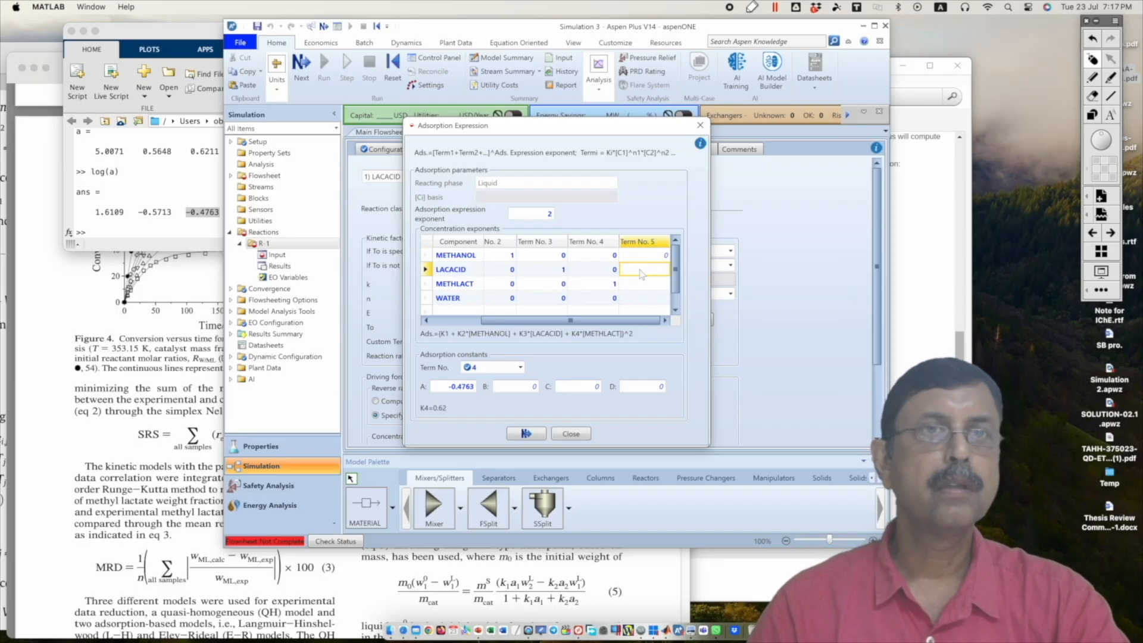
{"action": "type", "text": "0"}
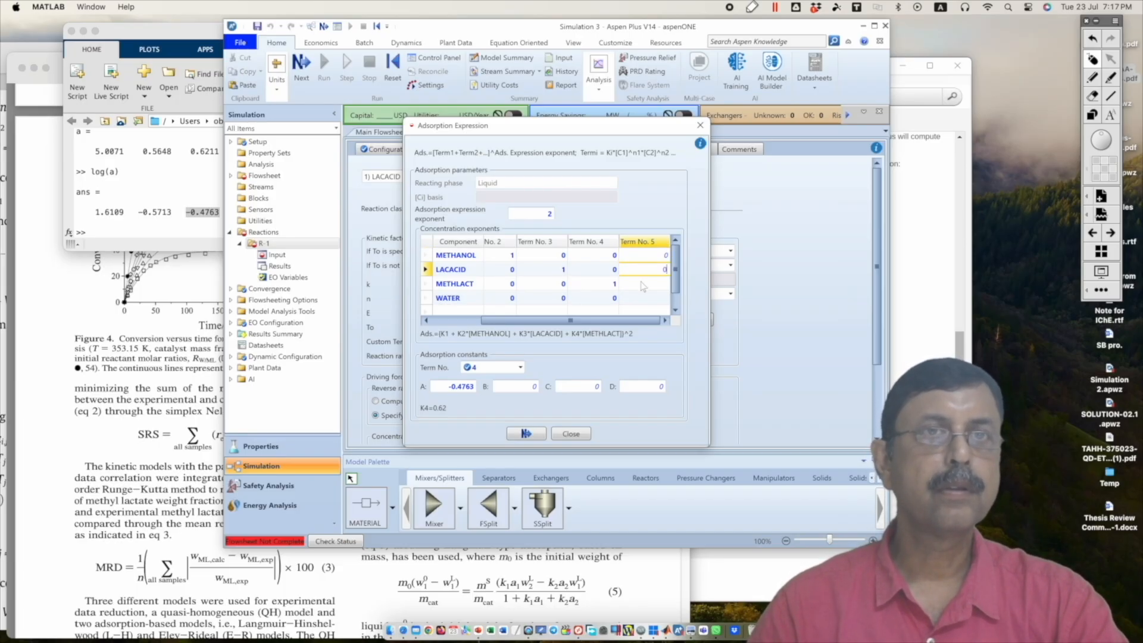
{"action": "left_click", "coordinate": [643, 286]}
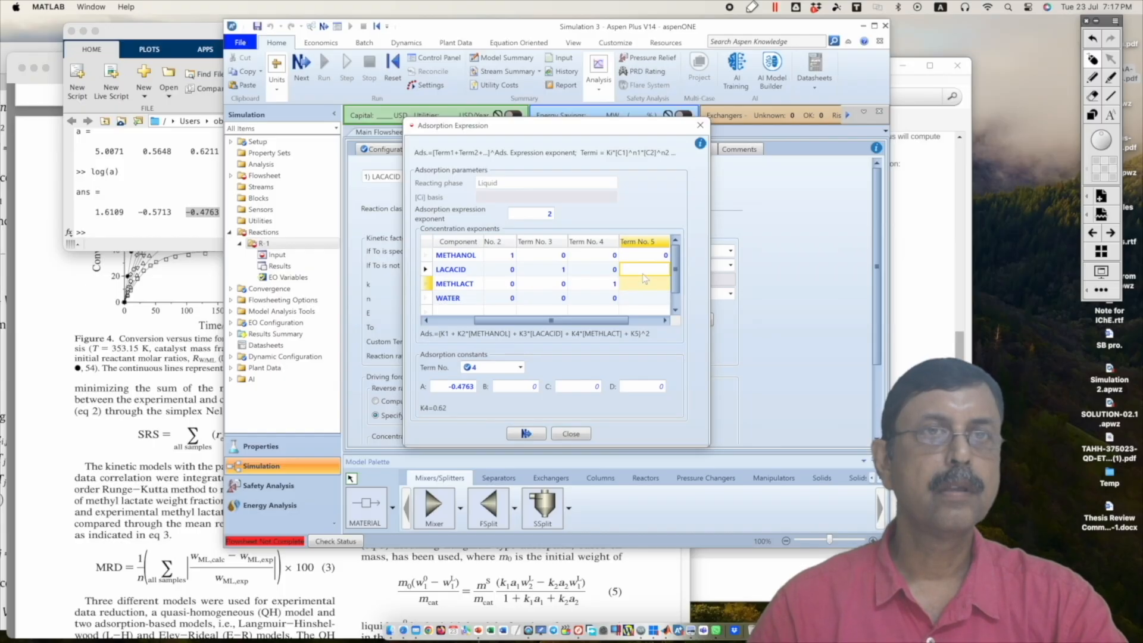
{"action": "left_click", "coordinate": [646, 284]}
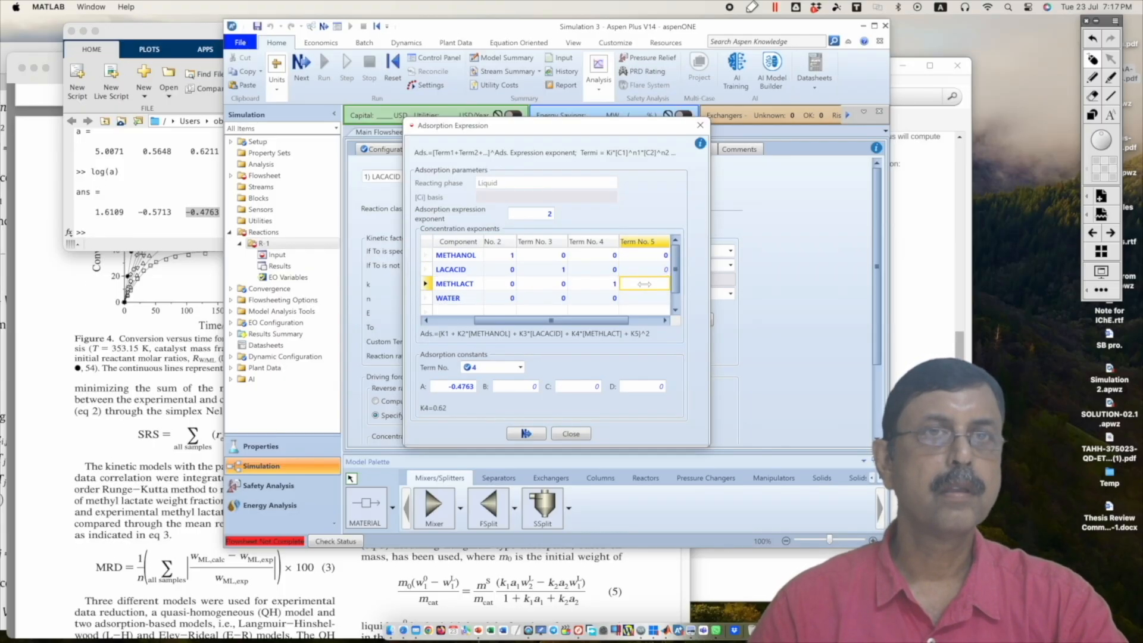
{"action": "type", "text": "0"}
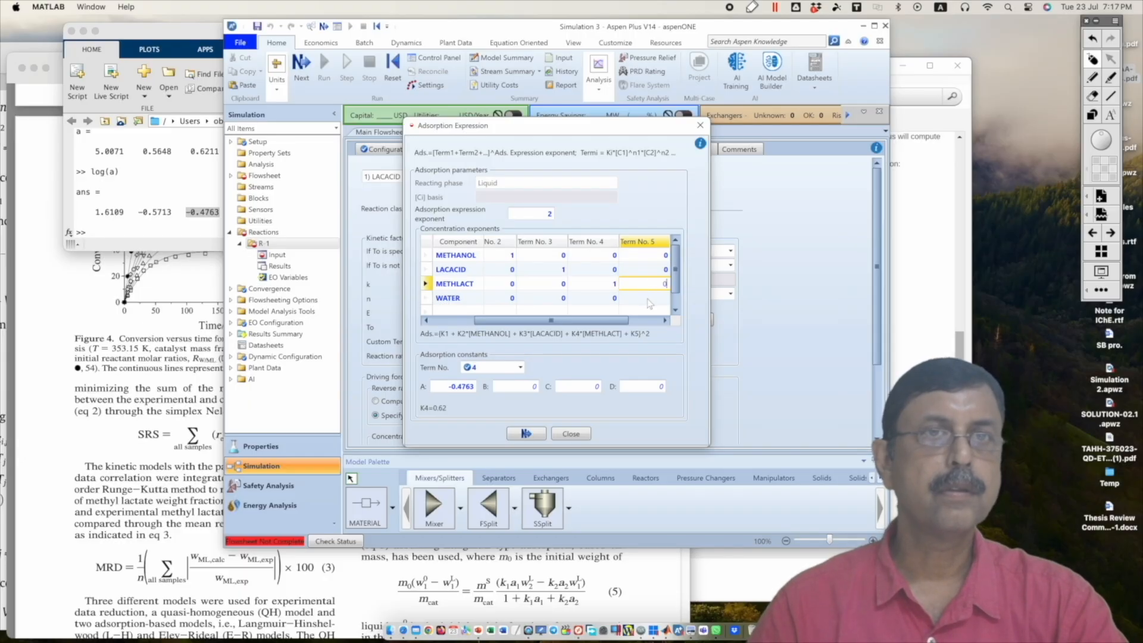
{"action": "left_click", "coordinate": [647, 298]}
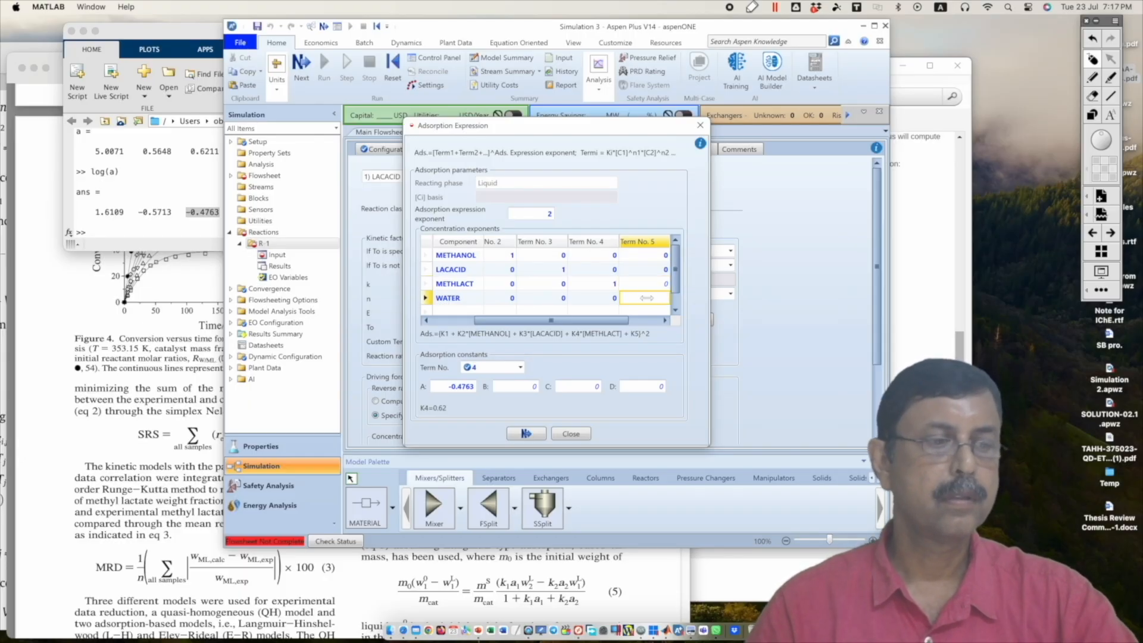
{"action": "left_click", "coordinate": [648, 298]}
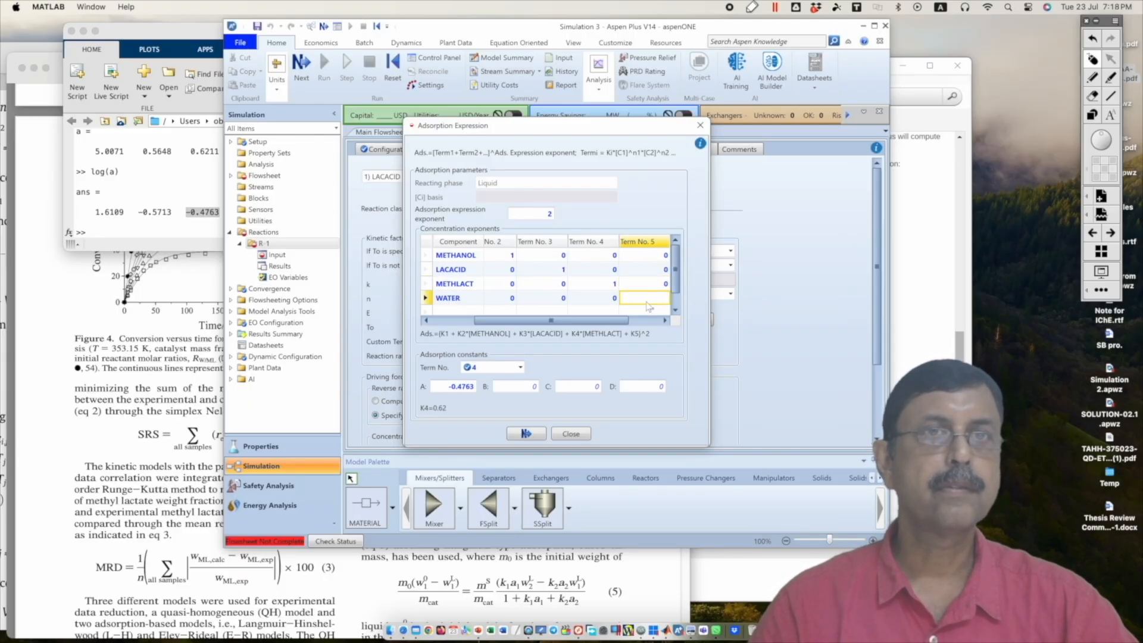
{"action": "type", "text": "1"}
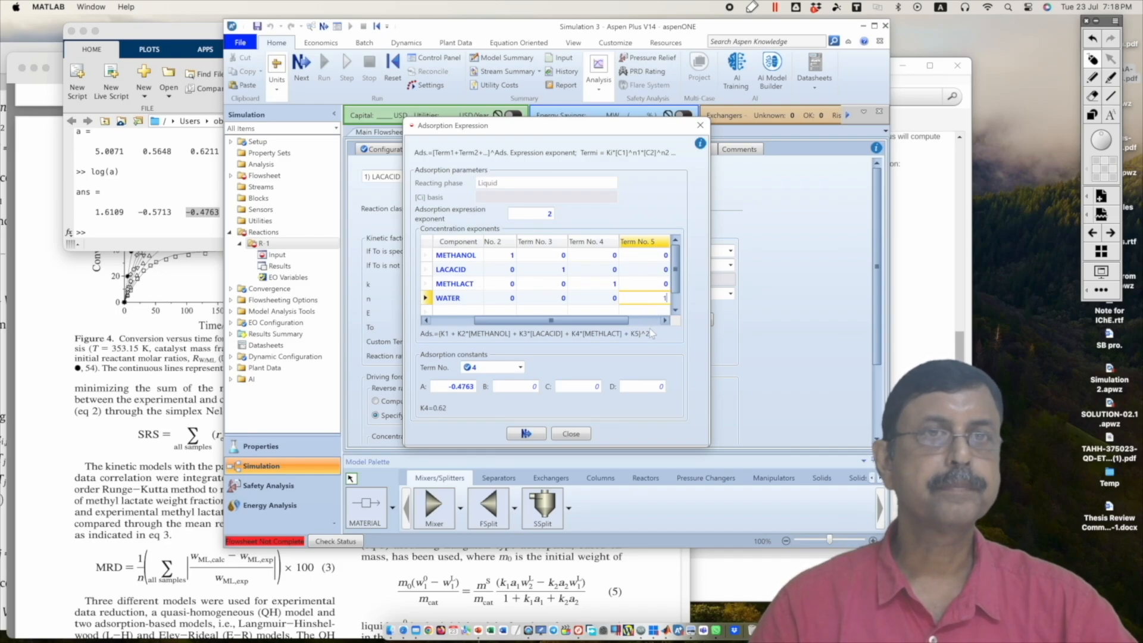
Step: Copy the water logarithm 1.7427 from the MATLAB results, enter it in Aspen Plus as term 5 adsorption coefficient A, and close the adsorption expression
{"action": "left_click", "coordinate": [521, 368]}
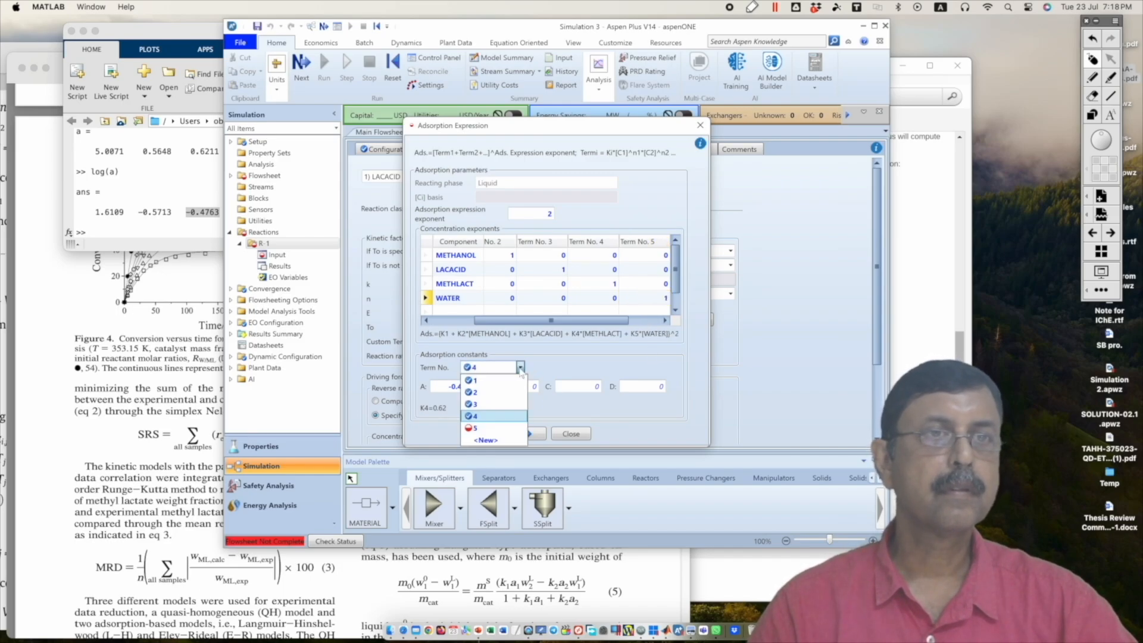
{"action": "left_click", "coordinate": [484, 424]}
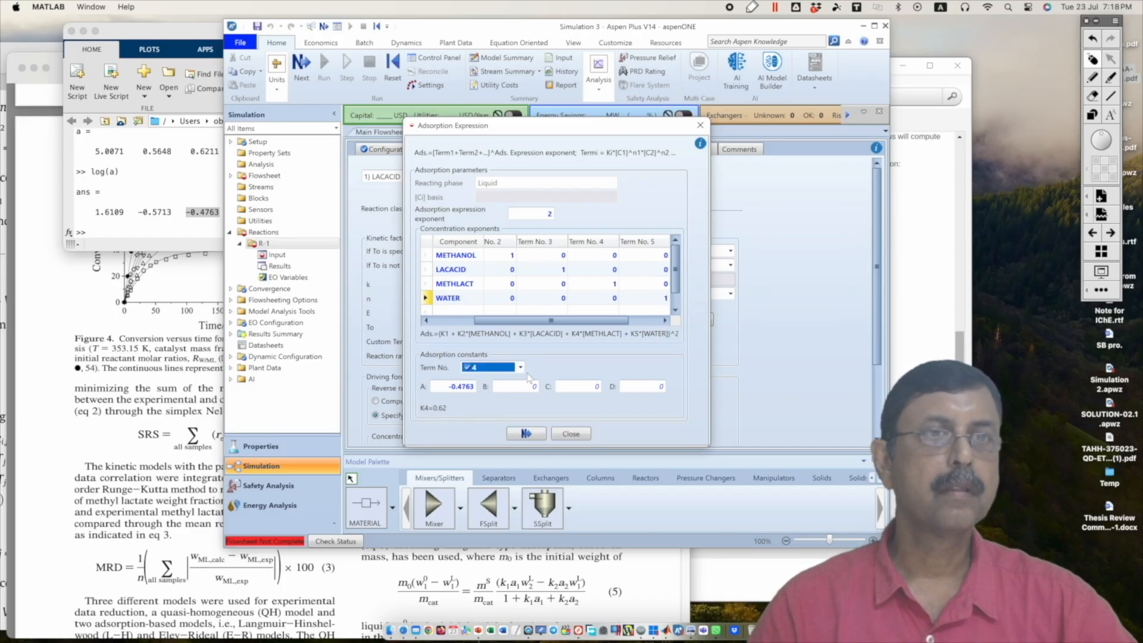
{"action": "left_click", "coordinate": [521, 367]}
{"action": "left_click", "coordinate": [497, 438]}
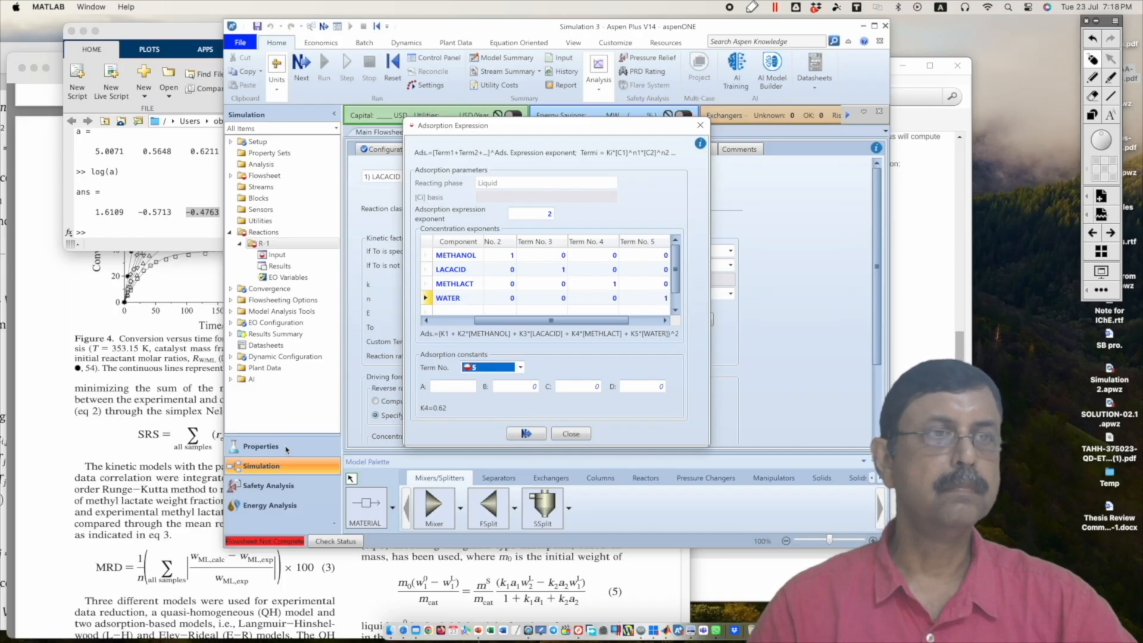
{"action": "left_click", "coordinate": [137, 432]}
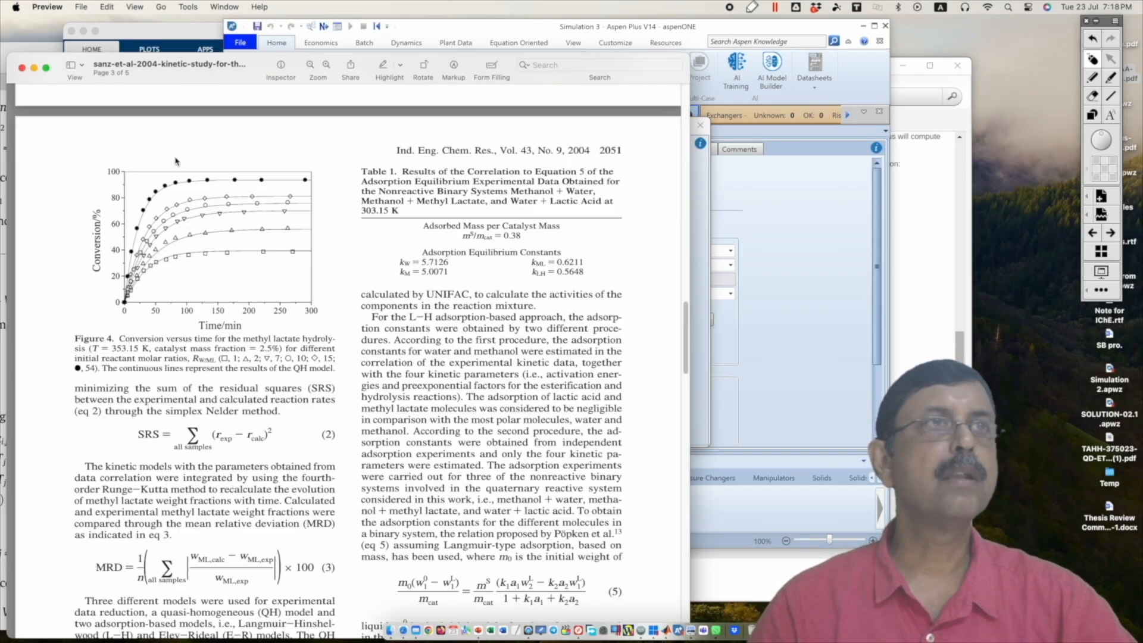
{"action": "left_click", "coordinate": [145, 36]}
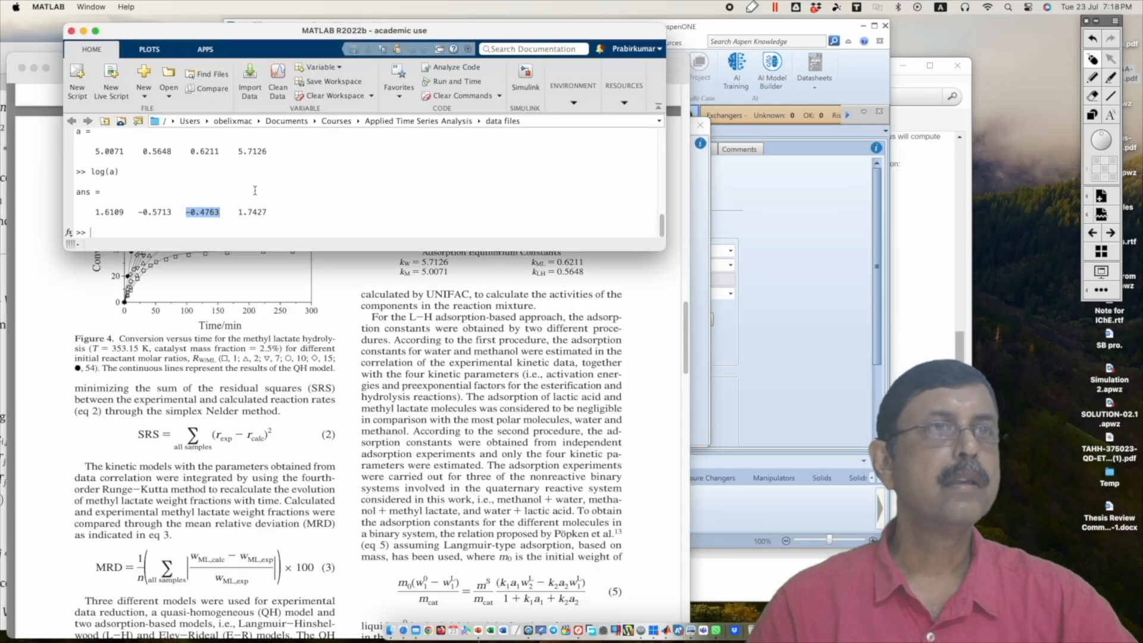
{"action": "left_click_drag", "start_coordinate": [237, 212], "coordinate": [268, 212]}
{"action": "key", "text": "ctrl+c"}
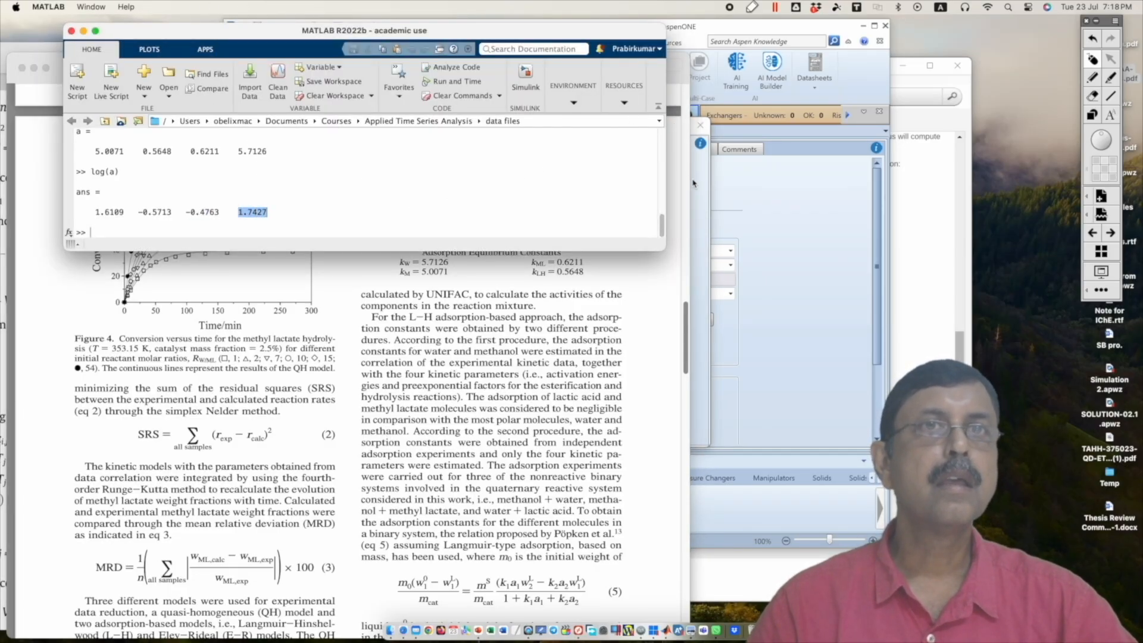
{"action": "left_click", "coordinate": [685, 126]}
{"action": "left_click", "coordinate": [468, 389]}
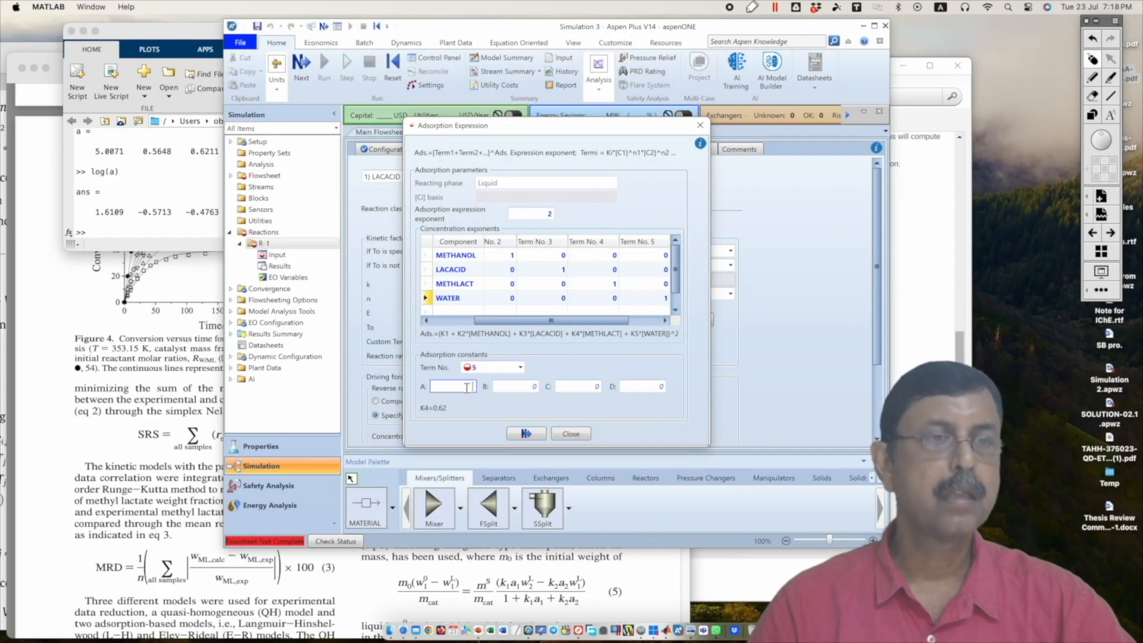
{"action": "key", "text": "ctrl+v"}
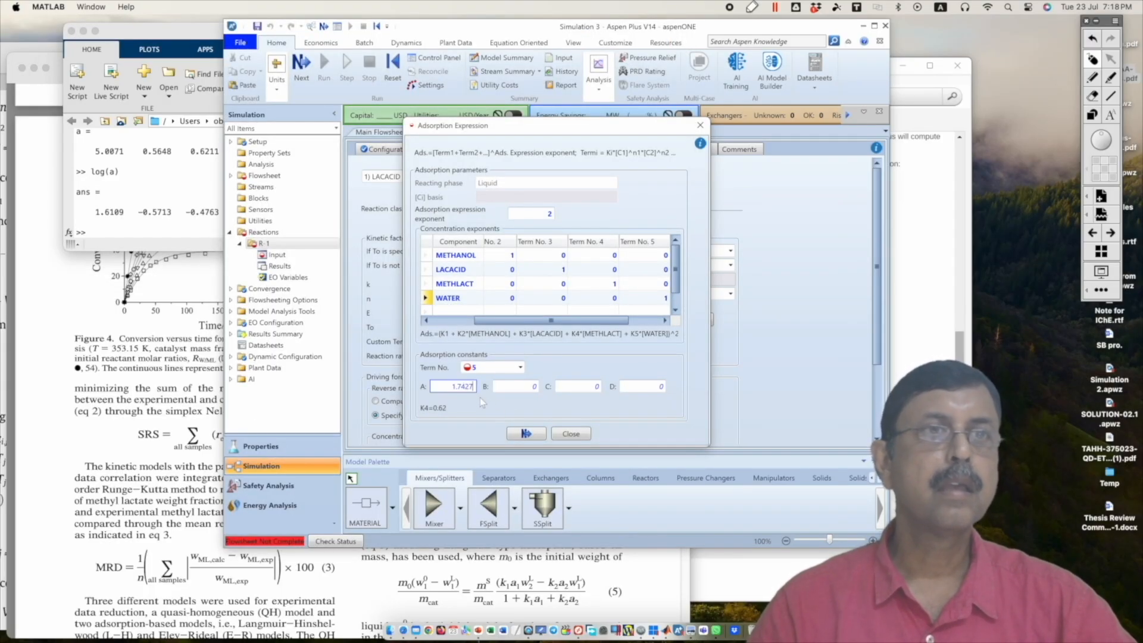
{"action": "key", "text": "Return"}
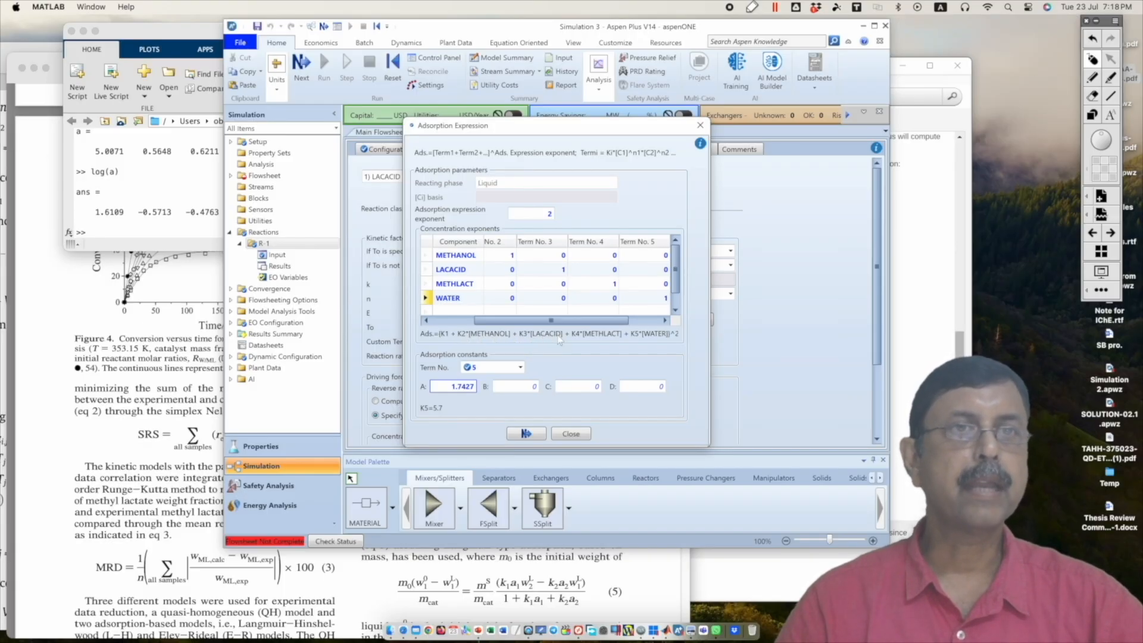
{"action": "left_click", "coordinate": [570, 434]}
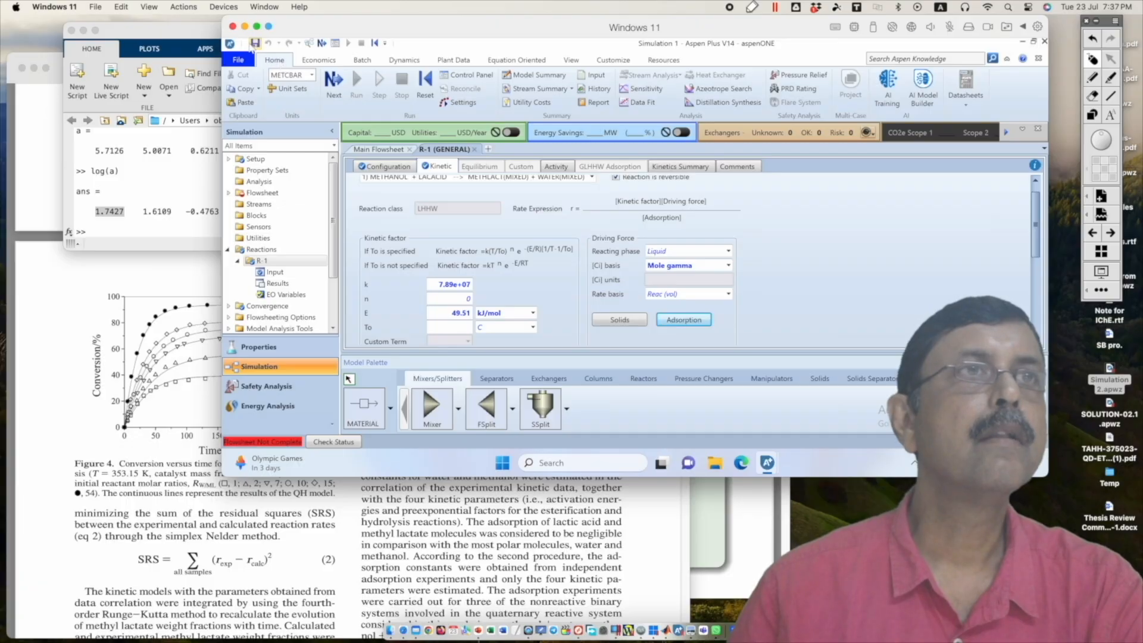
Step: Save the simulation on the Desktop as a compound file named test
{"action": "left_click", "coordinate": [255, 43]}
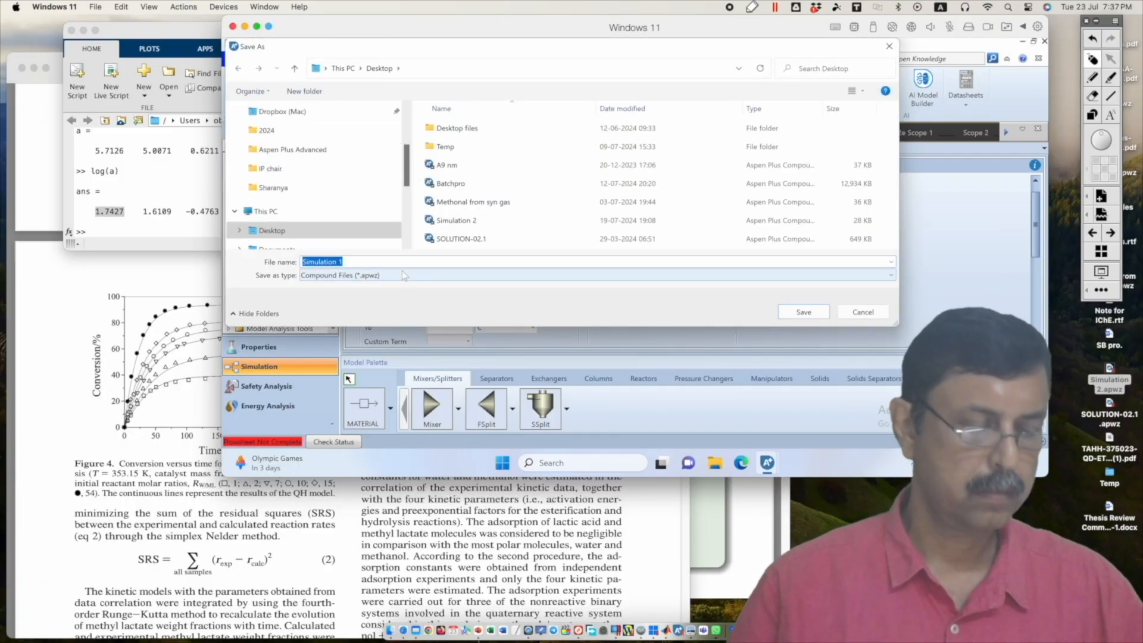
{"action": "type", "text": "test"}
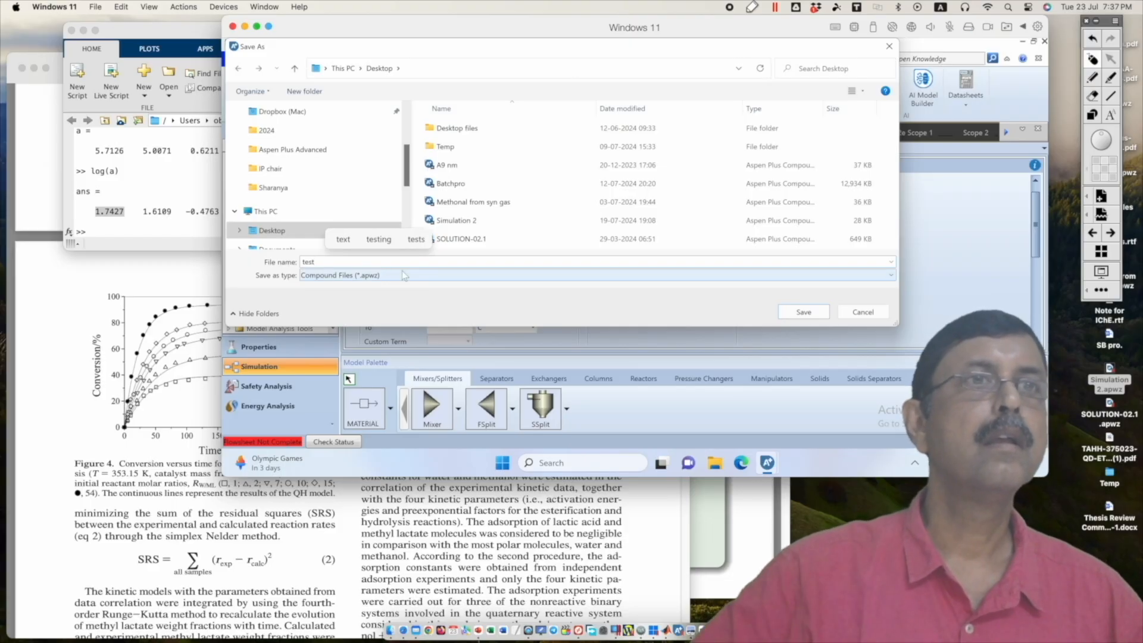
{"action": "key", "text": "Return"}
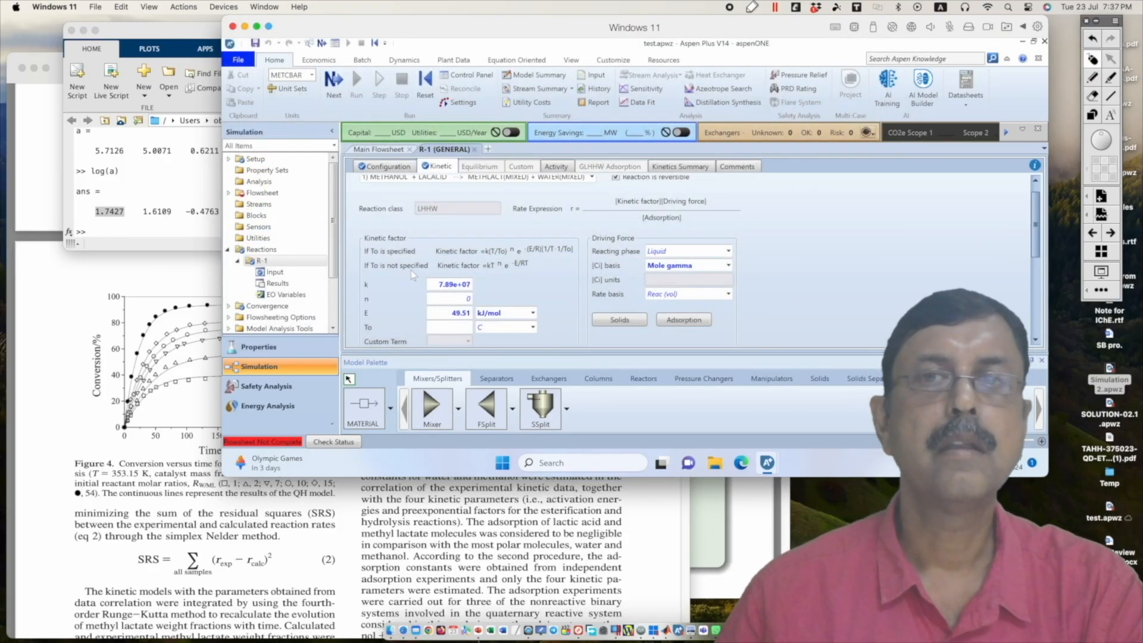